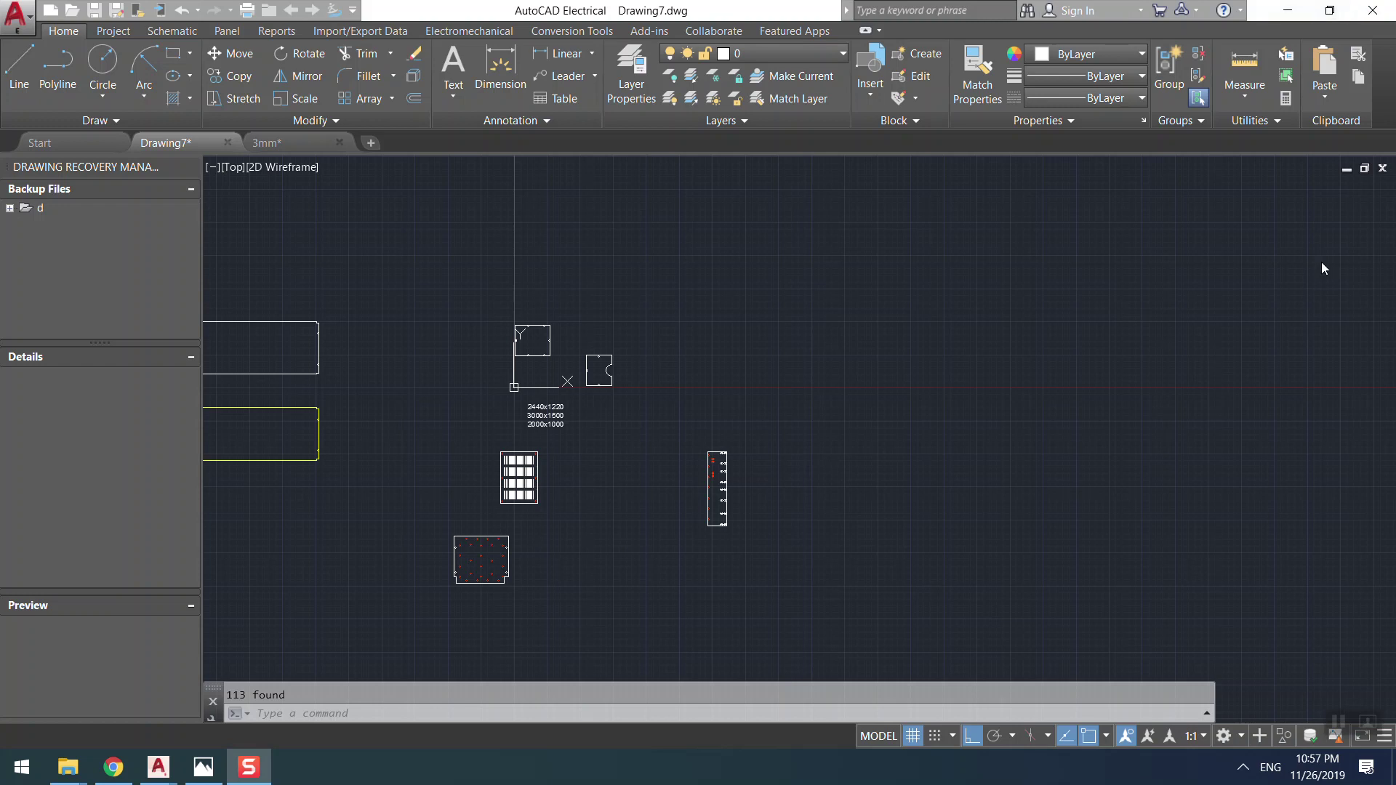
- Close the 3mm drawing without saving its changes
left_click(471, 361)
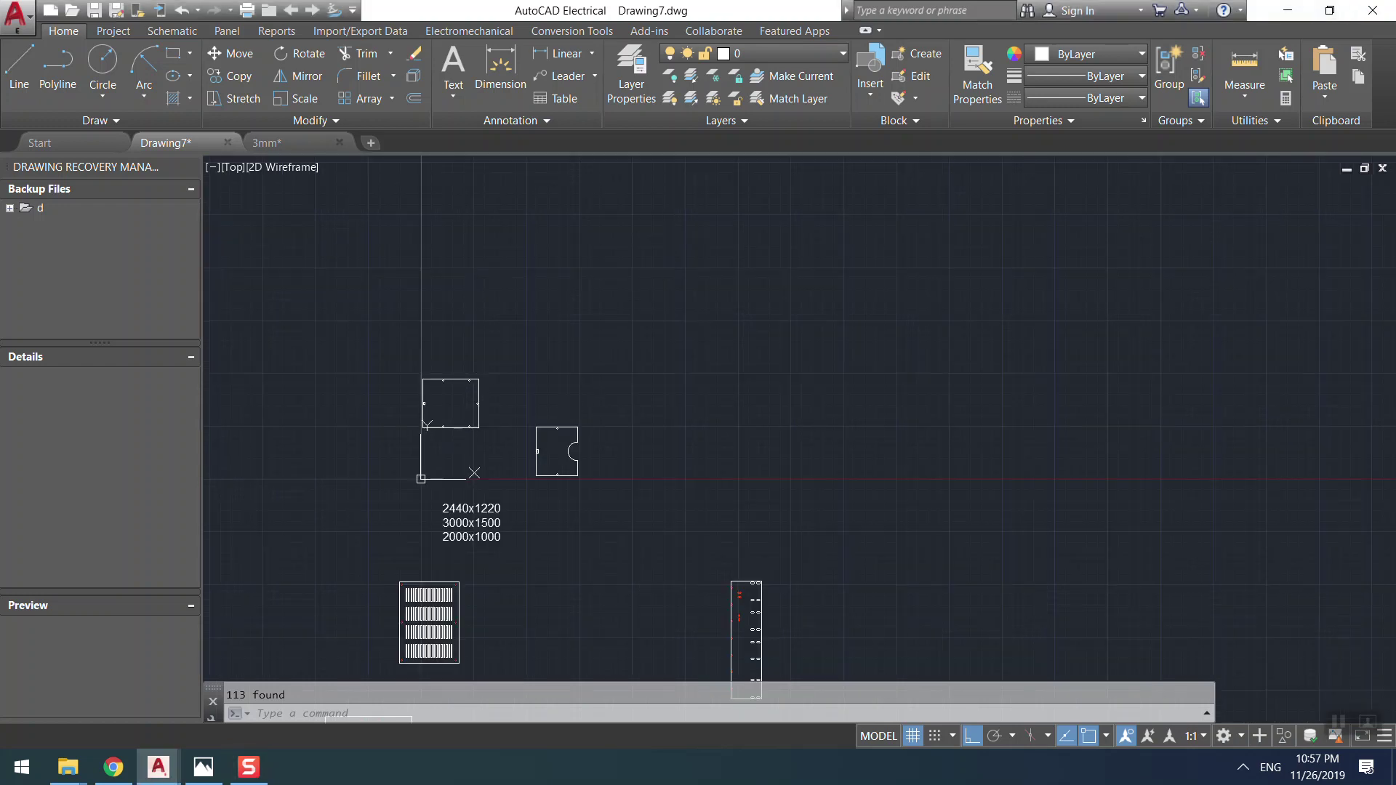
scroll(483, 319, "down", 4)
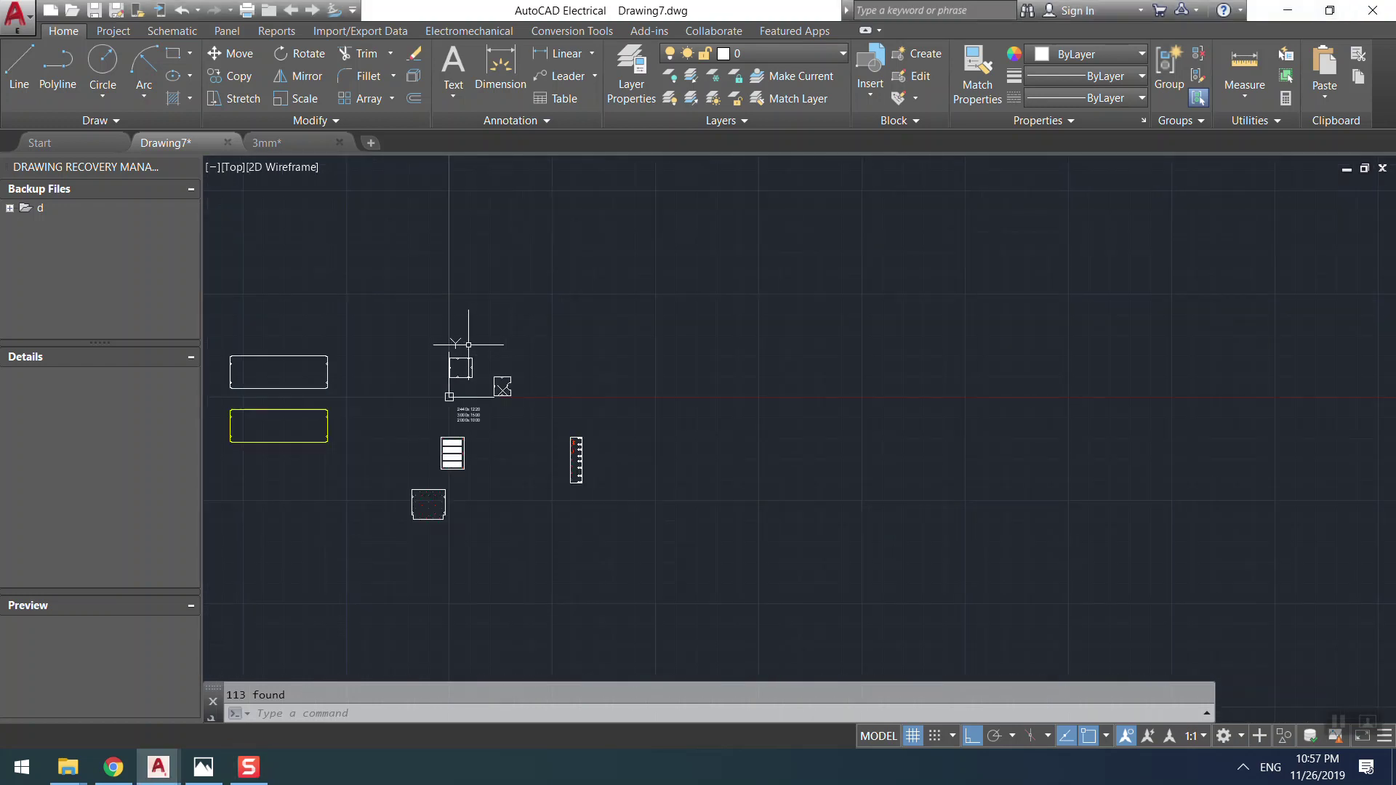
left_click(346, 143)
key("ctrl+F4")
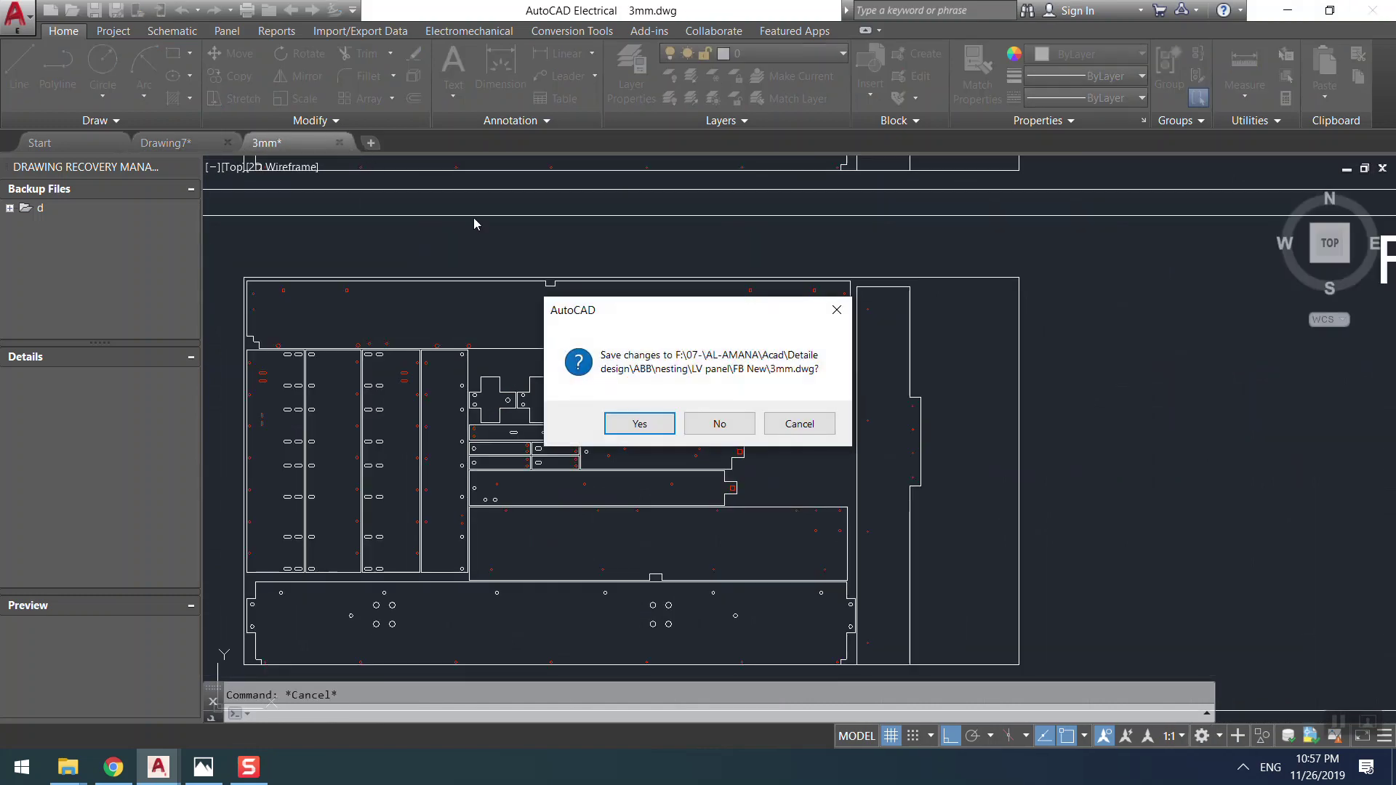
left_click(718, 424)
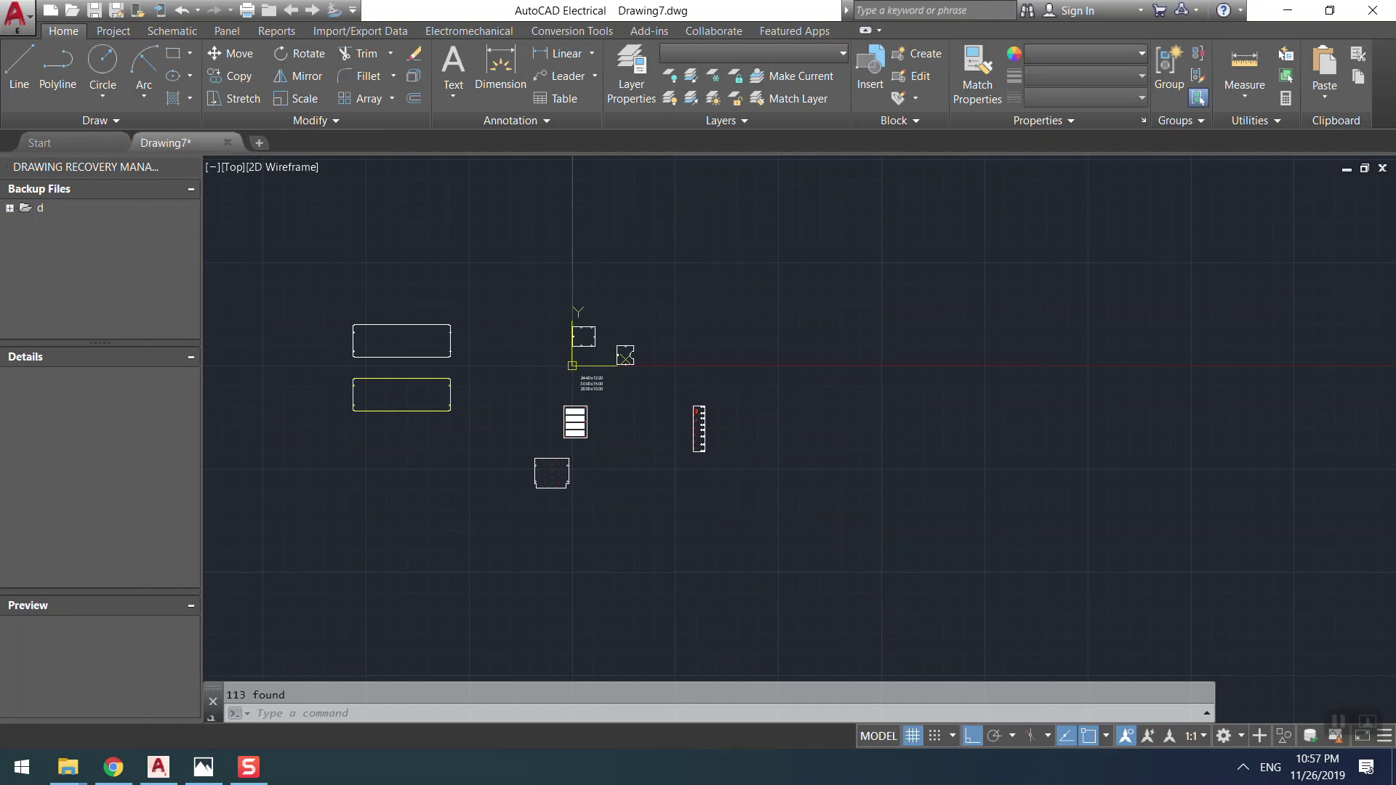
- Move the UCS origin straight down, clear of the upper parts and the sheet-size list
scroll(644, 374, "up", 4)
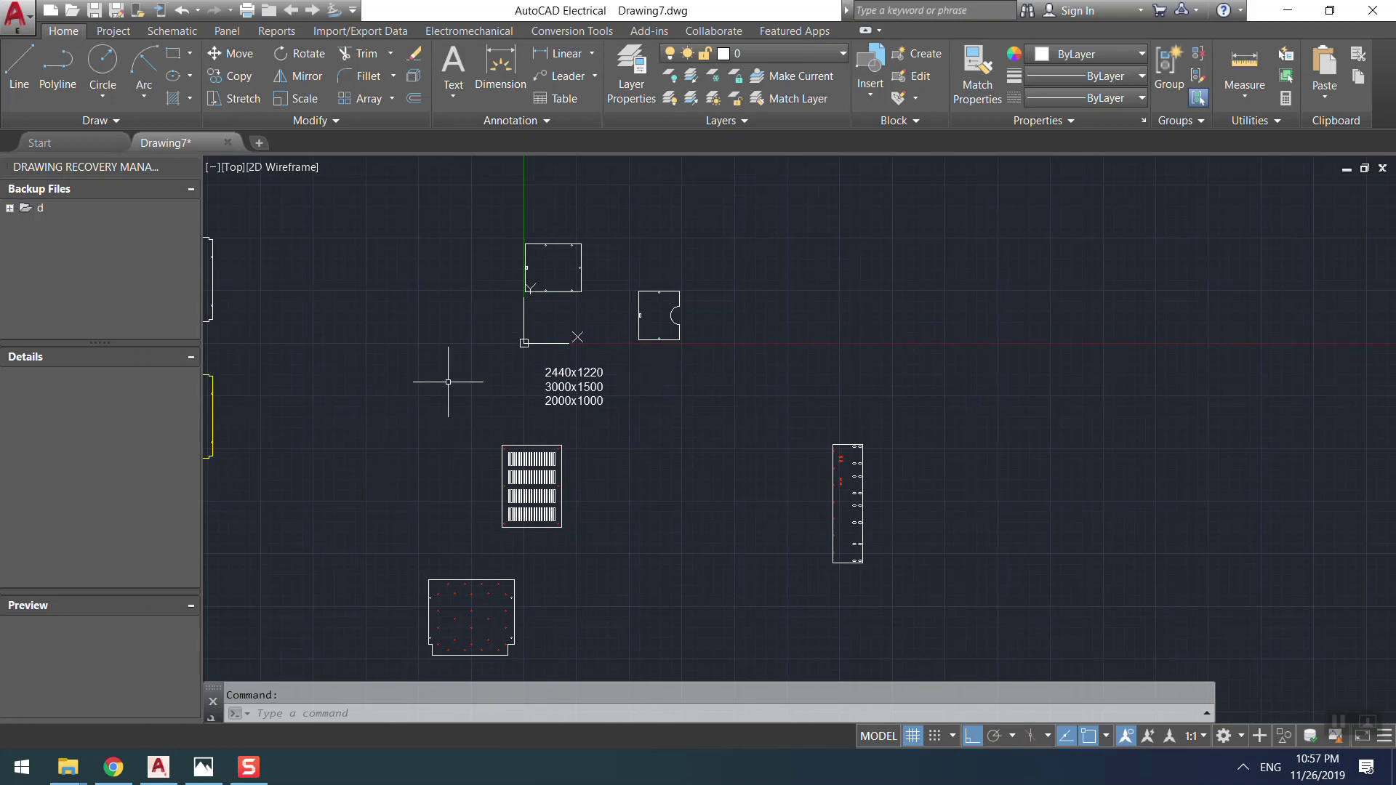
left_click(514, 352)
left_click(503, 361)
left_click(525, 343)
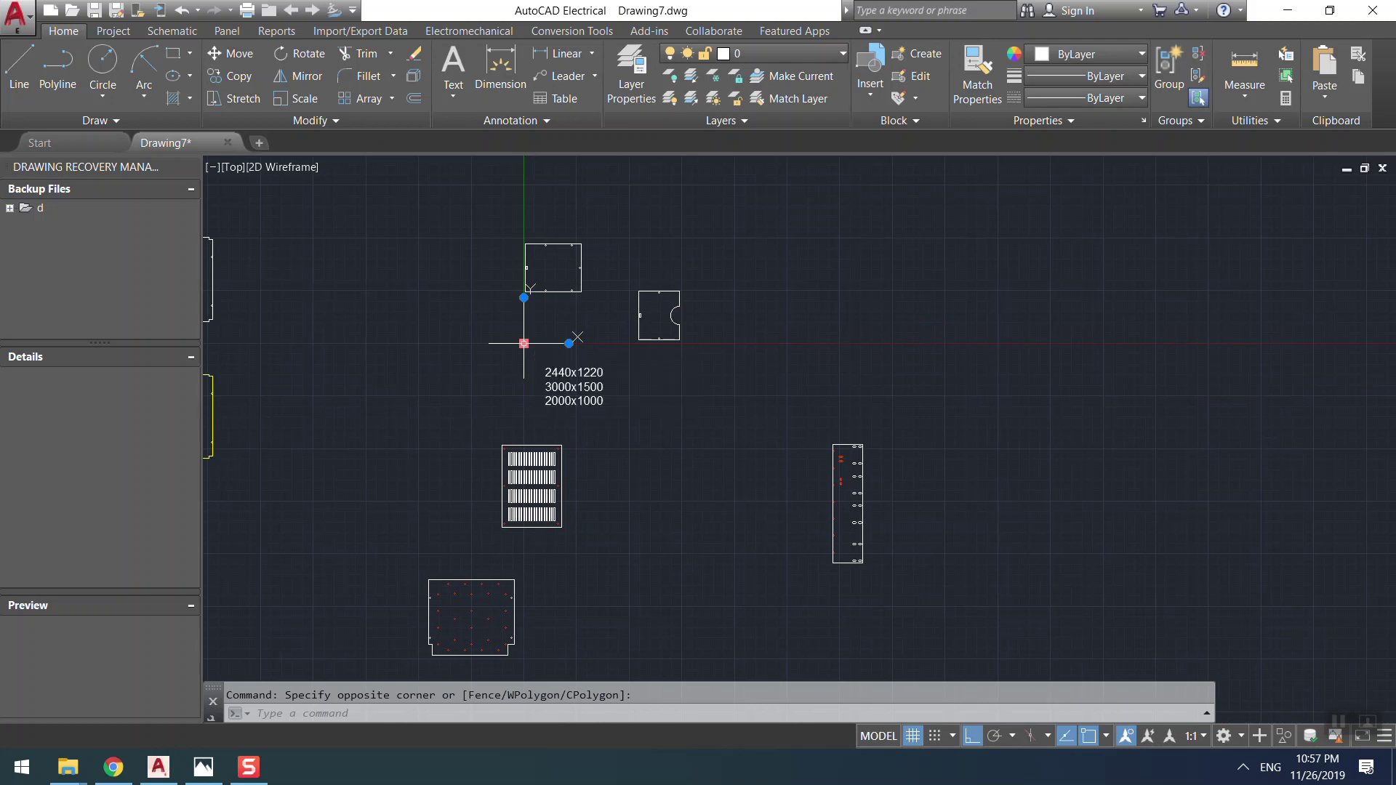
left_click(525, 343)
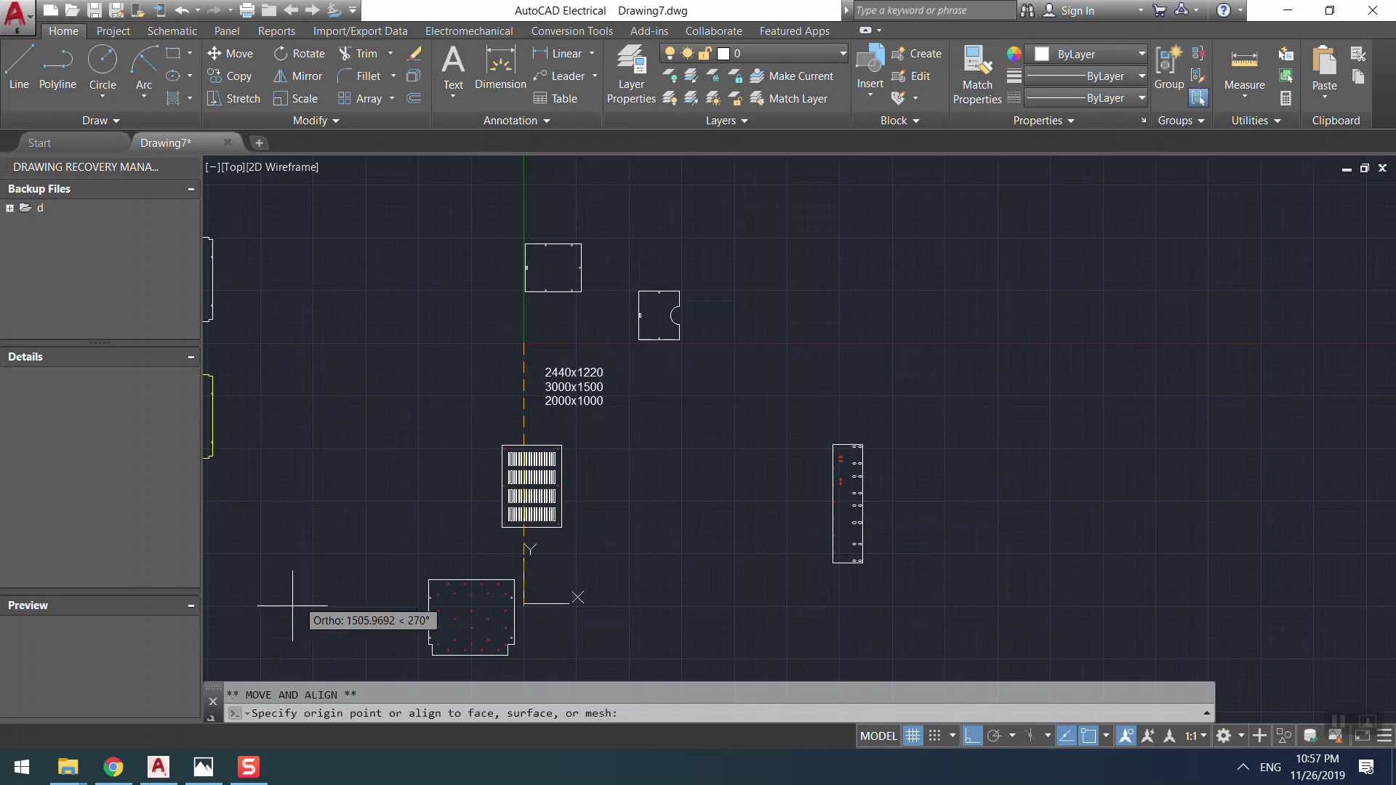
left_click(687, 635)
- Examine the list of available sheet sizes written beneath the two upper parts
scroll(567, 617, "up", 2)
scroll(588, 484, "down", 2)
middle_click_drag(654, 374, 686, 560)
scroll(670, 545, "up", 6)
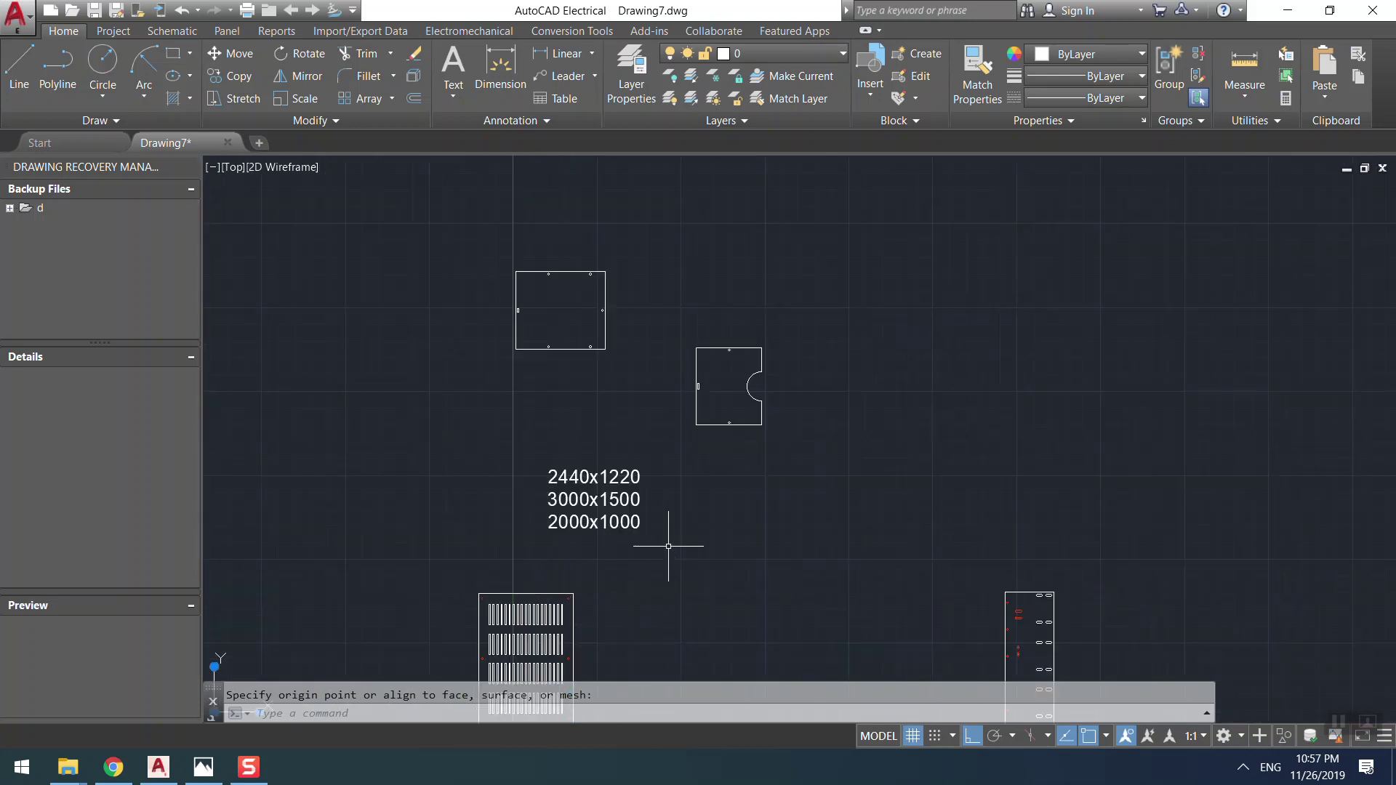
scroll(604, 473, "up", 2)
middle_click_drag(483, 436, 596, 364)
scroll(501, 328, "up", 3)
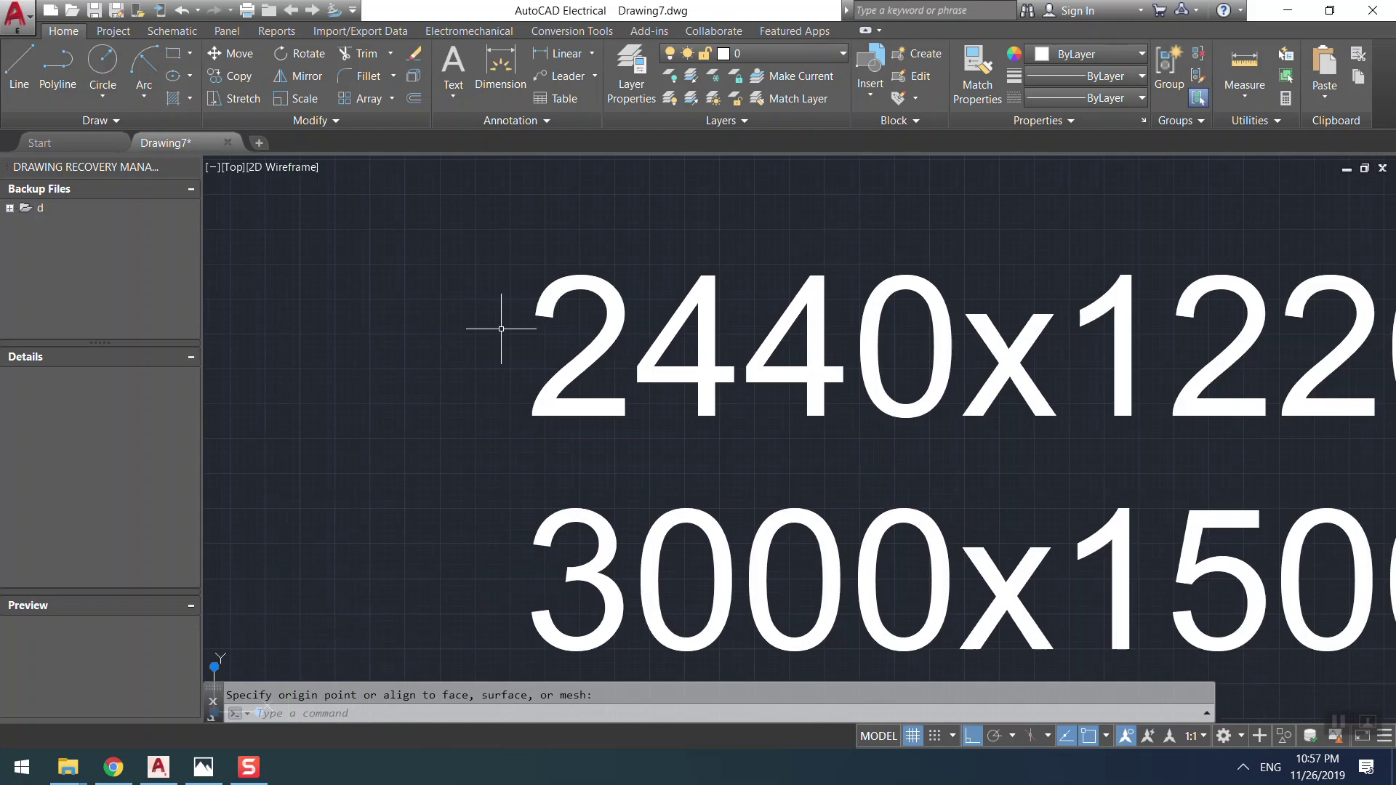
scroll(509, 331, "down", 3)
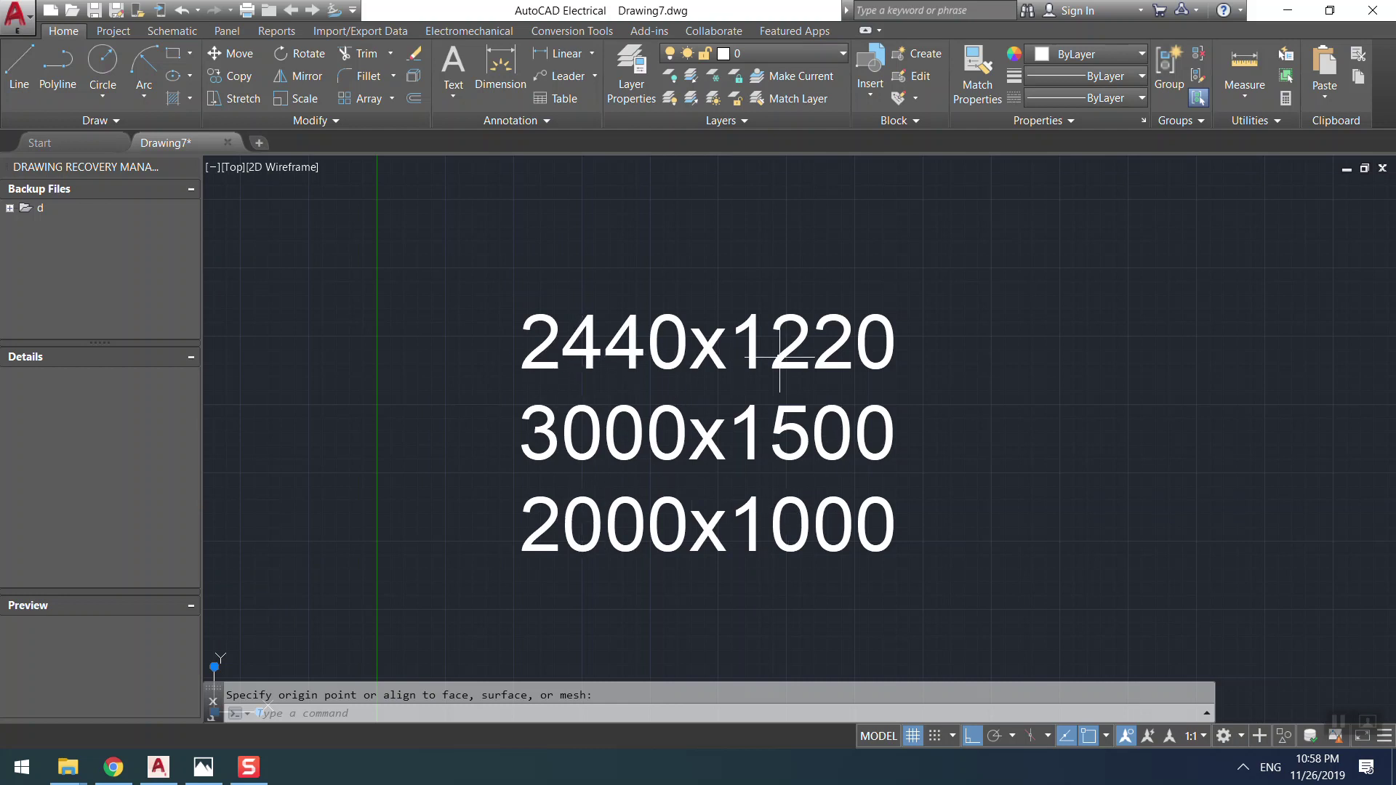
scroll(832, 352, "down", 7)
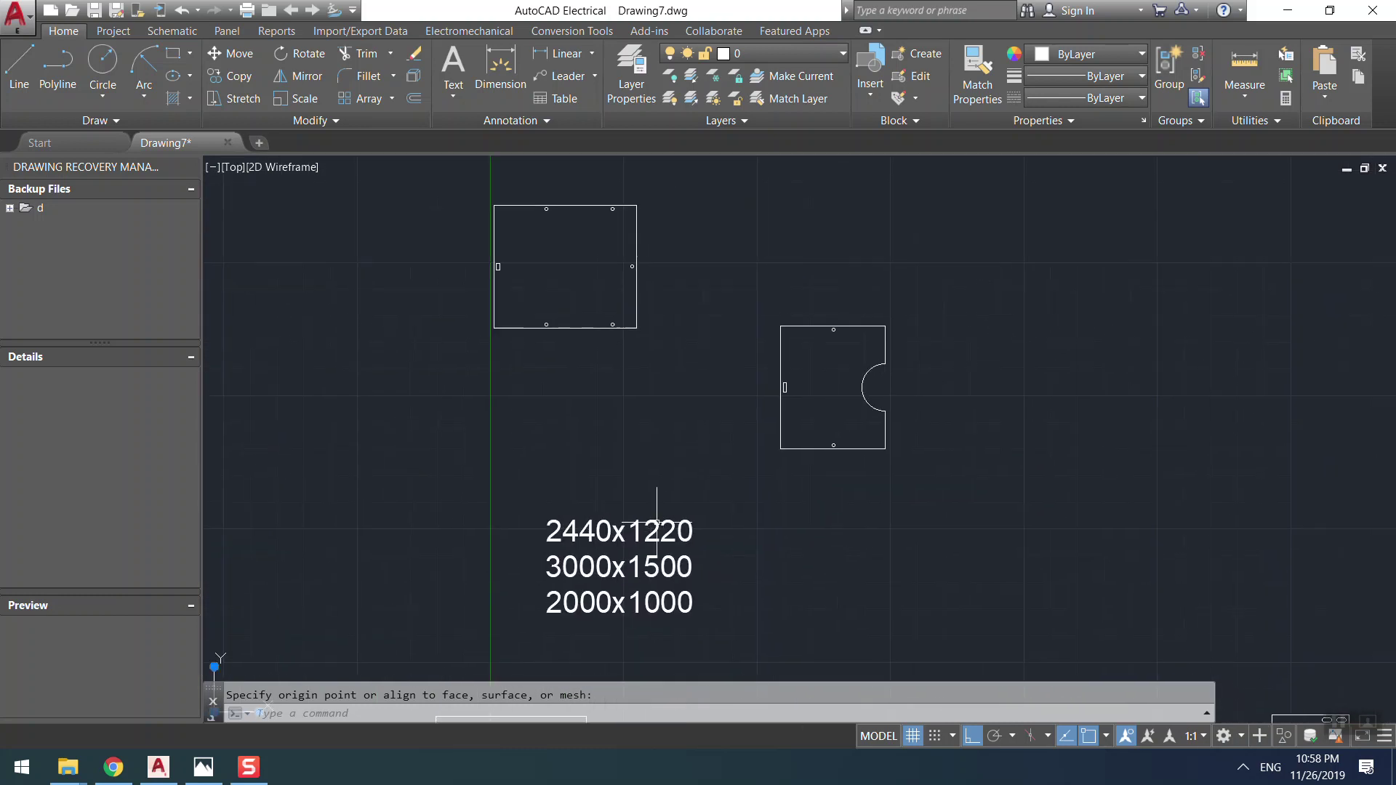
- Draw a 2000 by 1000 rectangle in the empty area above the parts as the sheet outline
middle_click_drag(706, 432, 570, 538)
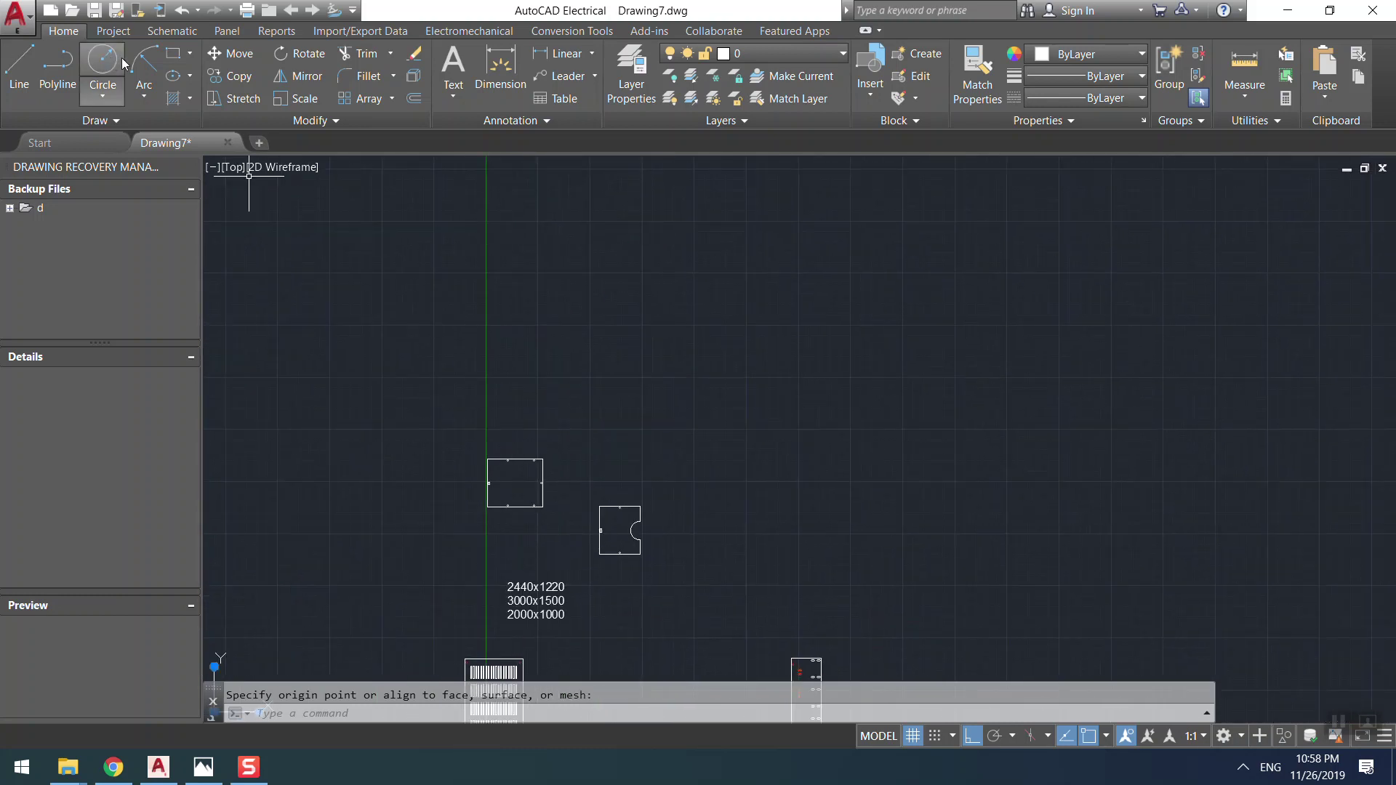
left_click(172, 52)
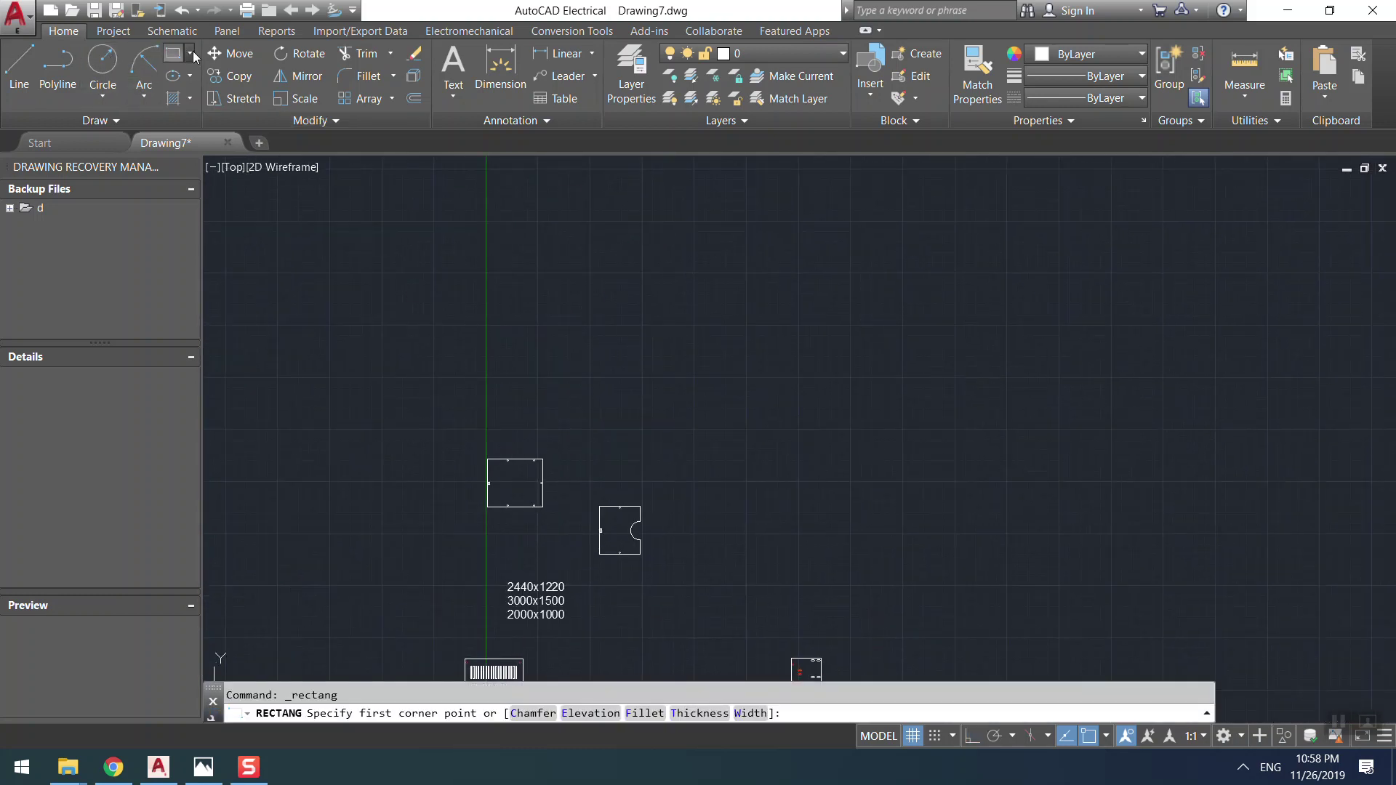
left_click(189, 57)
left_click(188, 81)
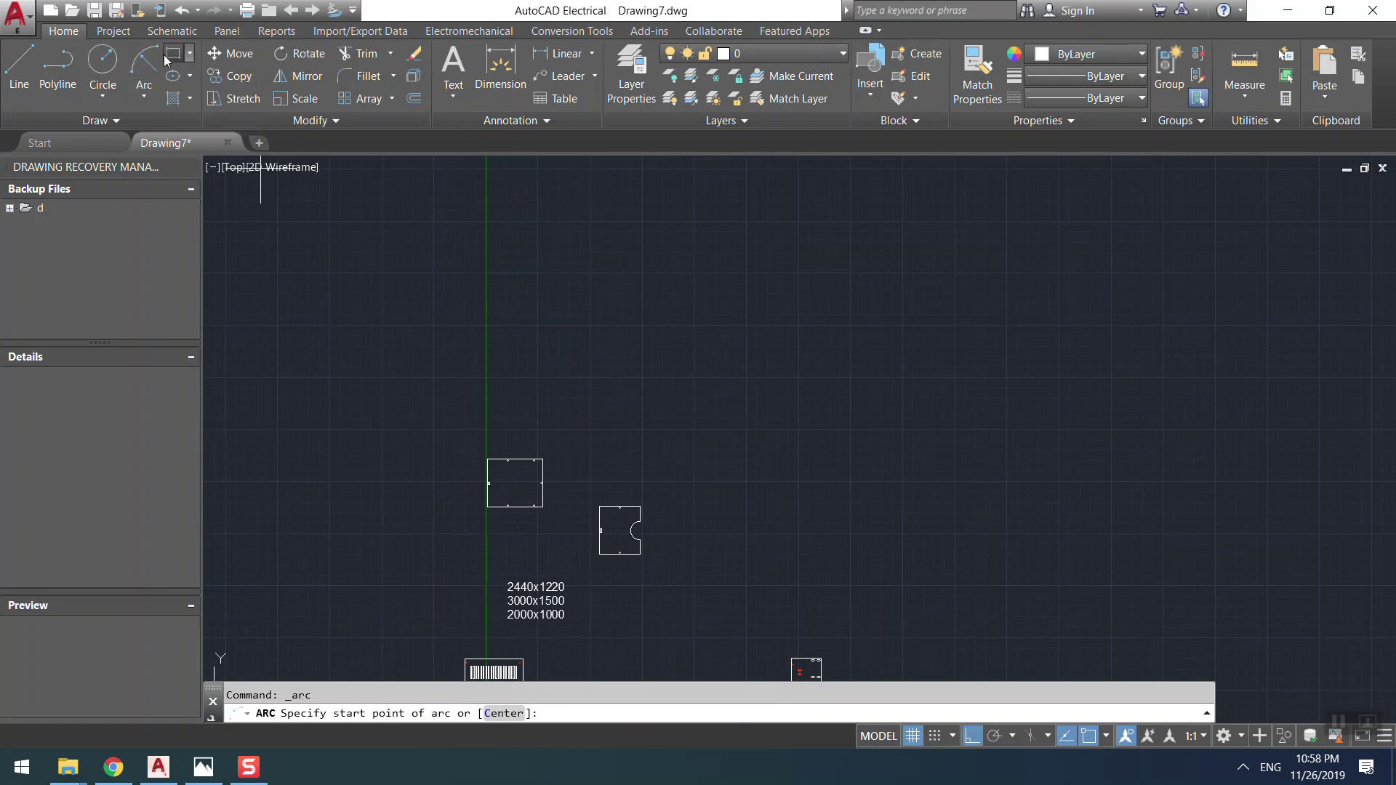
scroll(665, 380, "down", 2)
left_click(680, 380)
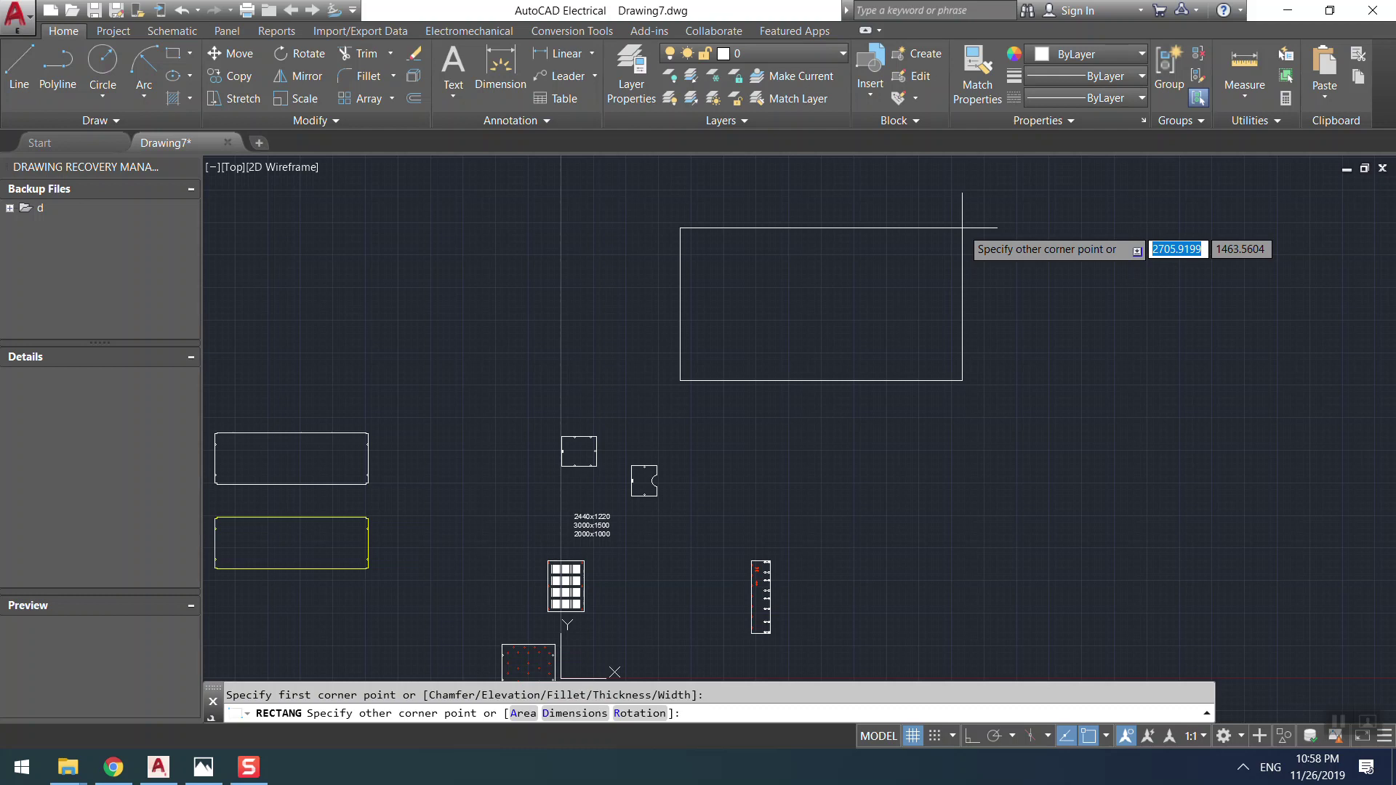
type("2000")
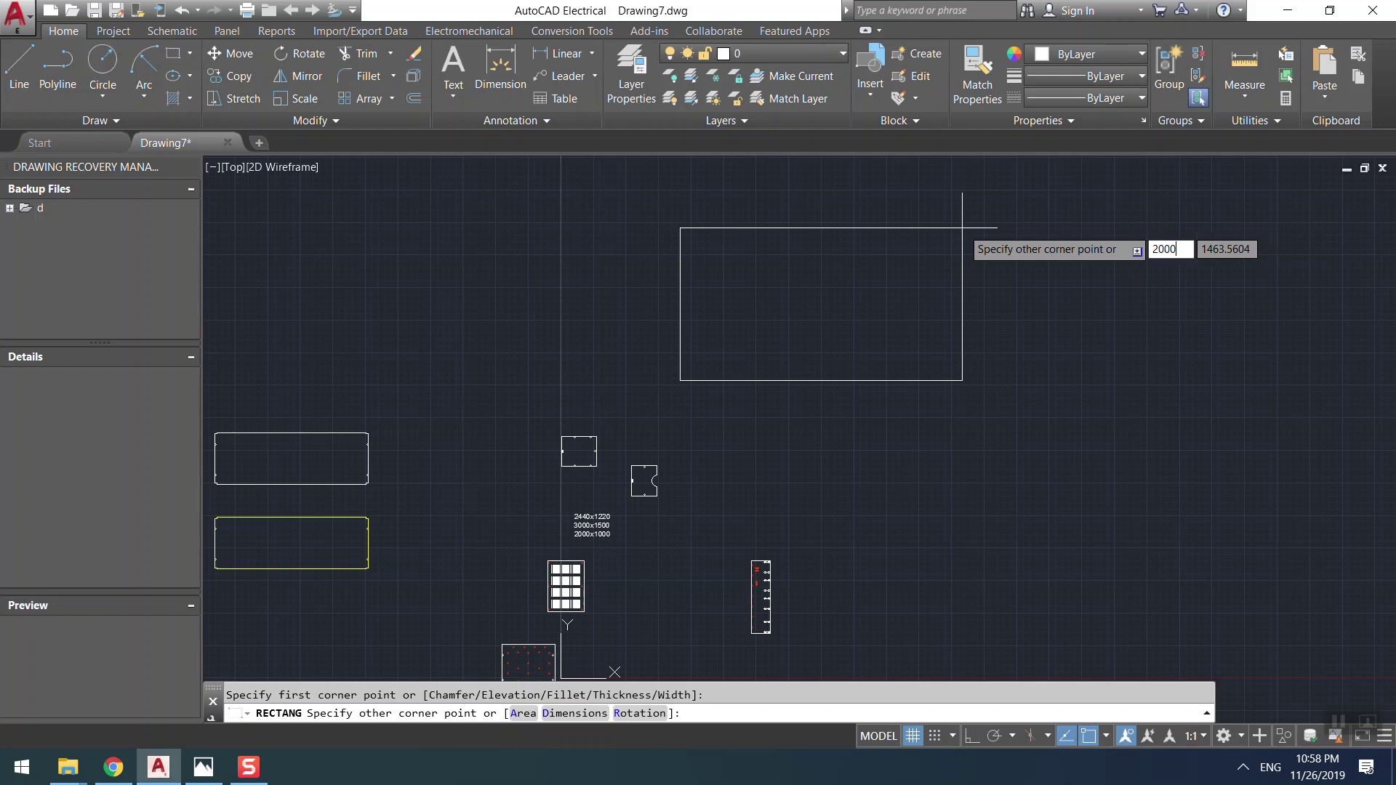
key("Tab")
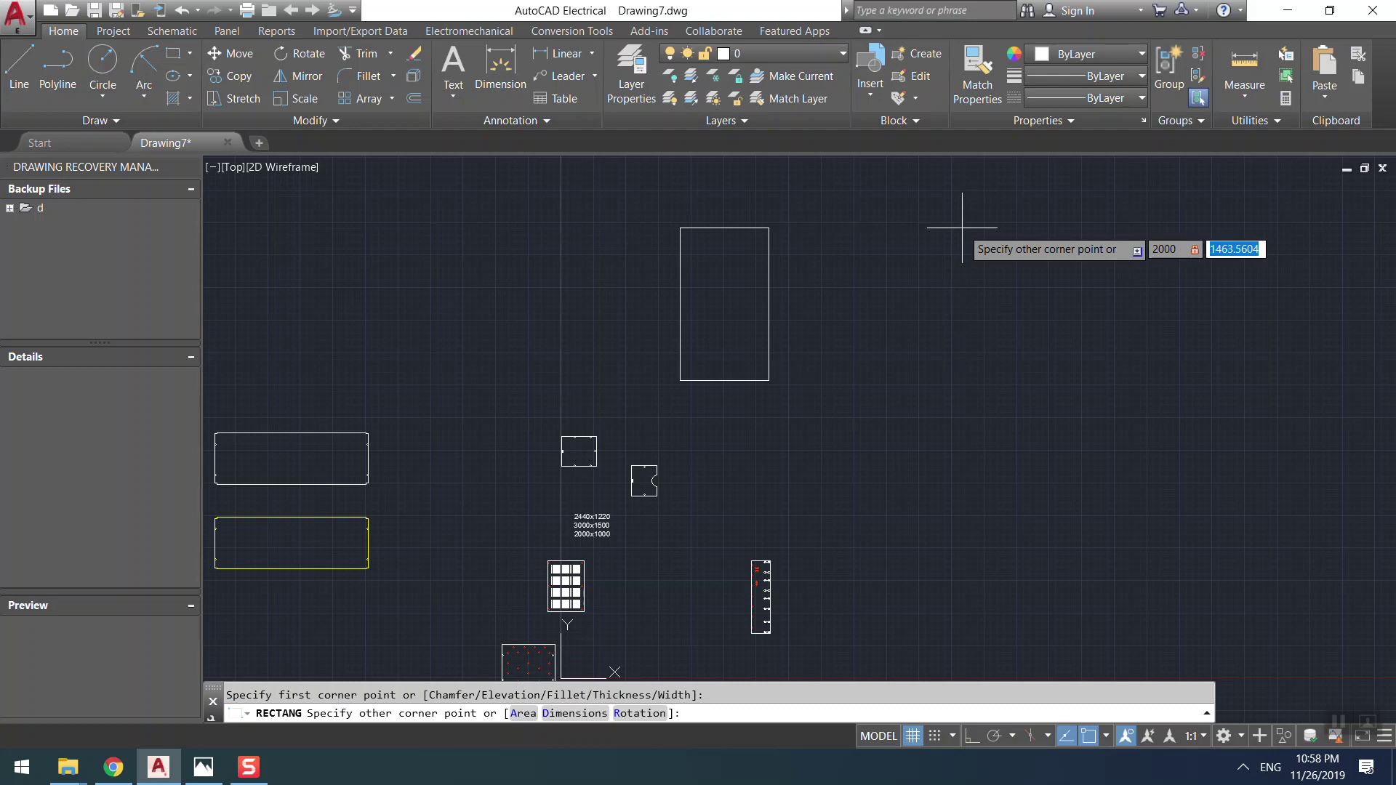
type("100")
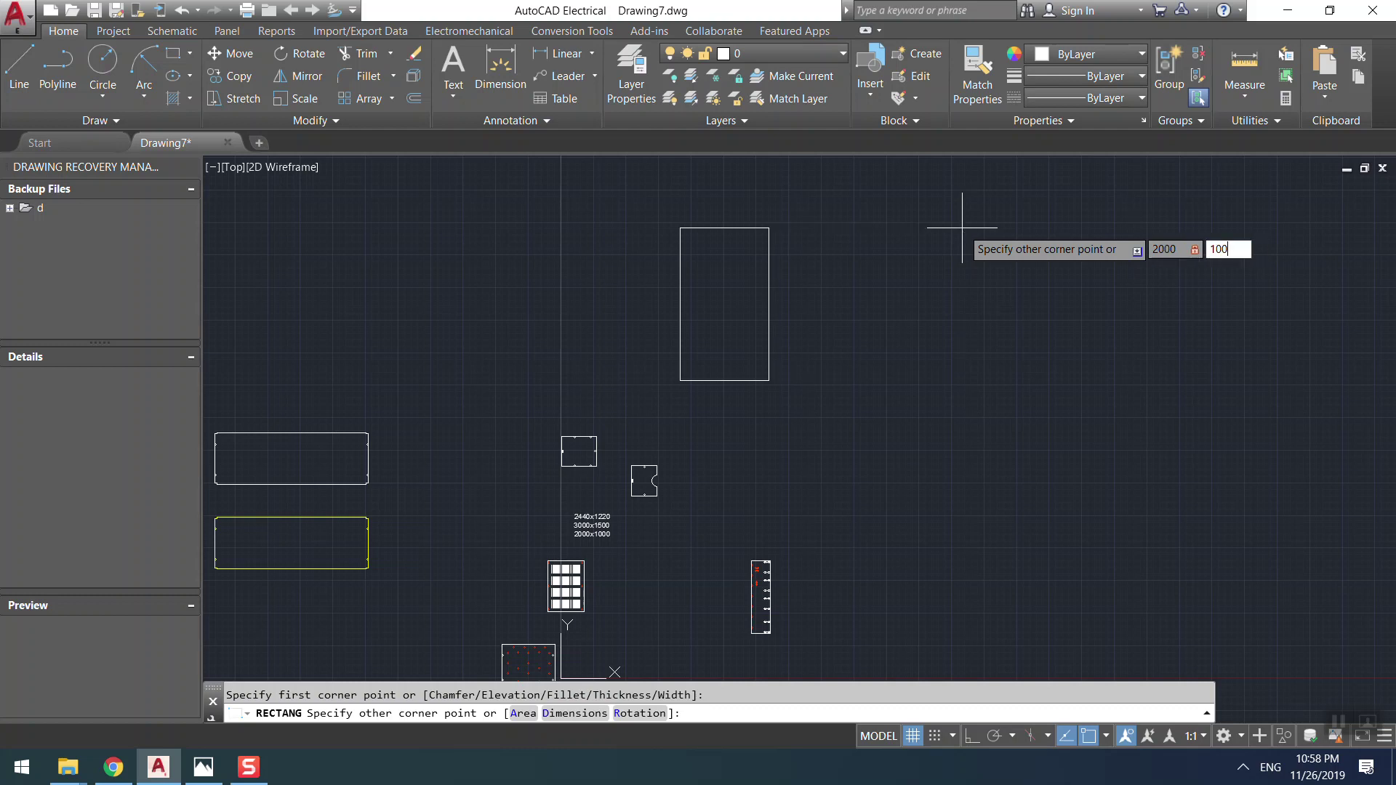
type("0")
key("Return")
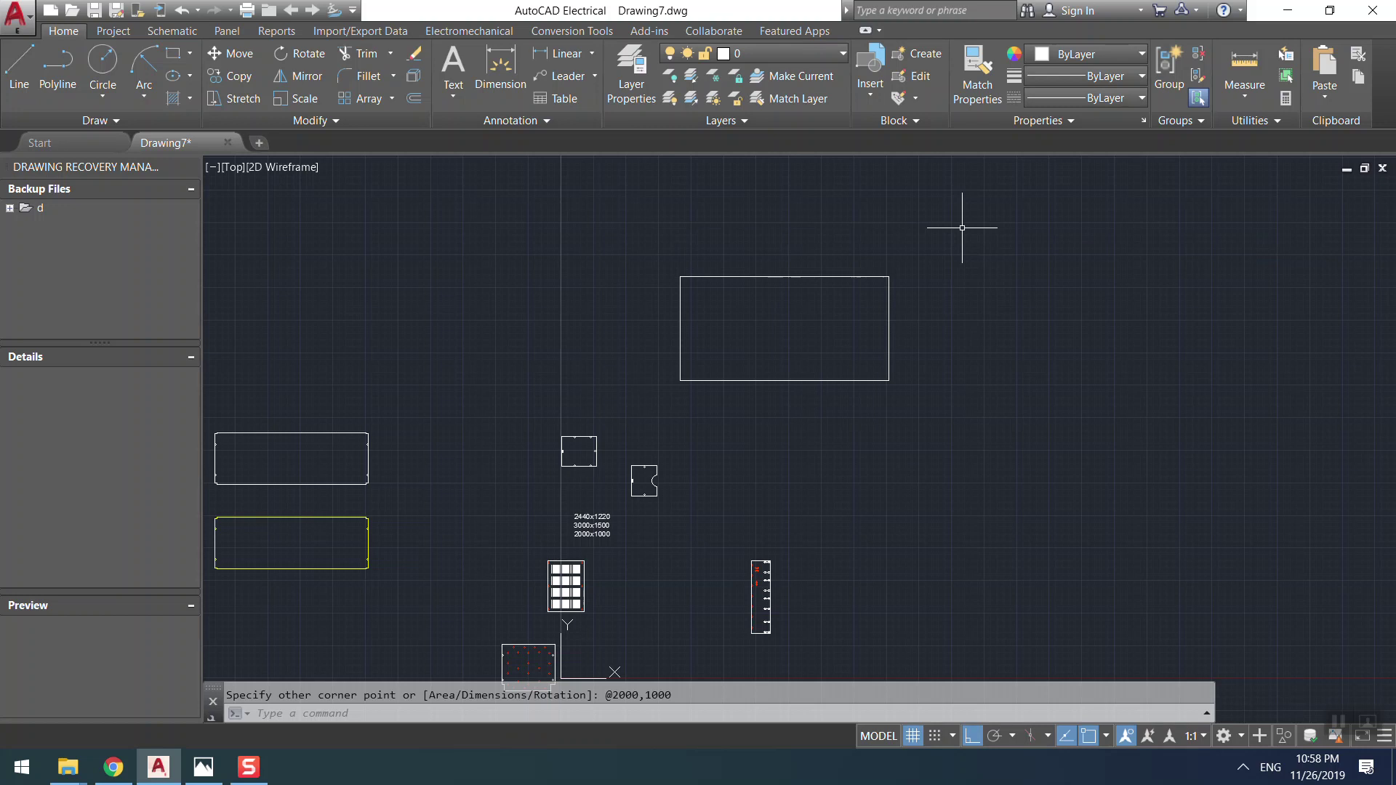
- Inspect the edges and corners of the new sheet rectangle up close
scroll(764, 312, "up", 4)
scroll(762, 314, "down", 2)
scroll(760, 314, "up", 3)
scroll(718, 337, "down", 3)
scroll(693, 337, "up", 3)
scroll(690, 337, "down", 2)
scroll(690, 336, "up", 2)
middle_click_drag(690, 337, 691, 337)
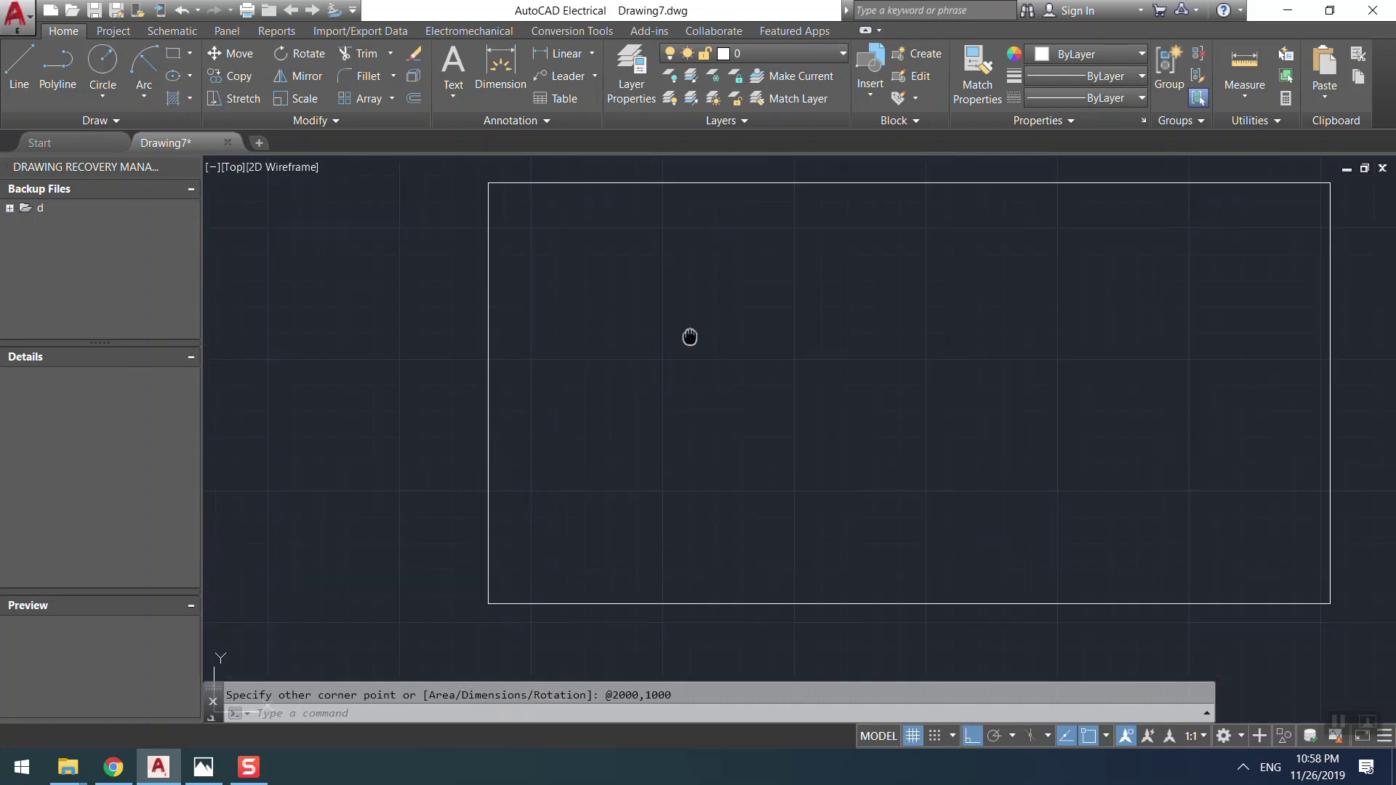
scroll(512, 636, "up", 4)
middle_click_drag(393, 438, 378, 595)
scroll(377, 586, "down", 4)
scroll(383, 377, "up", 2)
left_click(460, 273)
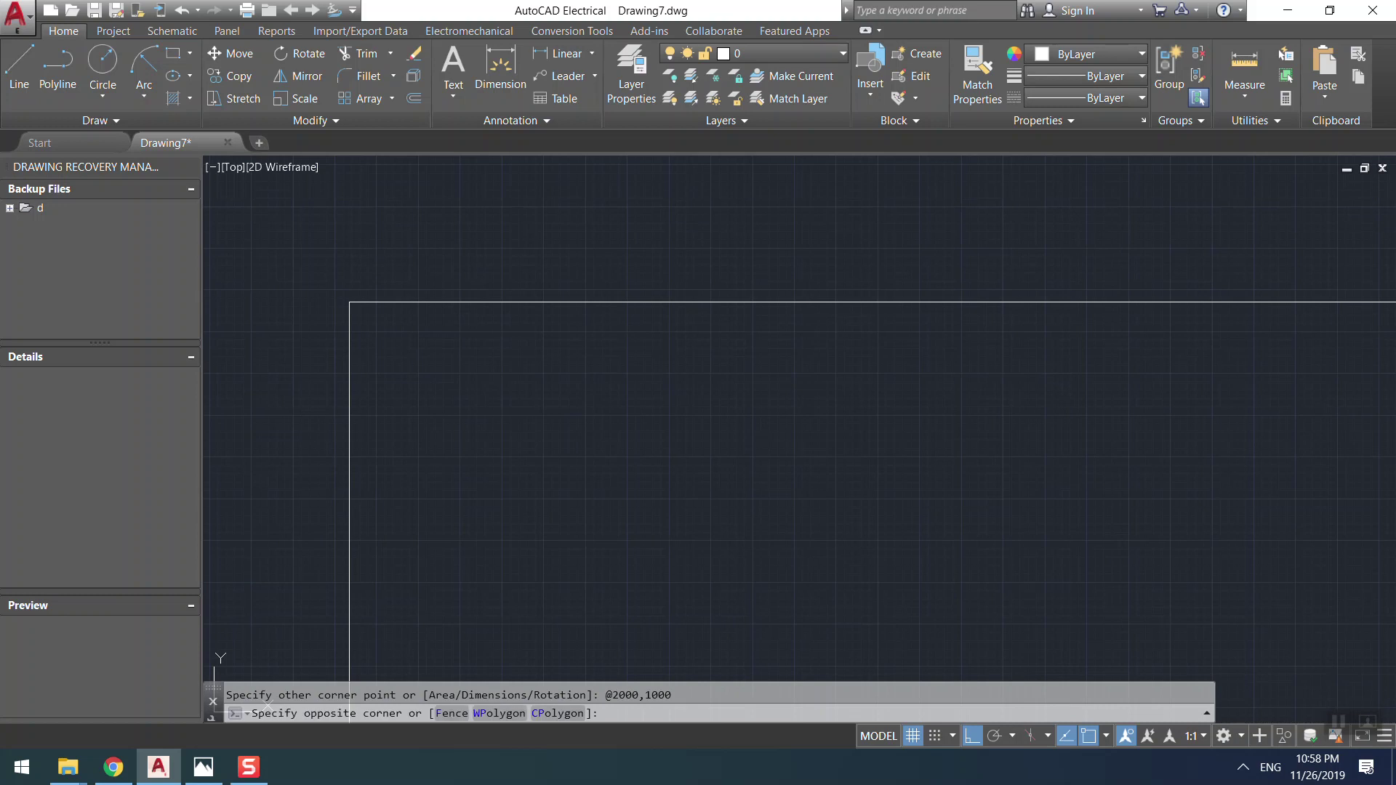
key("Escape")
scroll(1188, 312, "down", 2)
middle_click_drag(1188, 311, 1000, 266)
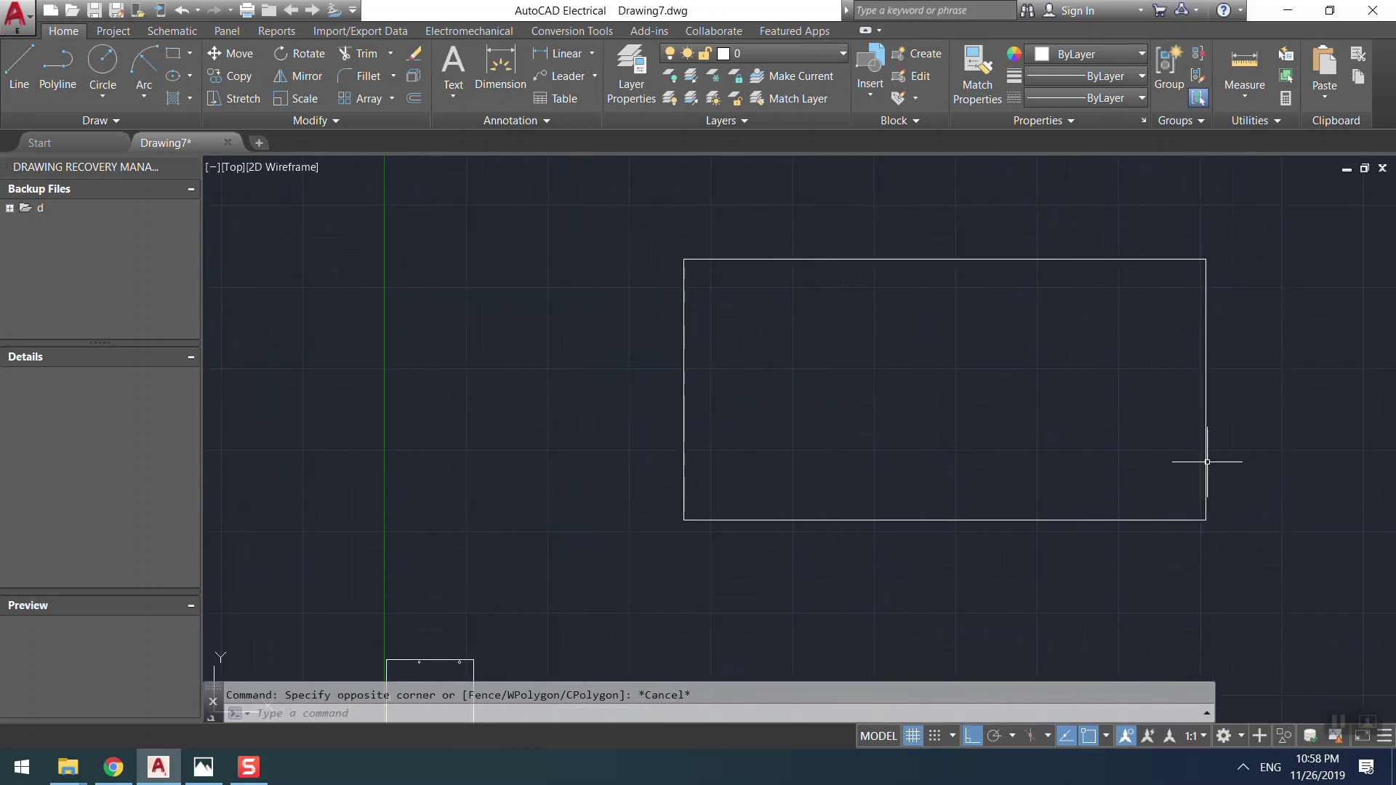
middle_click_drag(805, 344, 717, 283)
scroll(718, 284, "up", 1)
middle_click_drag(624, 436, 566, 293)
middle_click_drag(555, 351, 566, 634)
scroll(462, 309, "up", 2)
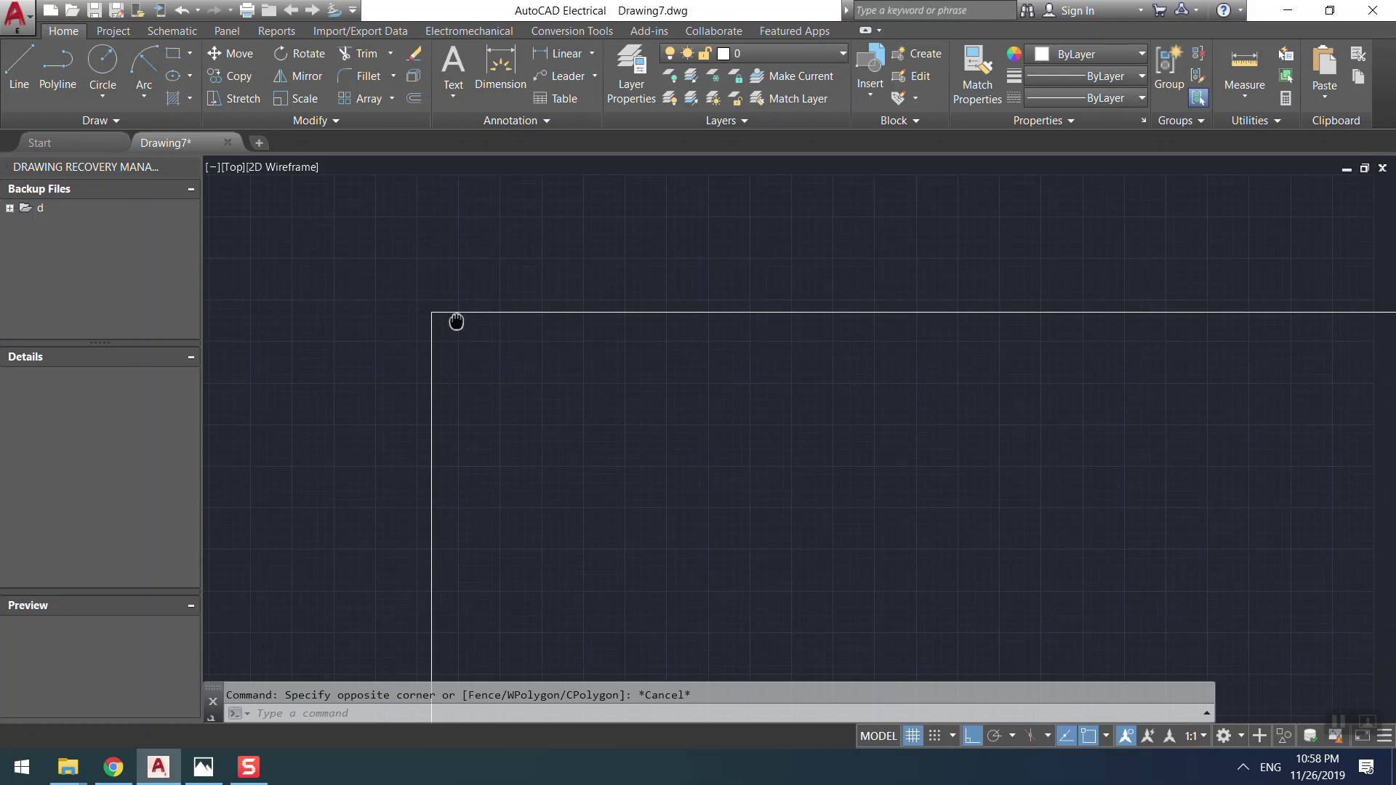
- Offset the sheet rectangle inward by a distance of 10
left_click(474, 297)
left_click(465, 359)
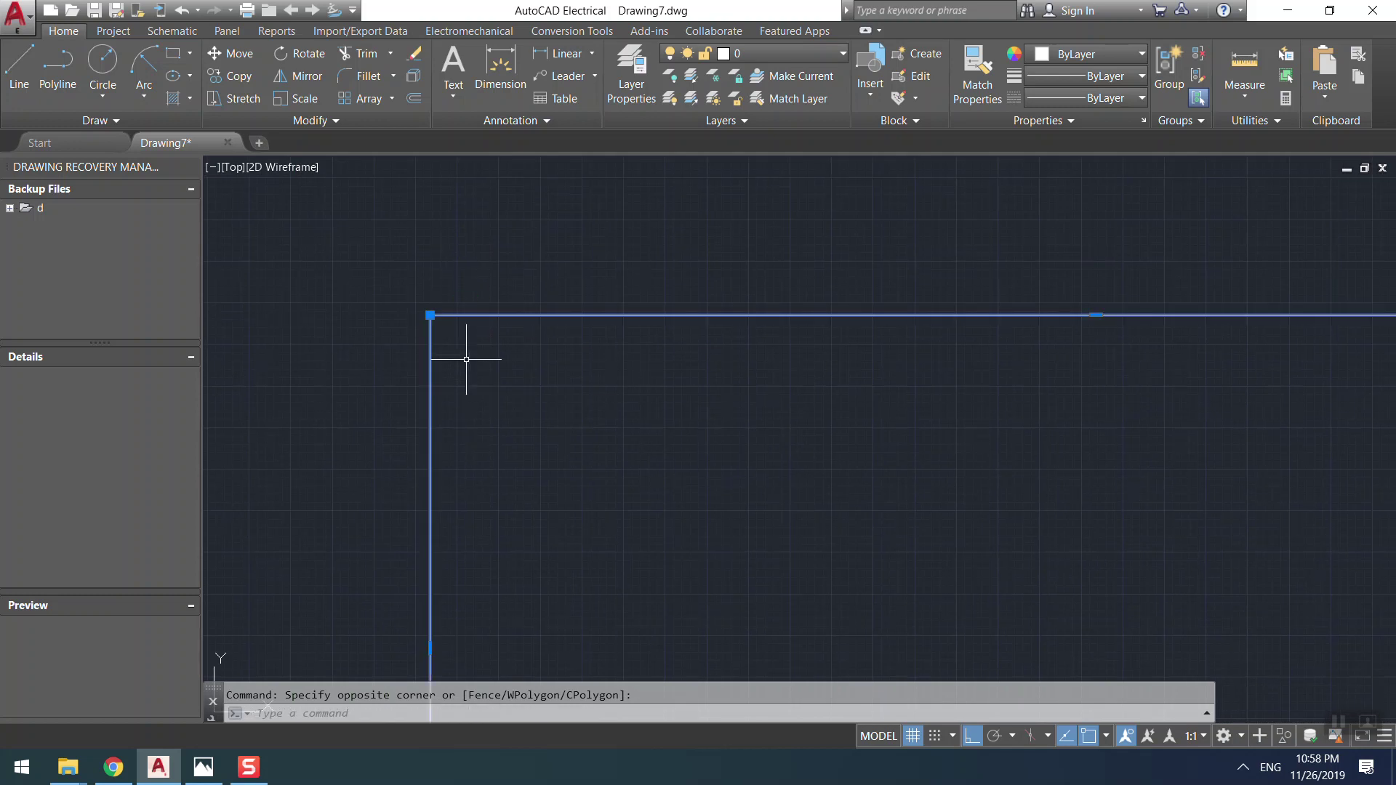
key("Escape")
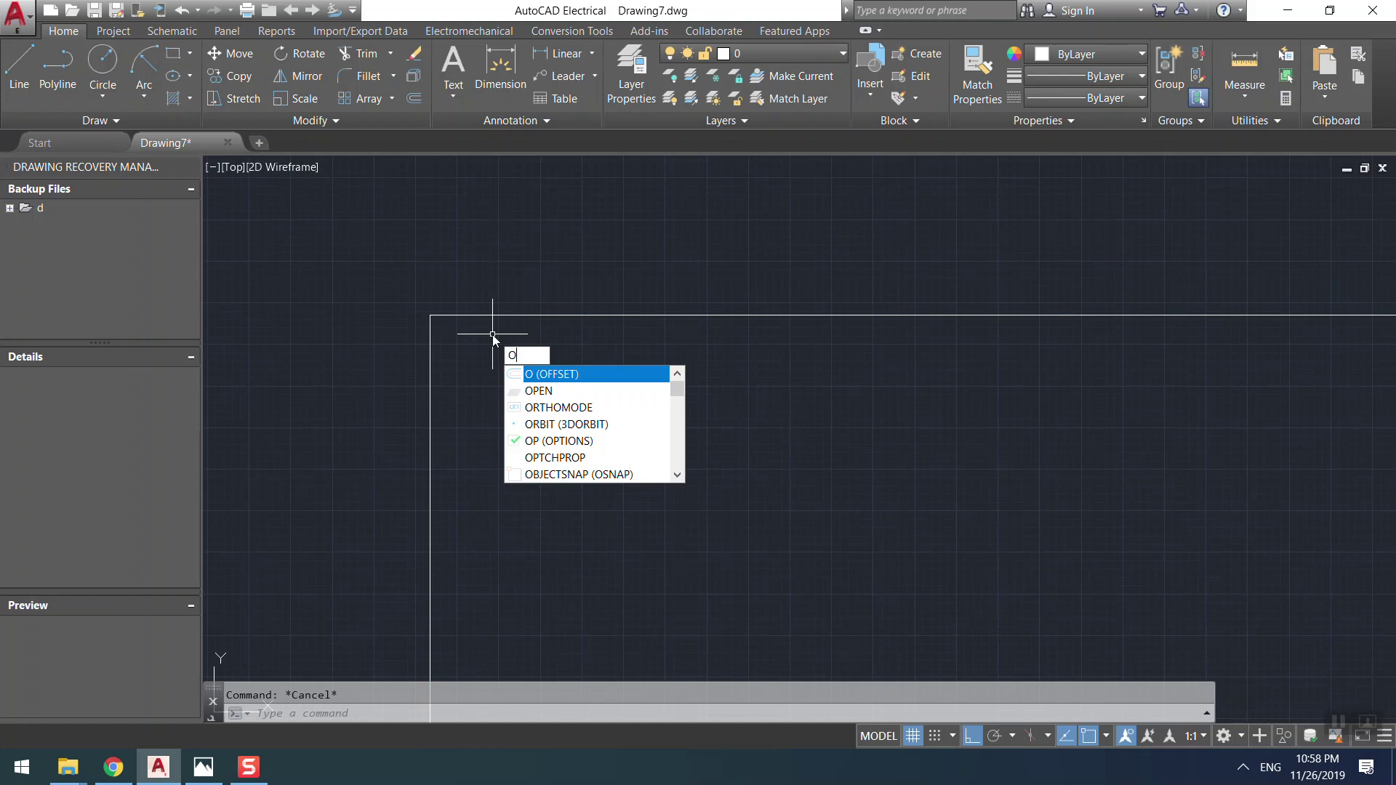
type("o")
key("Return")
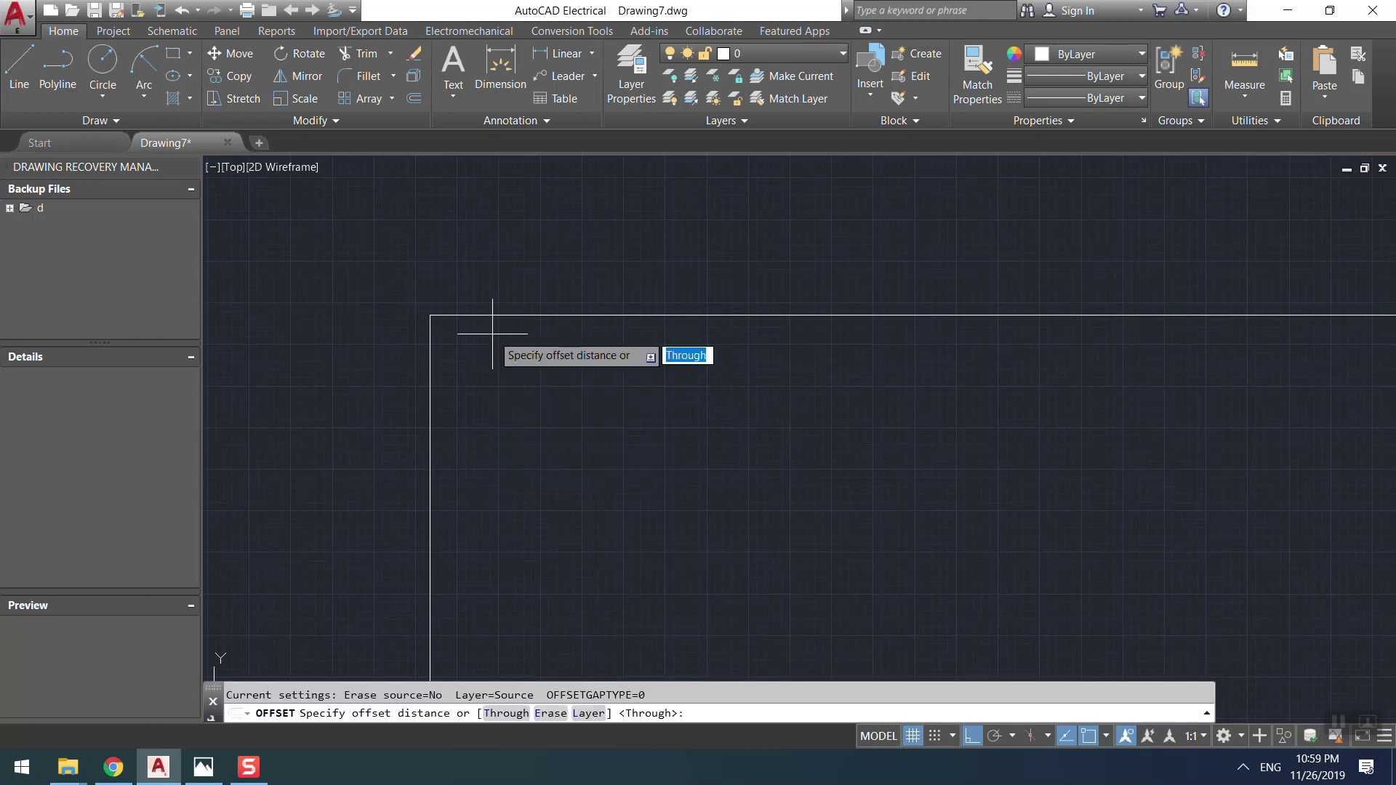
type("10")
key("Return")
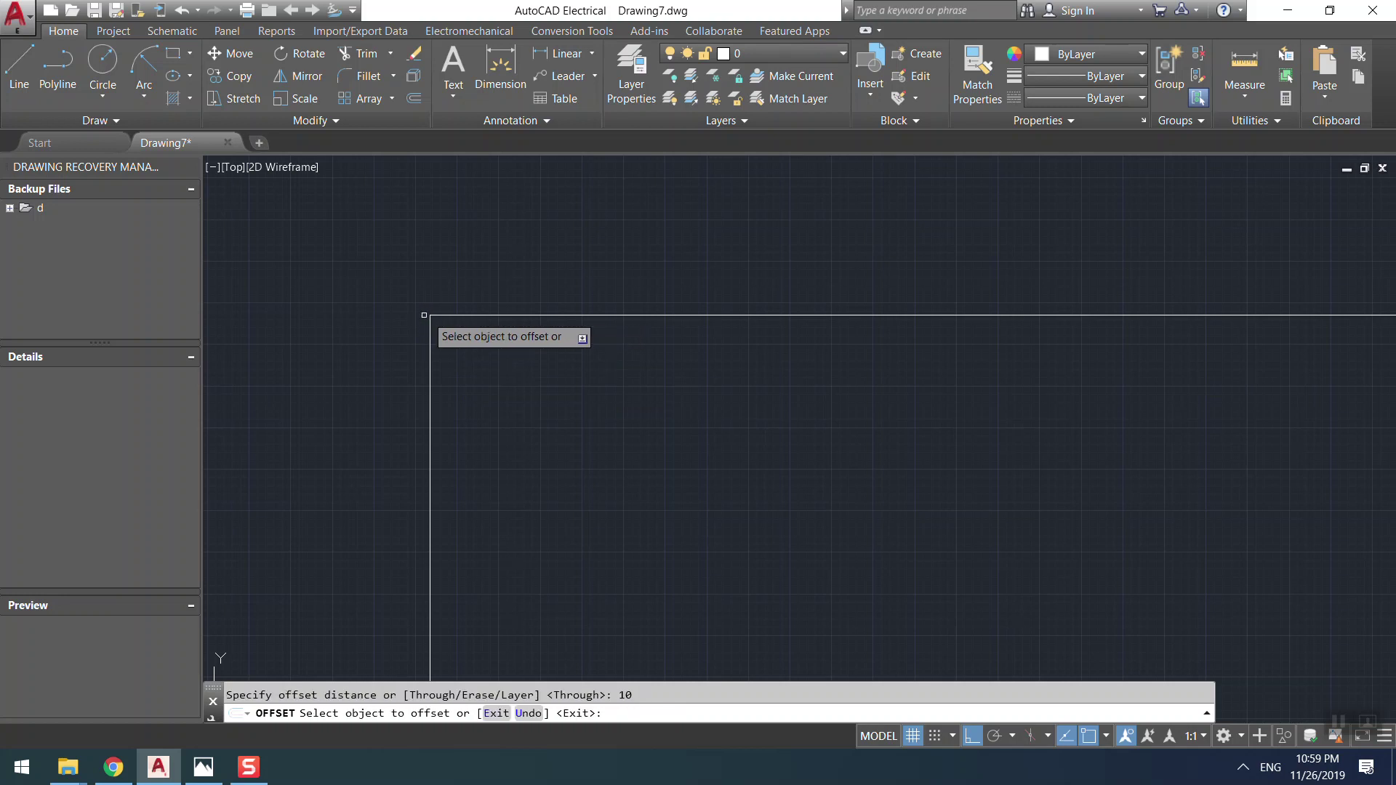
left_click(476, 317)
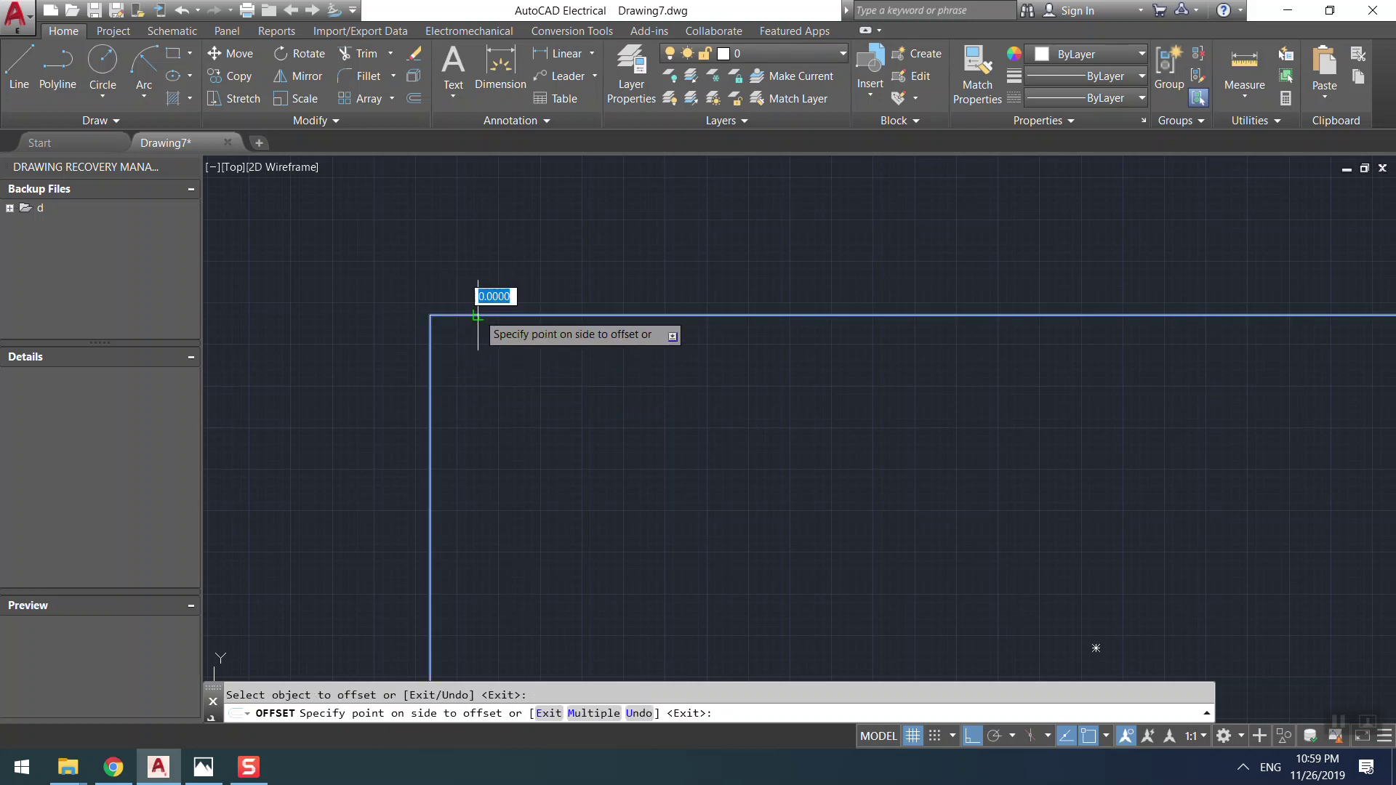
left_click(498, 396)
middle_click_drag(526, 598, 440, 196)
key("Escape")
- Delete the inner offset rectangle, keeping the outer sheet outline
scroll(425, 447, "up", 2)
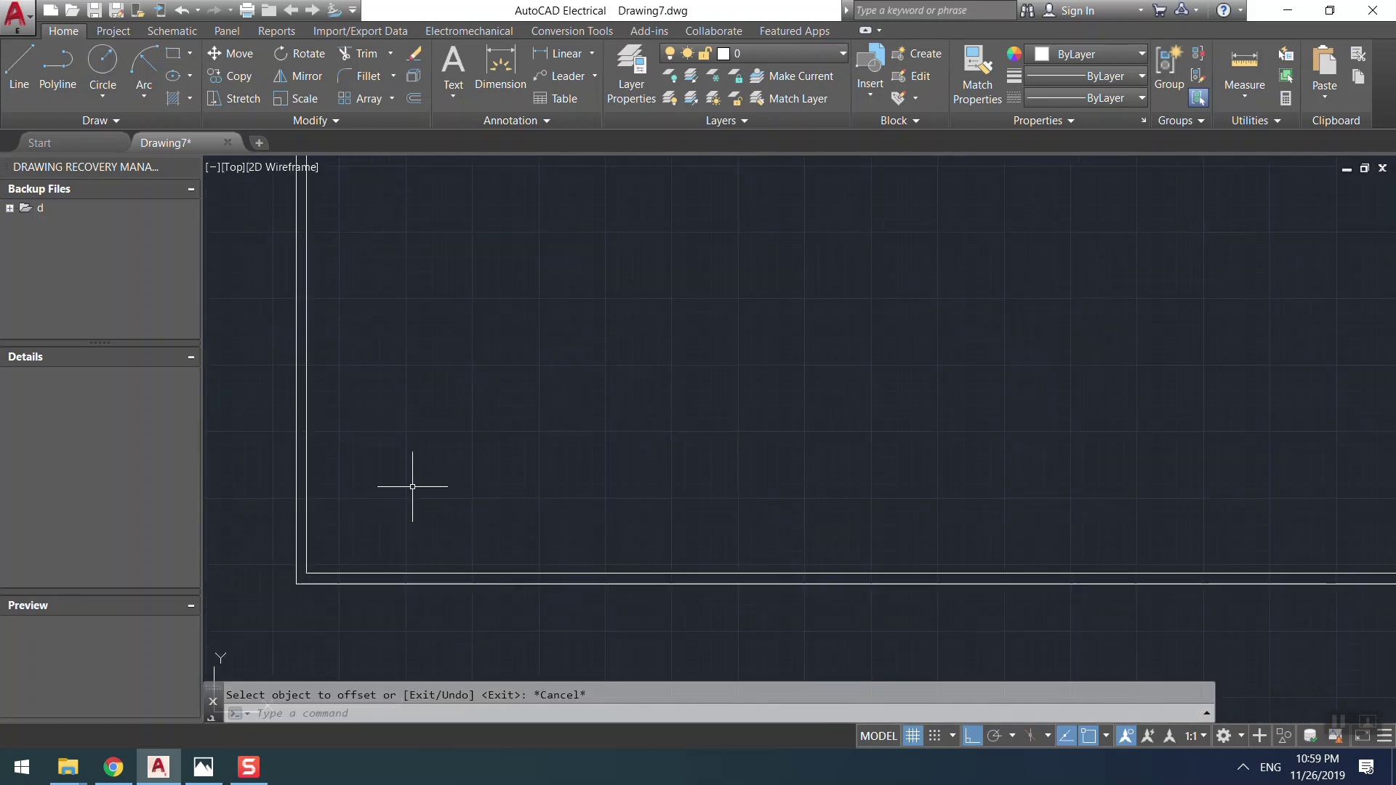
left_click(341, 564)
left_click(308, 594)
key("Escape")
left_click(299, 532)
left_click(268, 586)
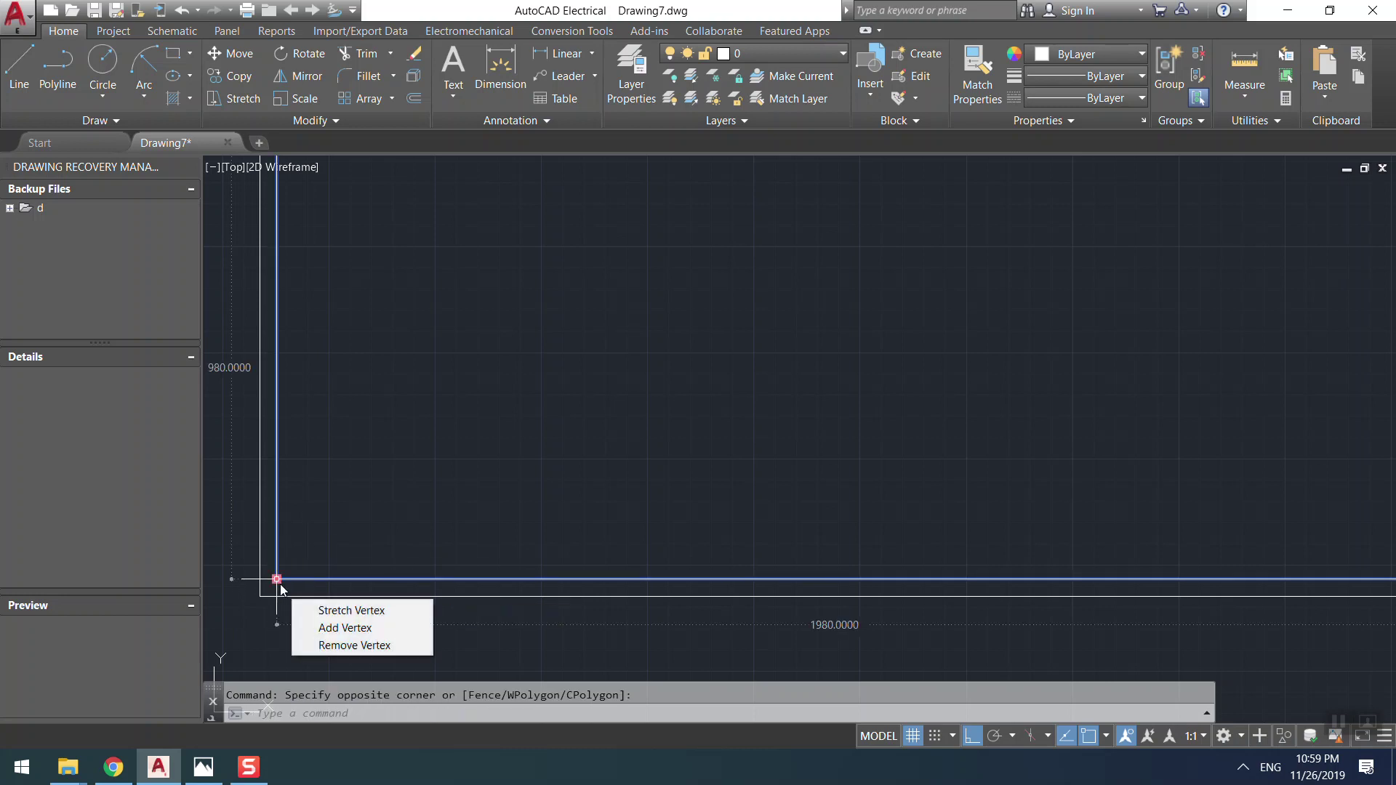
key("Delete")
- Select the remaining sheet rectangle to check its extent as one object, and clear the selection
scroll(303, 558, "down", 3)
middle_click_drag(322, 212, 325, 379)
left_click(355, 281)
left_click(327, 333)
scroll(370, 347, "down", 3)
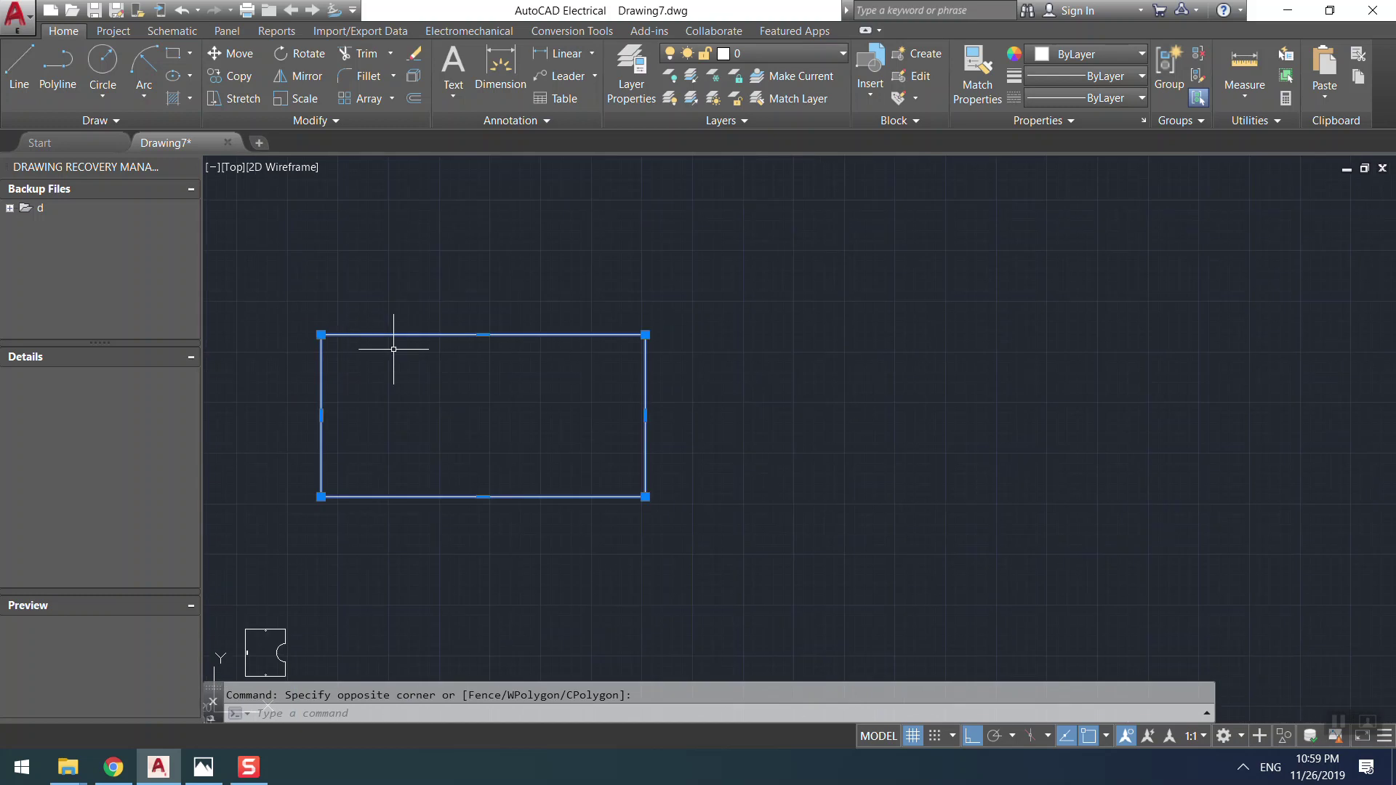
scroll(535, 370, "up", 2)
middle_click_drag(527, 386, 692, 371)
scroll(691, 371, "down", 2)
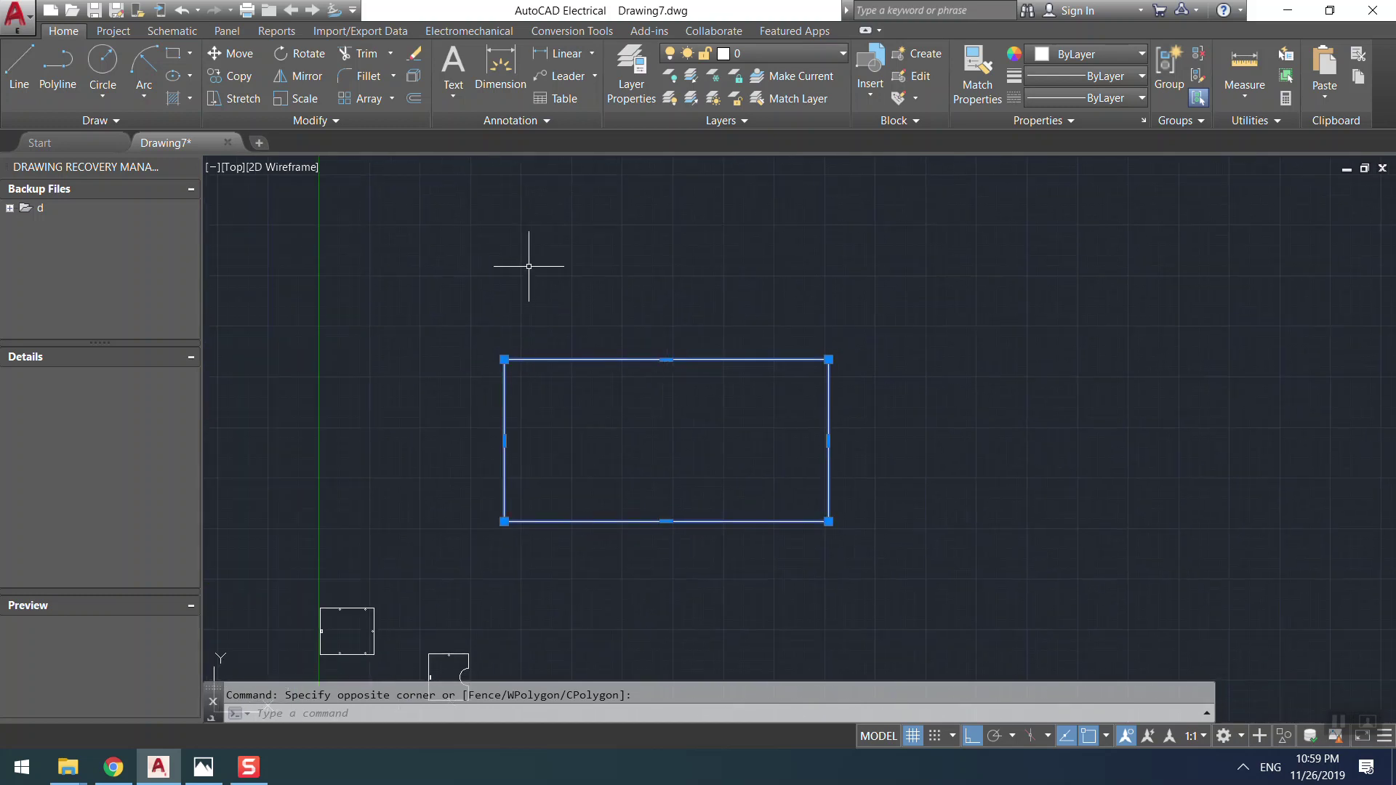
key("Escape")
- Explode the sheet rectangle into separate line segments
left_click(495, 395)
scroll(881, 381, "up", 2)
middle_click_drag(881, 380, 879, 309)
middle_click_drag(766, 280, 860, 262)
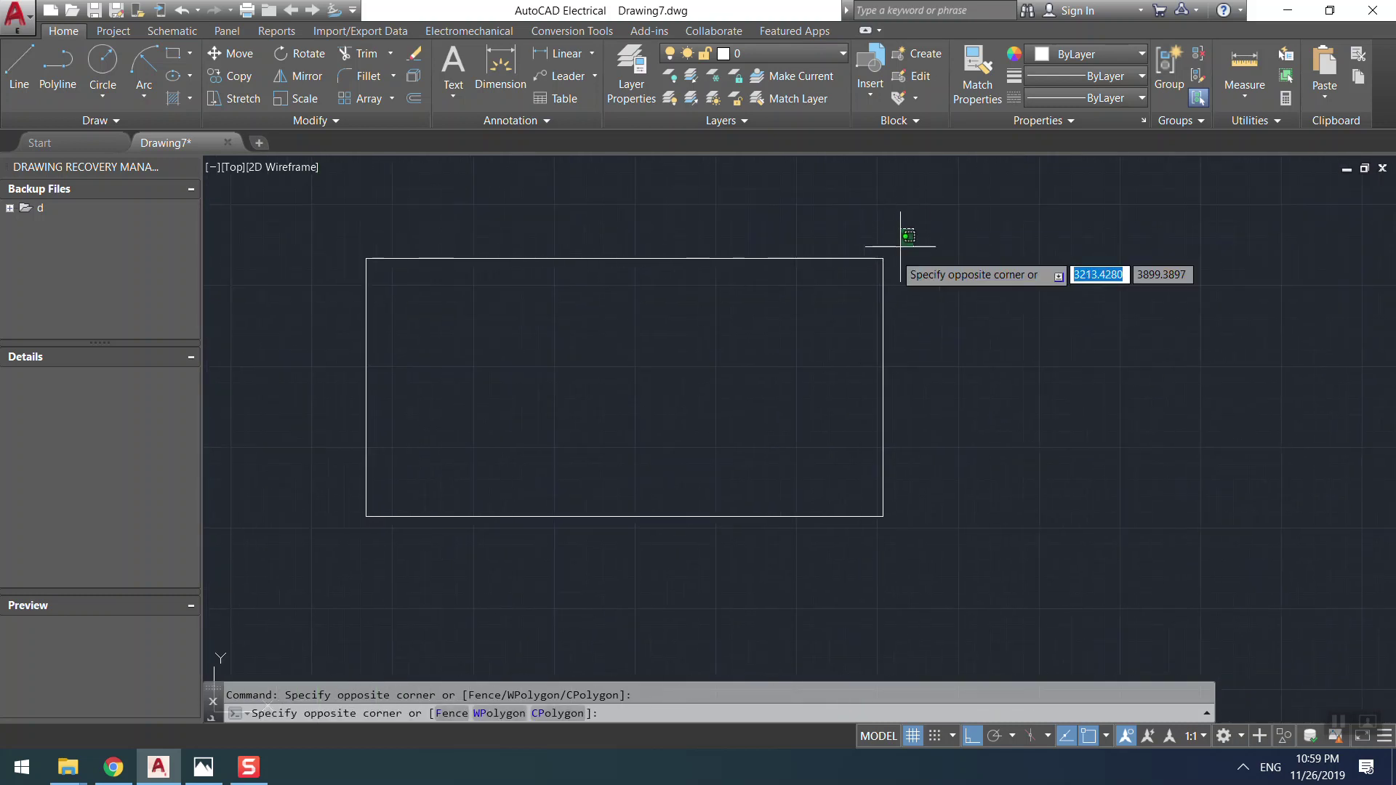
left_click(285, 564)
type("x")
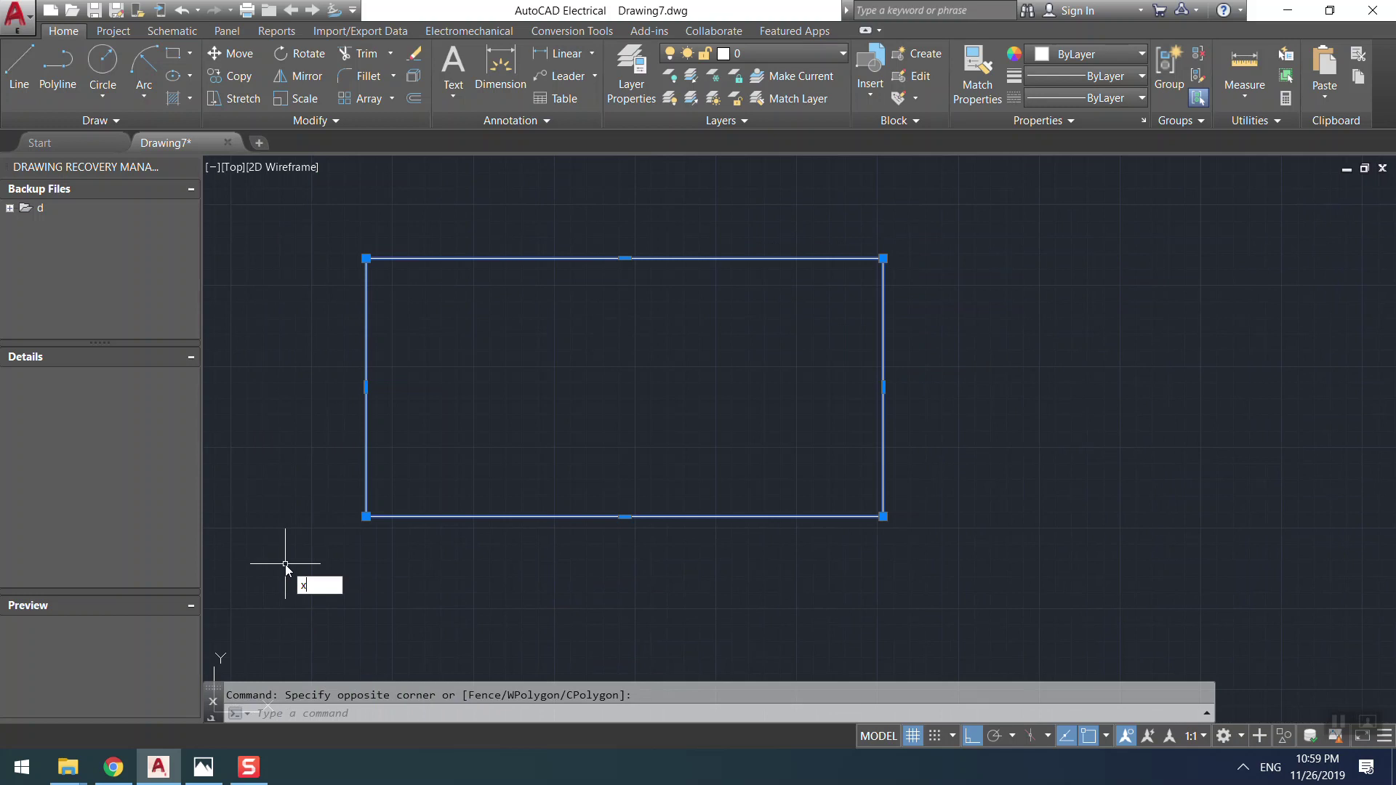
key("Return")
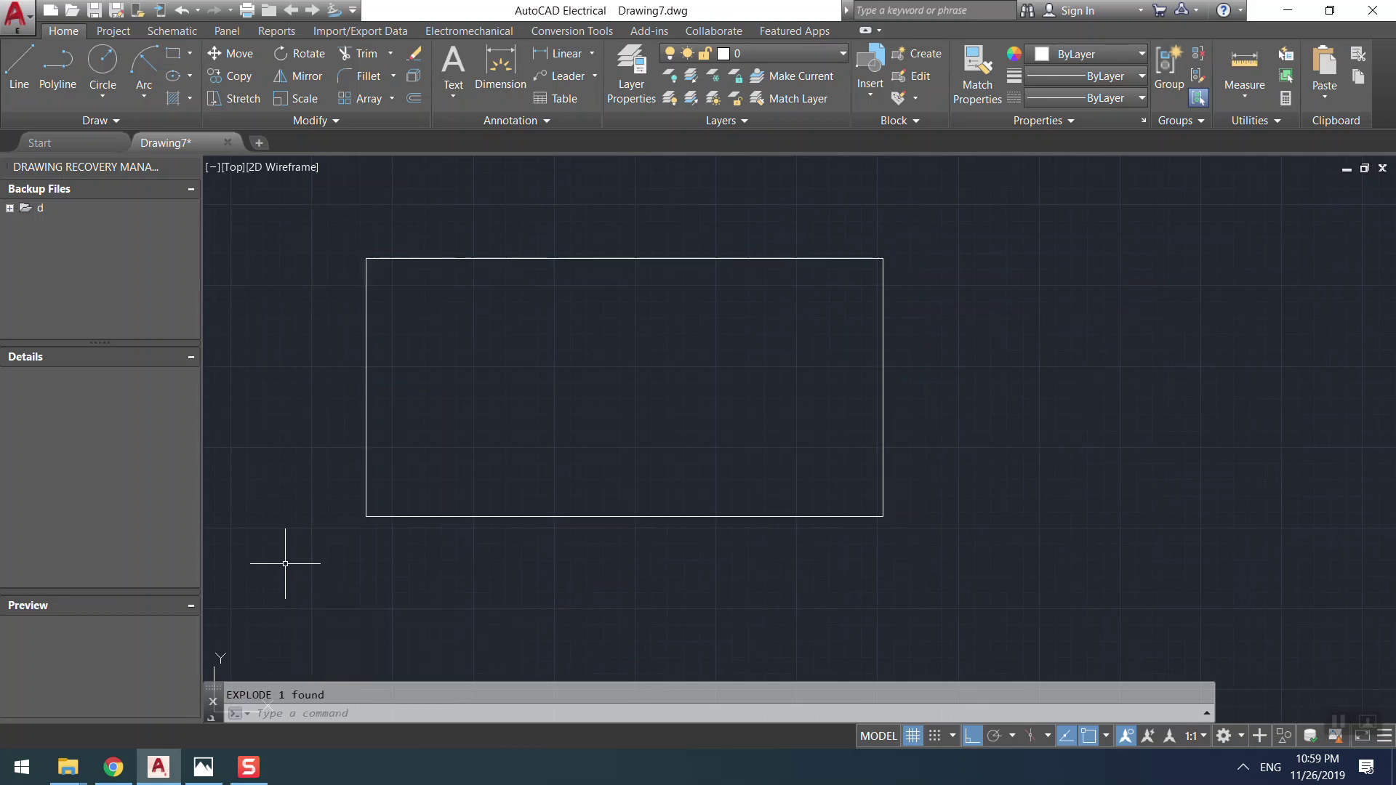
- Select individual edges of the exploded sheet outline to check that they are separate lines, and clear the selection
left_click(520, 214)
left_click(473, 291)
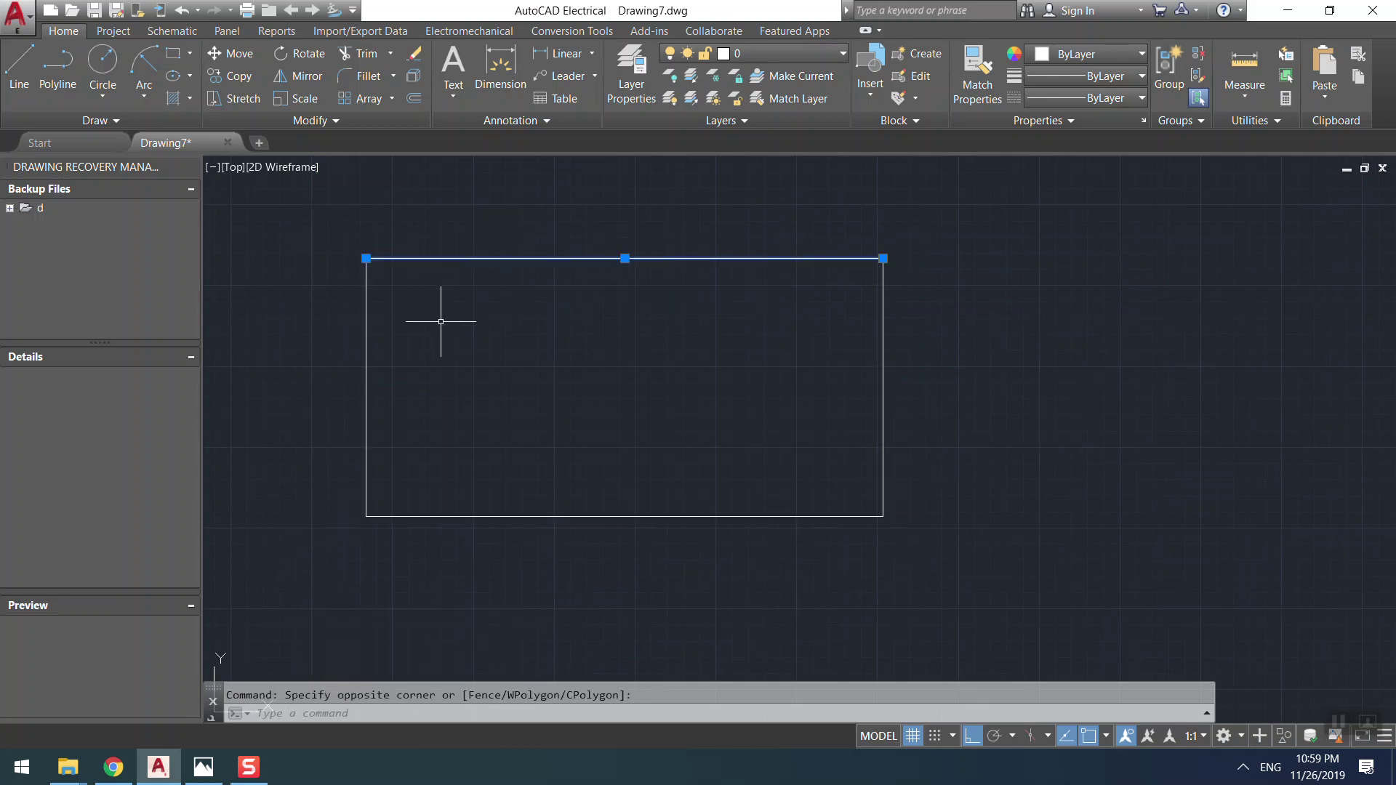
left_click(371, 376)
key("Escape")
left_click(910, 346)
key("Escape")
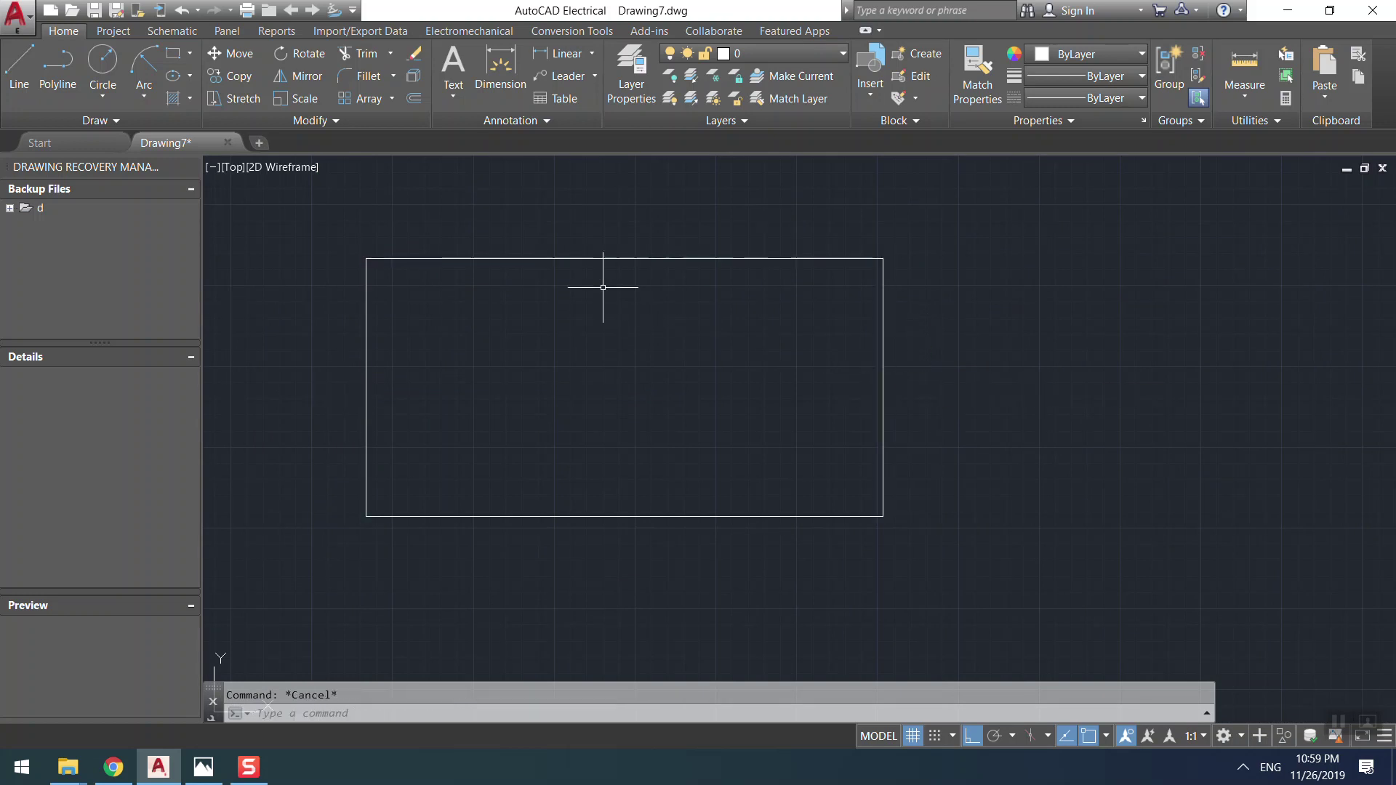
- Offset the sheet outline's upper, left and right edges inward by 10
type("o")
key("Return")
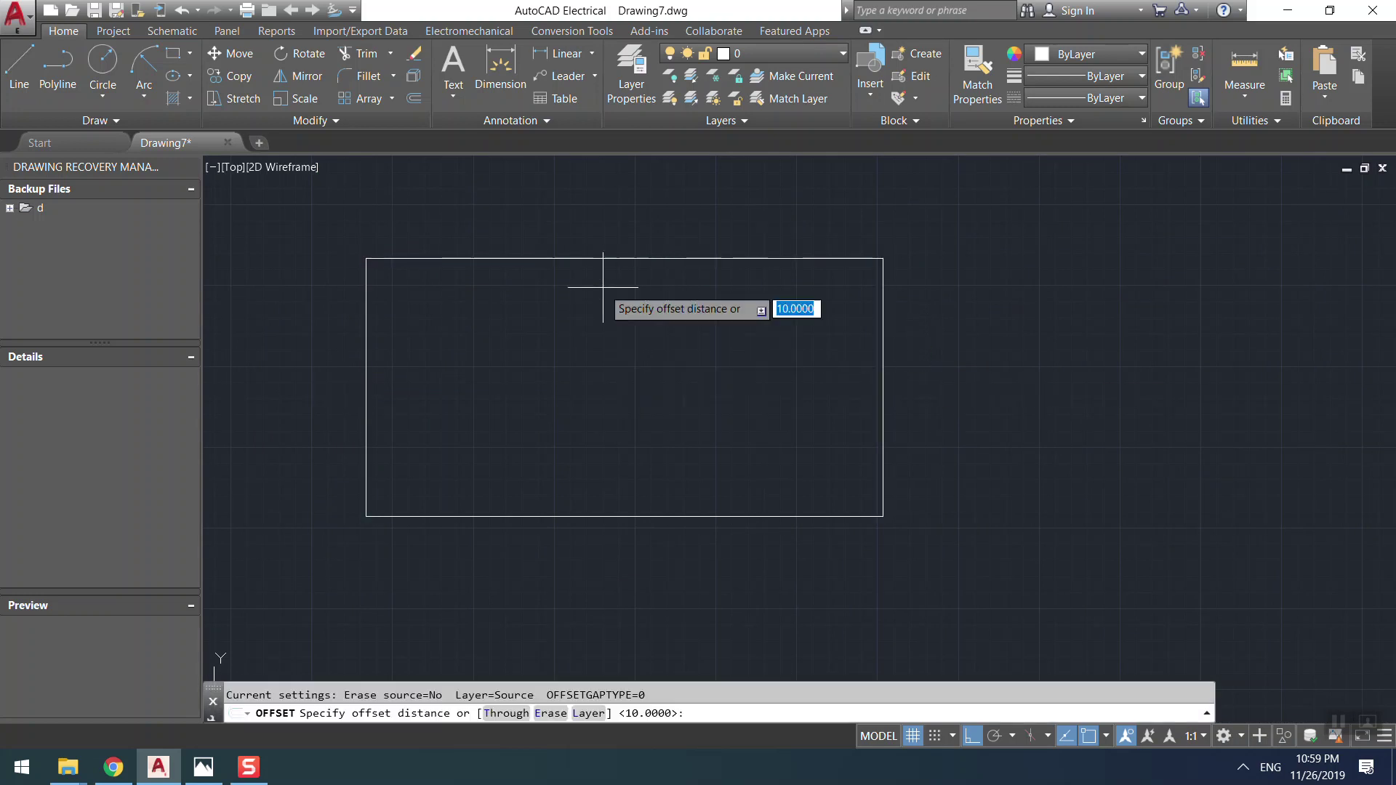
key("Return")
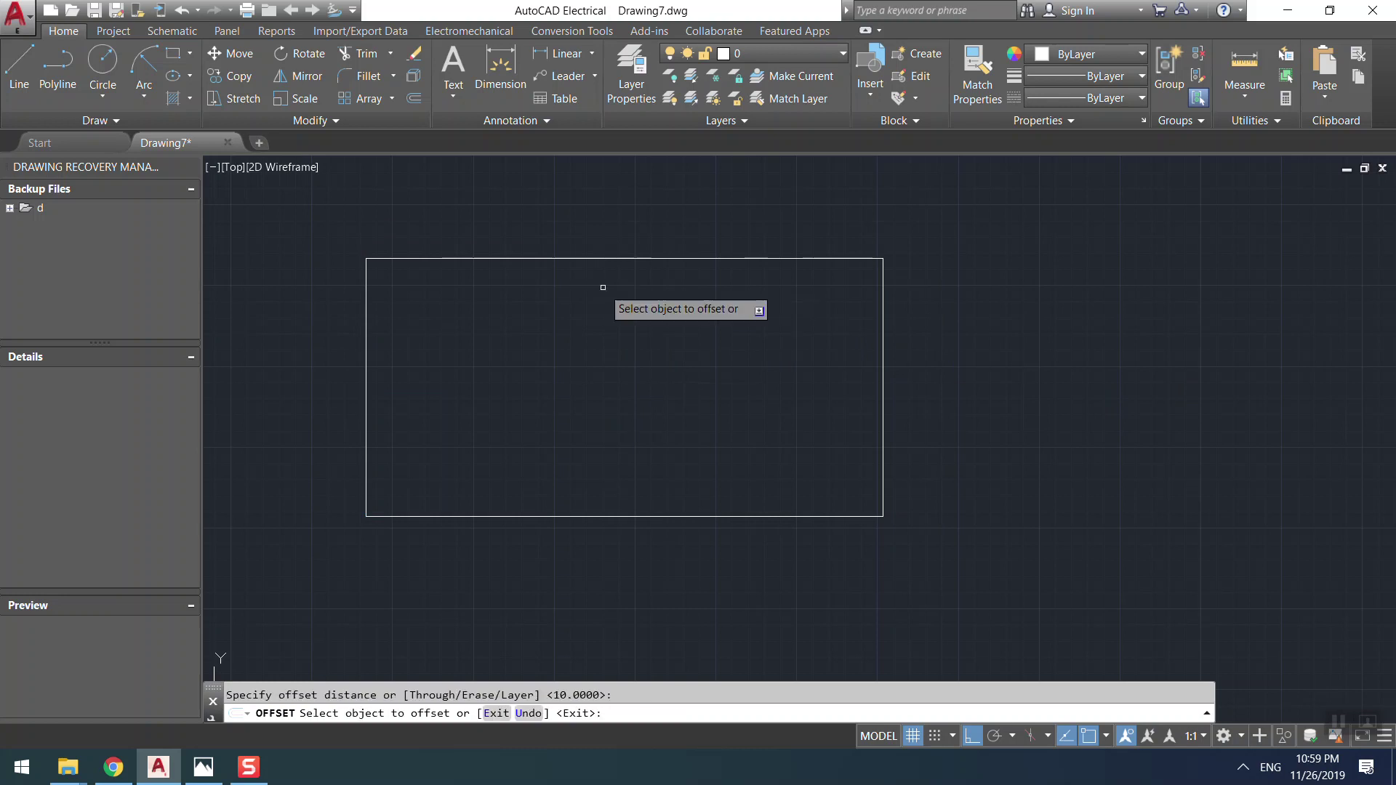
left_click(599, 259)
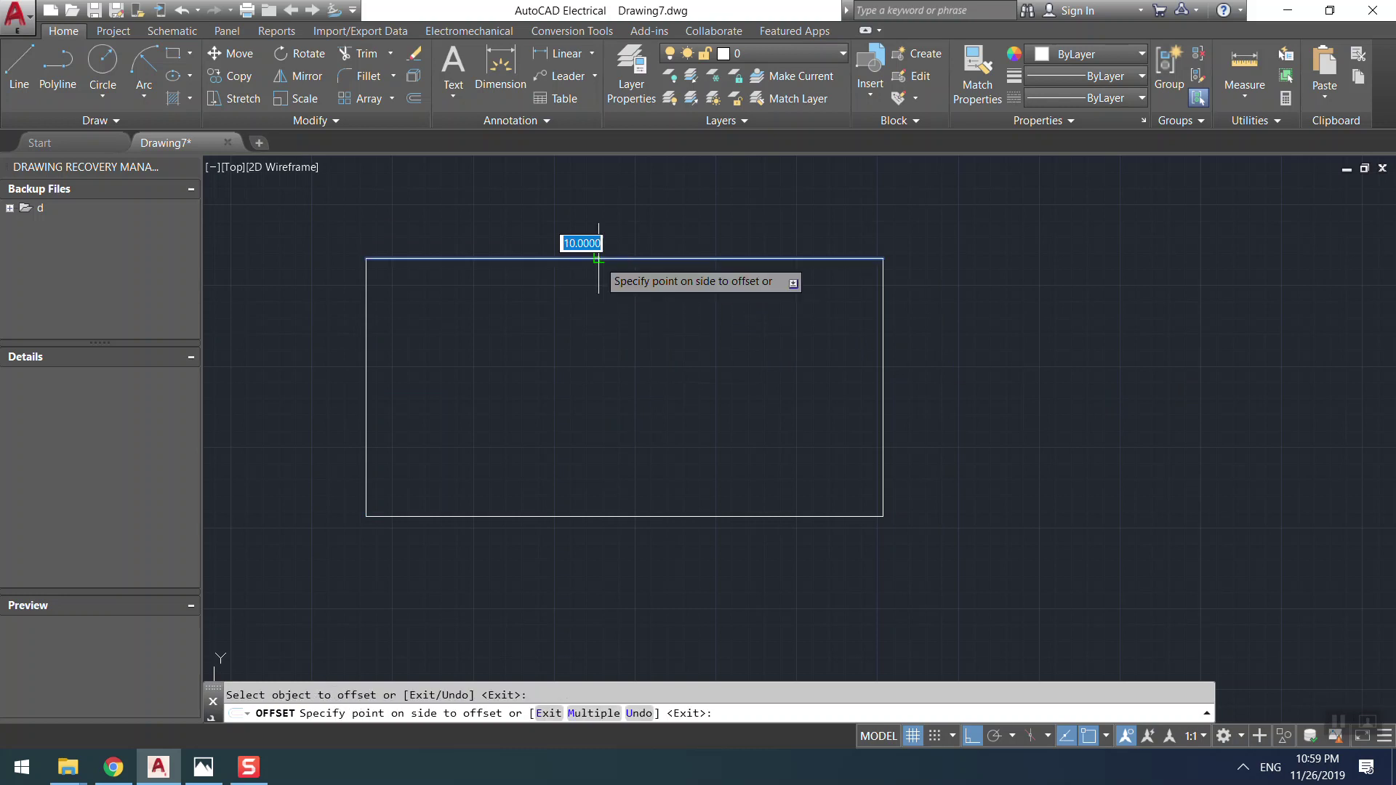
left_click(586, 329)
left_click(366, 371)
left_click(398, 378)
left_click(883, 367)
left_click(809, 378)
key("Escape")
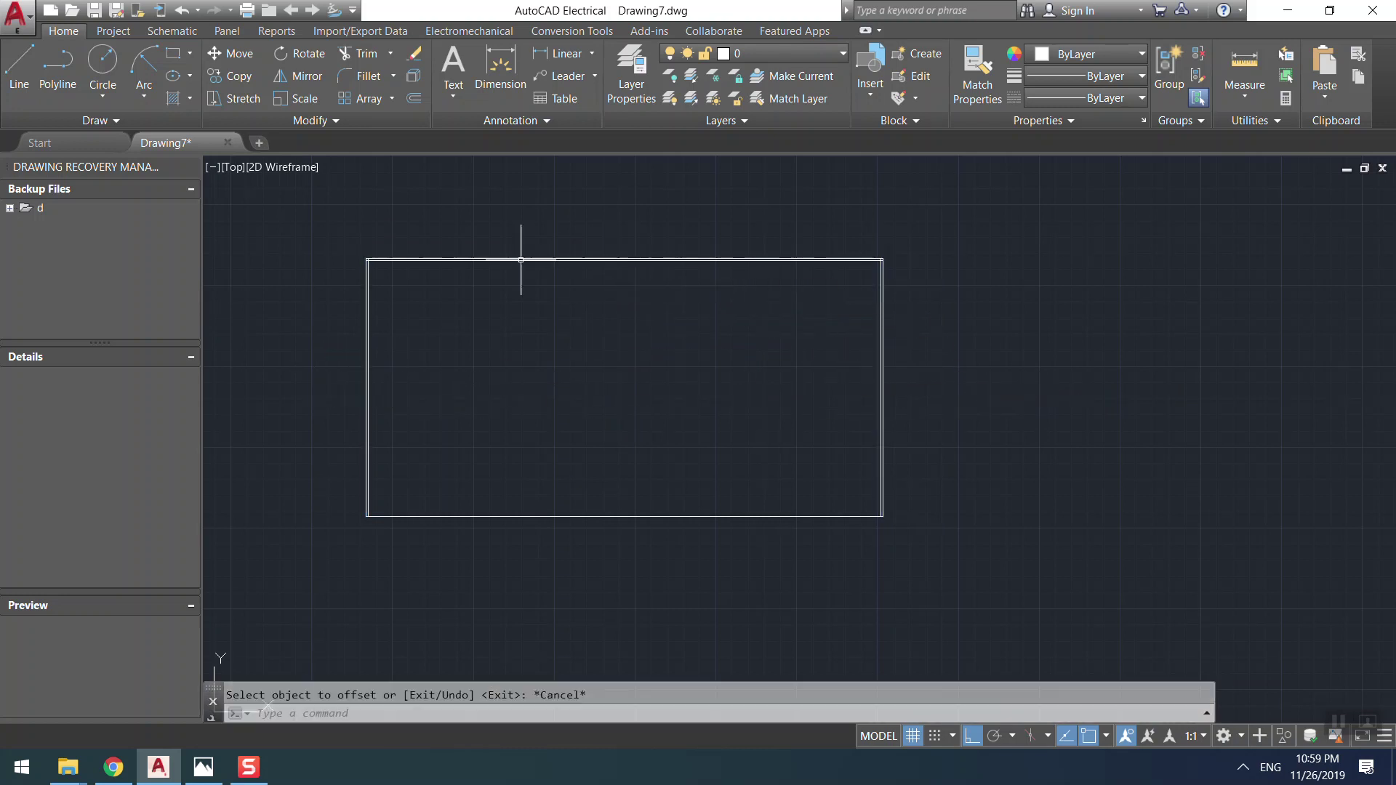
- Examine the narrow margin lines along the sheet's edges and the sheet's place beside the flat parts
scroll(458, 268, "up", 2)
scroll(465, 335, "down", 4)
scroll(446, 337, "up", 2)
scroll(415, 243, "up", 2)
scroll(461, 349, "down", 4)
scroll(458, 408, "up", 5)
scroll(443, 349, "down", 3)
scroll(443, 348, "down", 2)
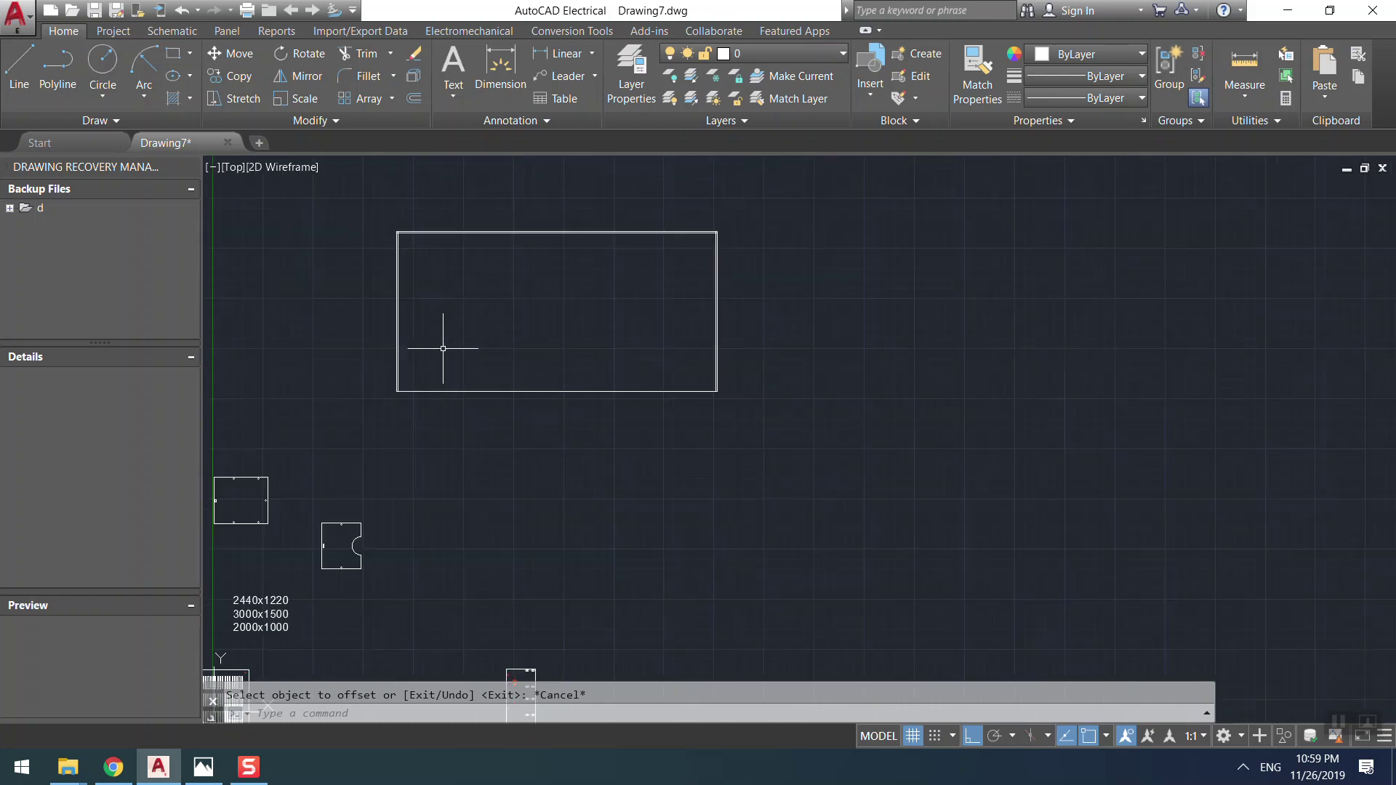
scroll(536, 349, "up", 2)
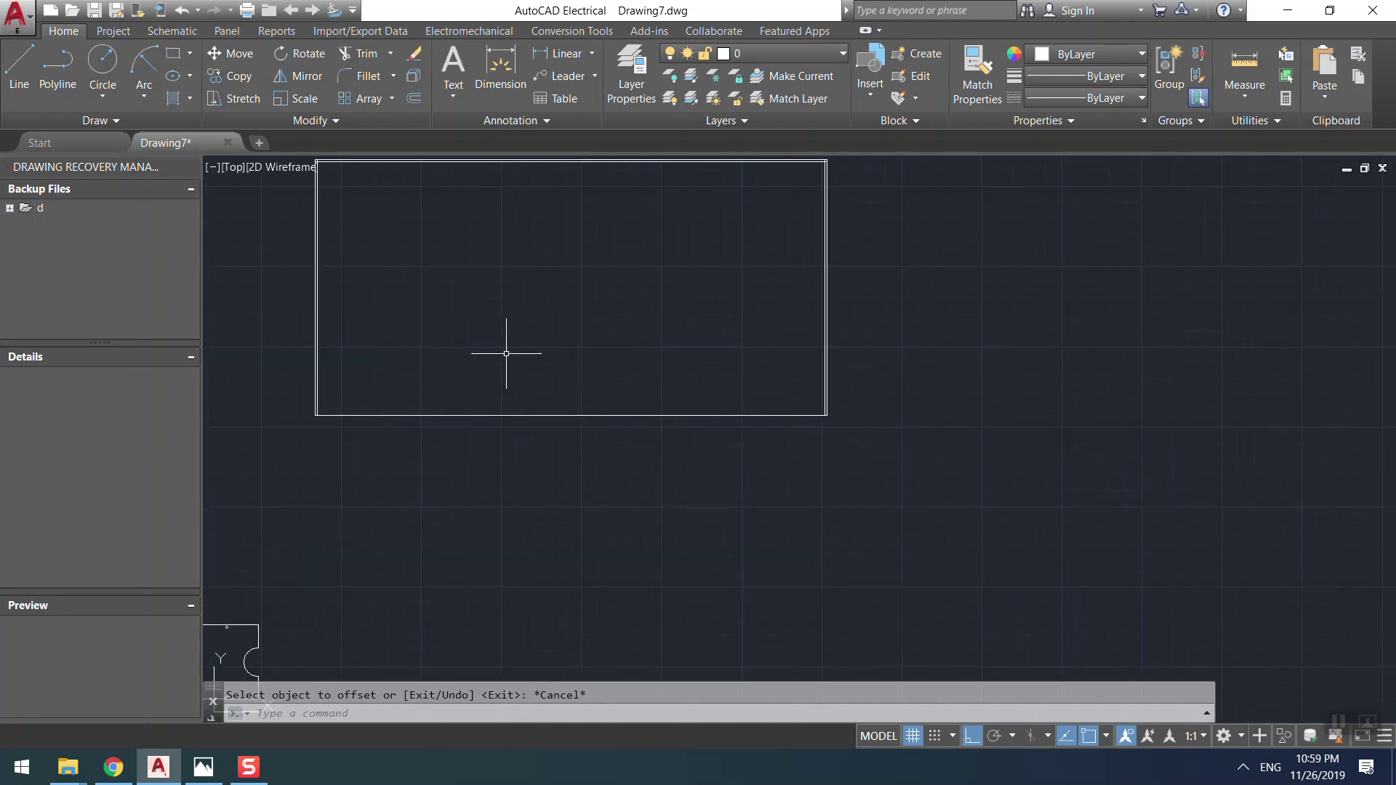
scroll(327, 382, "up", 2)
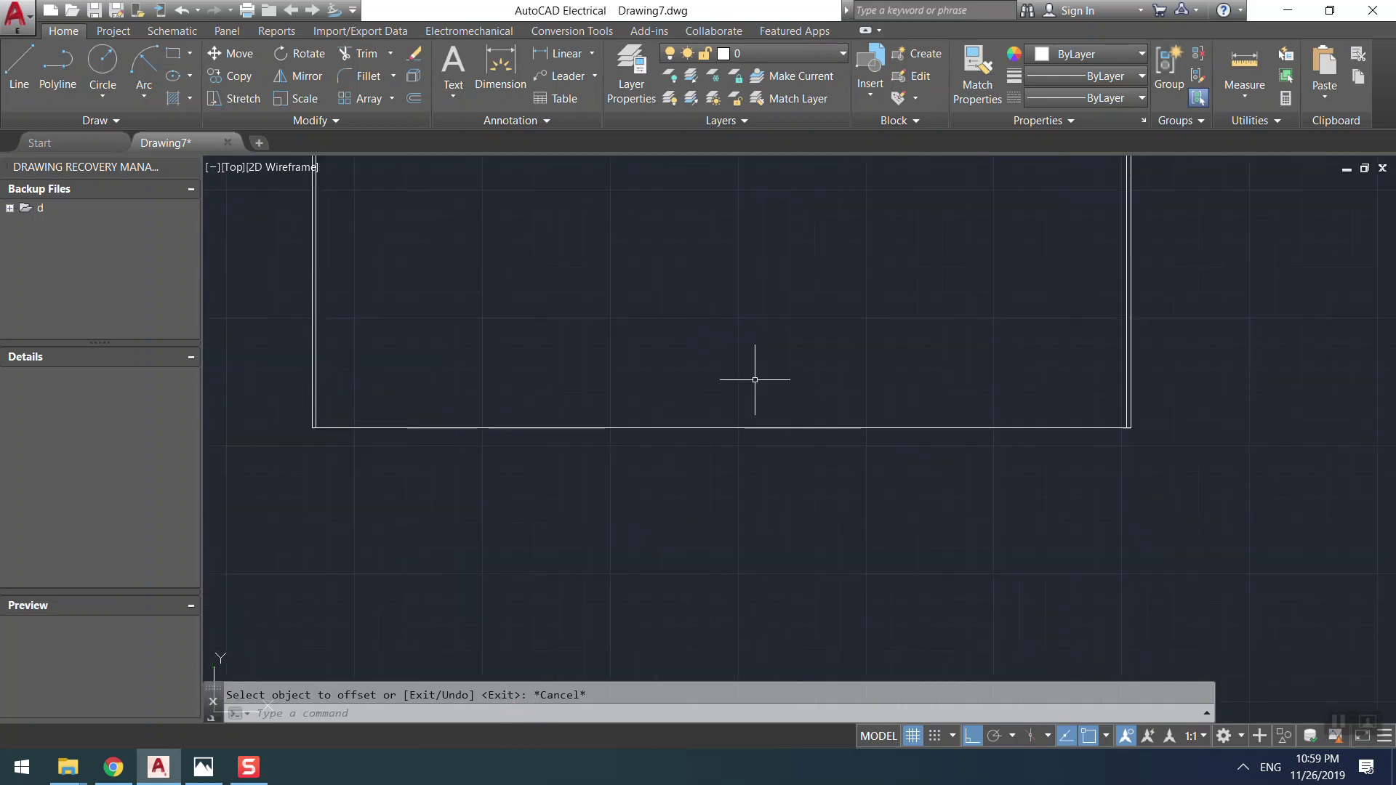
- Select the sheet's side and lower lines, then only its lower edge, to check them, and clear the selection
left_click(1176, 352)
left_click(248, 534)
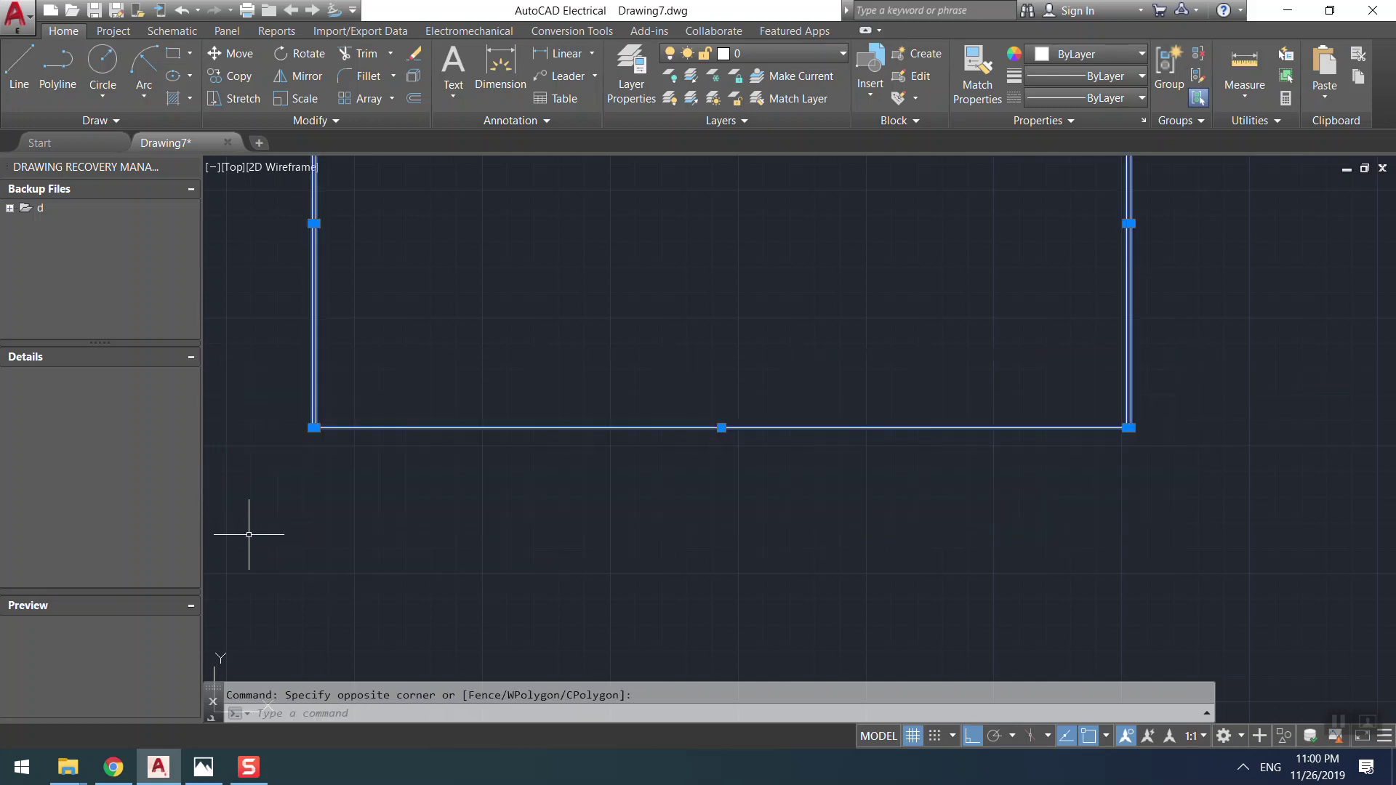
key("Escape")
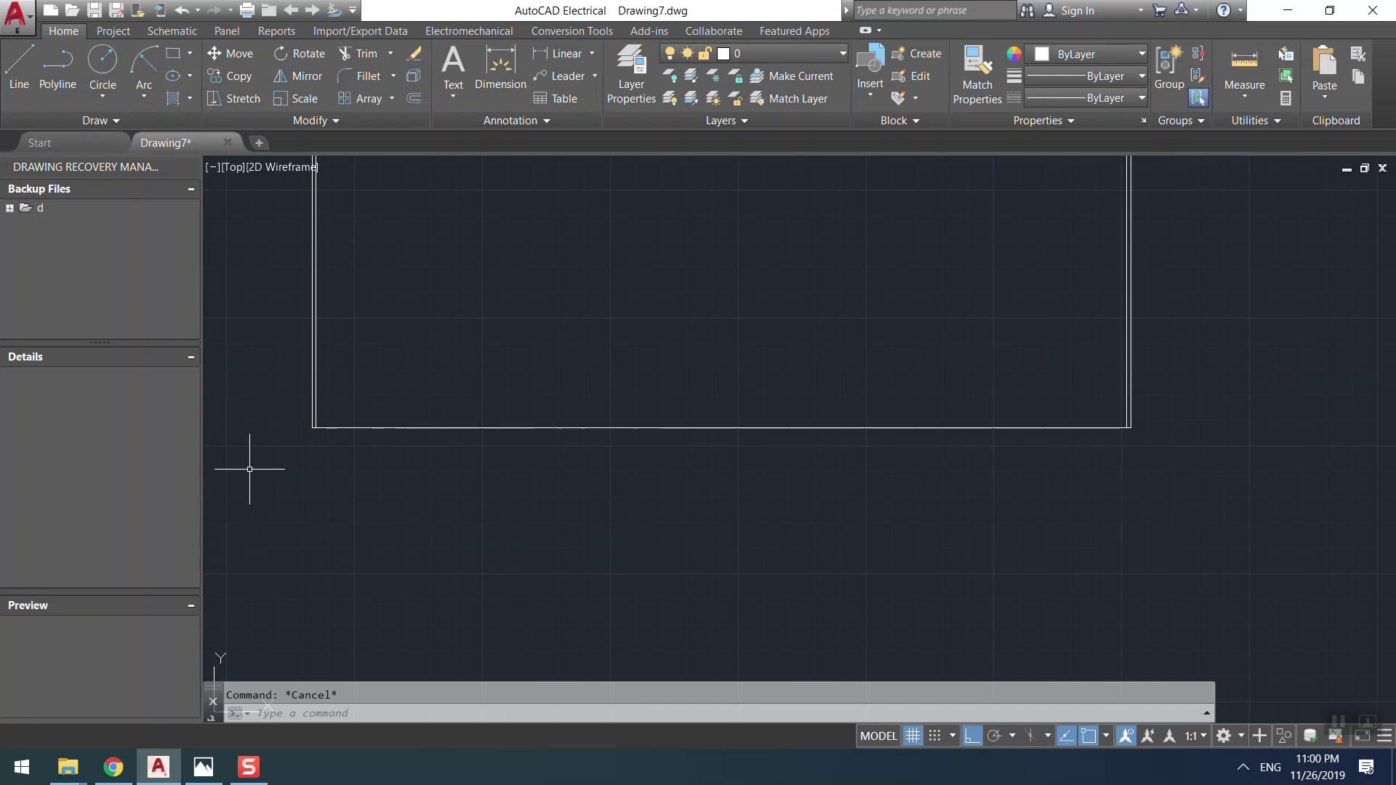
scroll(313, 385, "up", 2)
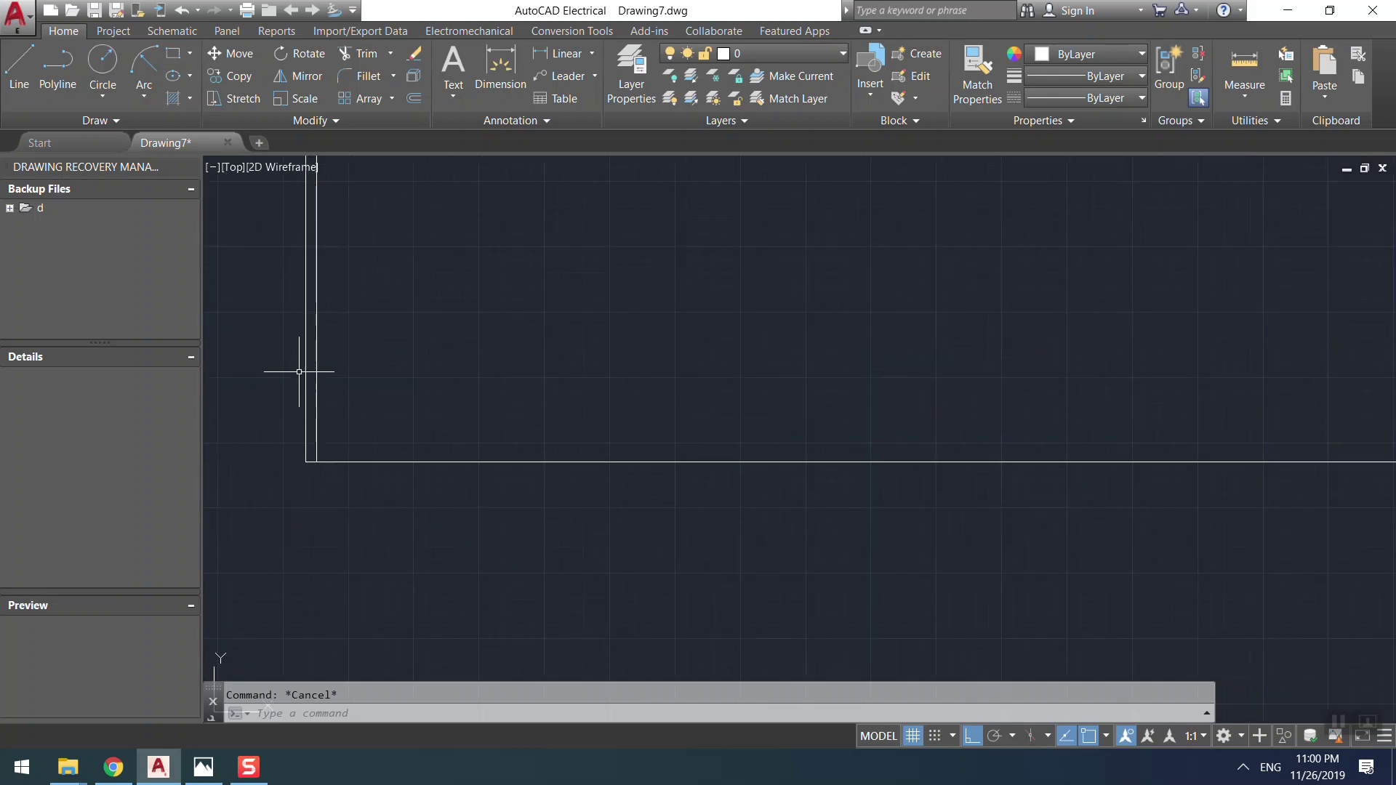
left_click(299, 371)
scroll(907, 635, "down", 5)
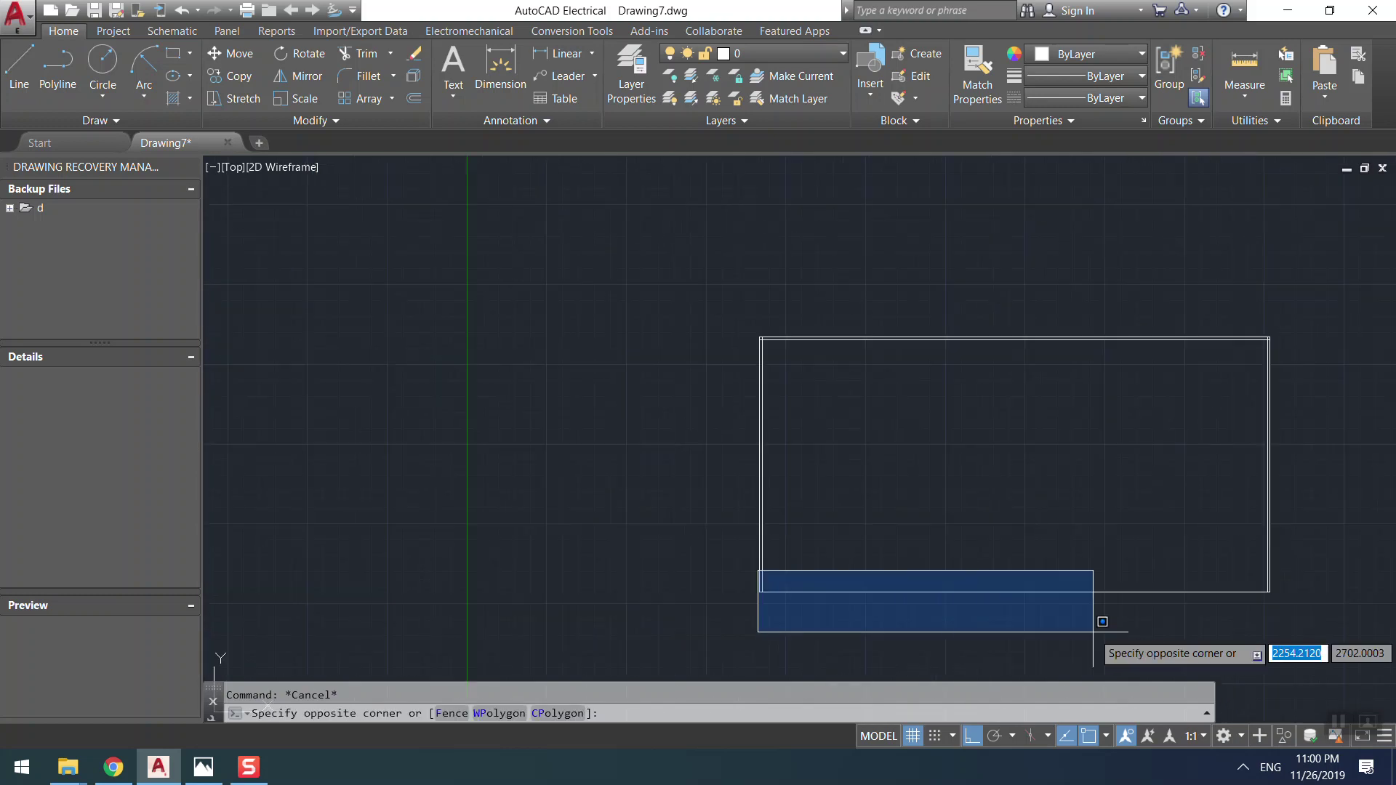
left_click(1312, 616)
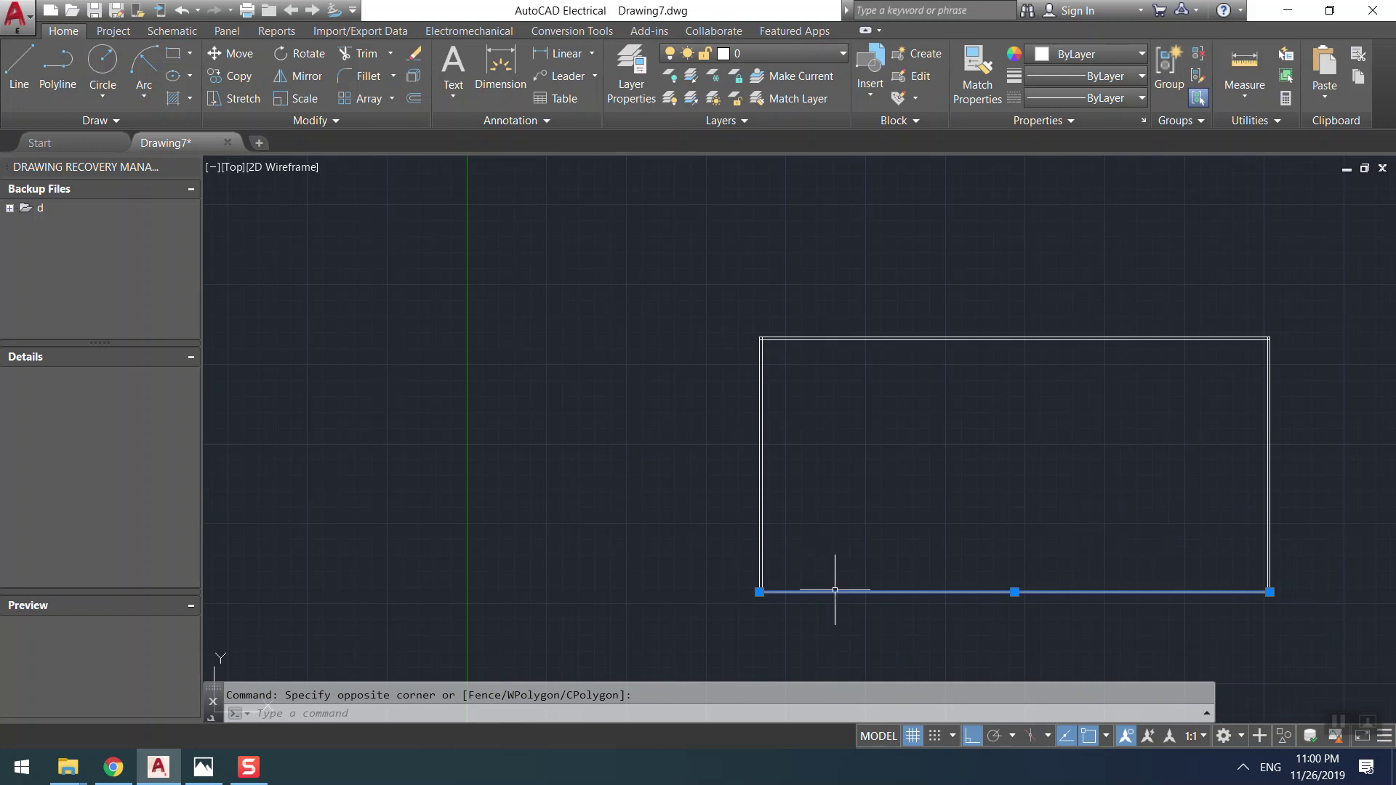
key("Escape")
- Offset the sheet's lower edge inward by 80
type("p")
key("BackSpace")
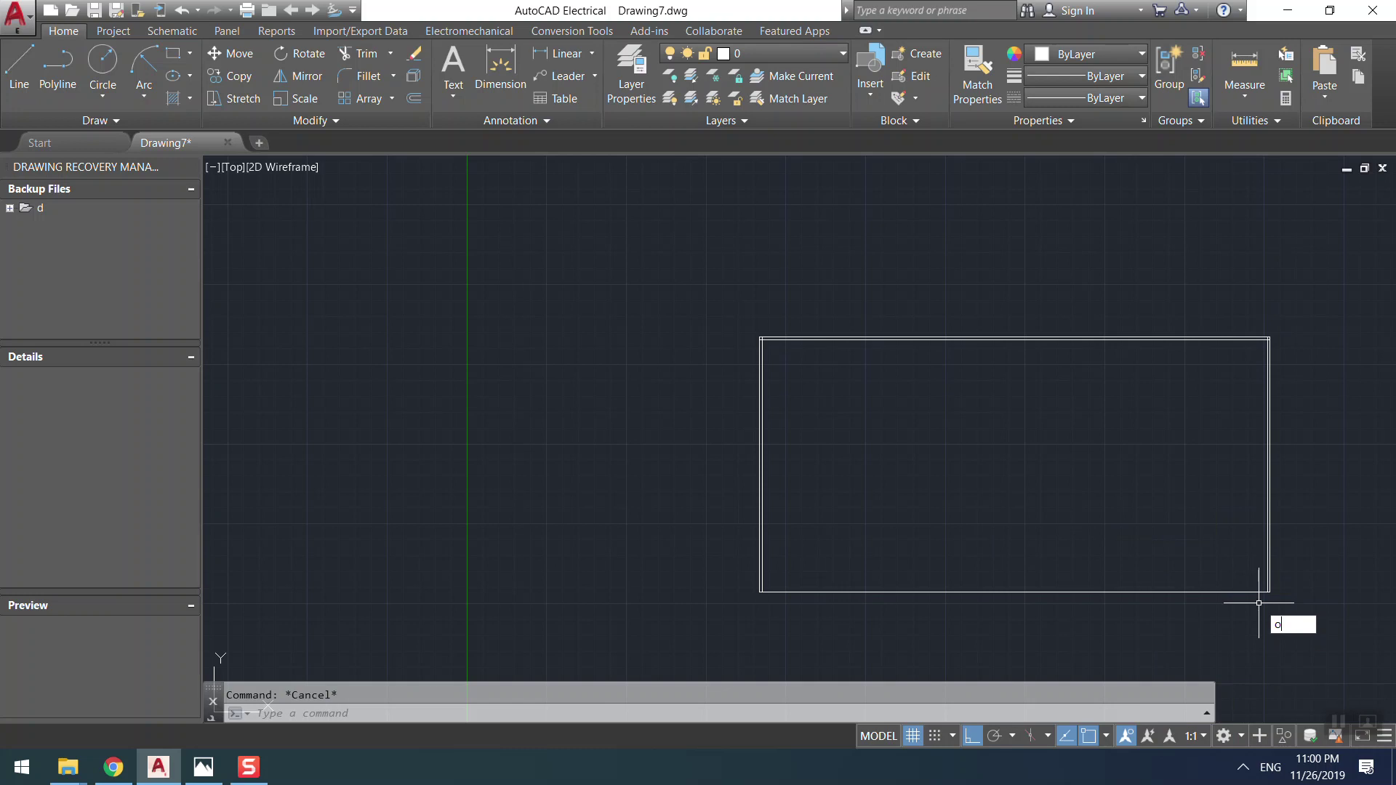
type("o")
key("Return")
type("80")
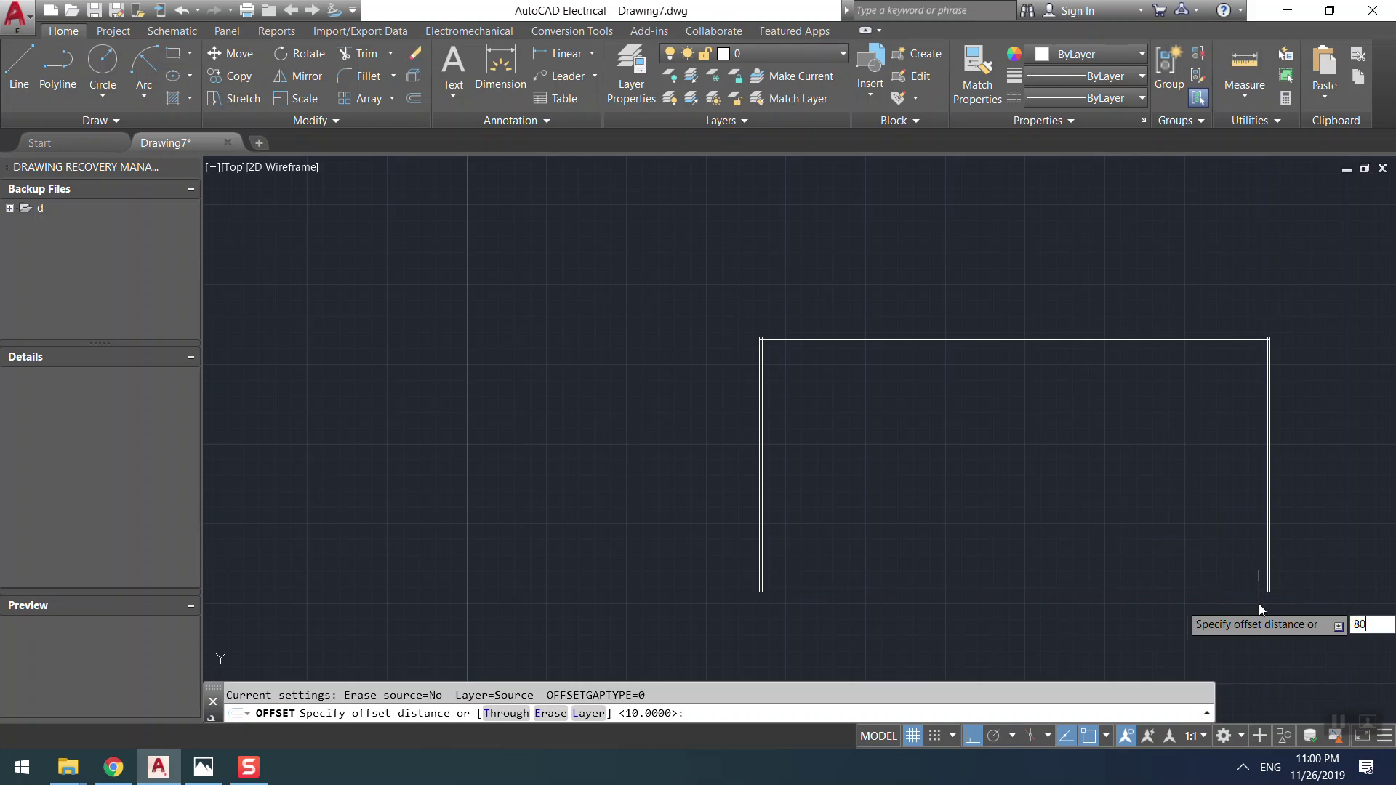
key("Return")
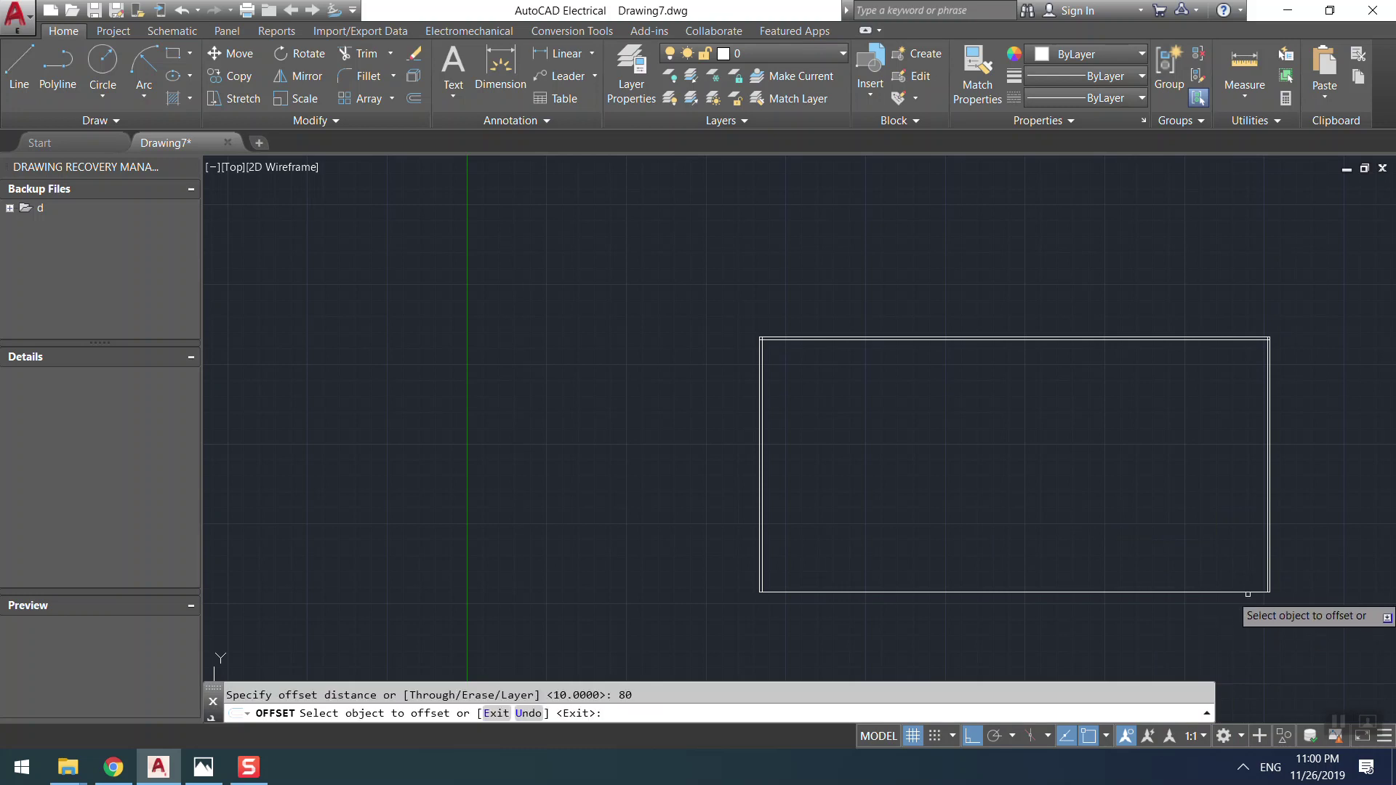
left_click(1249, 592)
key("Escape")
scroll(966, 515, "up", 2)
mouse_move(935, 455)
middle_mouse_down()
mouse_move(527, 413)
mouse_move(517, 397)
middle_mouse_up()
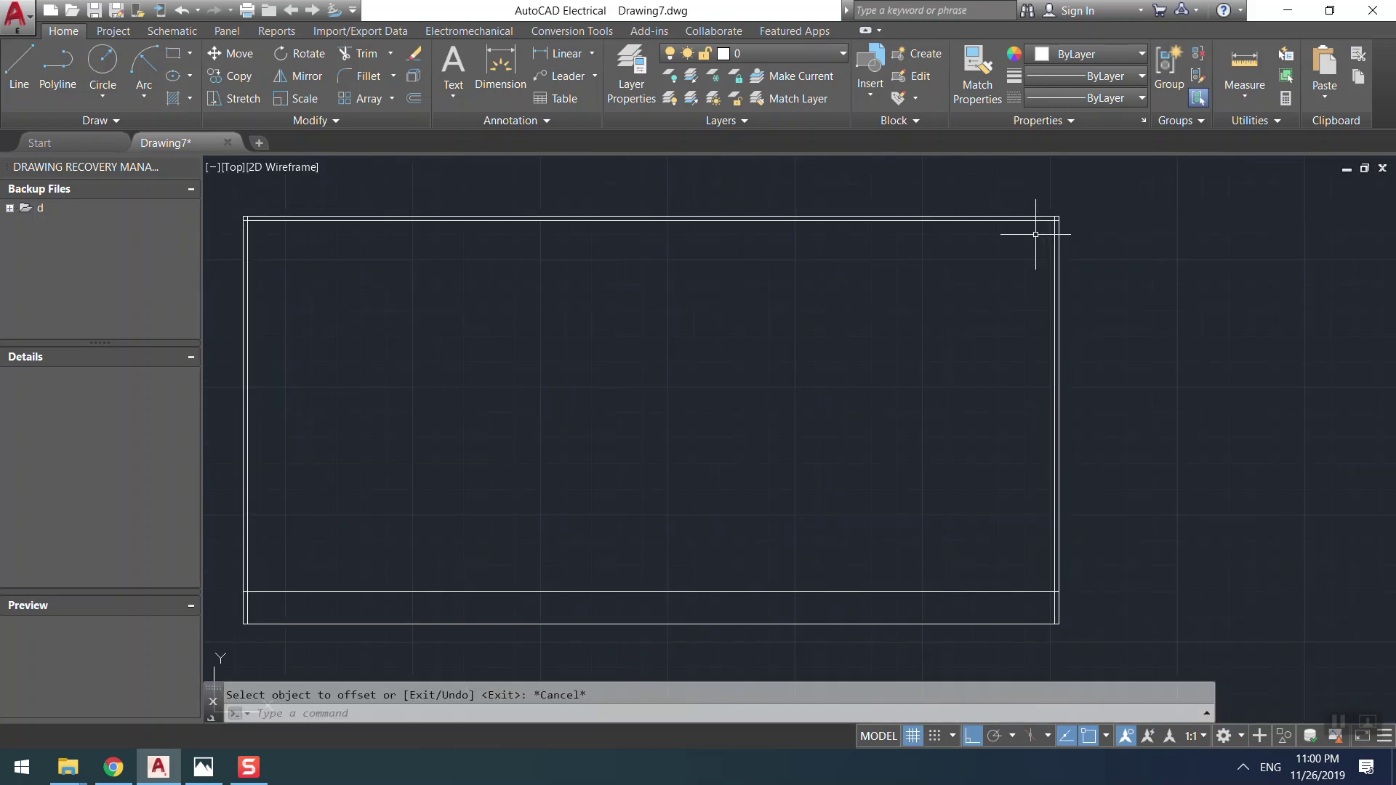
- Try to hatch the area inside the margin lines with the ANSI32 pattern, and undo it
left_click(1036, 234)
key("Escape")
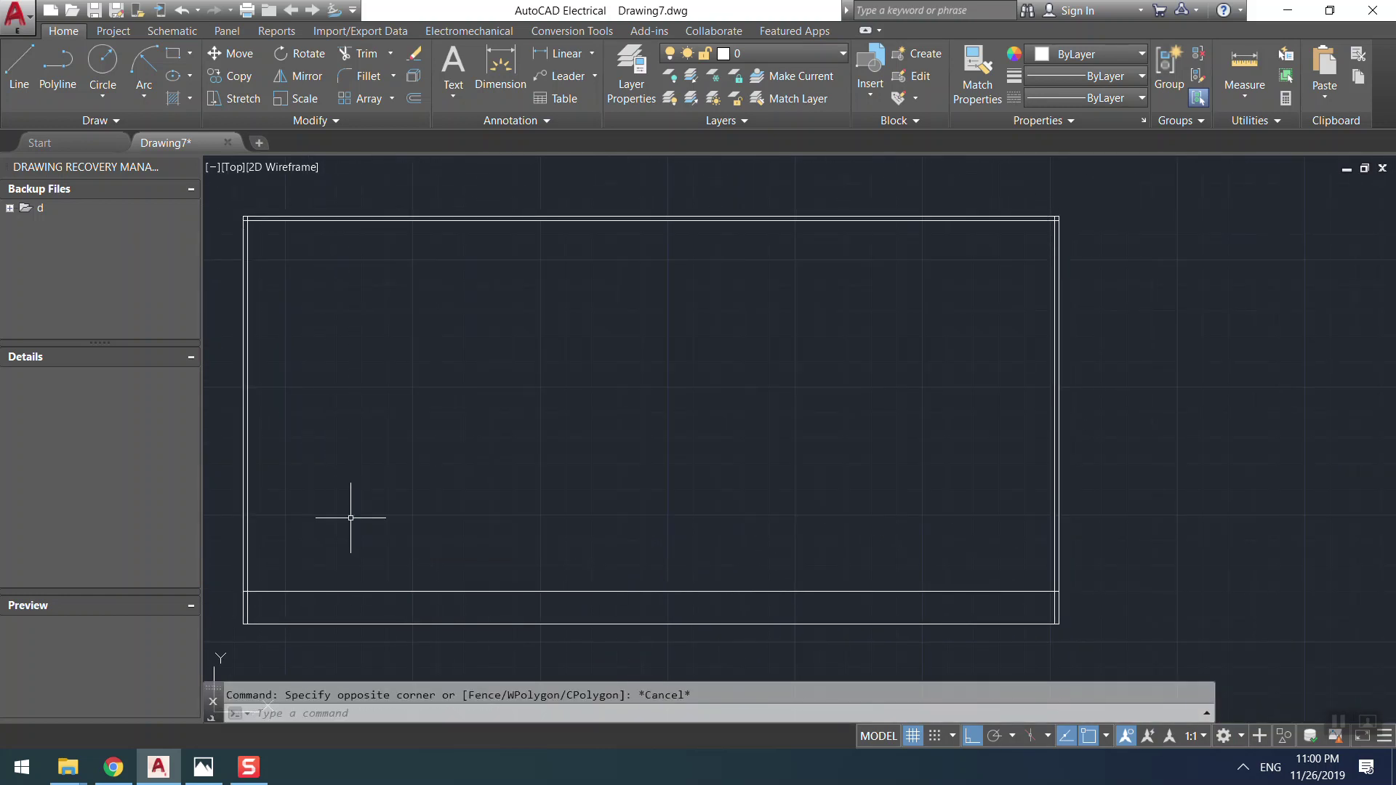
type("o")
key("Return")
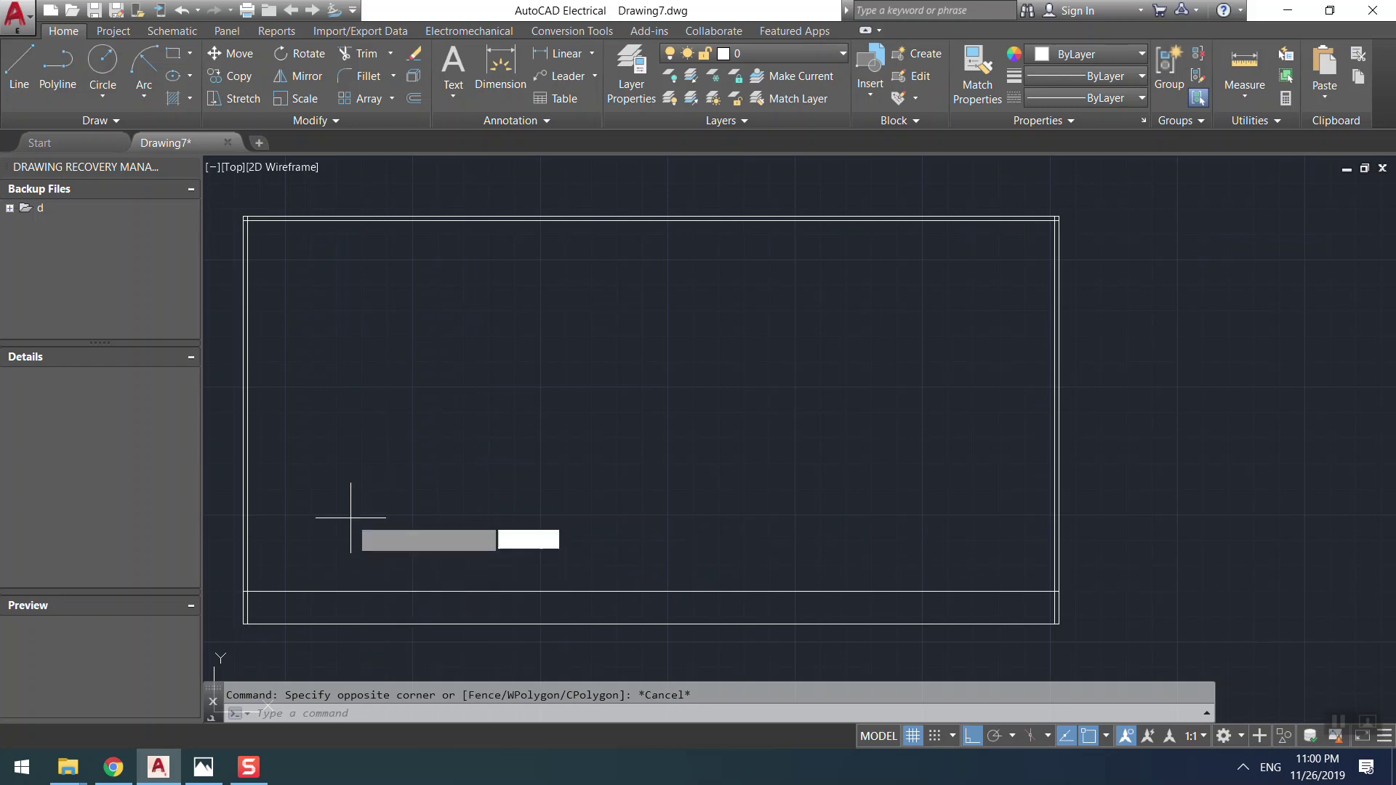
type("h")
key("Return")
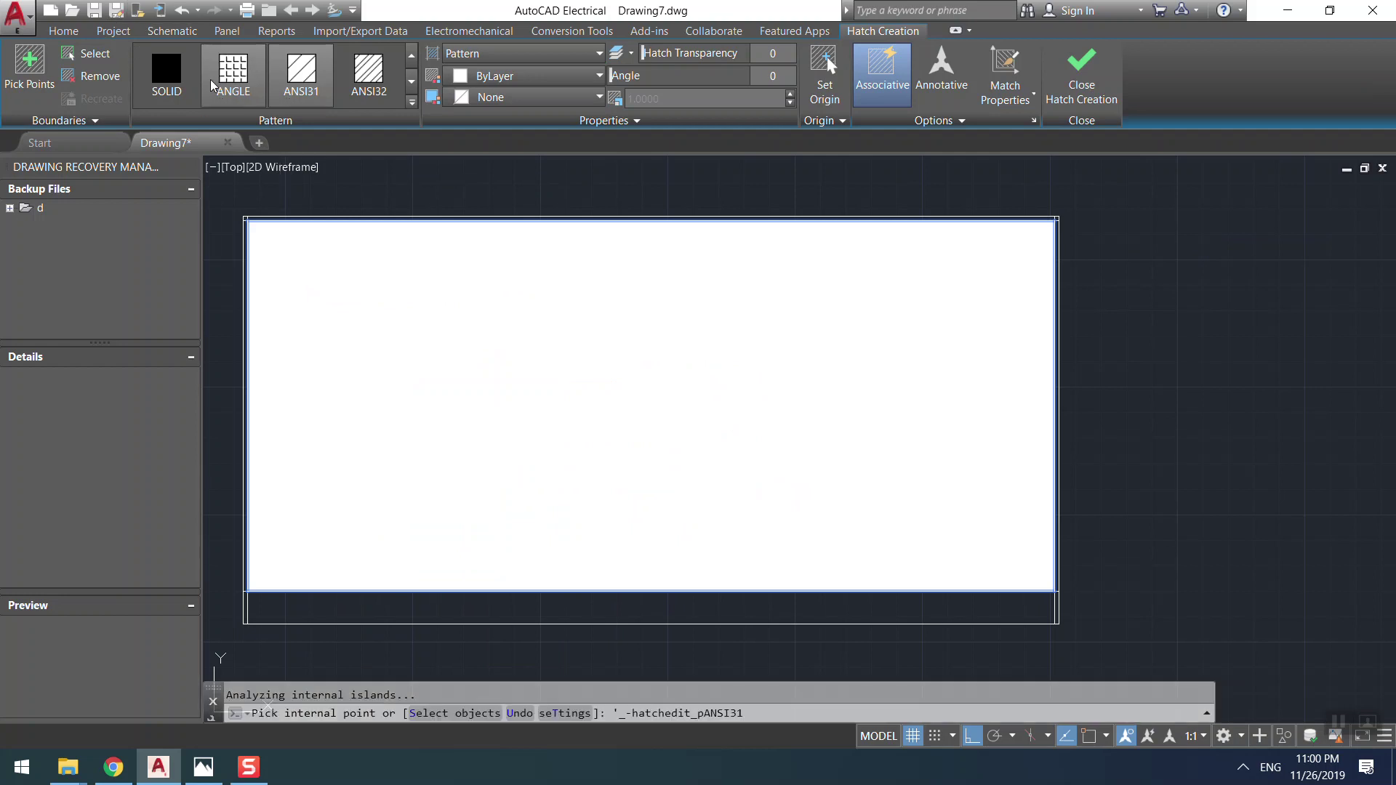
left_click(366, 71)
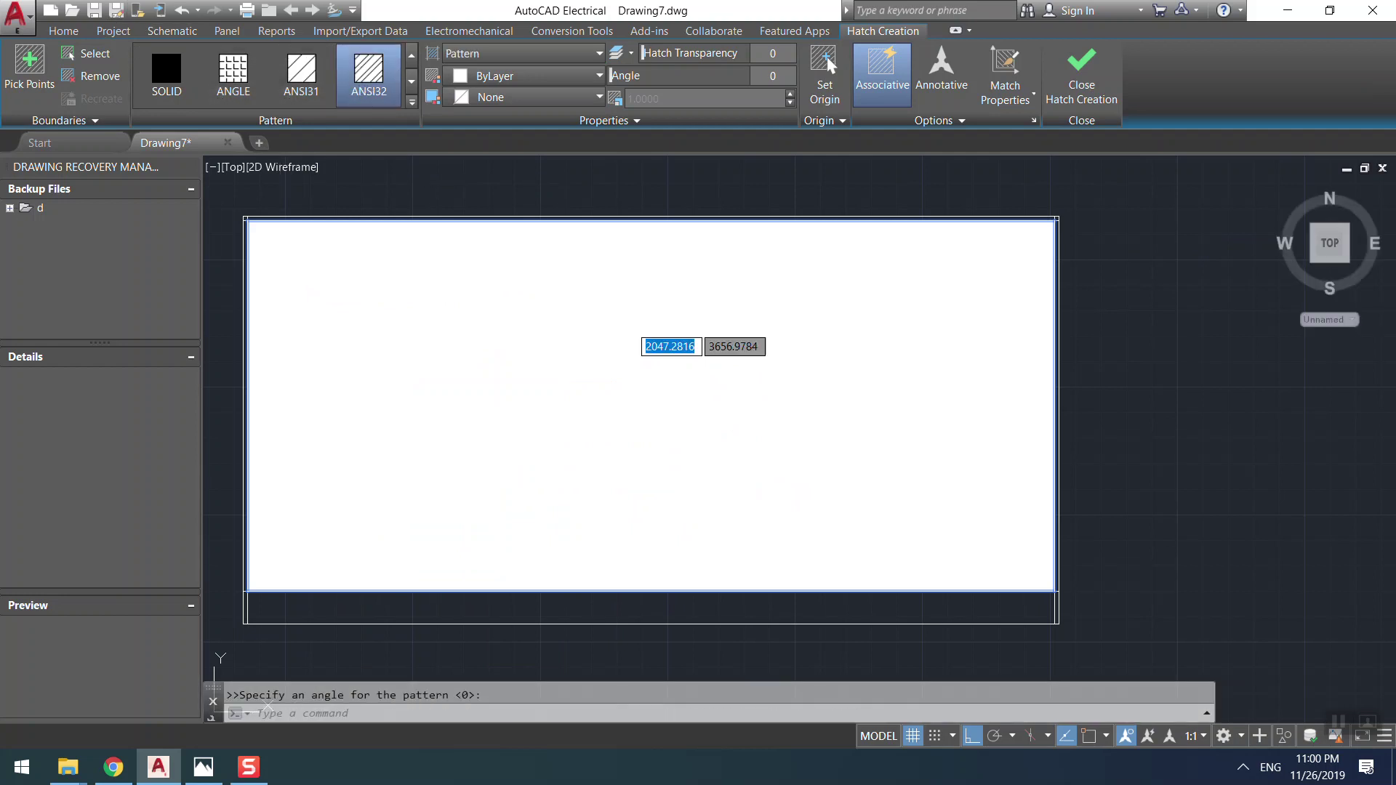
key("Escape")
scroll(455, 501, "down", 1)
scroll(455, 501, "up", 1)
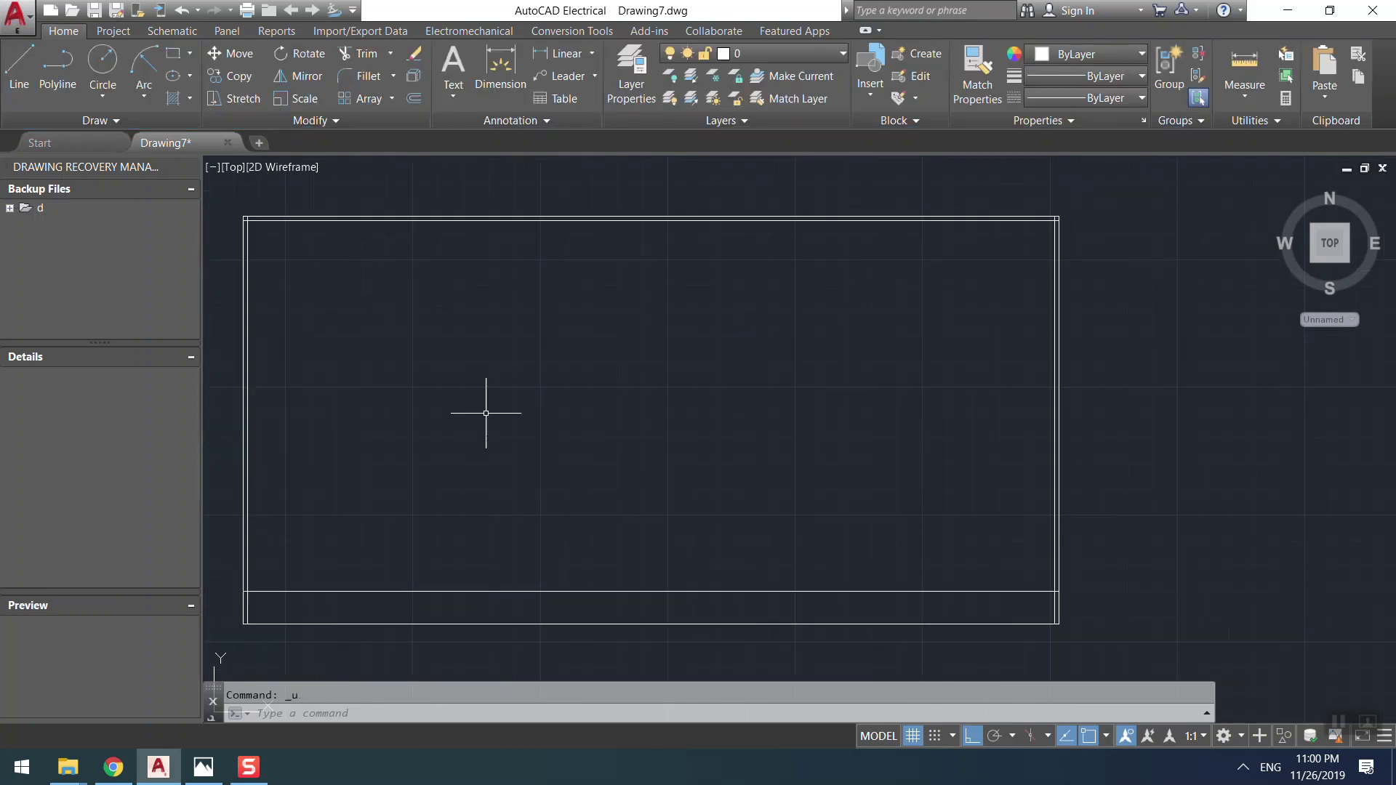
- Hatch the usable sheet area inside the margins again with the ANSI32 pattern at scale 1
left_click(455, 368)
key("Escape")
type("h")
key("Return")
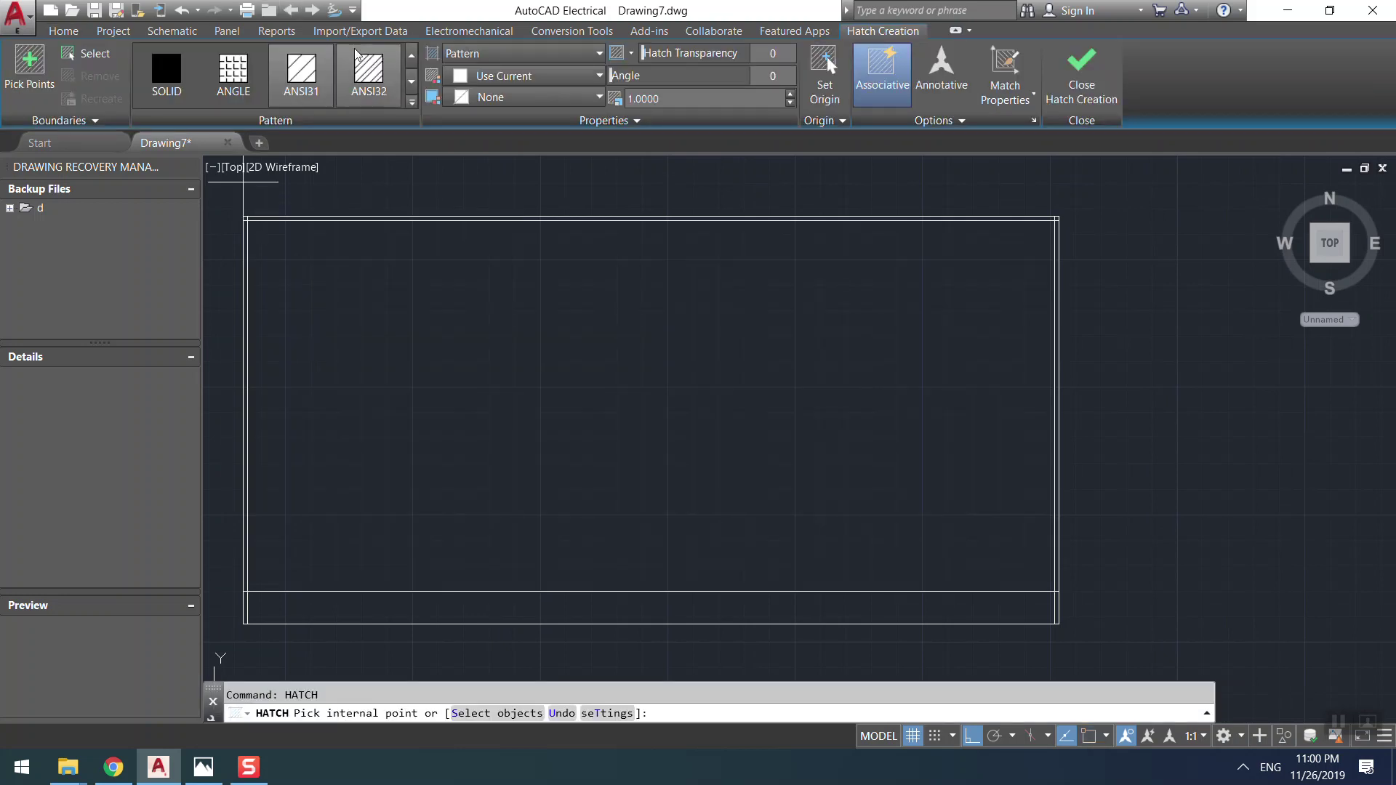
left_click(369, 73)
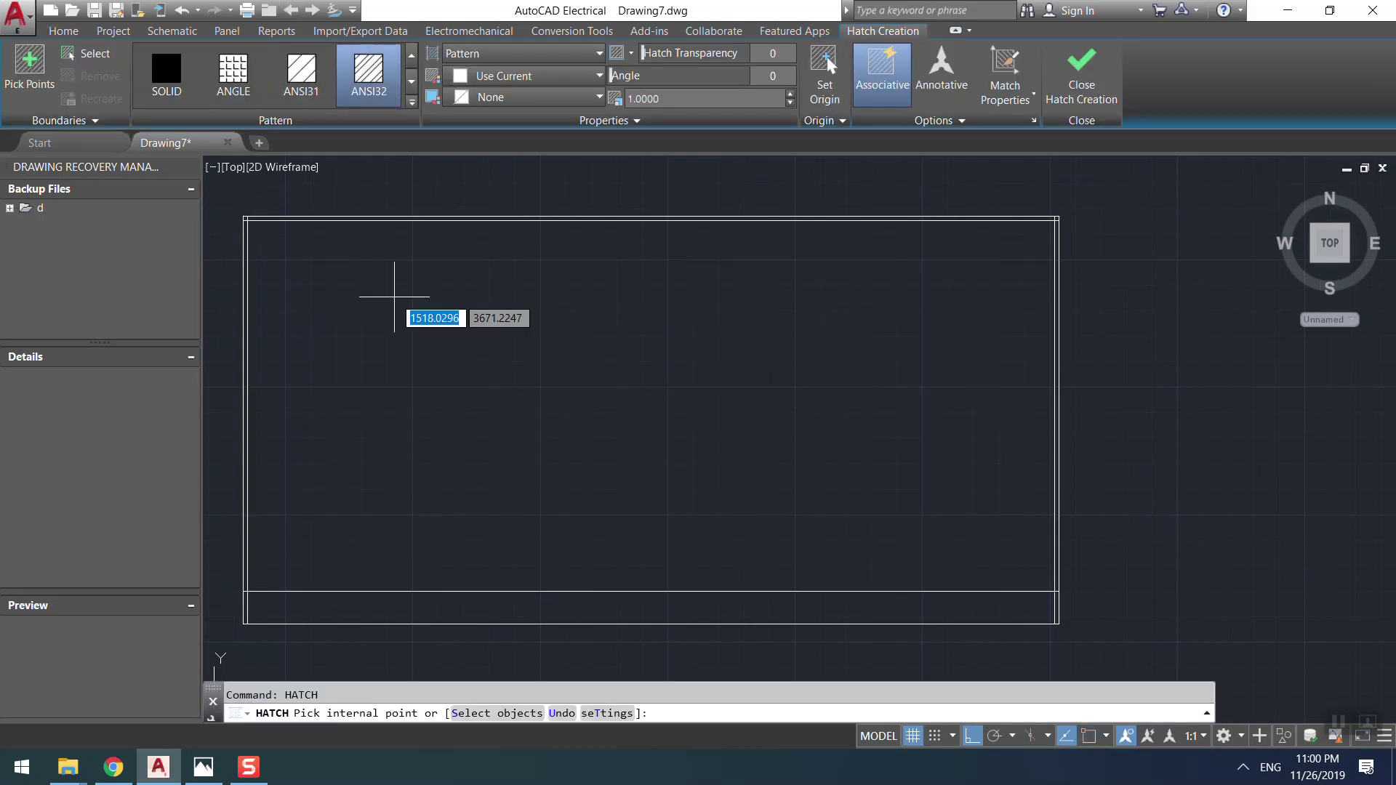
left_click(454, 556)
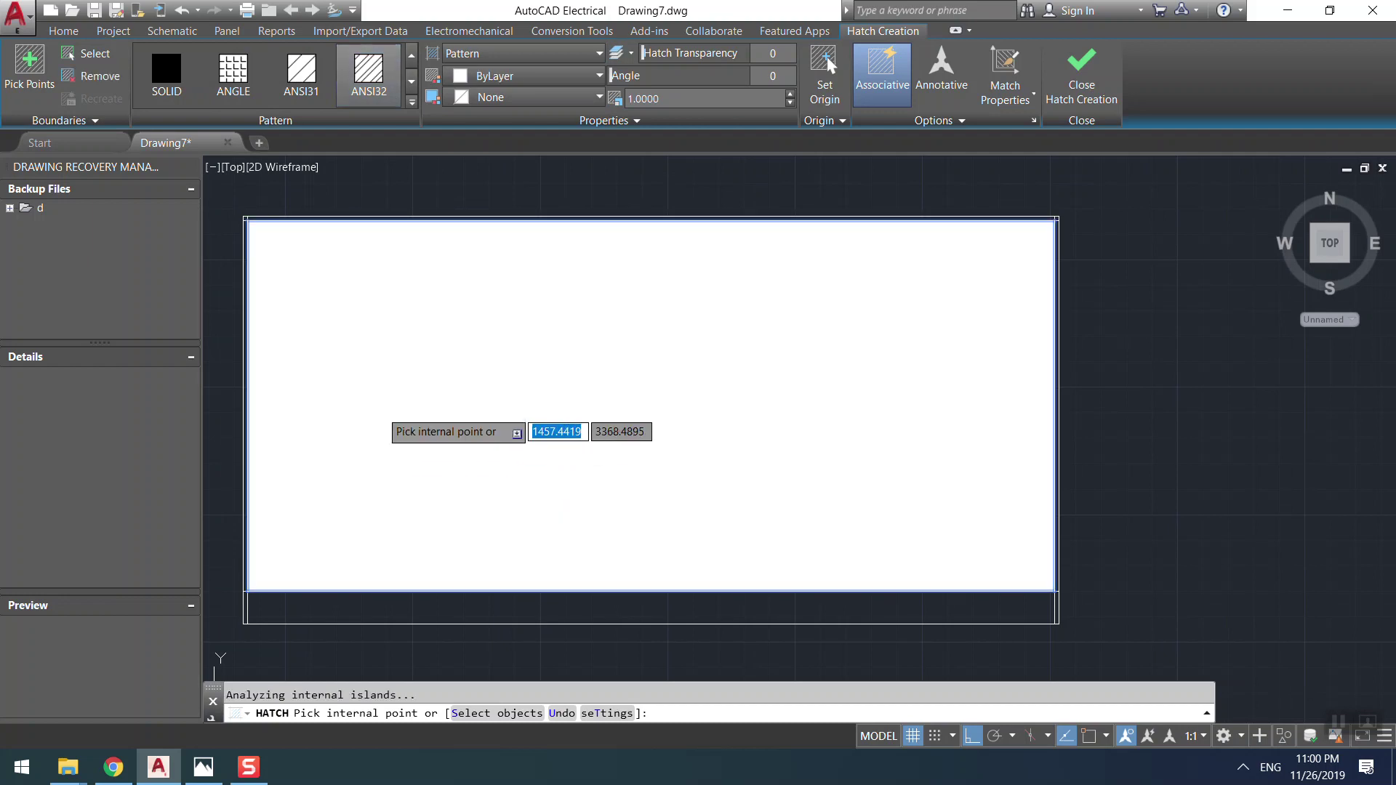
left_click(473, 77)
left_click(473, 77)
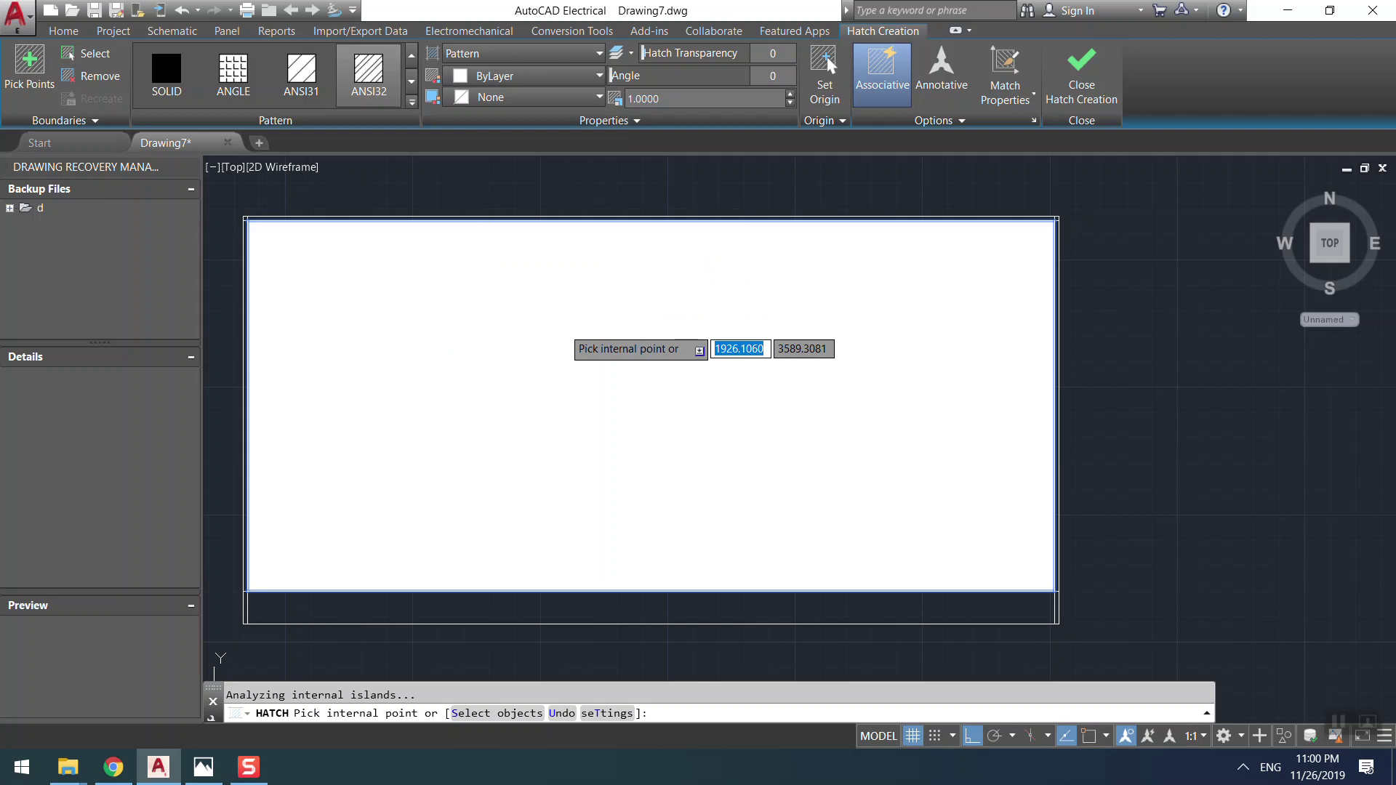
key("Escape")
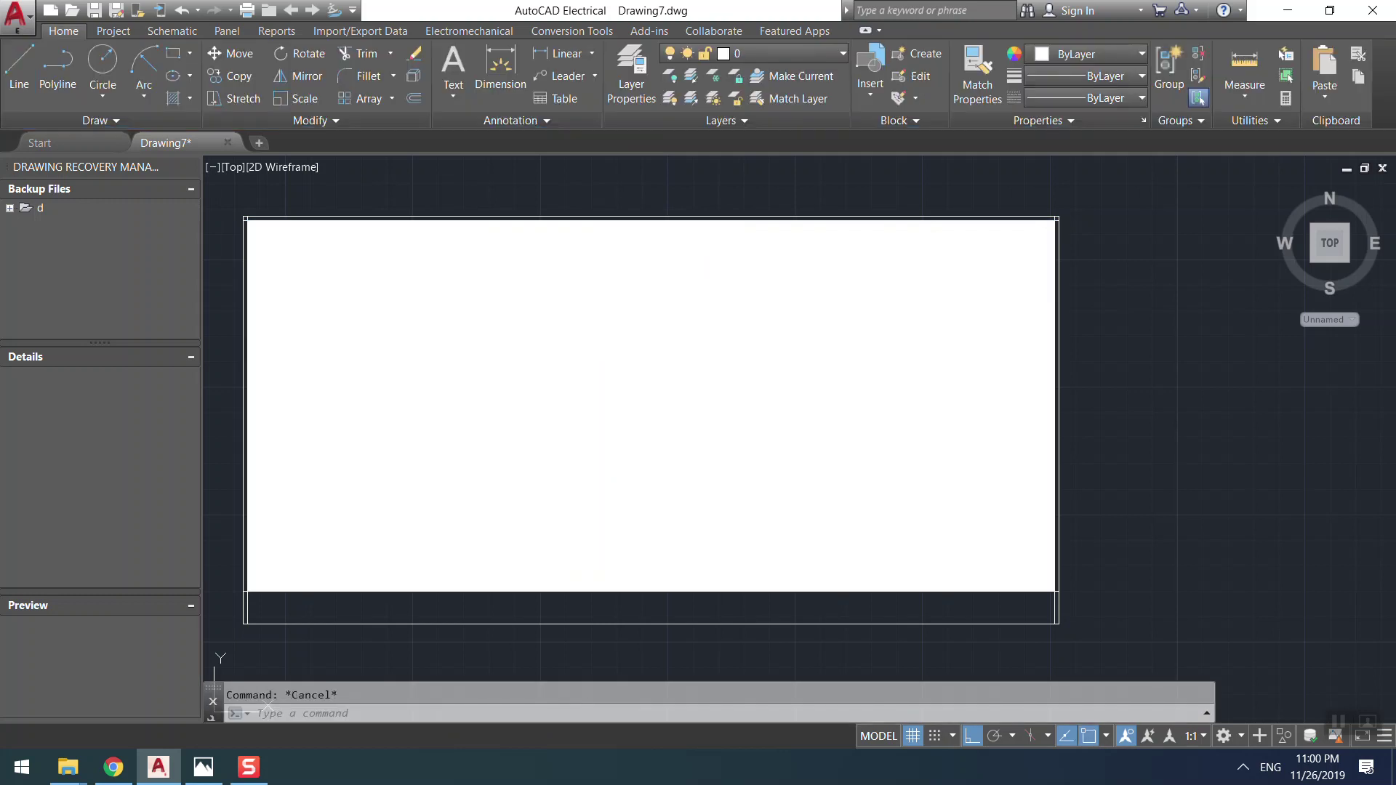
- Delete the hatch that fills the sheet's inner area
left_click(1135, 437)
key("Escape")
key("Escape")
left_click(853, 480)
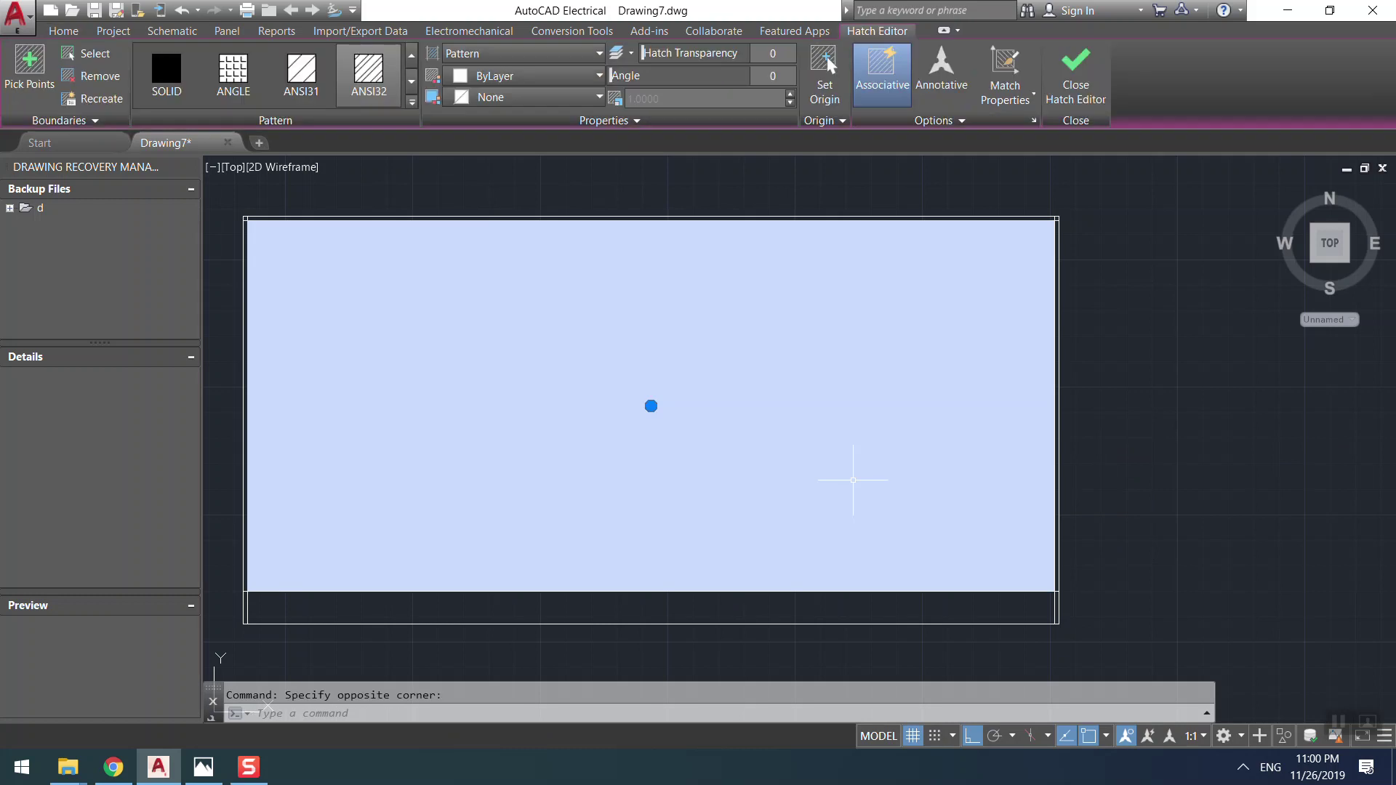
key("Delete")
- Delete the three narrow margin lines offset from the sheet's upper, left and right edges, keeping the wide lower margin line
middle_click_drag(718, 416, 751, 384)
middle_click_drag(218, 601, 318, 474)
scroll(320, 473, "up", 2)
middle_click_drag(451, 467, 240, 499)
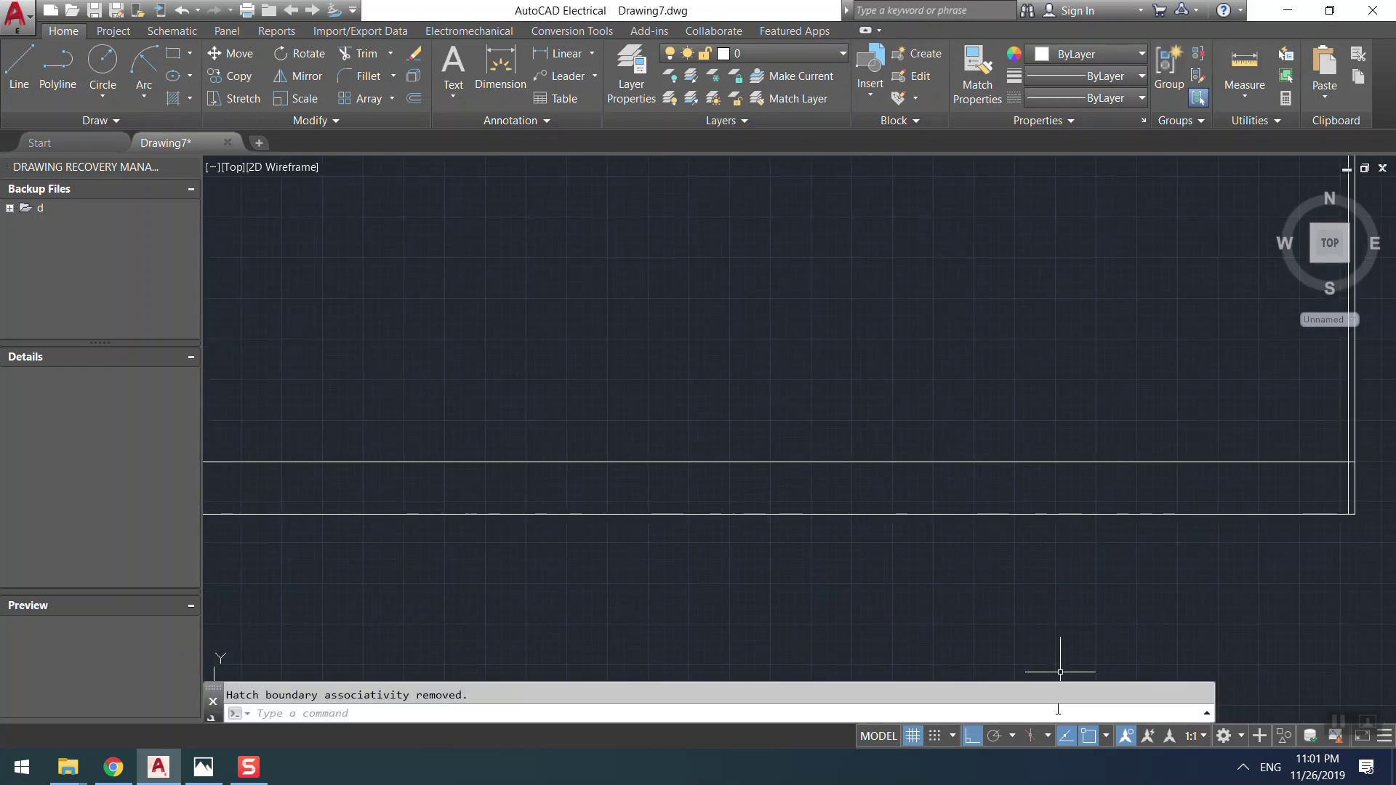
middle_click_drag(1120, 538, 1149, 733)
scroll(793, 475, "down", 1)
middle_click_drag(611, 432, 686, 482)
scroll(481, 253, "up", 2)
scroll(371, 304, "up", 5)
left_click(366, 304)
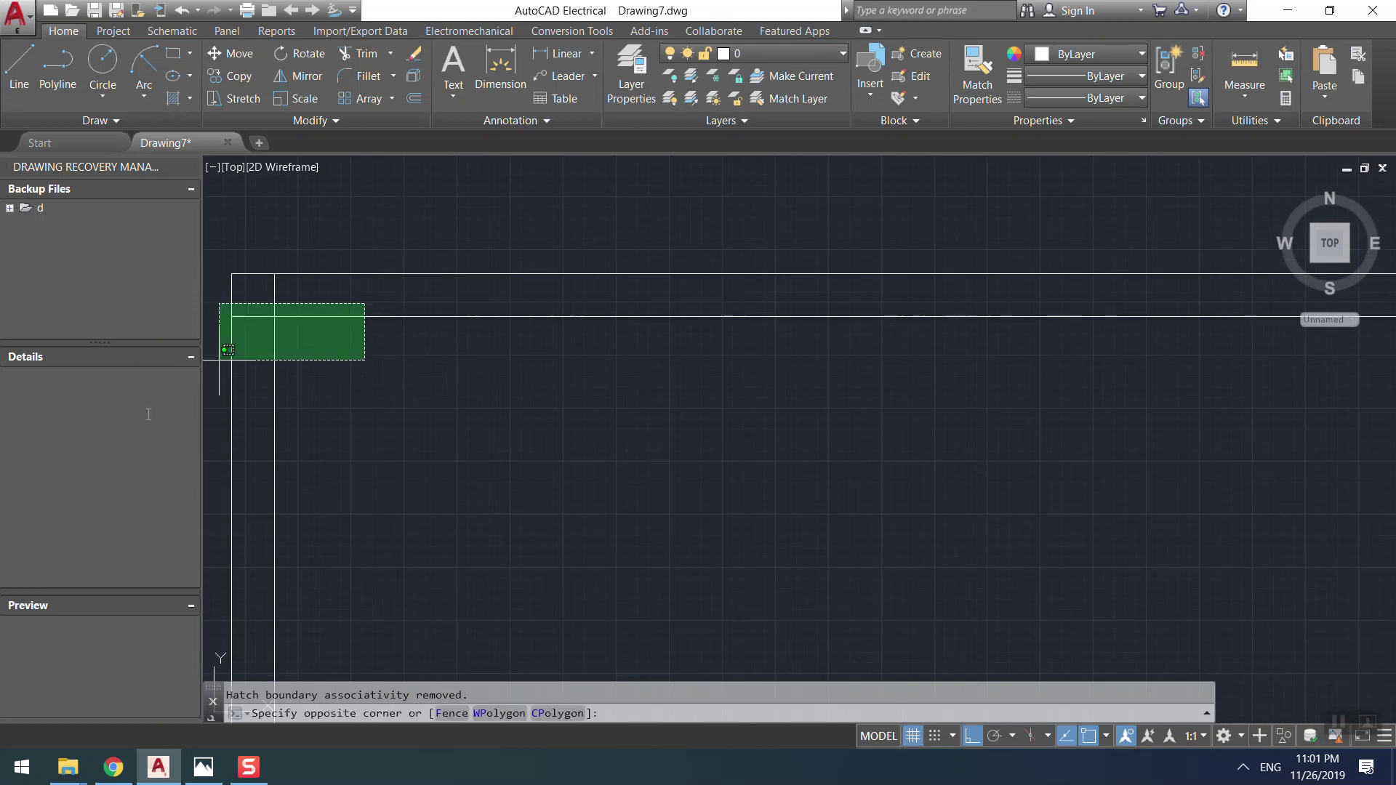
left_click(287, 324)
left_click(309, 289)
left_click(253, 400)
scroll(374, 469, "down", 3)
middle_click_drag(1324, 473, 369, 533)
scroll(733, 548, "down", 2)
middle_click_drag(733, 549, 592, 405)
scroll(927, 368, "up", 5)
key("Delete")
- Offset the sheet's upper edge inward by 80
scroll(751, 474, "down", 5)
middle_click_drag(747, 473, 735, 352)
scroll(443, 527, "up", 2)
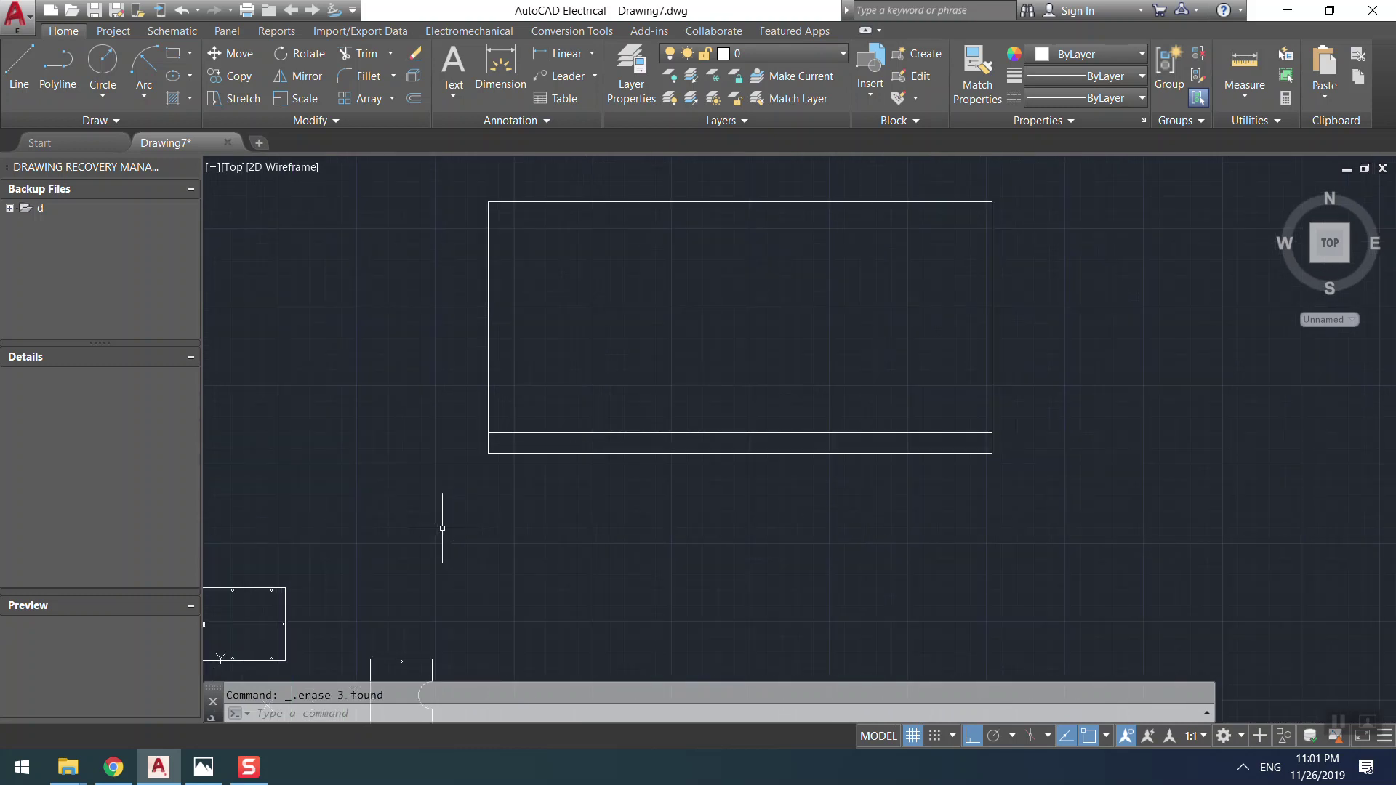
type("o")
key("Return")
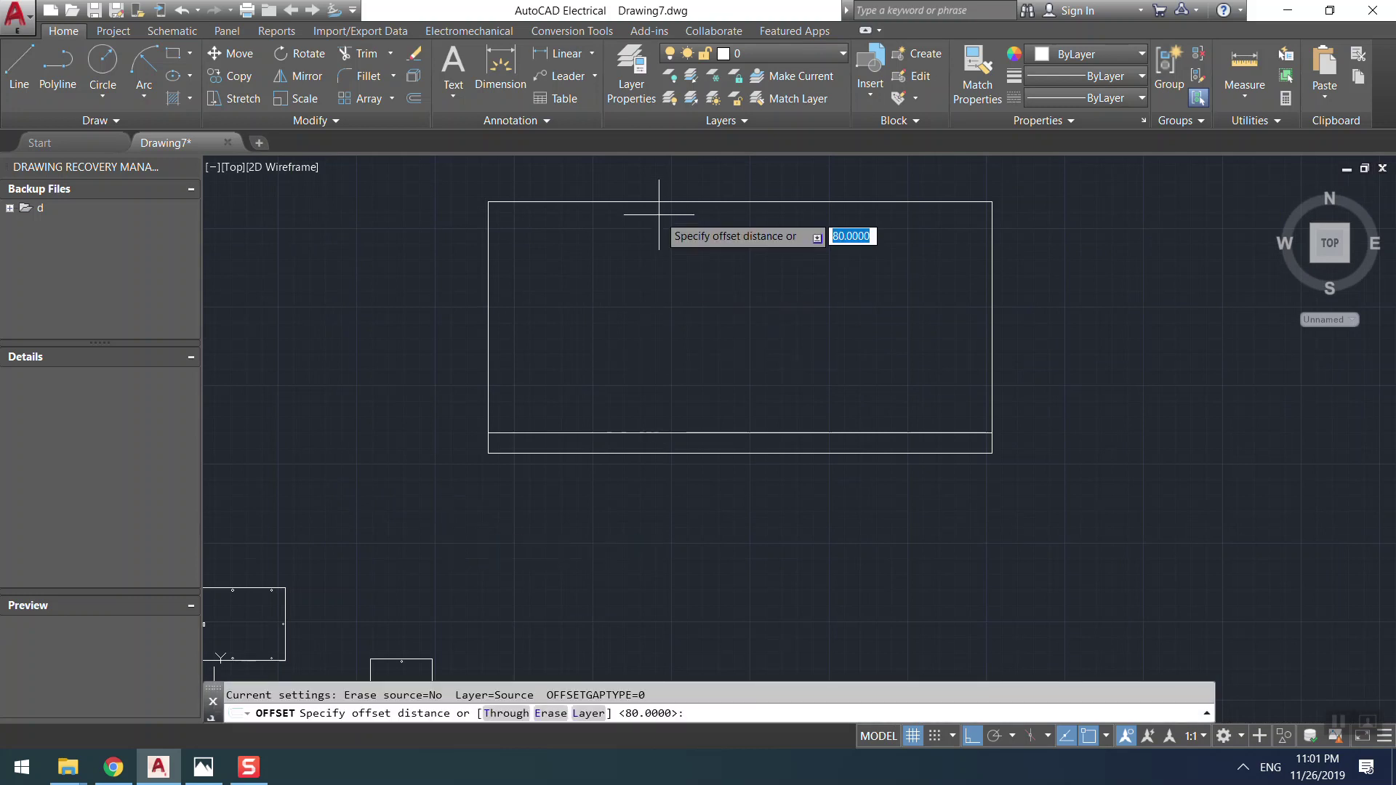
key("Return")
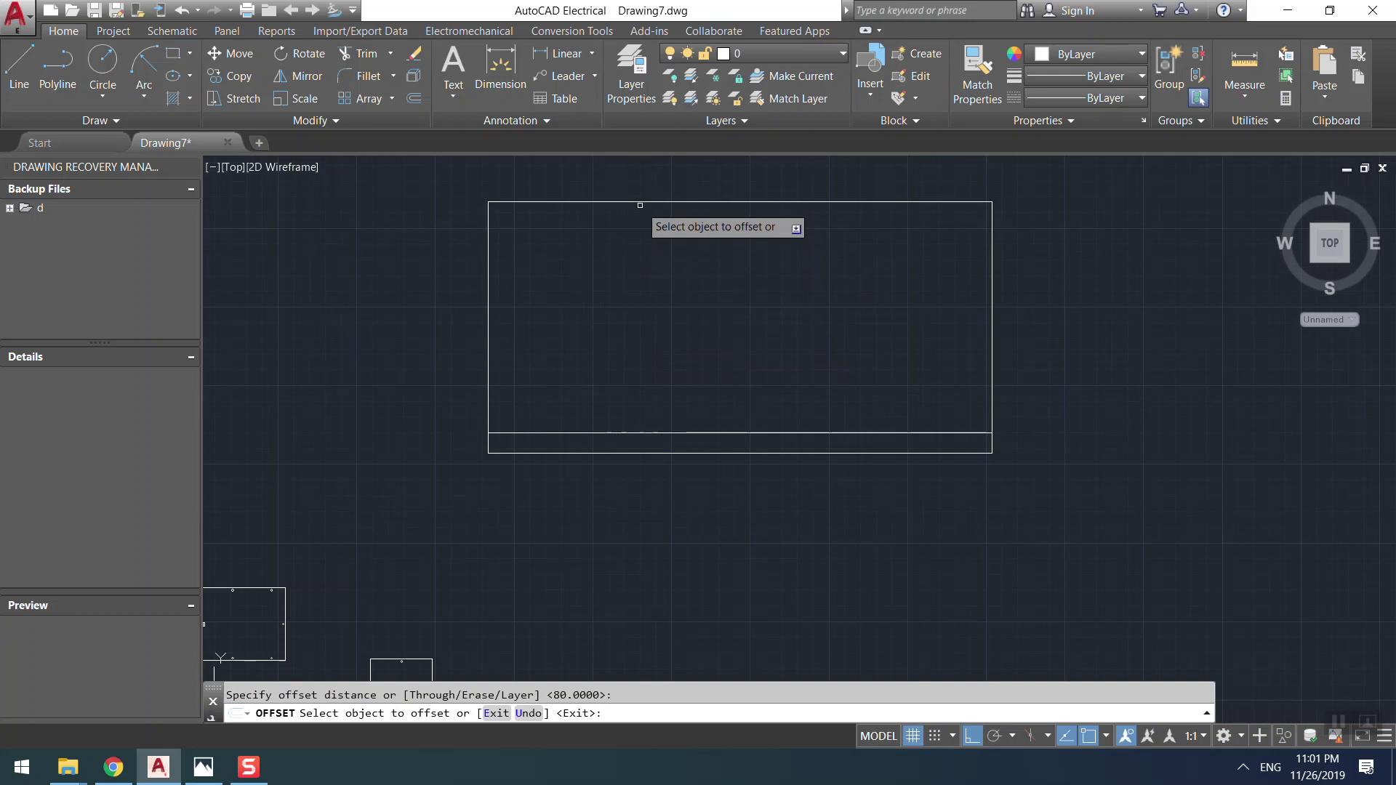
left_click(640, 205)
left_click(626, 303)
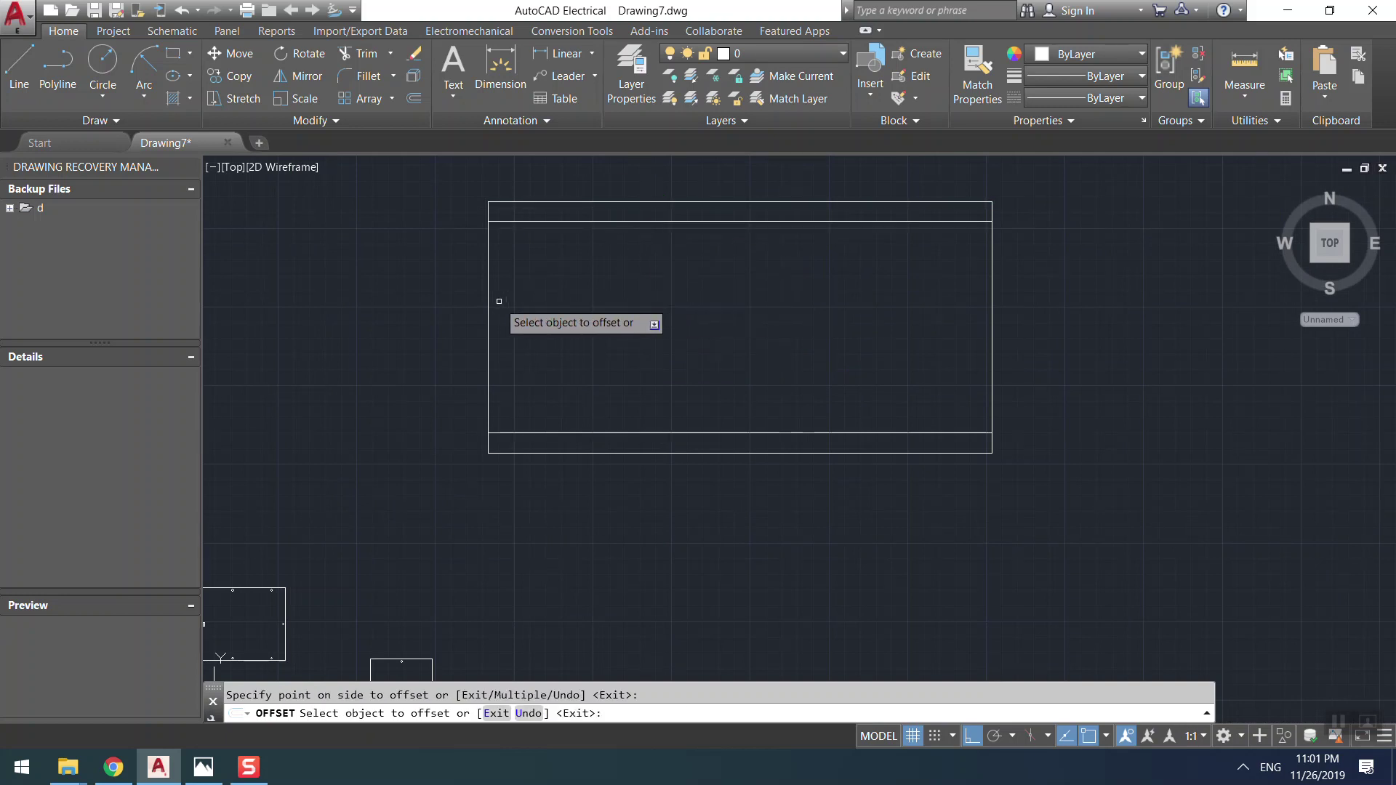
- Offset the sheet's left and right edges inward by 80
key("Return")
key("Return")
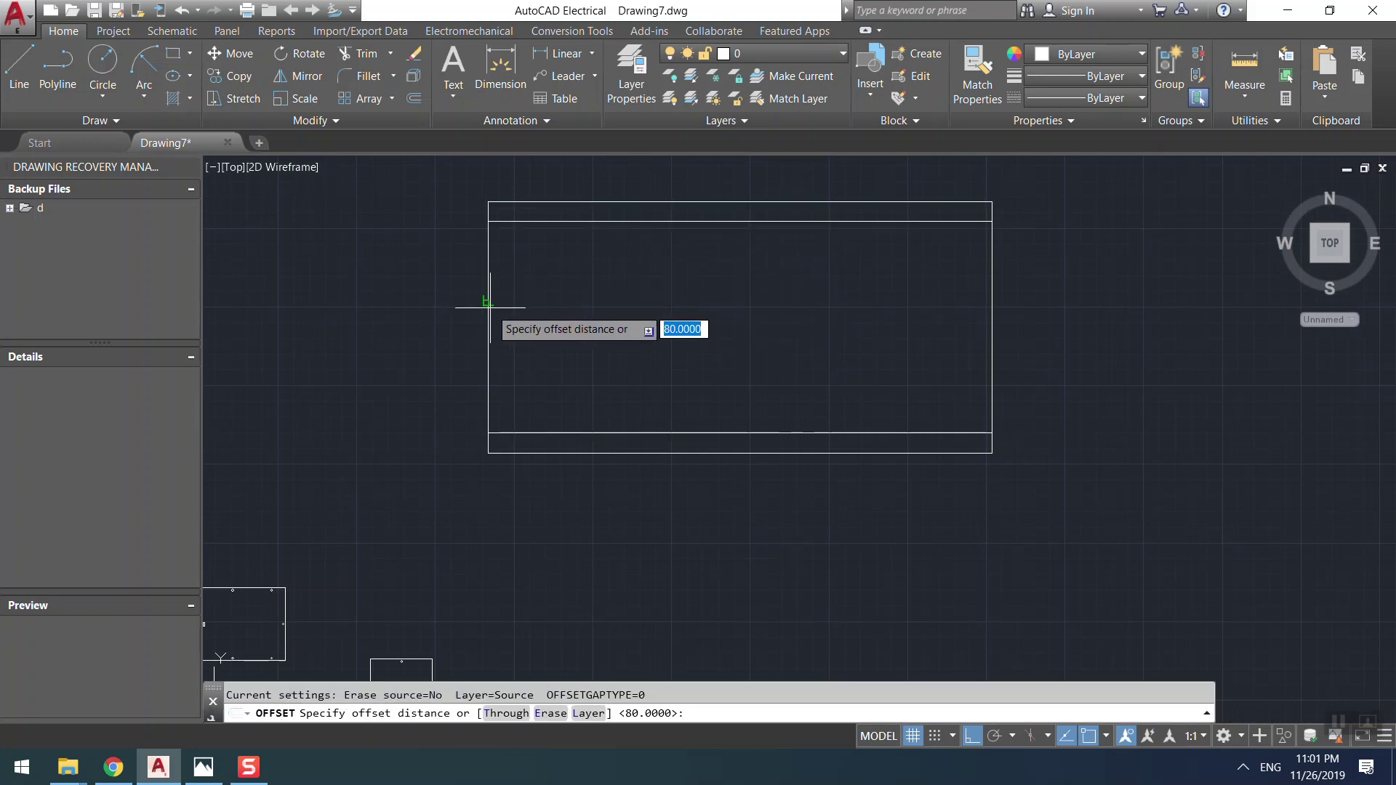
key("Return")
left_click(489, 309)
left_click(525, 308)
key("Return")
key("Return")
key("Return")
left_click(992, 309)
left_click(938, 316)
key("Escape")
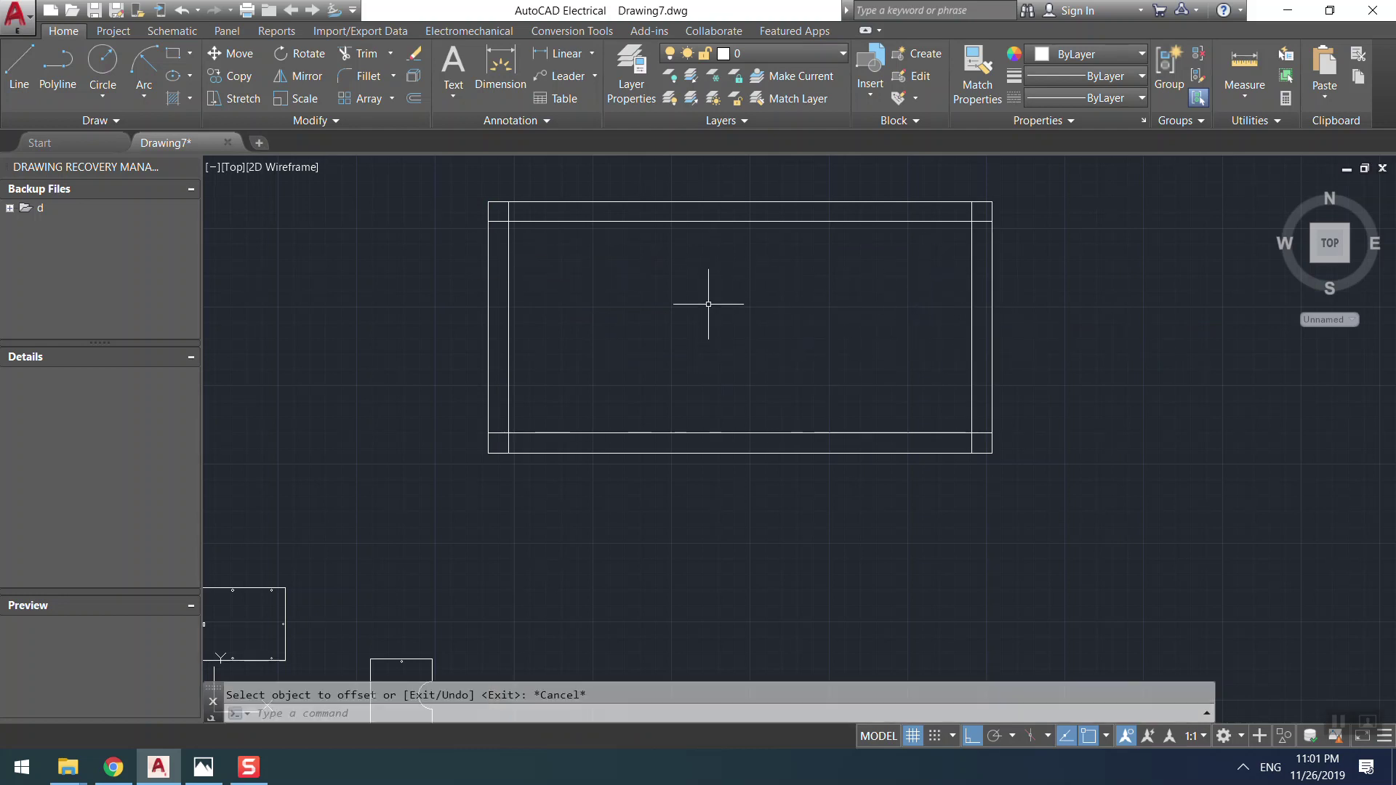
- Delete the upper, left and right margin lines, keeping only the lower margin line
scroll(842, 259, "down", 2)
scroll(717, 287, "up", 2)
scroll(1047, 258, "up", 4)
left_click(1001, 189)
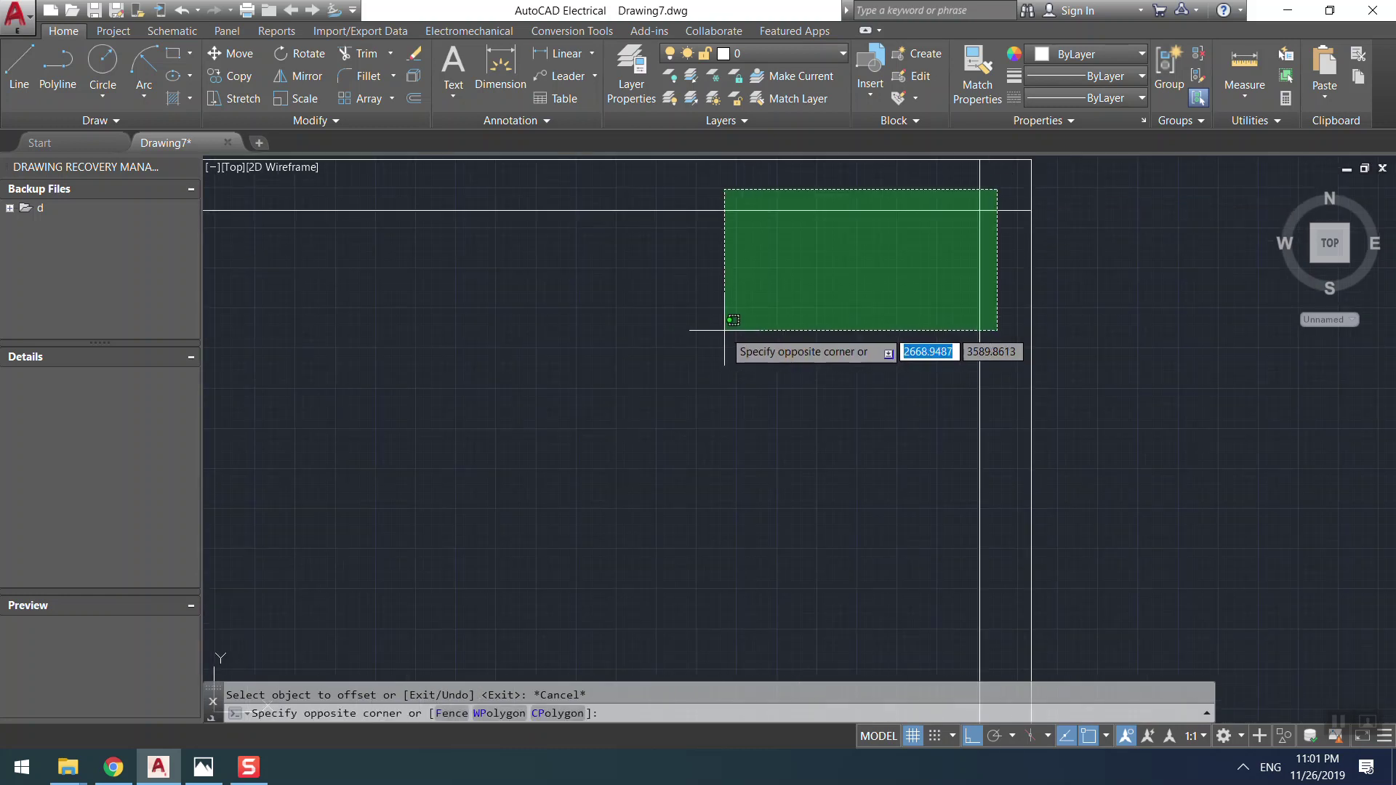
left_click(727, 323)
scroll(723, 328, "down", 4)
left_click(502, 338)
left_click(495, 342)
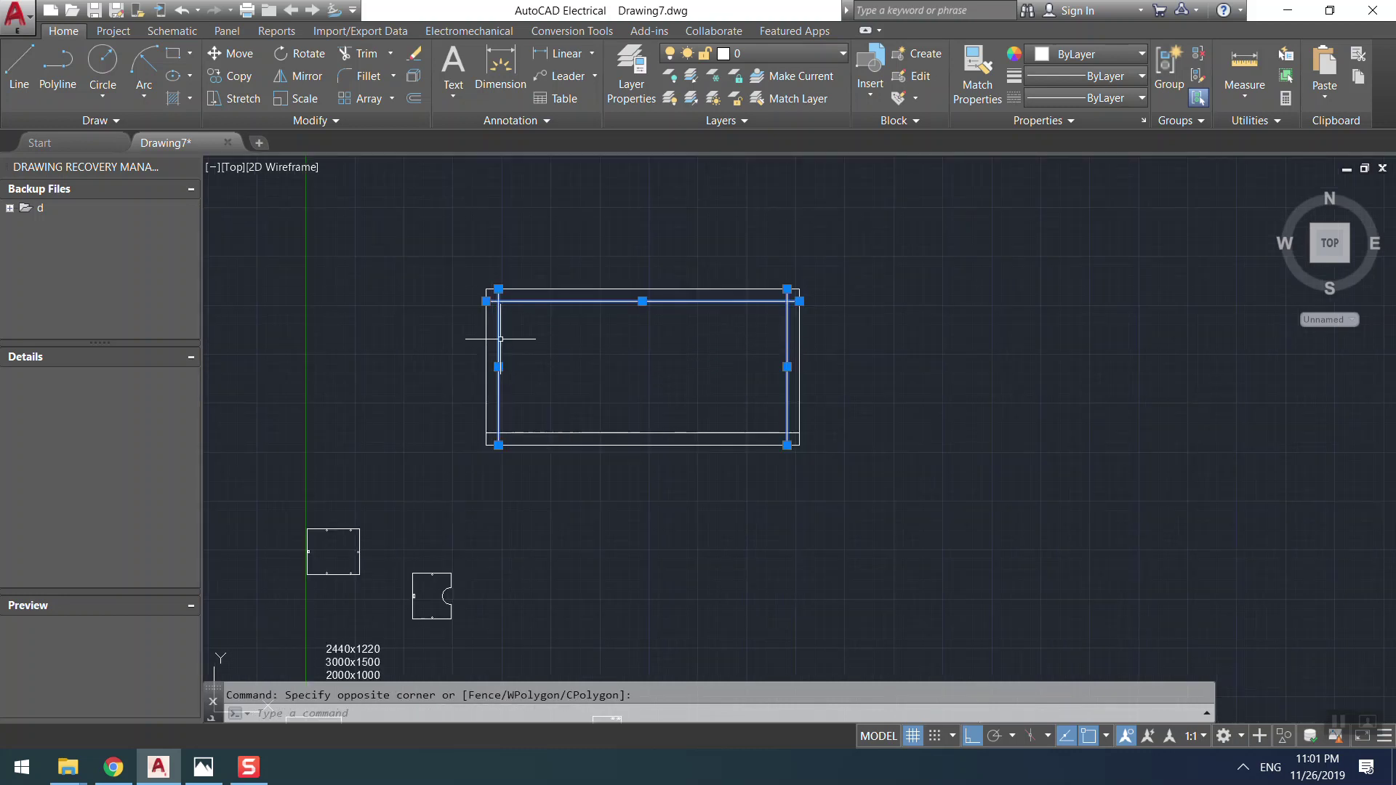
key("Delete")
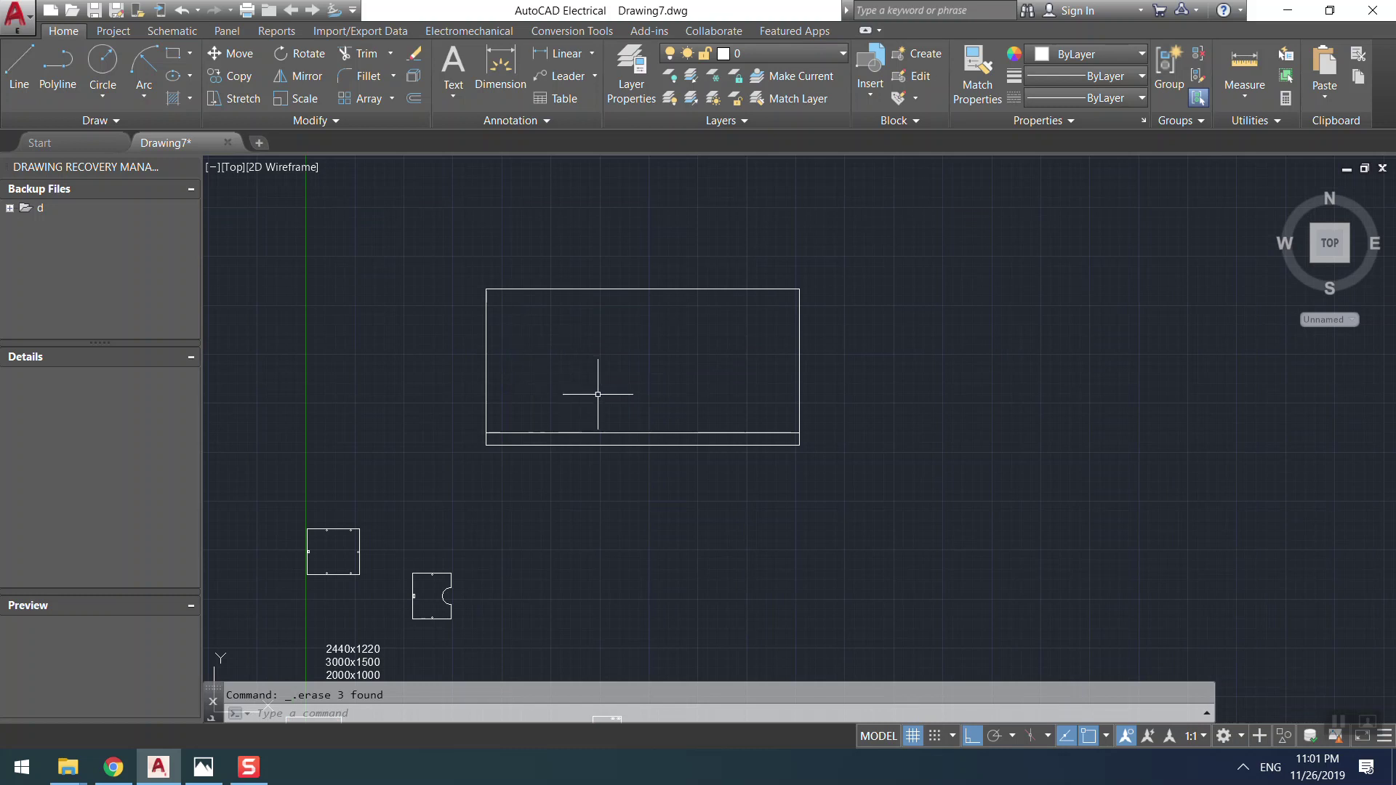
- Examine the sheet outline and its lower margin strip
middle_click_drag(582, 406, 569, 411)
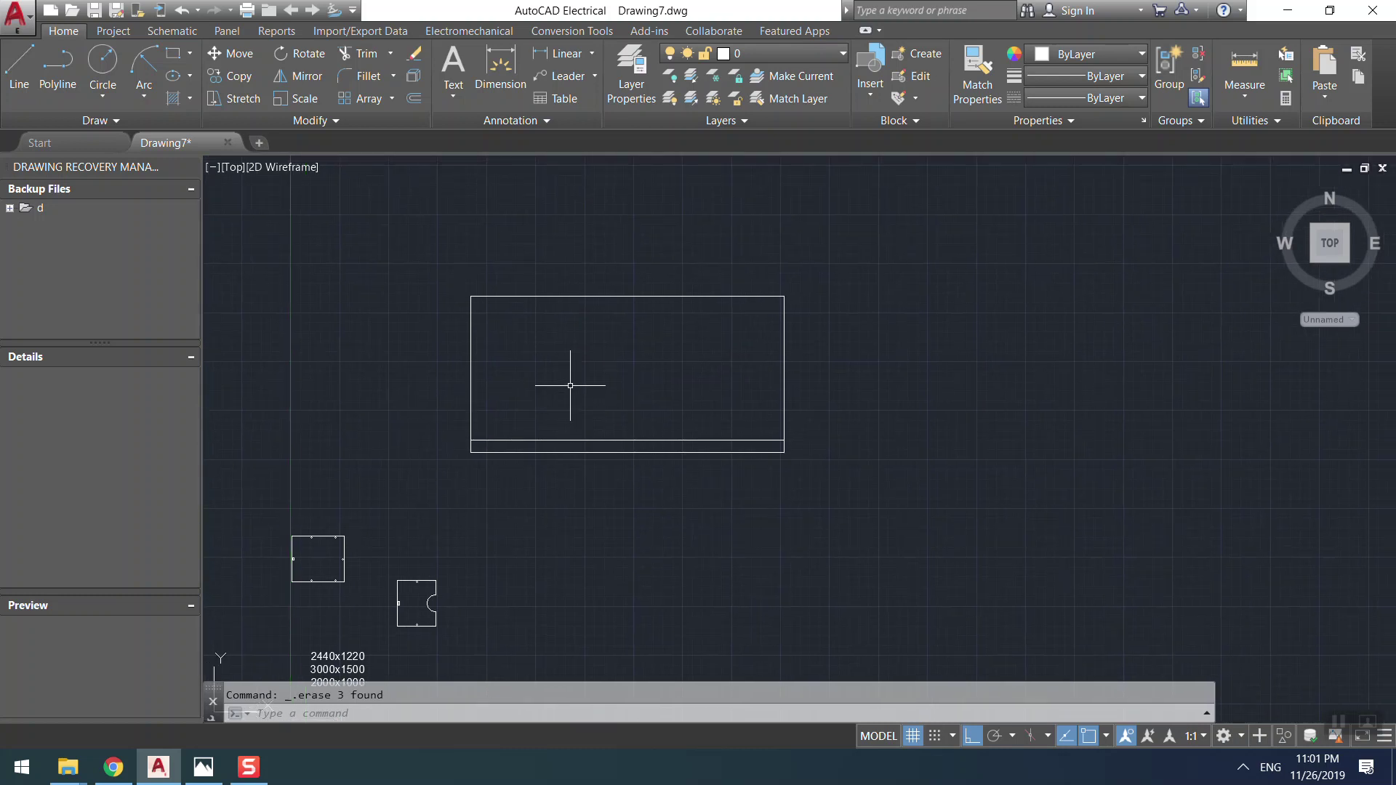
scroll(520, 406, "up", 4)
scroll(520, 407, "down", 6)
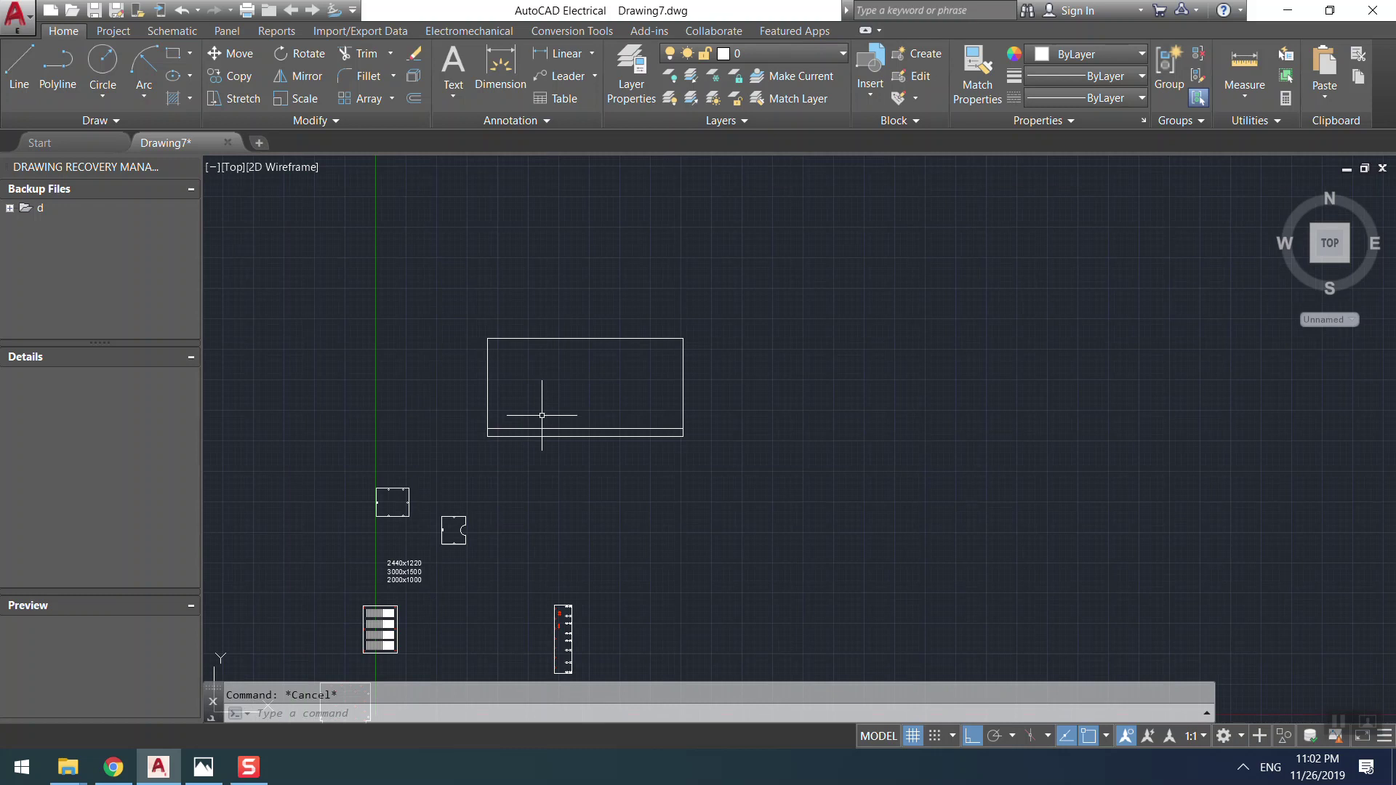
scroll(542, 415, "up", 8)
scroll(542, 412, "down", 6)
scroll(542, 412, "up", 2)
scroll(618, 456, "up", 4)
scroll(624, 461, "down", 2)
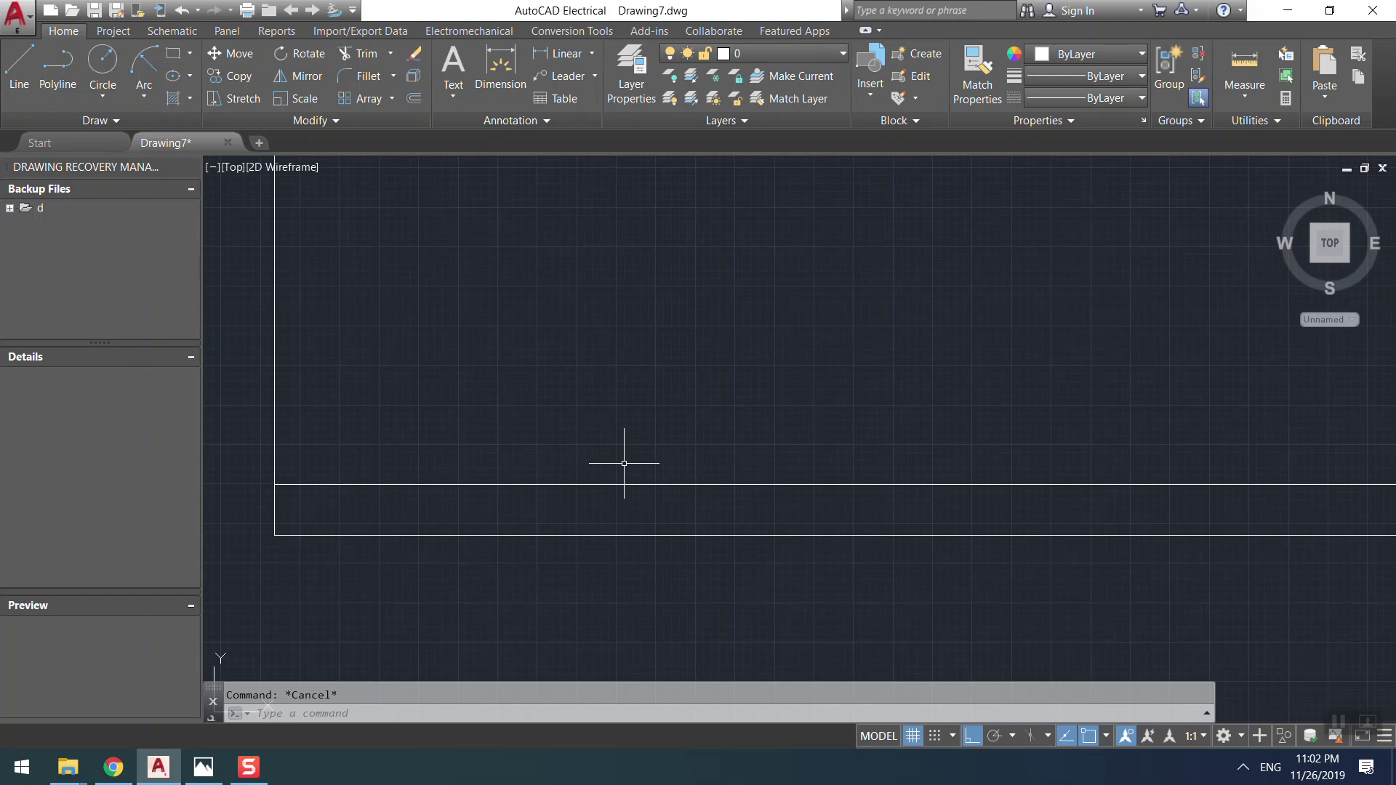
scroll(489, 361, "down", 4)
scroll(490, 361, "up", 4)
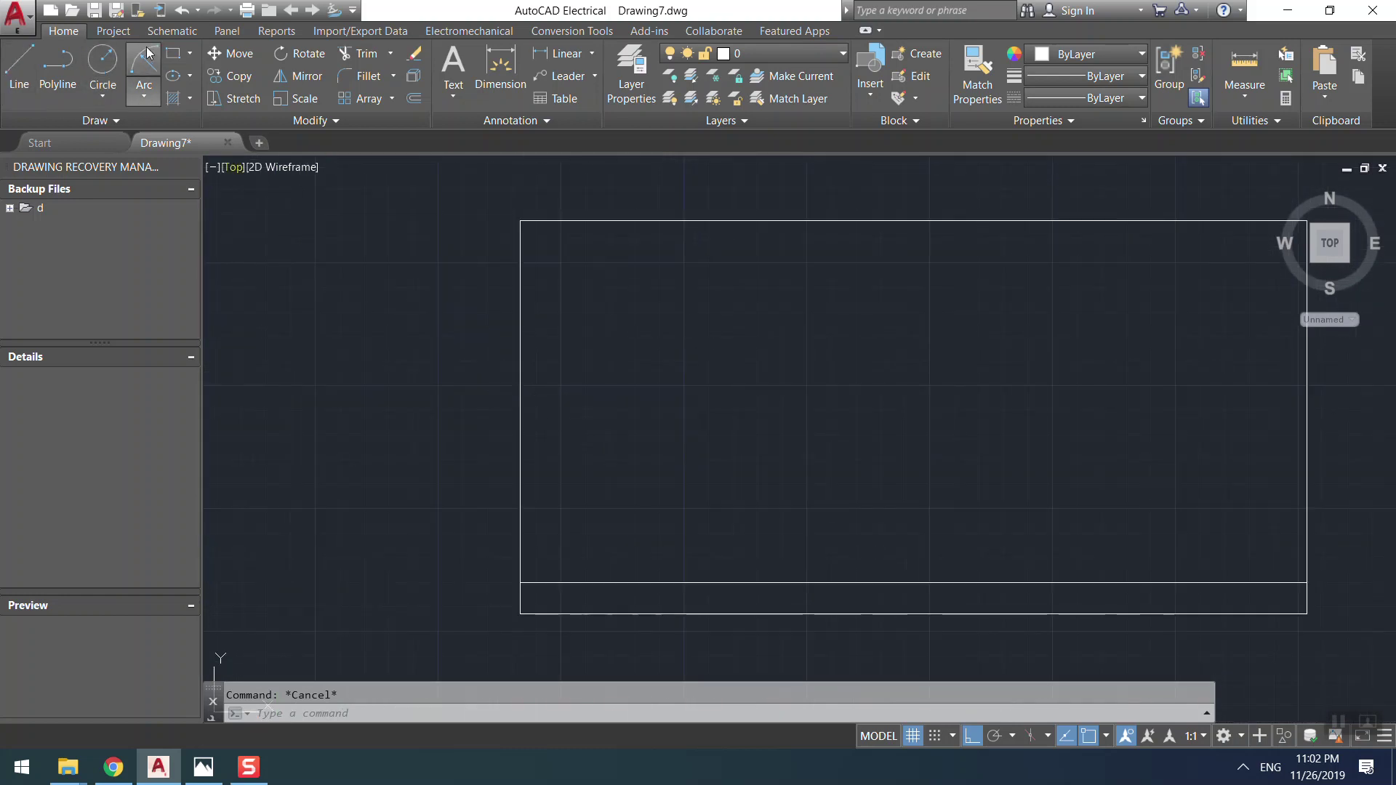
- Draw a 100 by 5 rectangle in the empty space left of the sheet outline
left_click(173, 53)
left_click(242, 334)
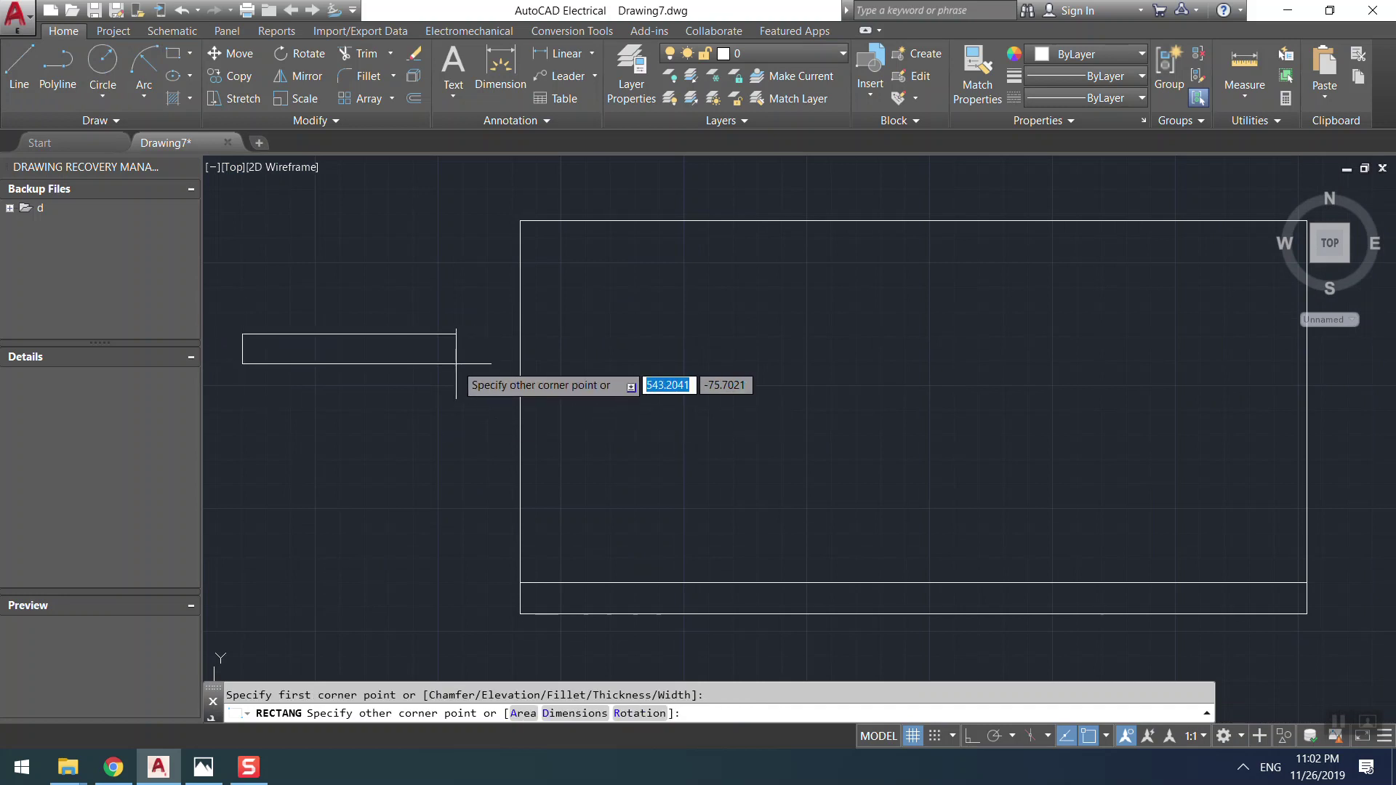
type("100")
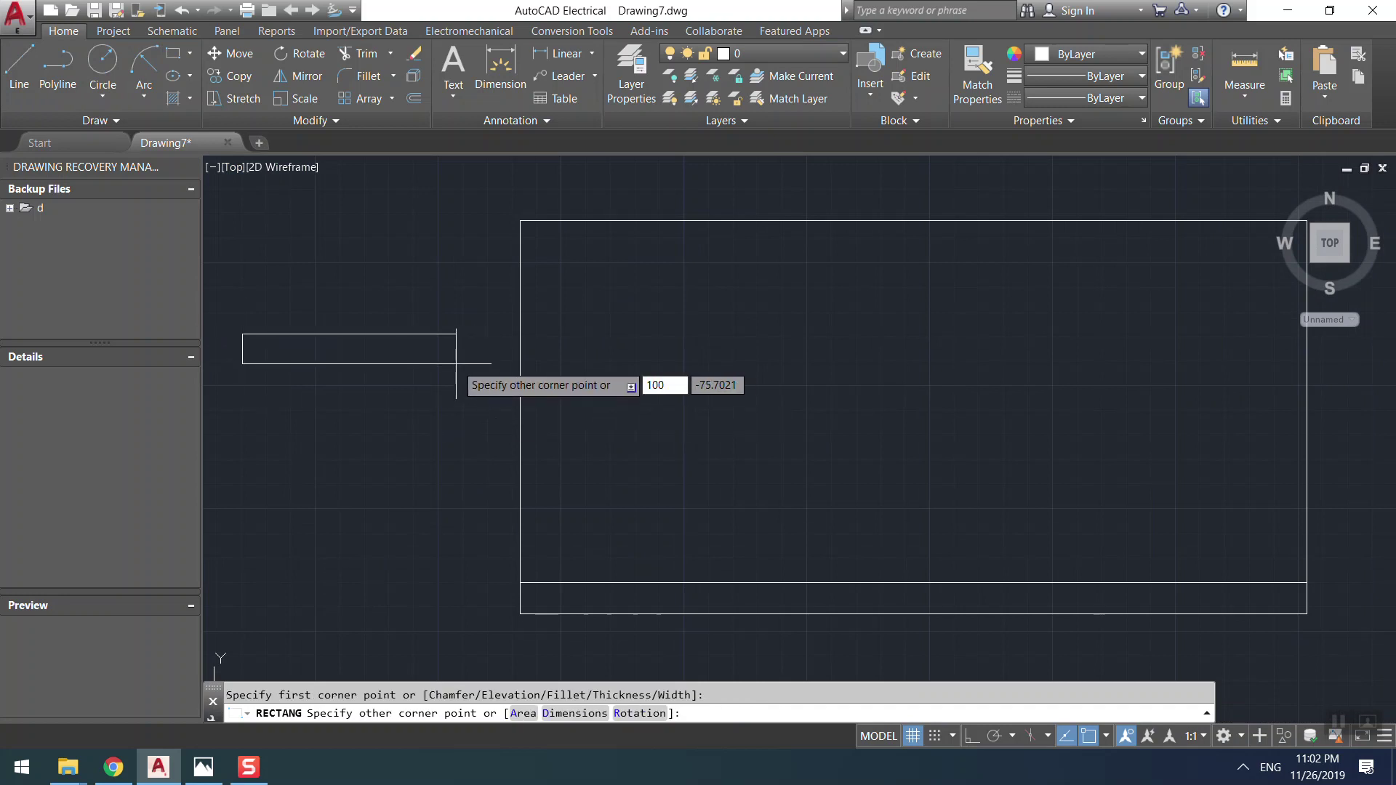
key("Tab")
type("5")
key("Return")
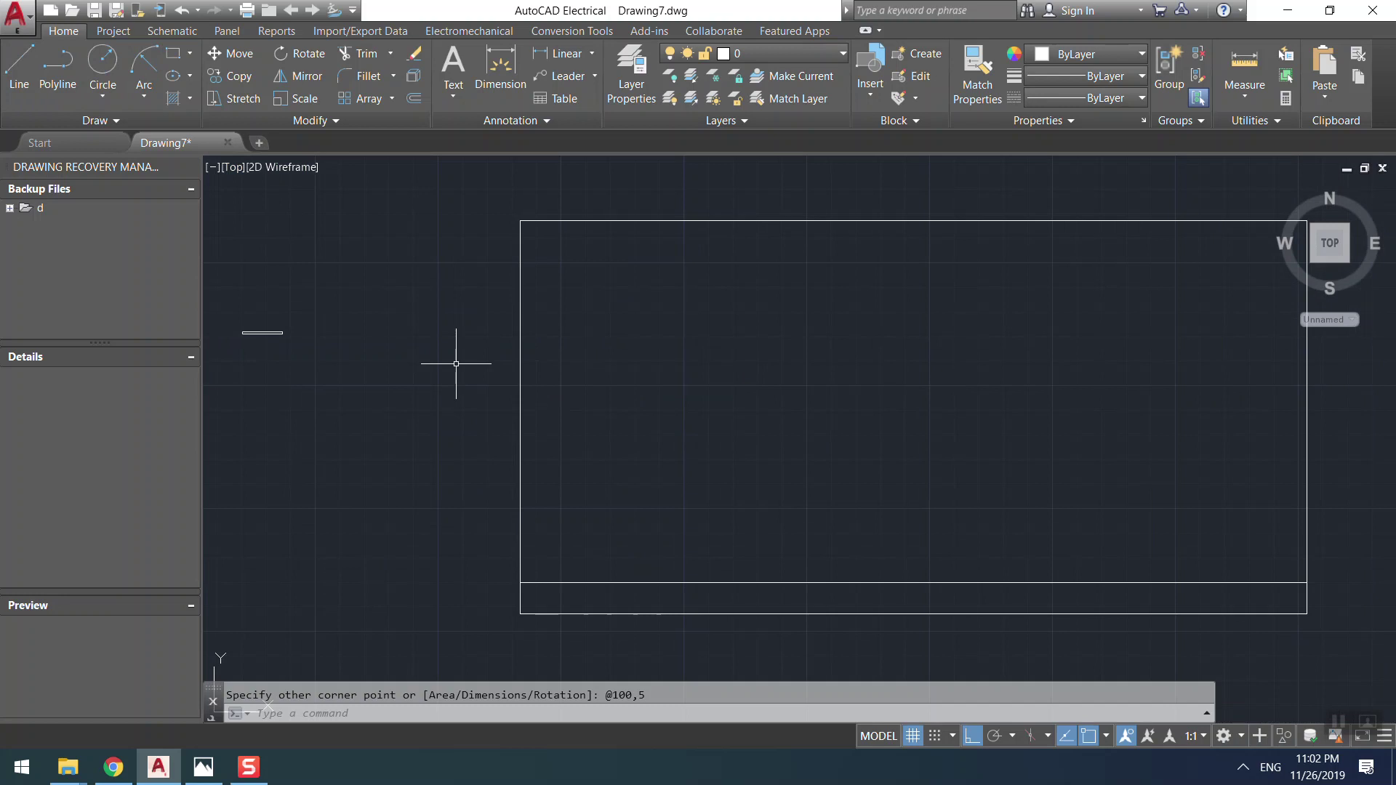
scroll(273, 330, "up", 4)
scroll(273, 330, "down", 10)
middle_click_drag(272, 330, 856, 477)
scroll(768, 450, "up", 6)
scroll(612, 499, "down", 4)
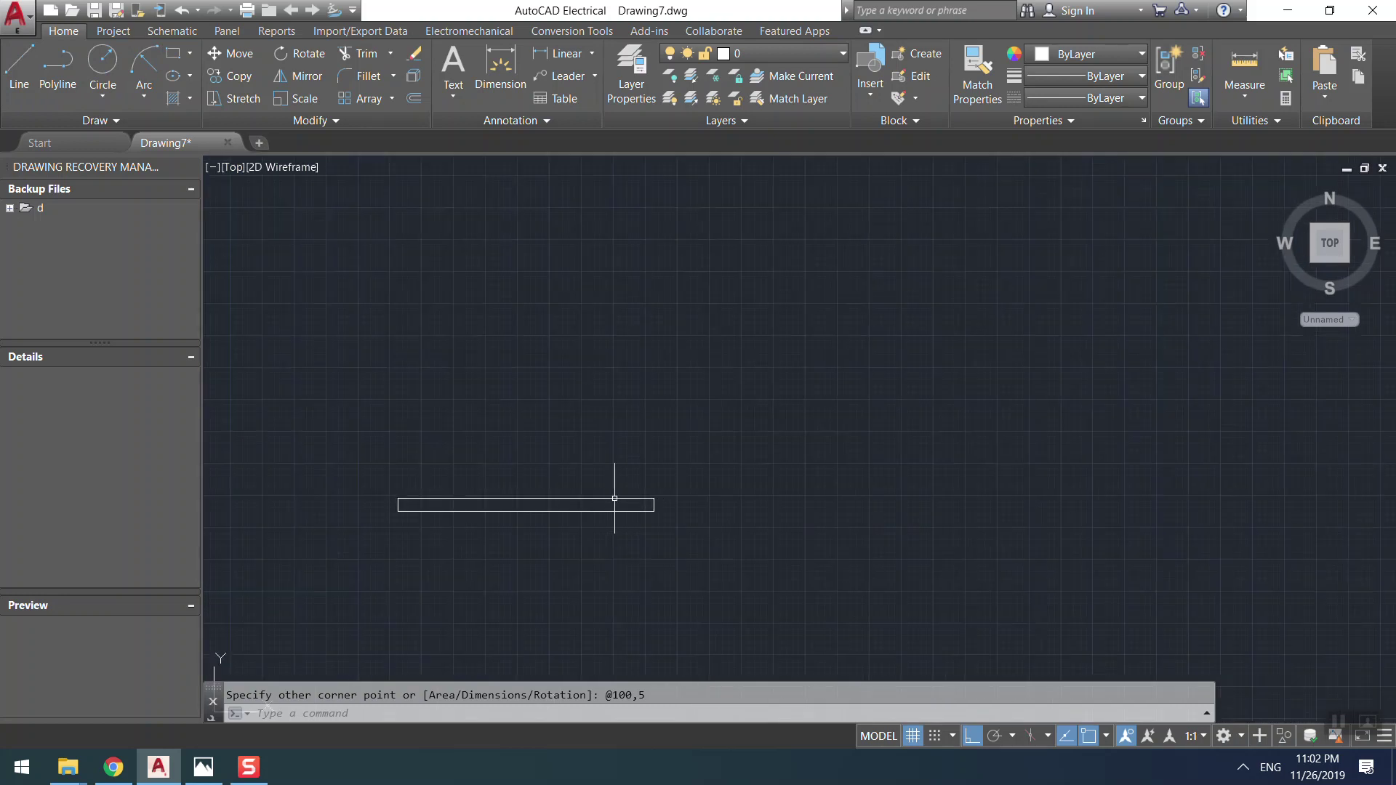
- Delete the thin 100 by 5 rectangle beside the sheet outline
scroll(473, 492, "up", 5)
scroll(555, 474, "down", 5)
scroll(567, 499, "up", 2)
left_click(567, 499)
left_click(501, 556)
scroll(512, 531, "down", 7)
key("Delete")
middle_click_drag(635, 558, 482, 386)
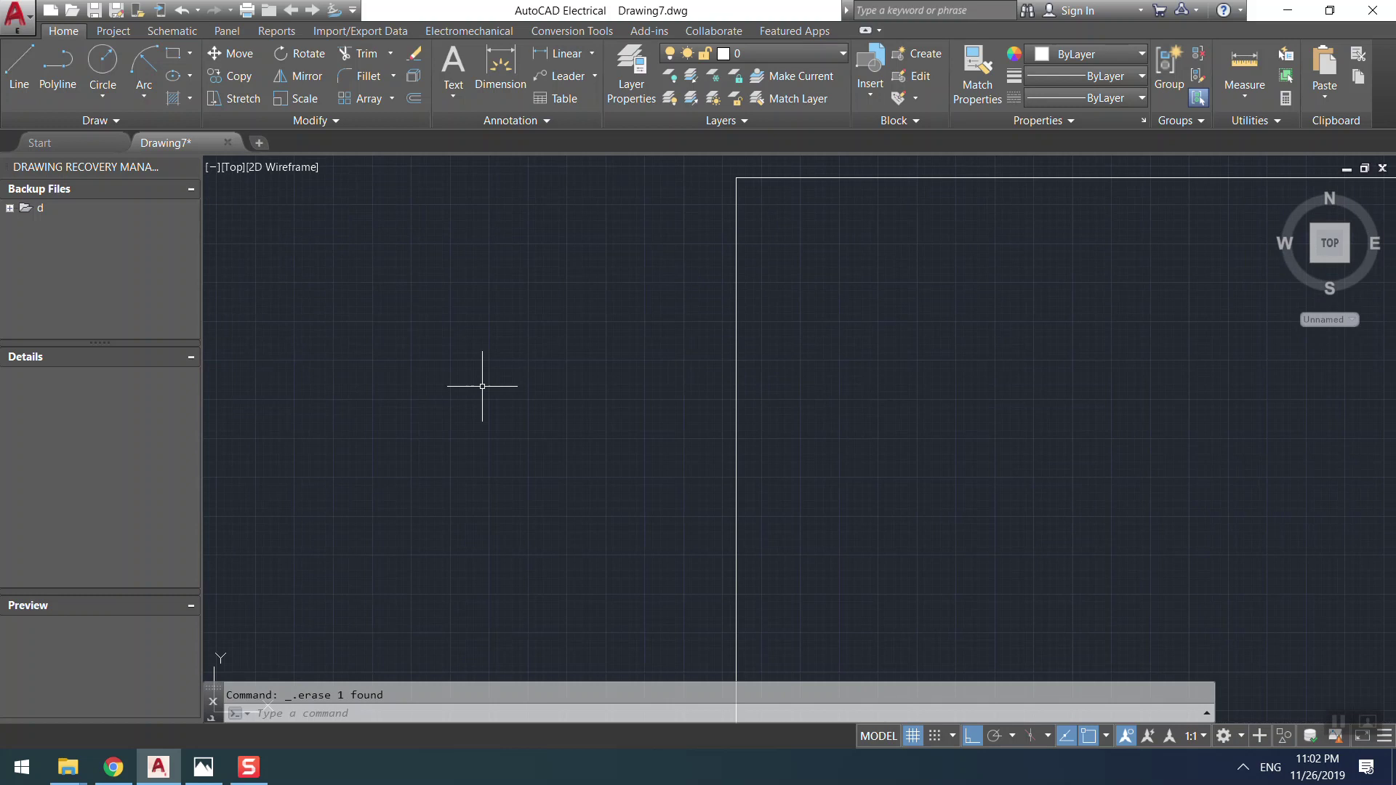
- Examine the sheet's lower margin and the flat panel parts below the sheet
scroll(482, 387, "down", 4)
scroll(673, 480, "up", 2)
scroll(672, 491, "down", 2)
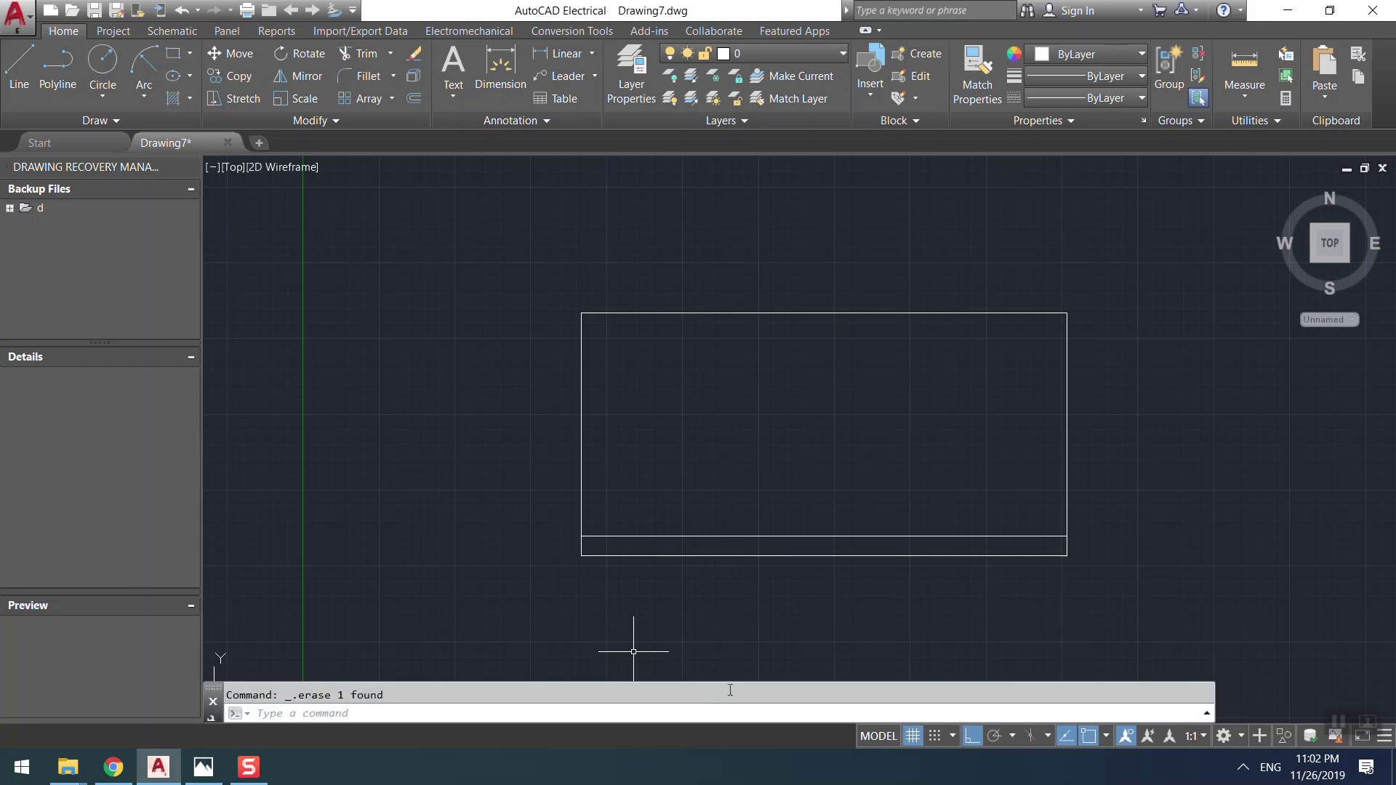
scroll(670, 524, "up", 2)
scroll(625, 569, "up", 4)
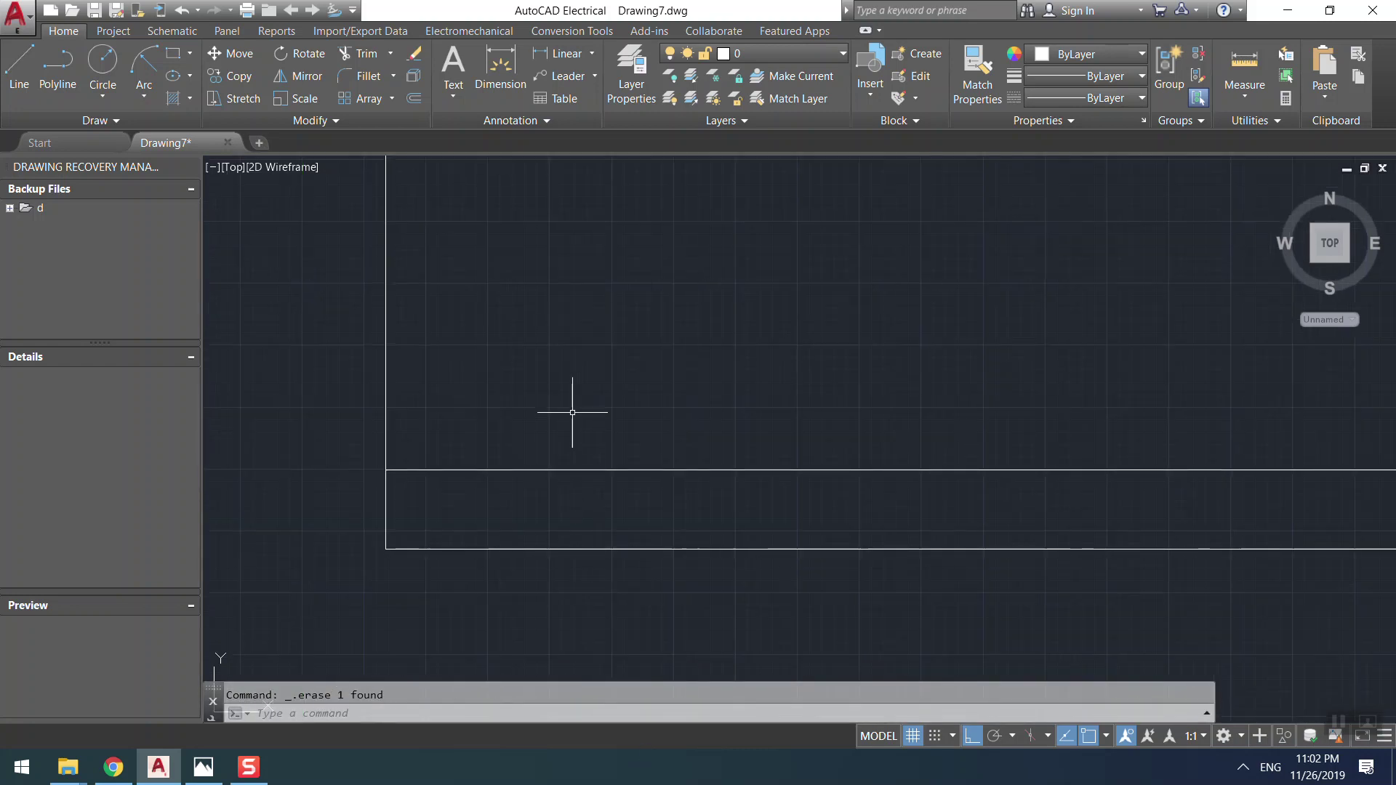
scroll(578, 436, "down", 4)
scroll(578, 424, "down", 6)
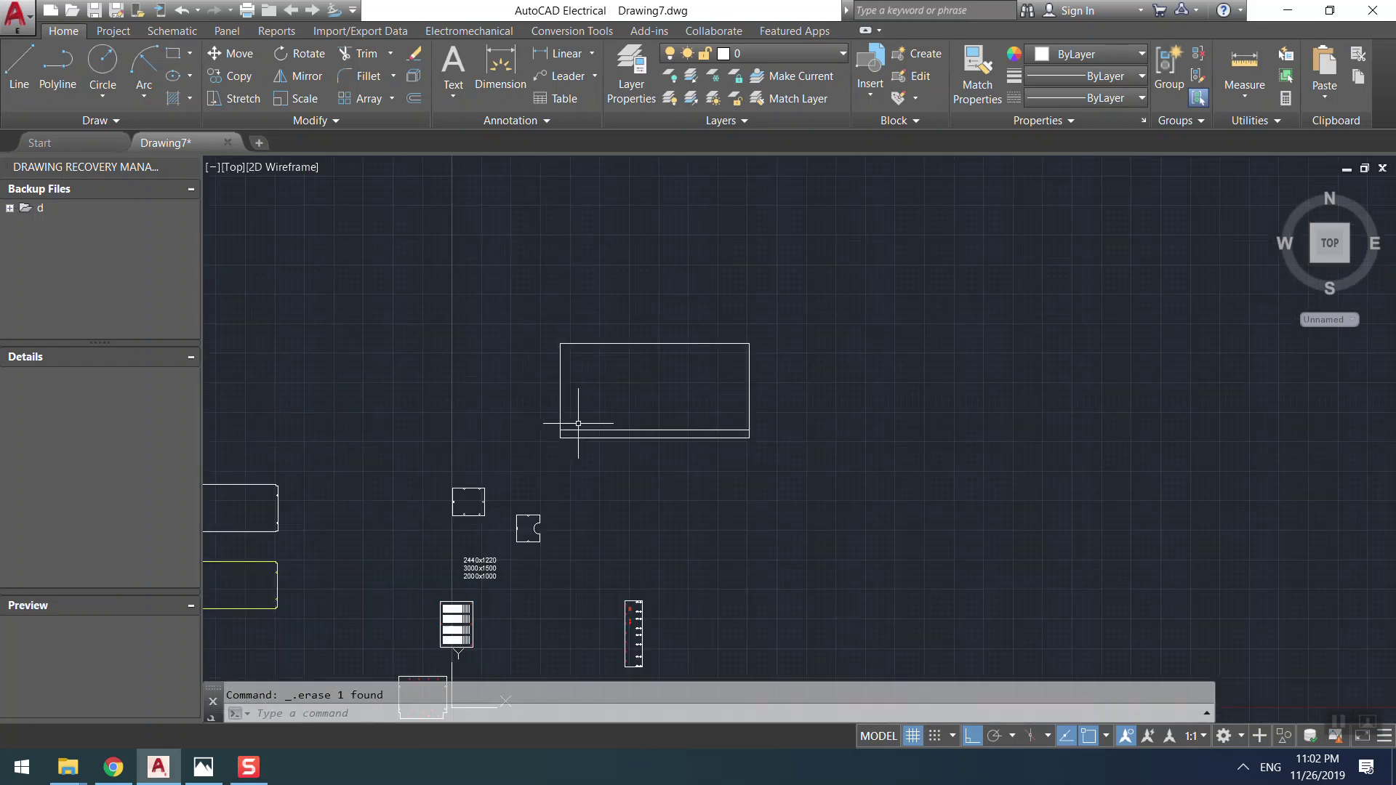
scroll(336, 546, "up", 3)
scroll(713, 474, "up", 3)
scroll(748, 380, "up", 2)
left_click(746, 391)
left_click(820, 365)
scroll(843, 386, "down", 2)
mouse_move(843, 385)
middle_mouse_down()
mouse_move(720, 405)
mouse_move(698, 439)
mouse_move(502, 480)
middle_mouse_up()
scroll(704, 427, "up", 2)
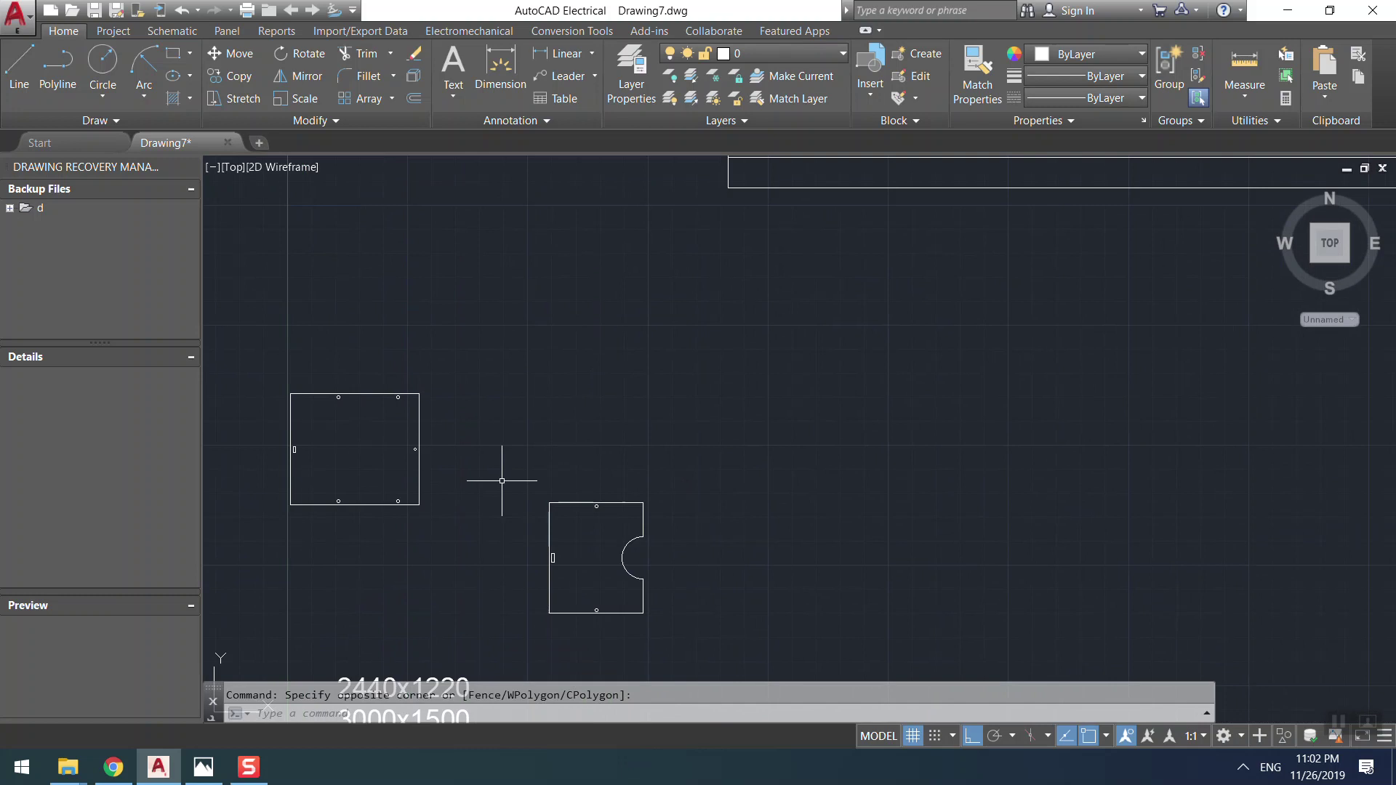
middle_click_drag(380, 396, 495, 274)
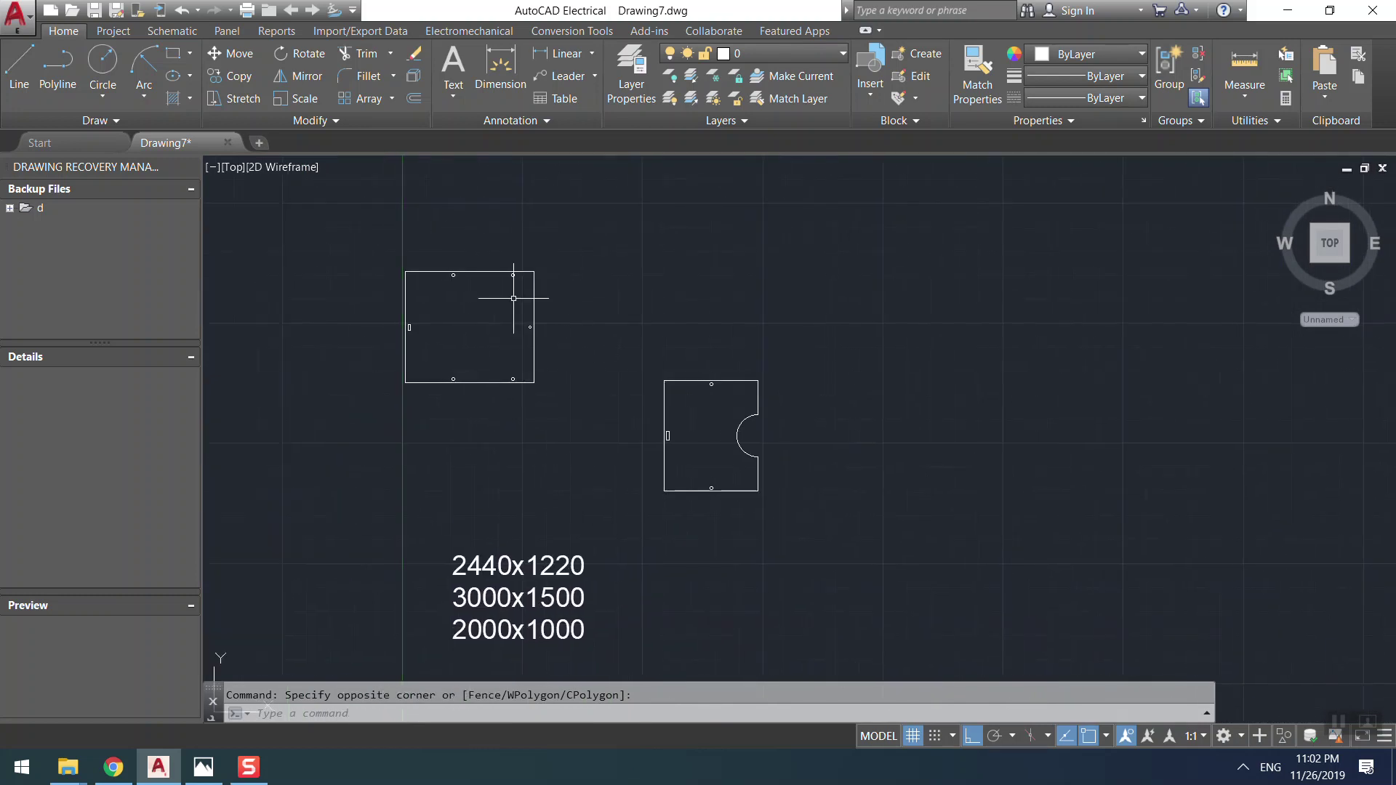
scroll(506, 310, "up", 2)
left_click(610, 260)
left_click(578, 276)
left_click(633, 249)
left_click(365, 376)
scroll(382, 310, "up", 4)
key("Escape")
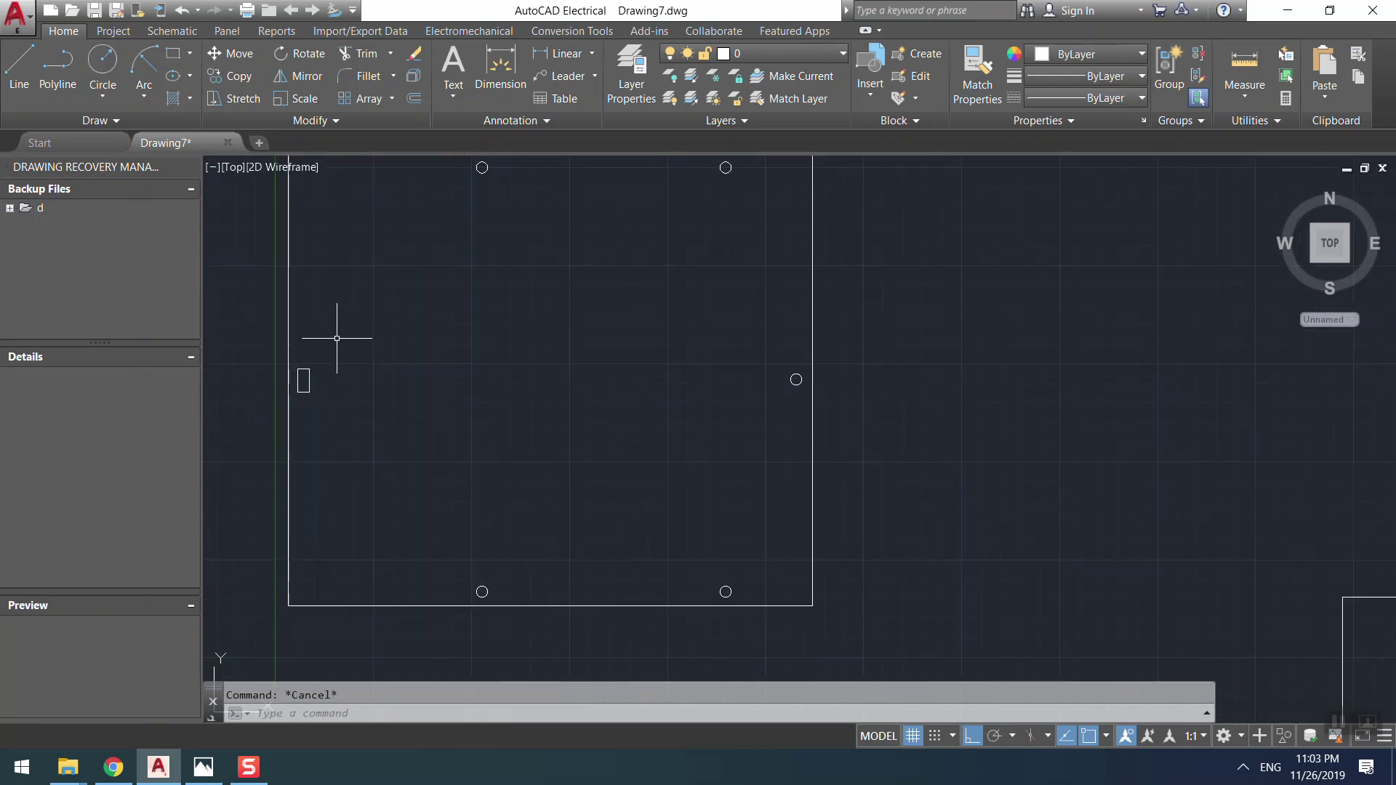
left_click(337, 339)
left_click(291, 404)
scroll(358, 388, "down", 8)
left_click(544, 295)
left_click(291, 390)
scroll(426, 379, "up", 2)
- Copy the rectangular panel with its holes straight up from its lower left corner, placing the duplicate above the original
left_click(457, 288)
left_click(245, 496)
type("co")
key("Return")
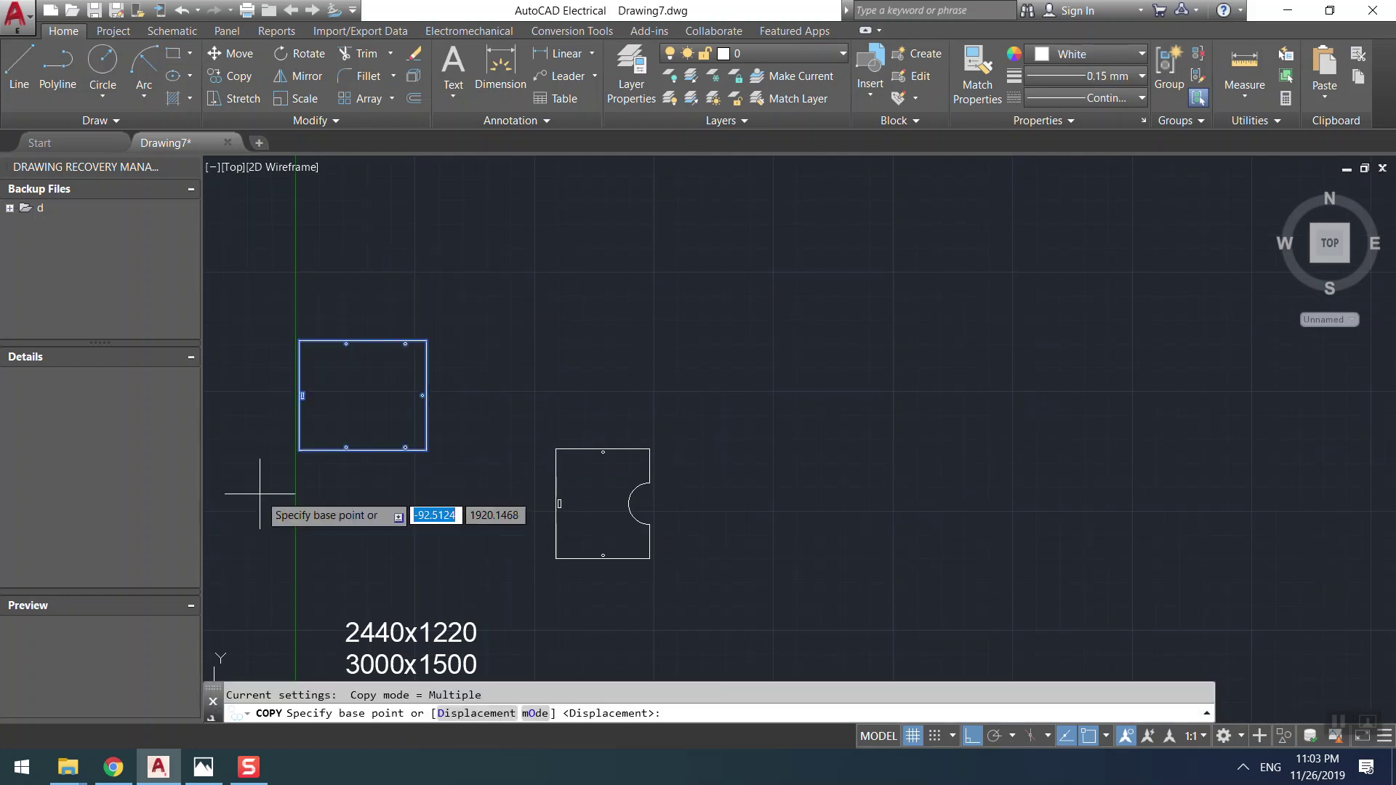
left_click(299, 450)
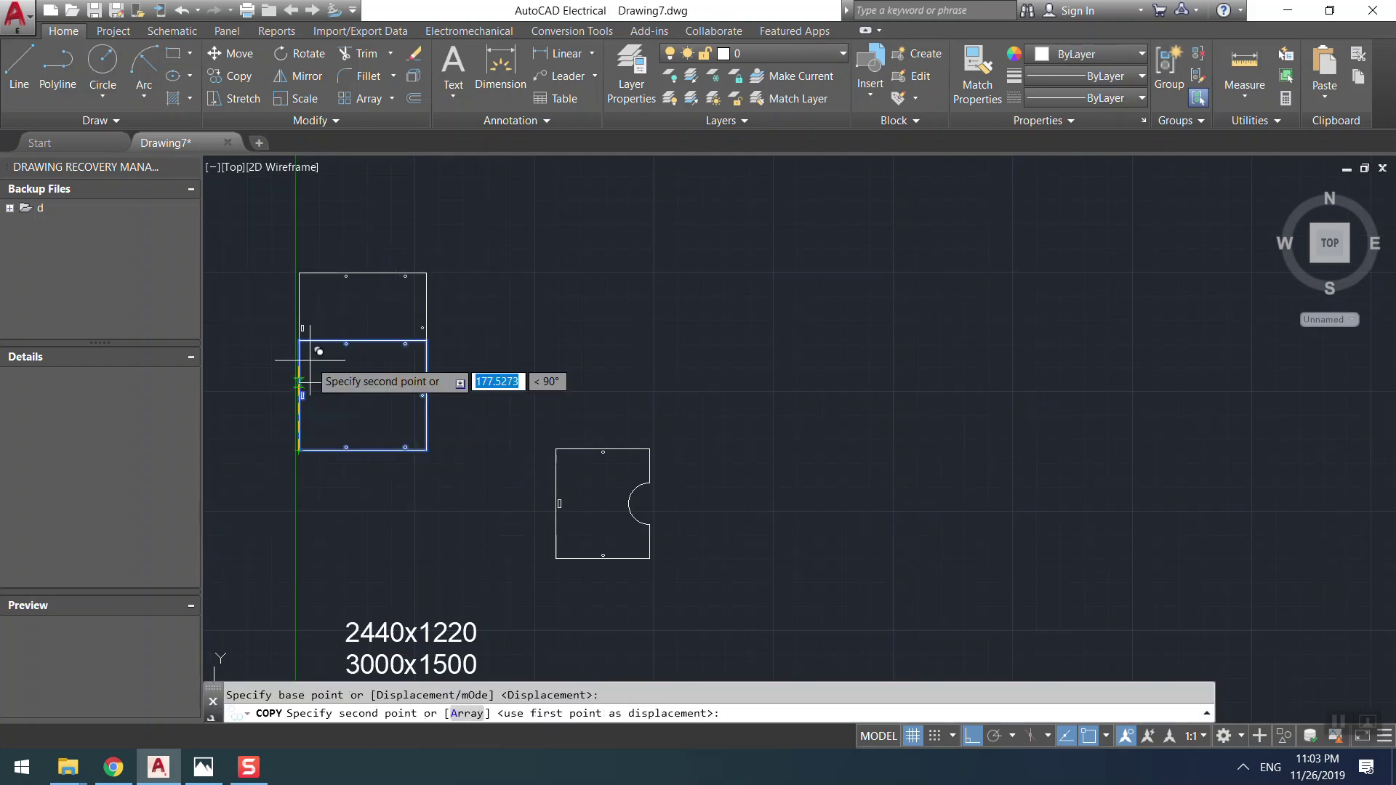
left_click(317, 300)
key("Escape")
- Copy the duplicated panel through the clipboard and paste it above the other two, left of the sheet outline
scroll(384, 294, "up", 4)
left_click(471, 245)
key("Escape")
scroll(360, 309, "down", 4)
middle_click_drag(406, 328, 458, 383)
left_click(490, 225)
left_click(299, 367)
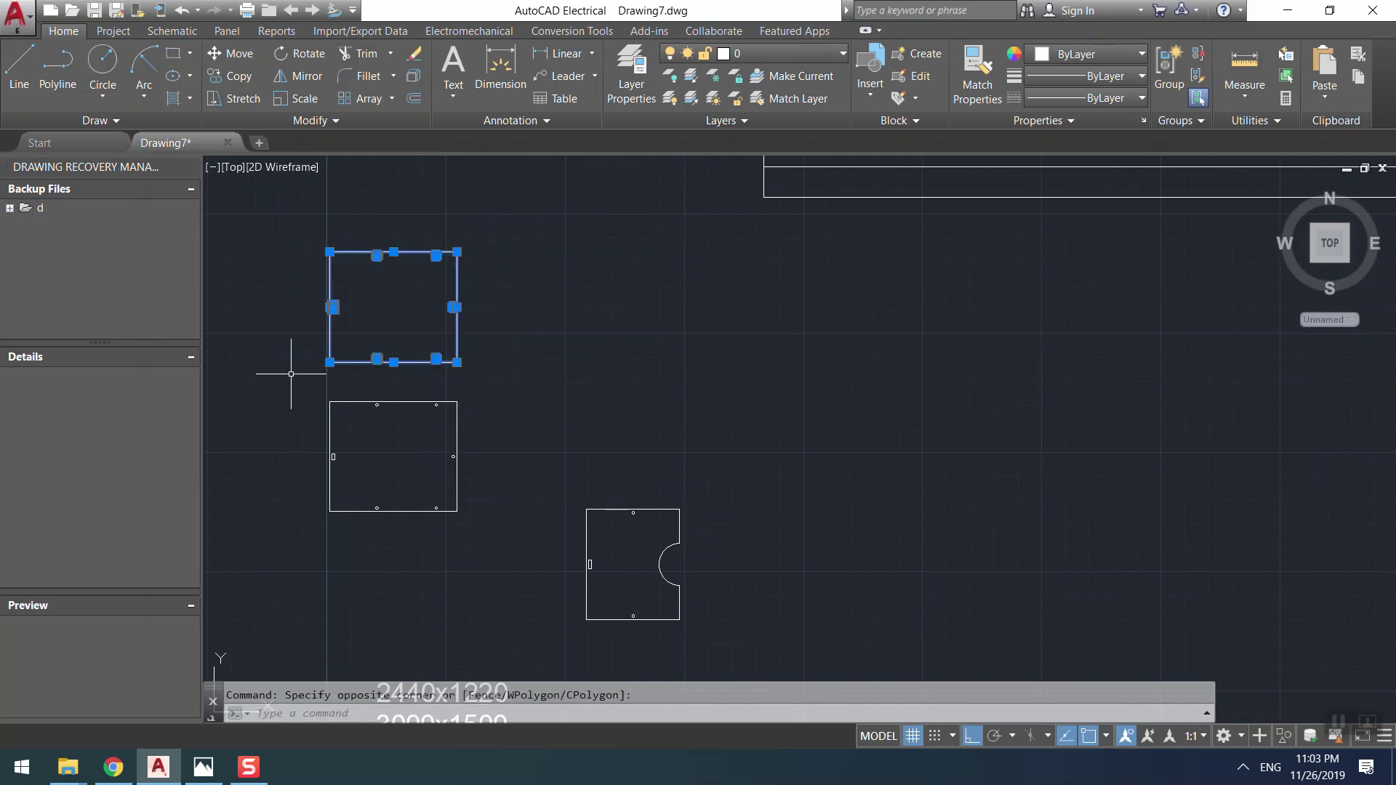
scroll(432, 405, "down", 4)
key("Escape")
key("ctrl+v")
left_click(374, 299)
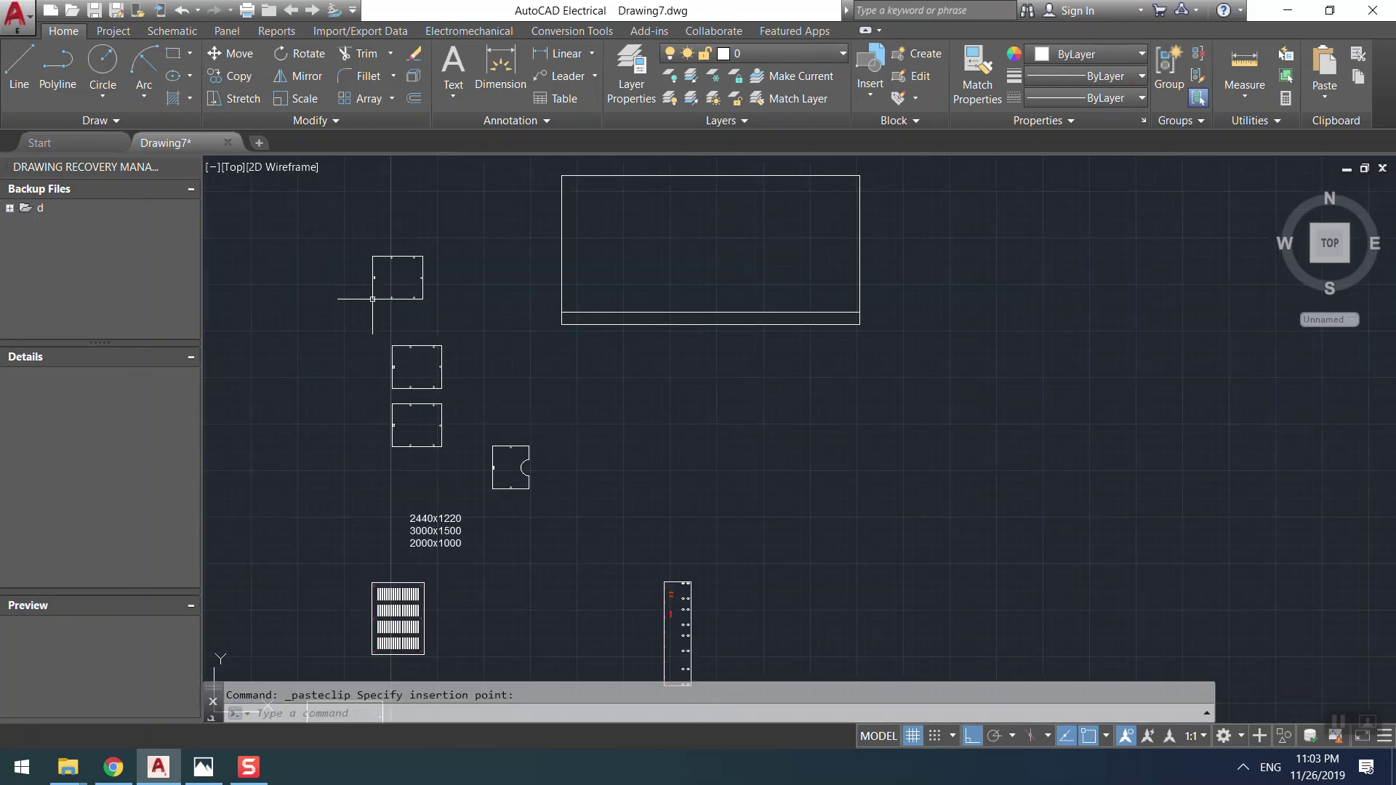
- Copy the uppermost rectangular panel with all its holes to the clipboard
scroll(374, 290, "up", 2)
left_click(364, 287)
left_click(218, 327)
key("Escape")
left_click(469, 236)
left_click(293, 353)
key("ctrl+c")
- Create a new drawing and paste the copied panel near its origin
left_click(259, 143)
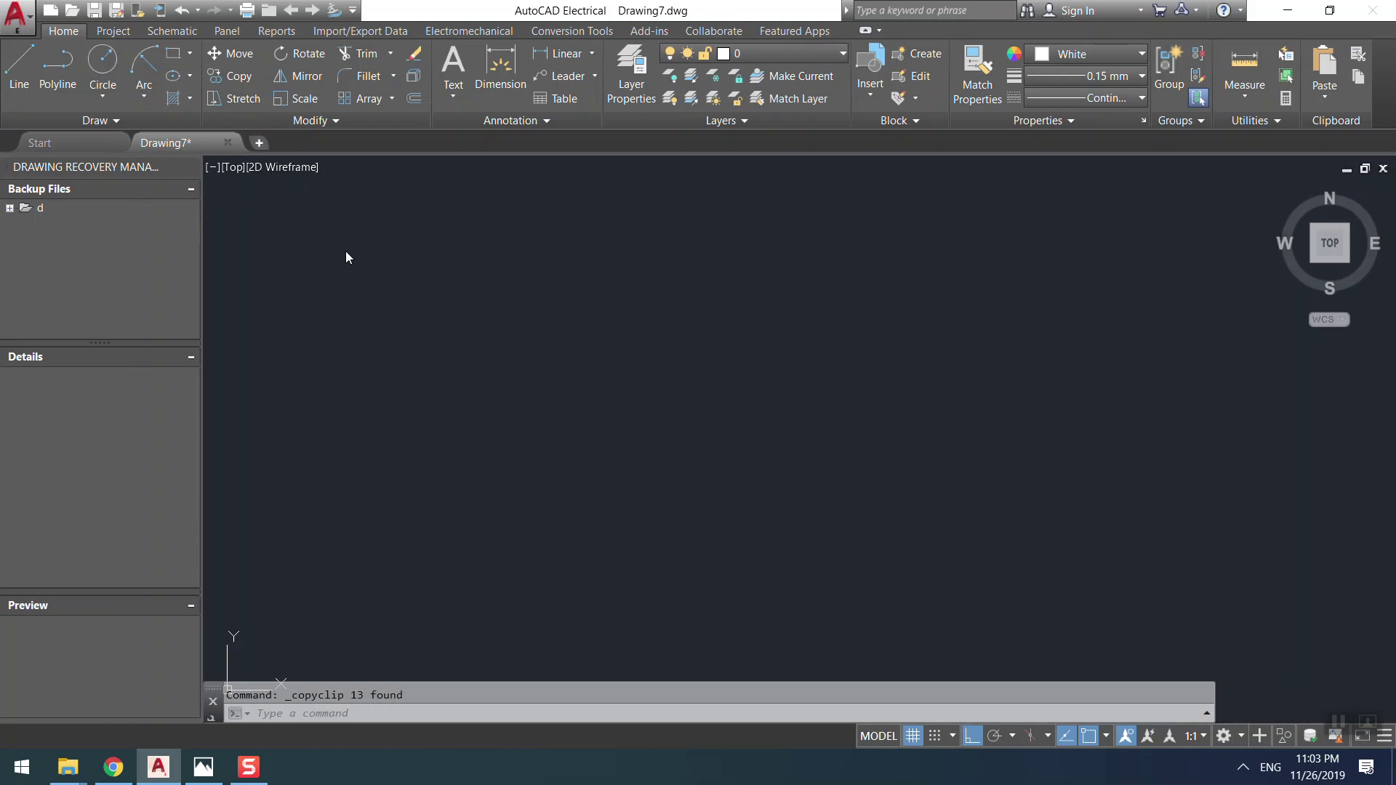
key("ctrl+n")
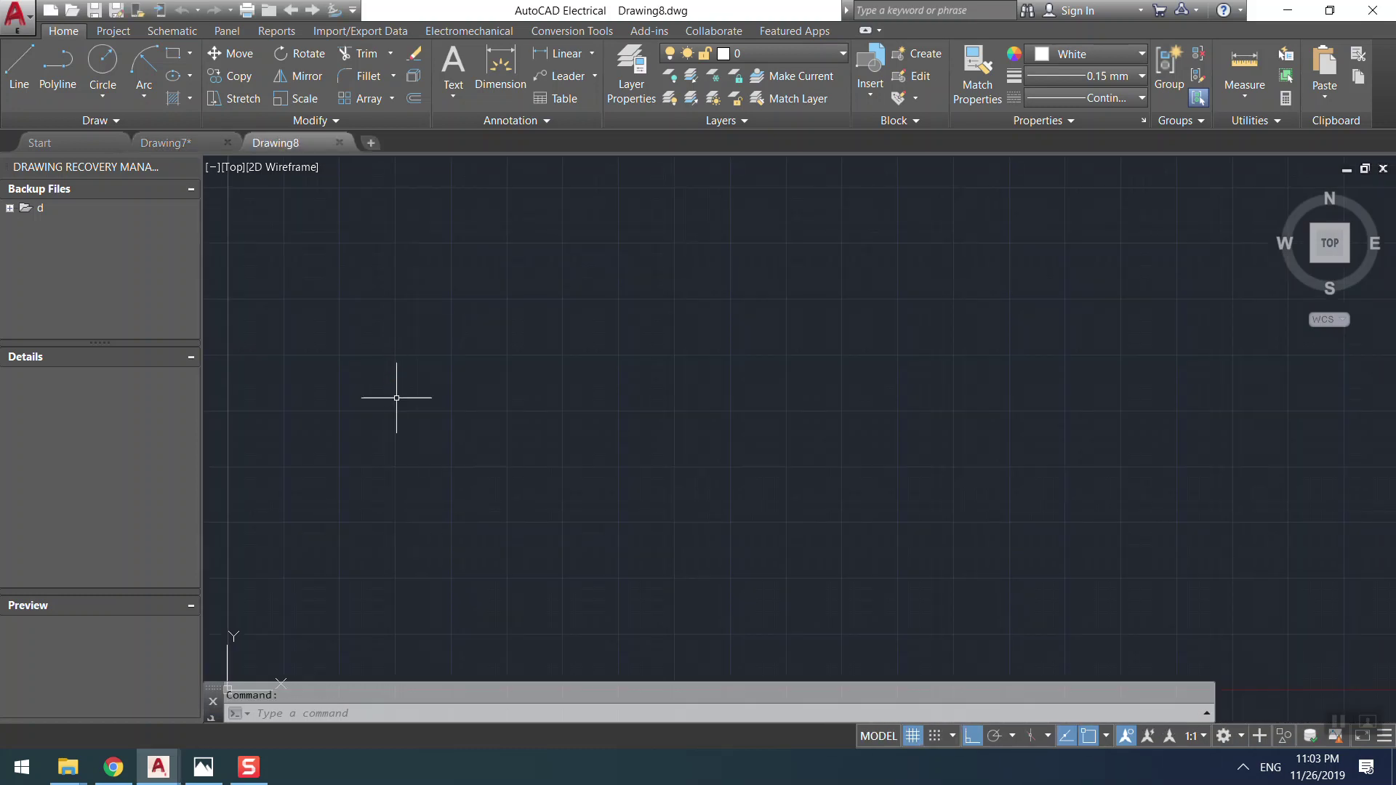
scroll(396, 440, "down", 3)
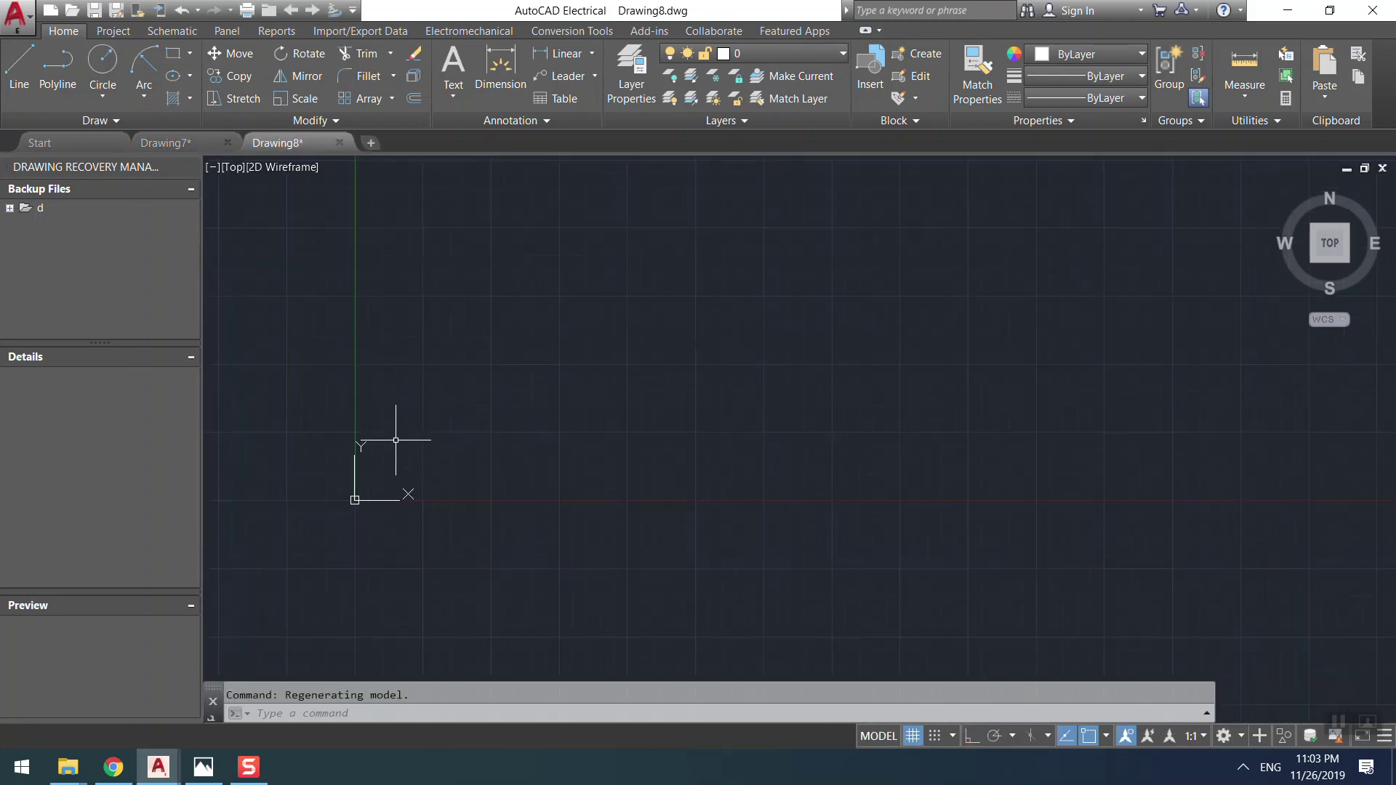
key("ctrl+v")
left_click(447, 421)
scroll(447, 421, "down", 5)
scroll(608, 330, "up", 4)
scroll(325, 349, "down", 2)
- Remove the pasted panel from the new drawing and return to Drawing7
left_click(593, 207)
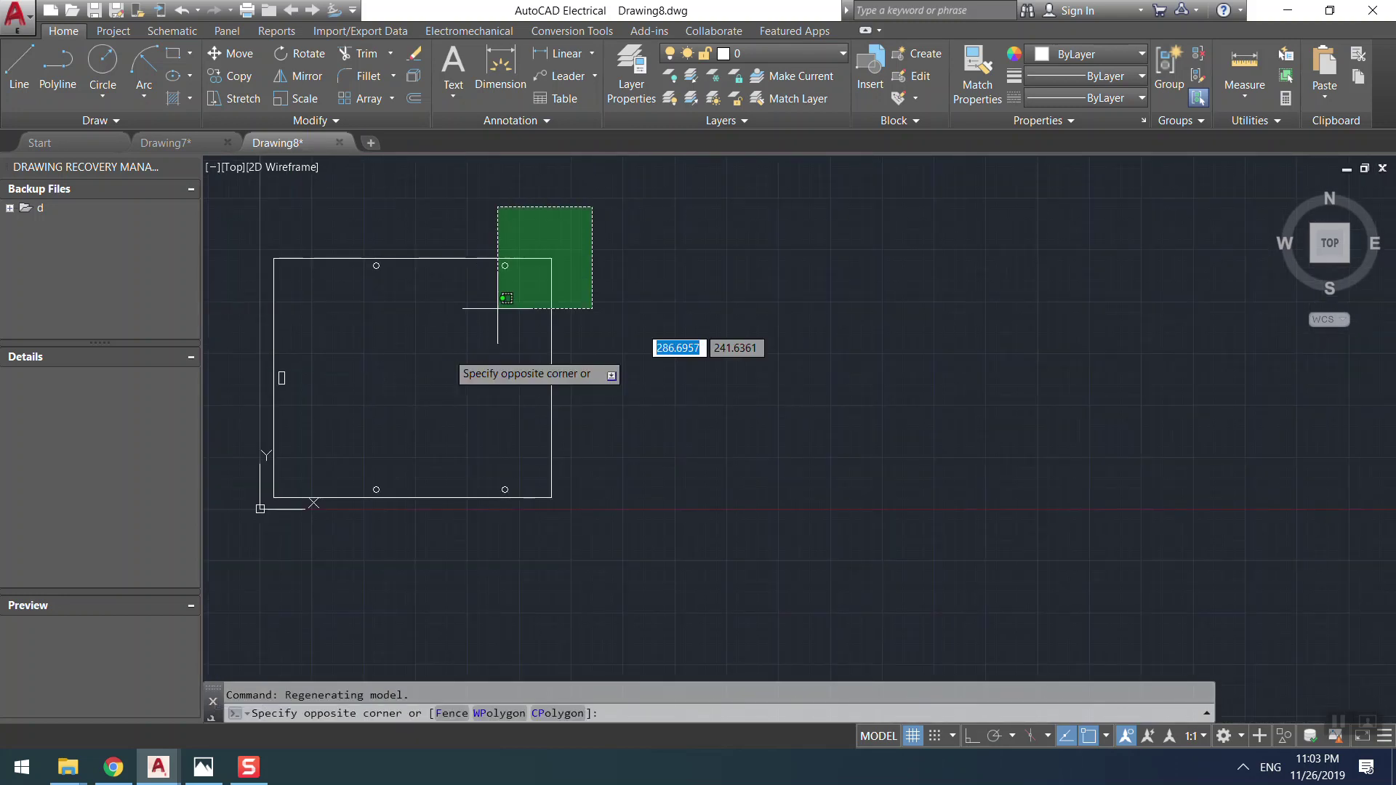
left_click(223, 521)
key("ctrl+x")
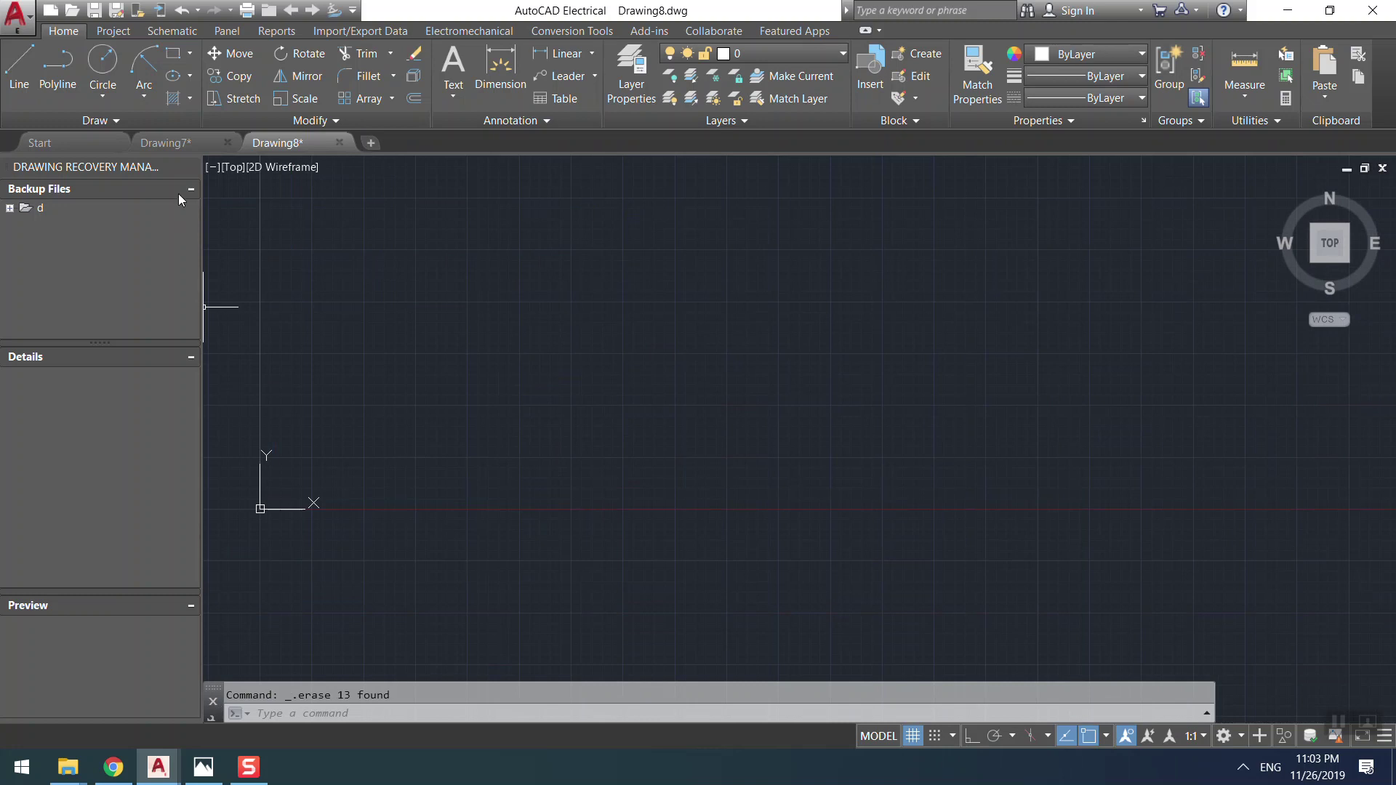
left_click(166, 143)
- Copy the uppermost panel with its holes and paste it as a block above the original, left of the sheet outline
middle_click_drag(411, 379, 473, 306)
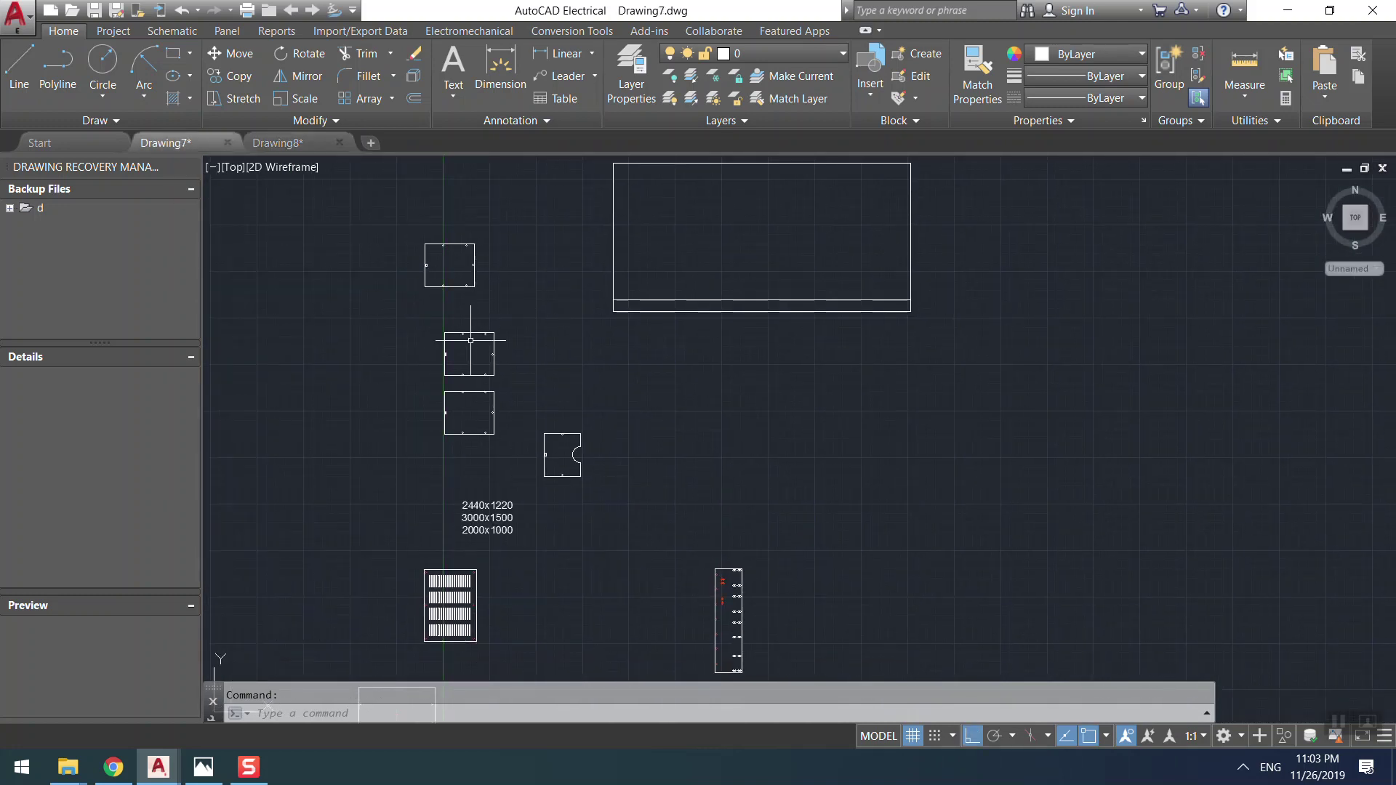
scroll(470, 341, "up", 1)
middle_click_drag(483, 283, 545, 474)
left_click(551, 349)
left_click(298, 535)
key("Escape")
left_click(586, 350)
left_click(351, 468)
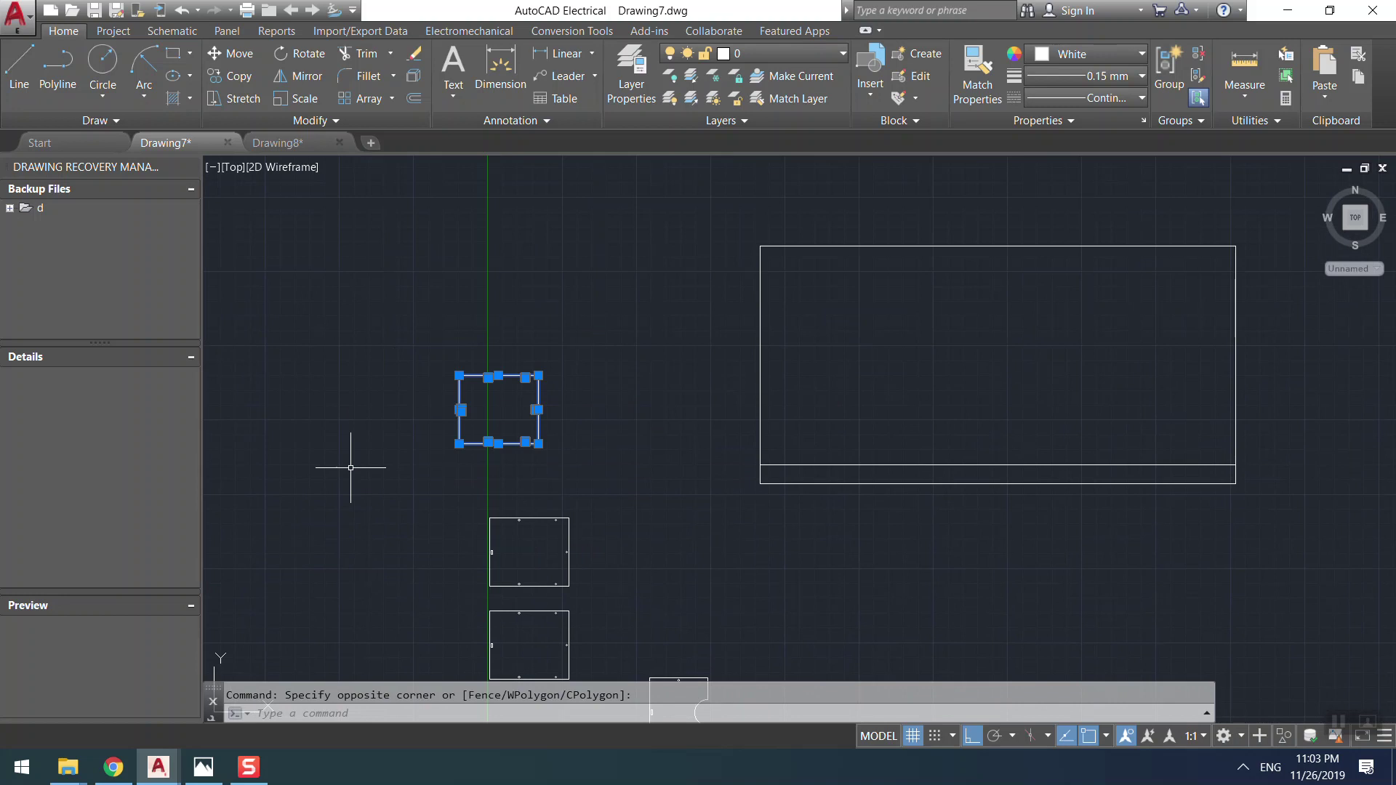
key("Escape")
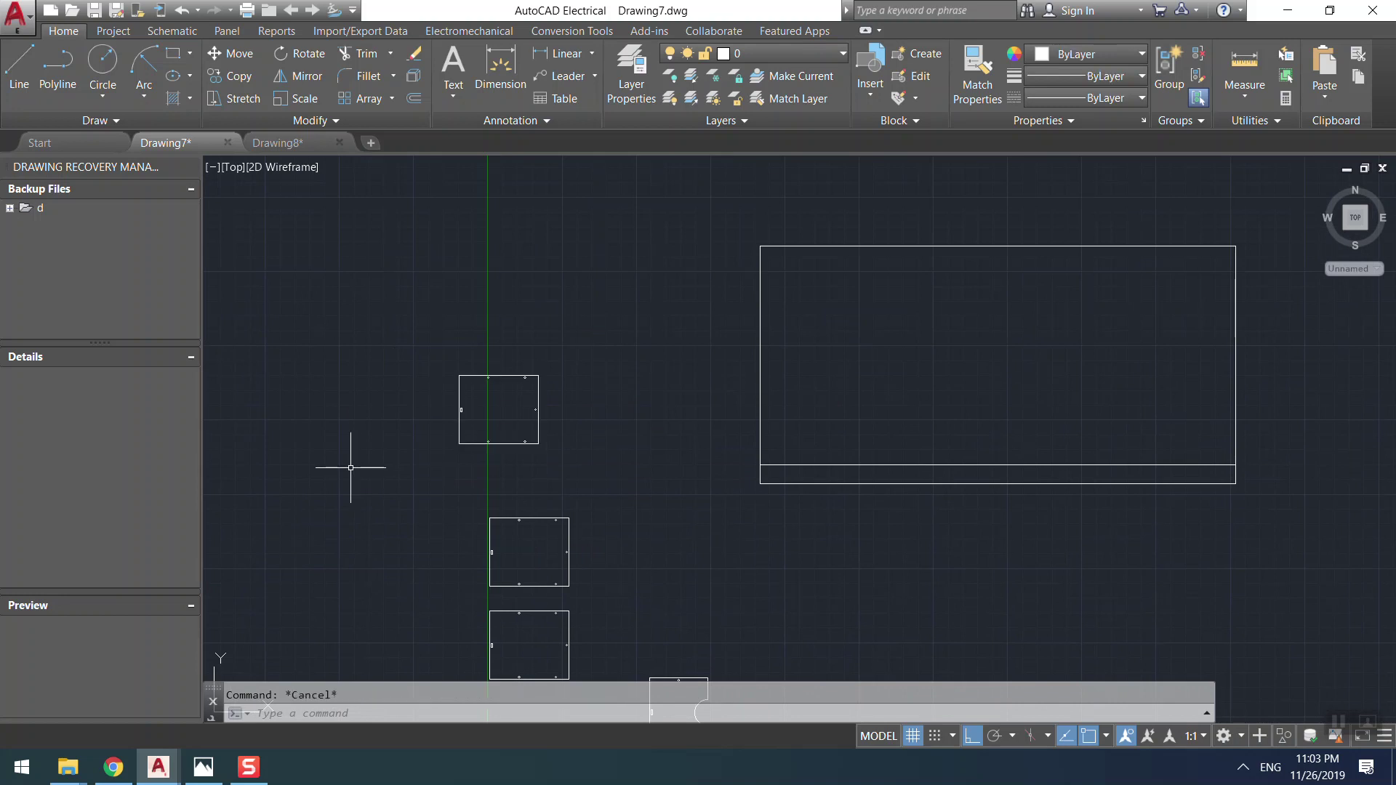
key("ctrl+shift+v")
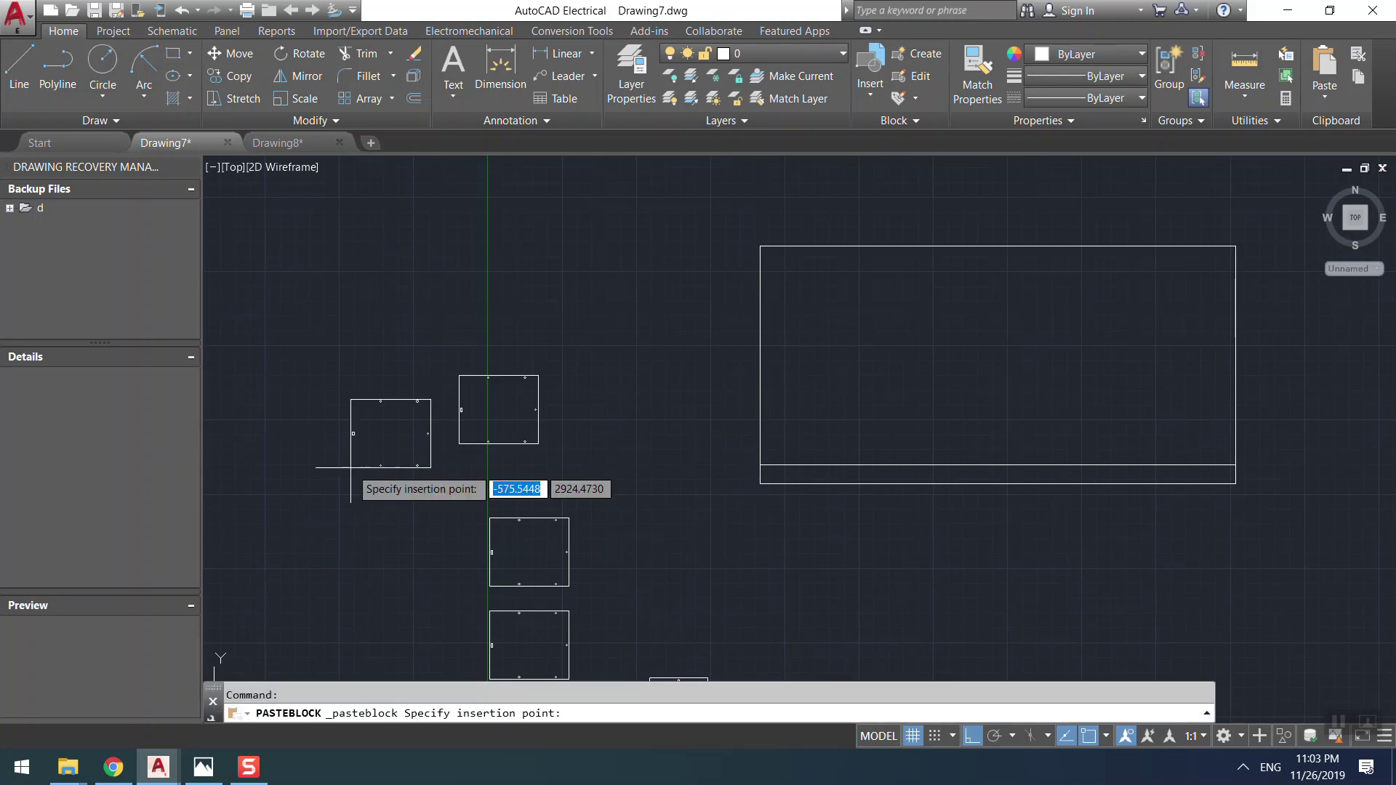
left_click(490, 273)
- Select the pasted panel block to check that its outline and holes behave as one object
left_click(552, 206)
left_click(486, 282)
scroll(499, 256, "down", 1)
middle_click_drag(501, 265, 499, 408)
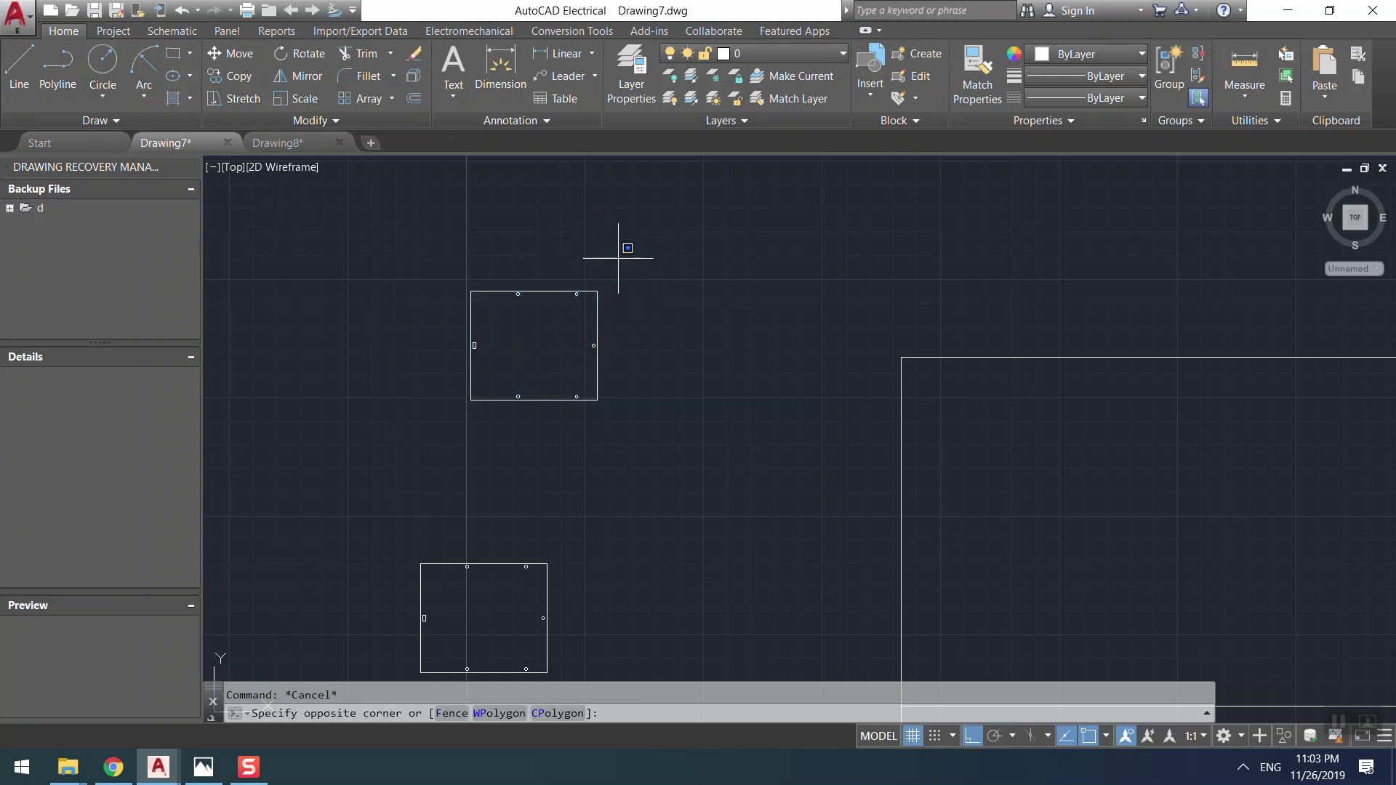
left_click(540, 363)
left_click(450, 407)
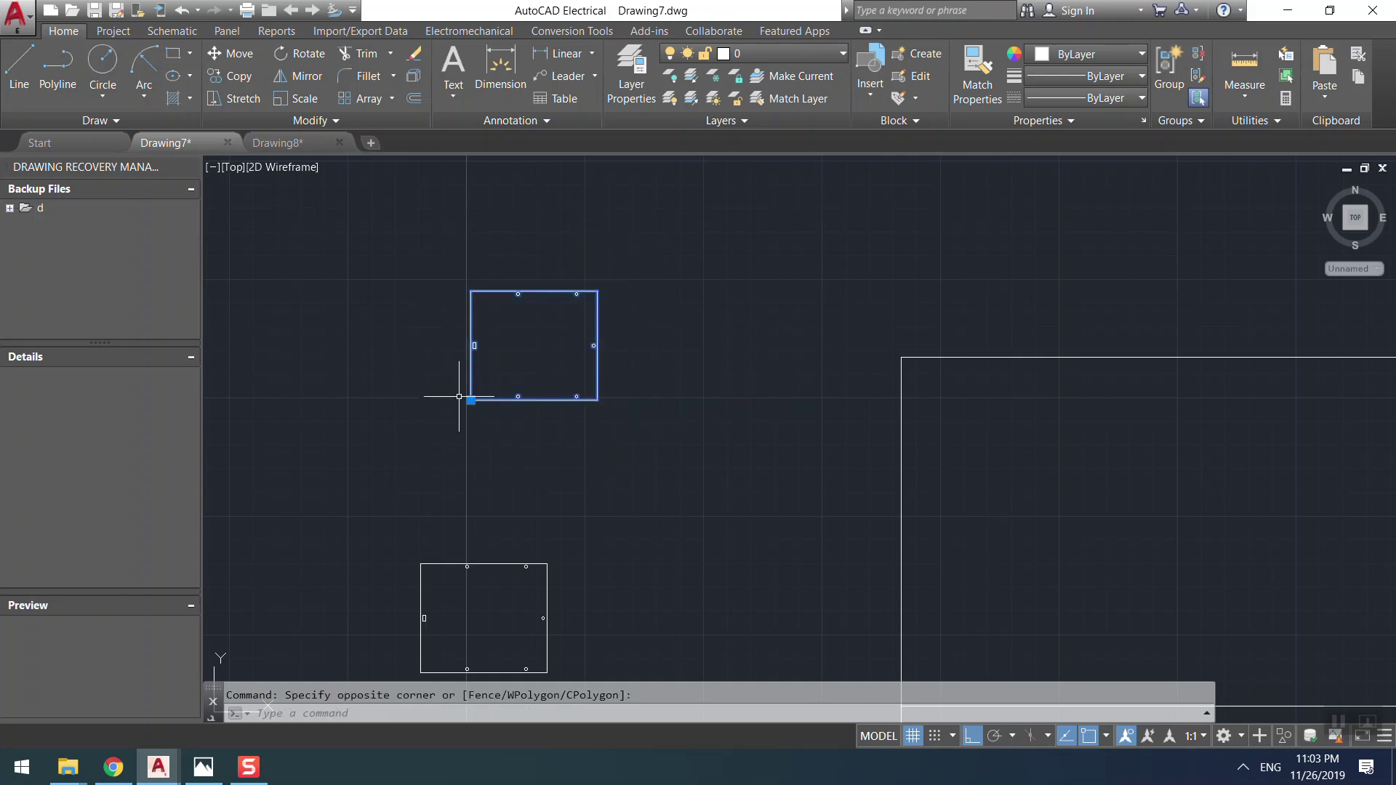
key("Escape")
- Copy the pasted panel block three times straight up from its lower-left corner
scroll(564, 530, "down", 2)
scroll(619, 337, "up", 4)
left_click(609, 355)
middle_click_drag(345, 580, 507, 414)
left_click(394, 528)
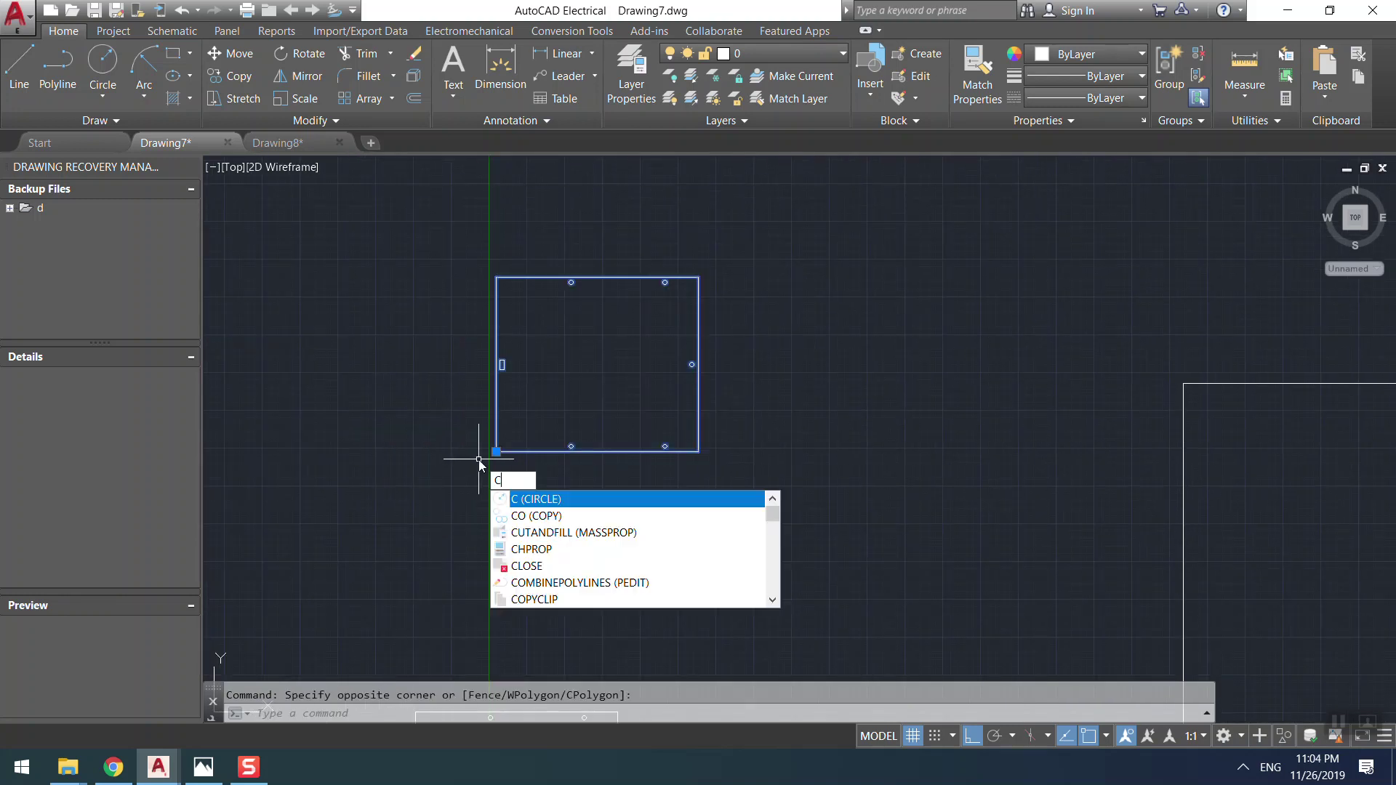
type("o")
key("Return")
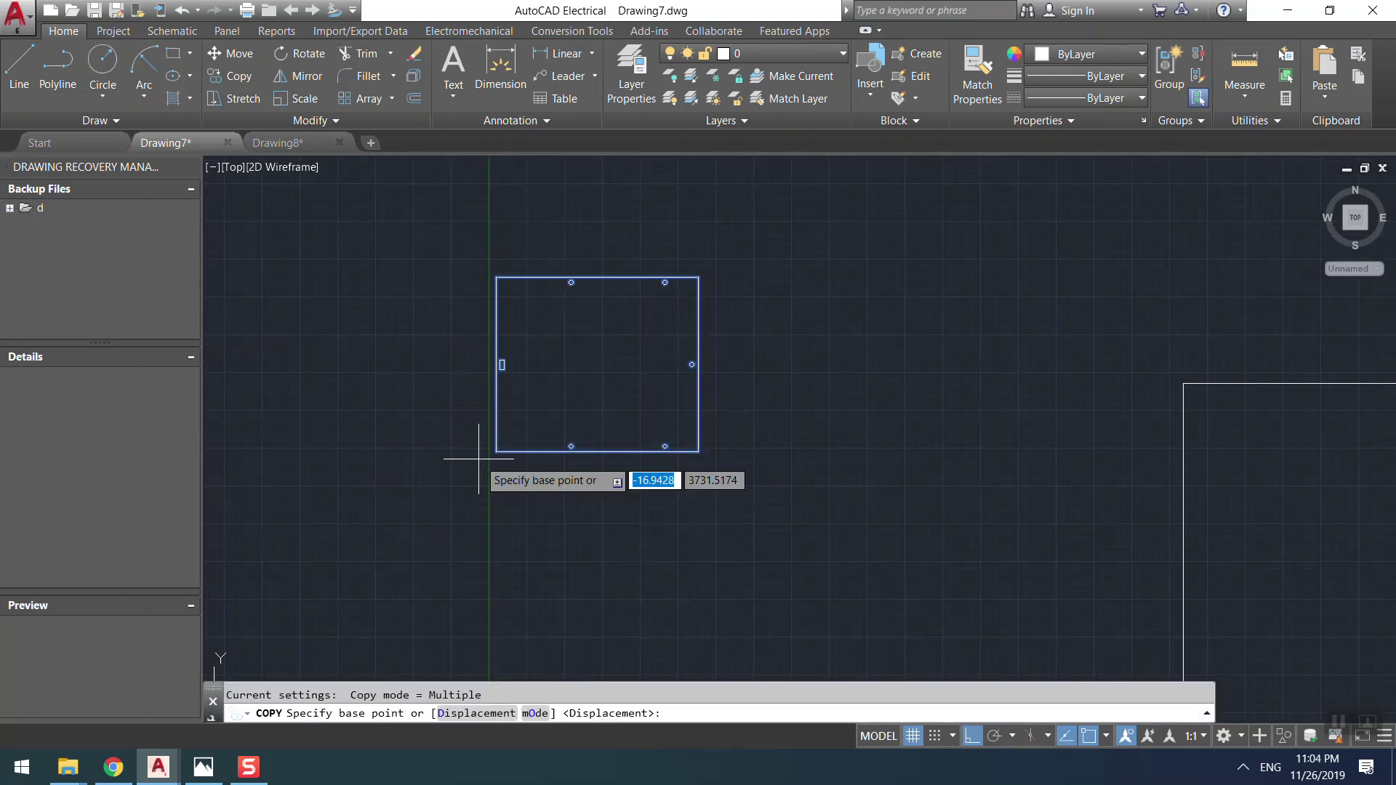
left_click(497, 451)
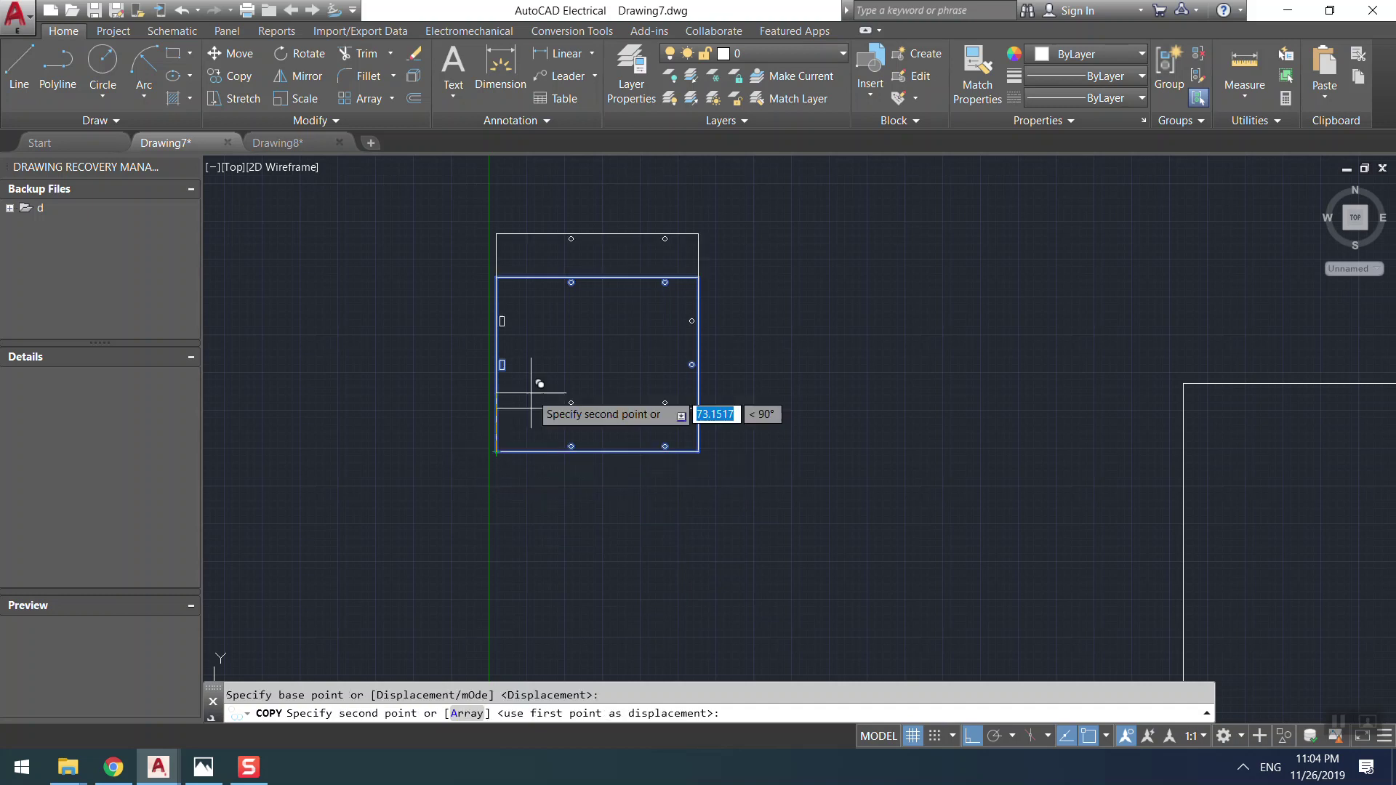
scroll(552, 336, "down", 1)
middle_click_drag(542, 169, 560, 421)
left_click(562, 355)
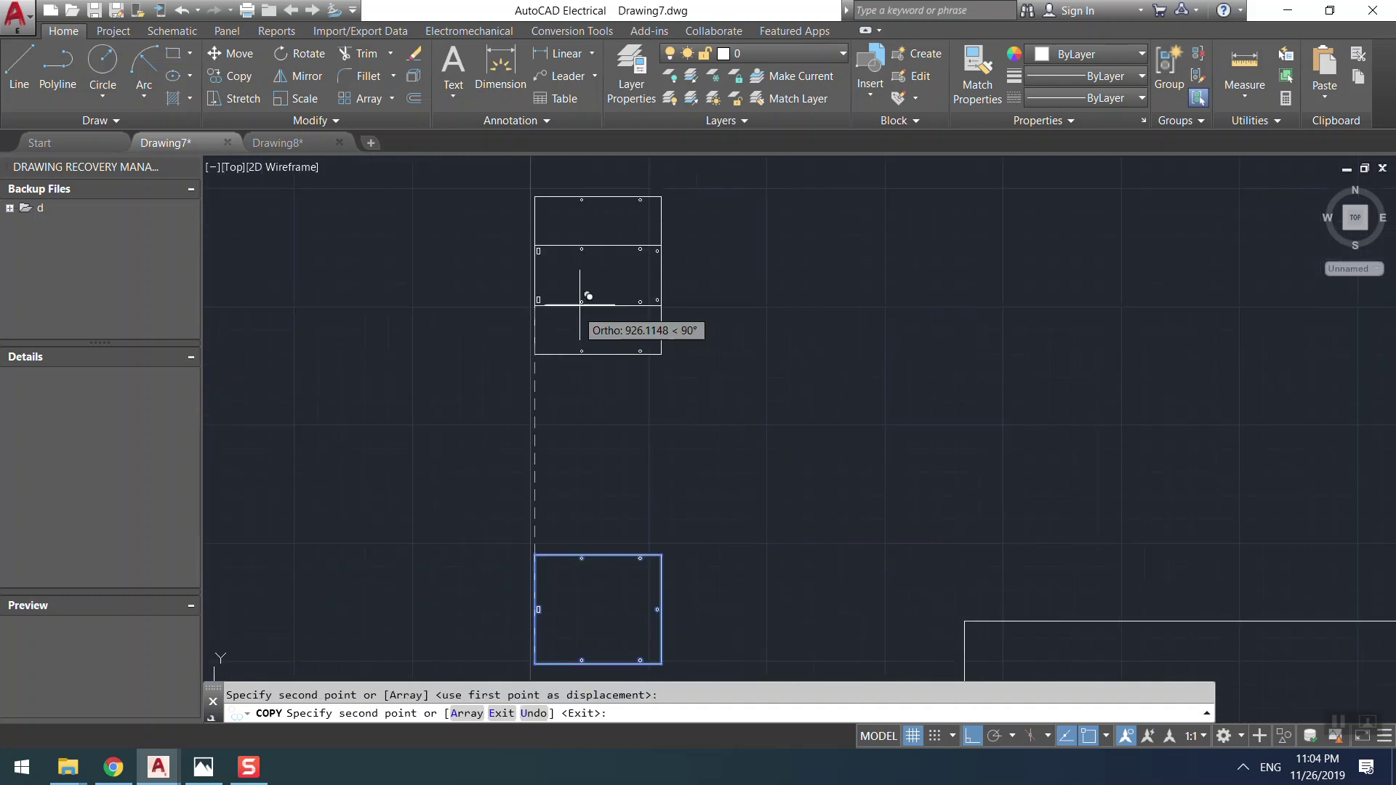
scroll(695, 437, "down", 2)
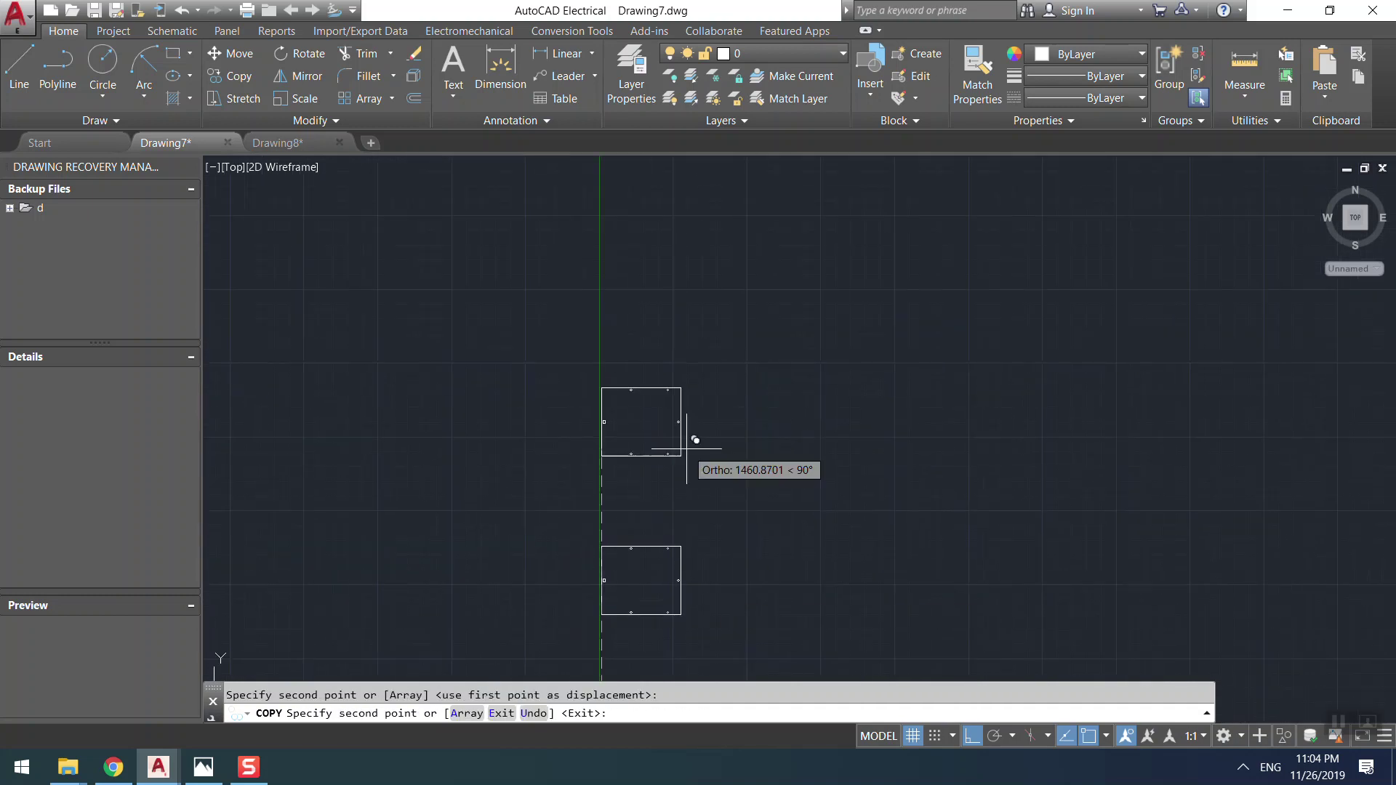
left_click(826, 282)
key("Escape")
- Erase the pasted panel block and its three copies above the original panels
scroll(748, 265, "down", 2)
left_click(748, 234)
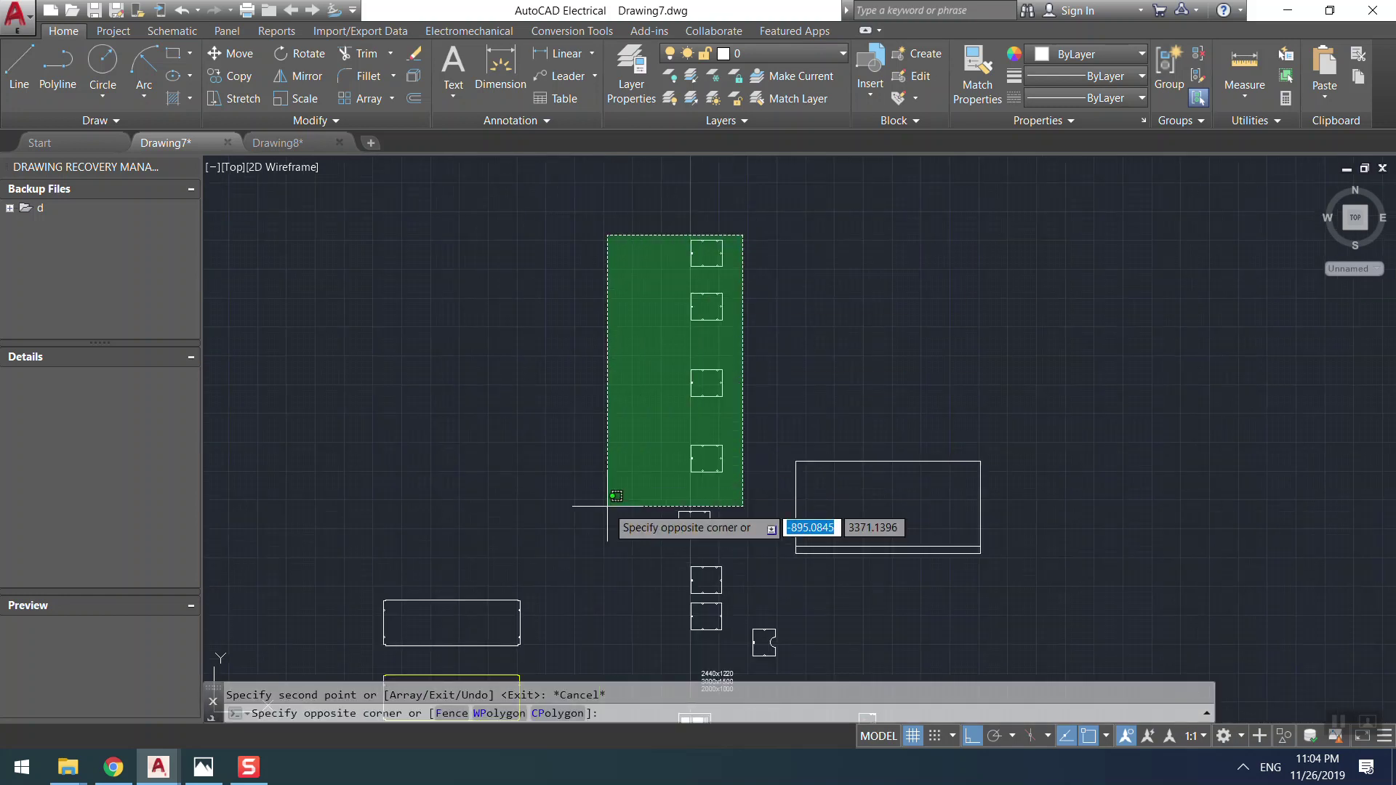
left_click(605, 470)
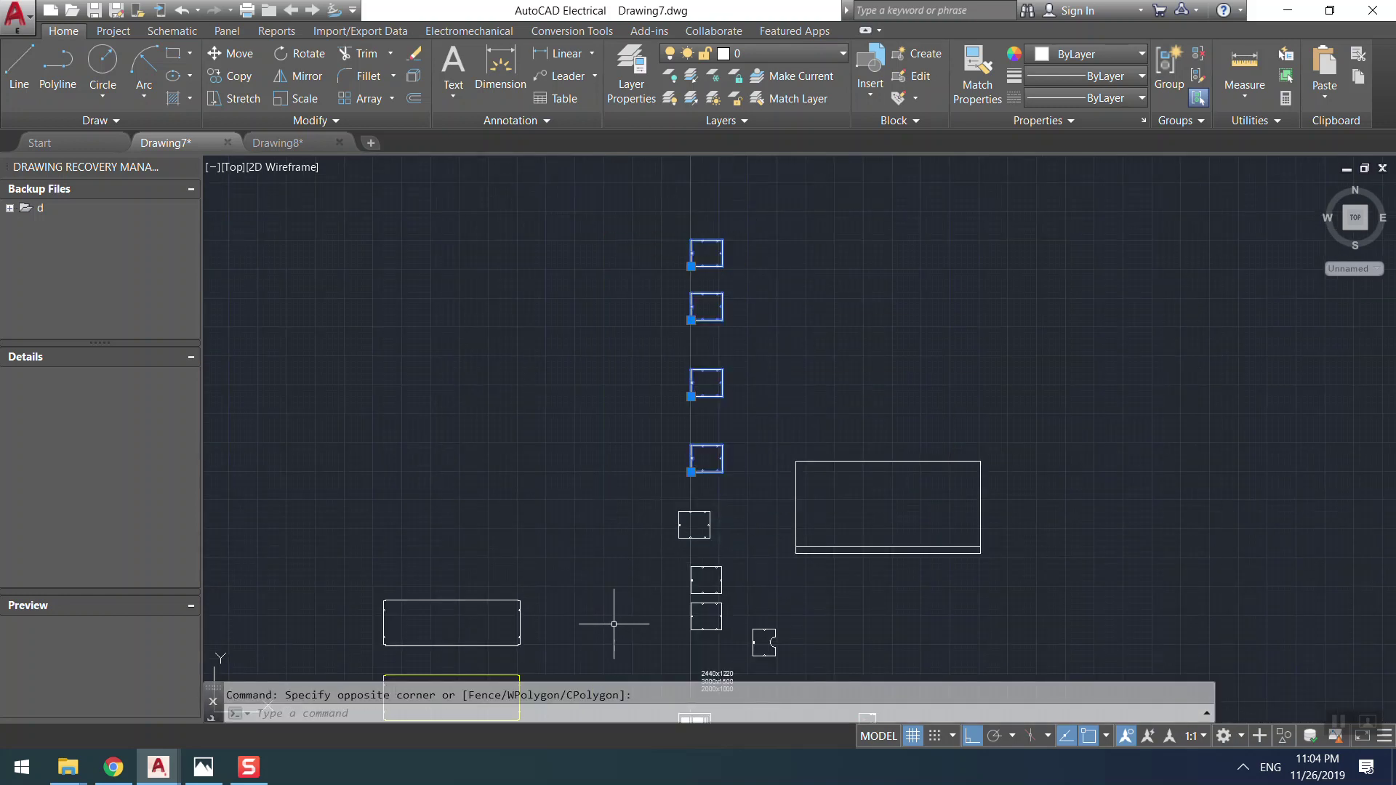
key("Delete")
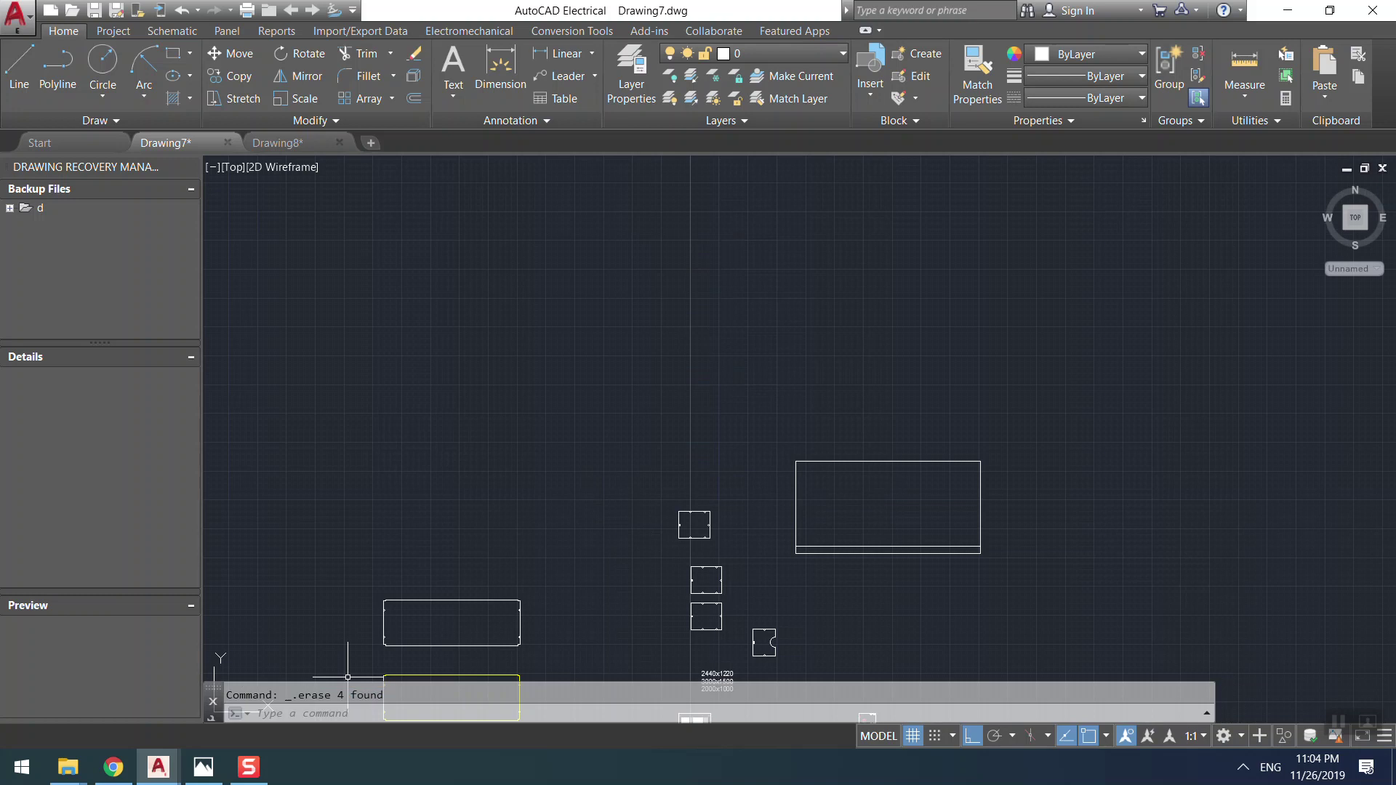
- Examine the original uppermost panel by selecting its edges and holes separately and all together
scroll(775, 502, "up", 2)
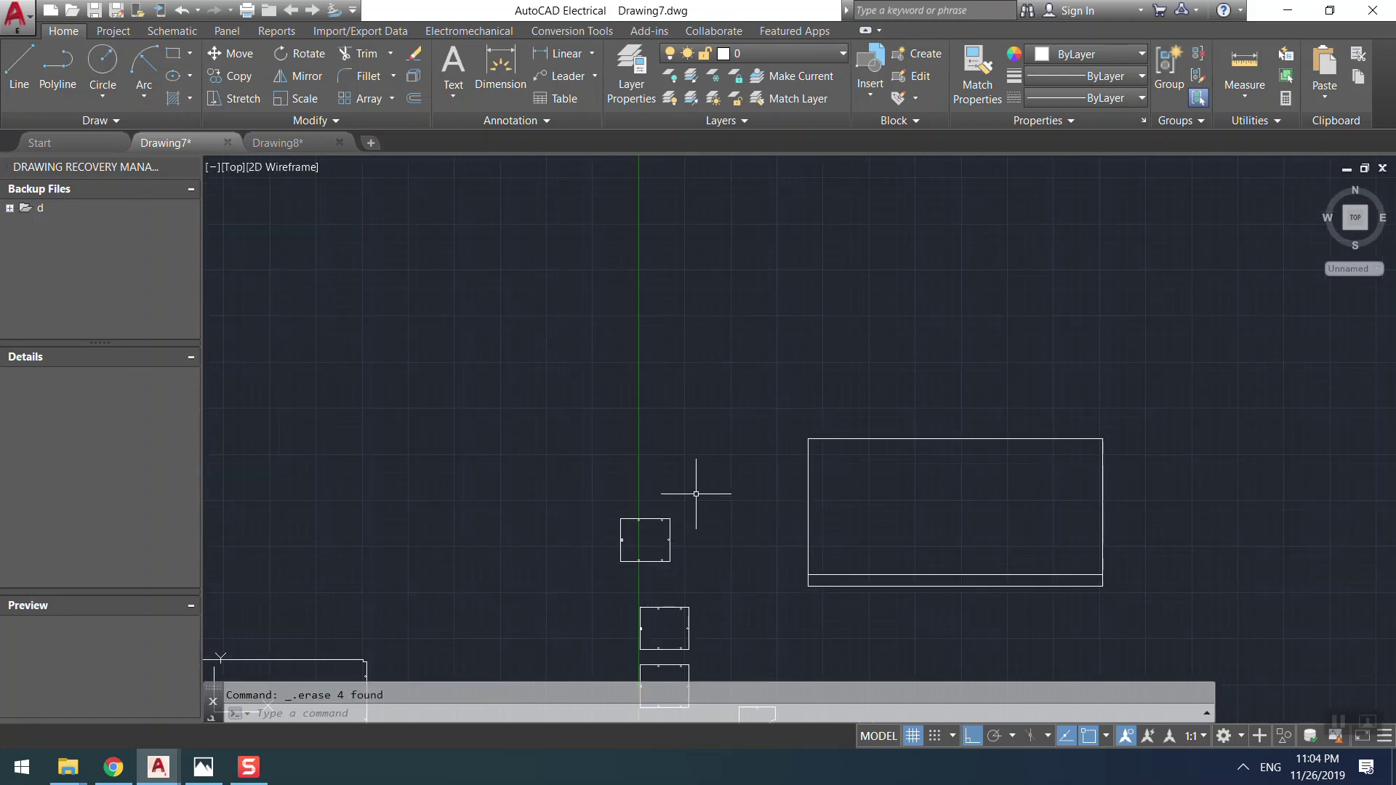
scroll(989, 458, "up", 2)
middle_click_drag(989, 459, 931, 353)
middle_click_drag(509, 466, 514, 455)
key("Escape")
middle_click_drag(677, 513, 683, 444)
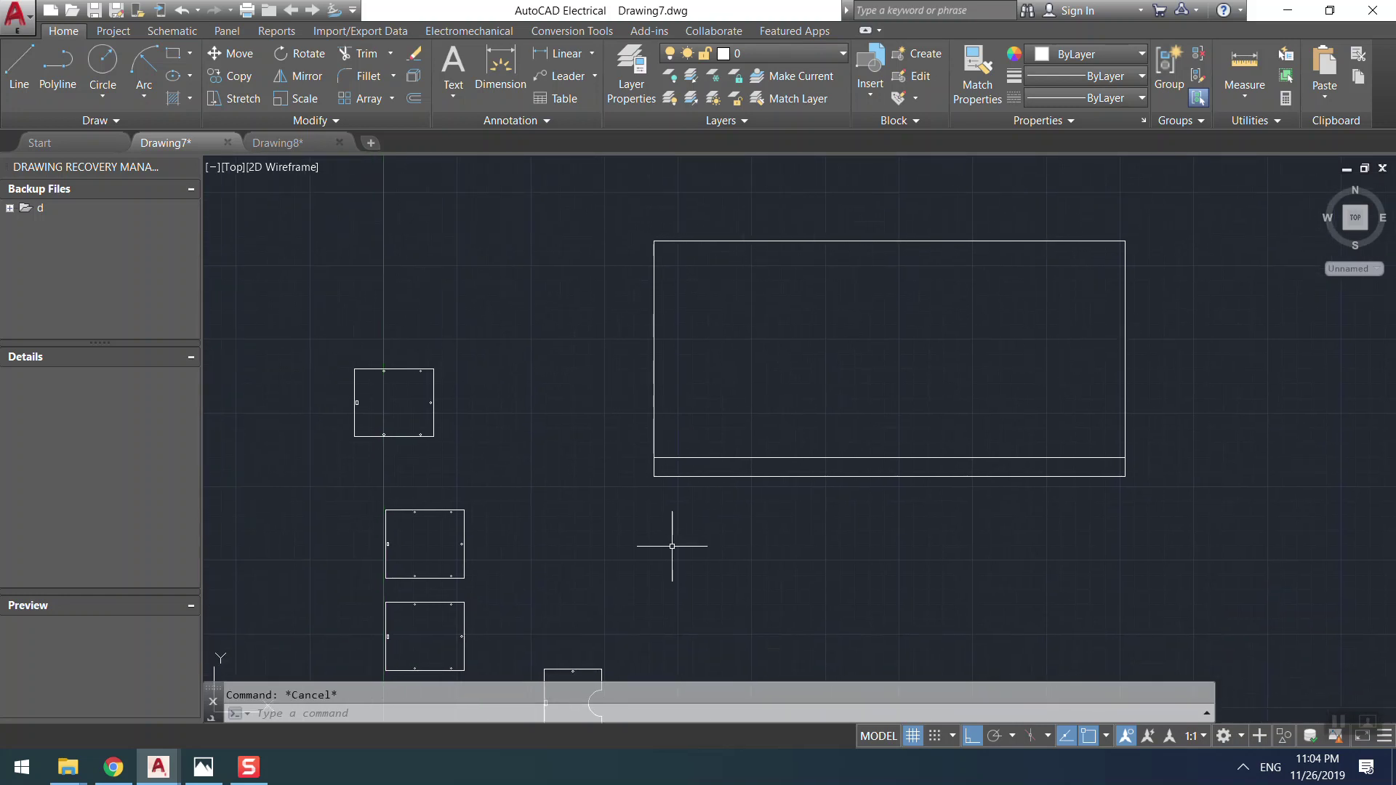
middle_click_drag(531, 378, 708, 399)
scroll(583, 403, "up", 4)
middle_click_drag(601, 439, 654, 296)
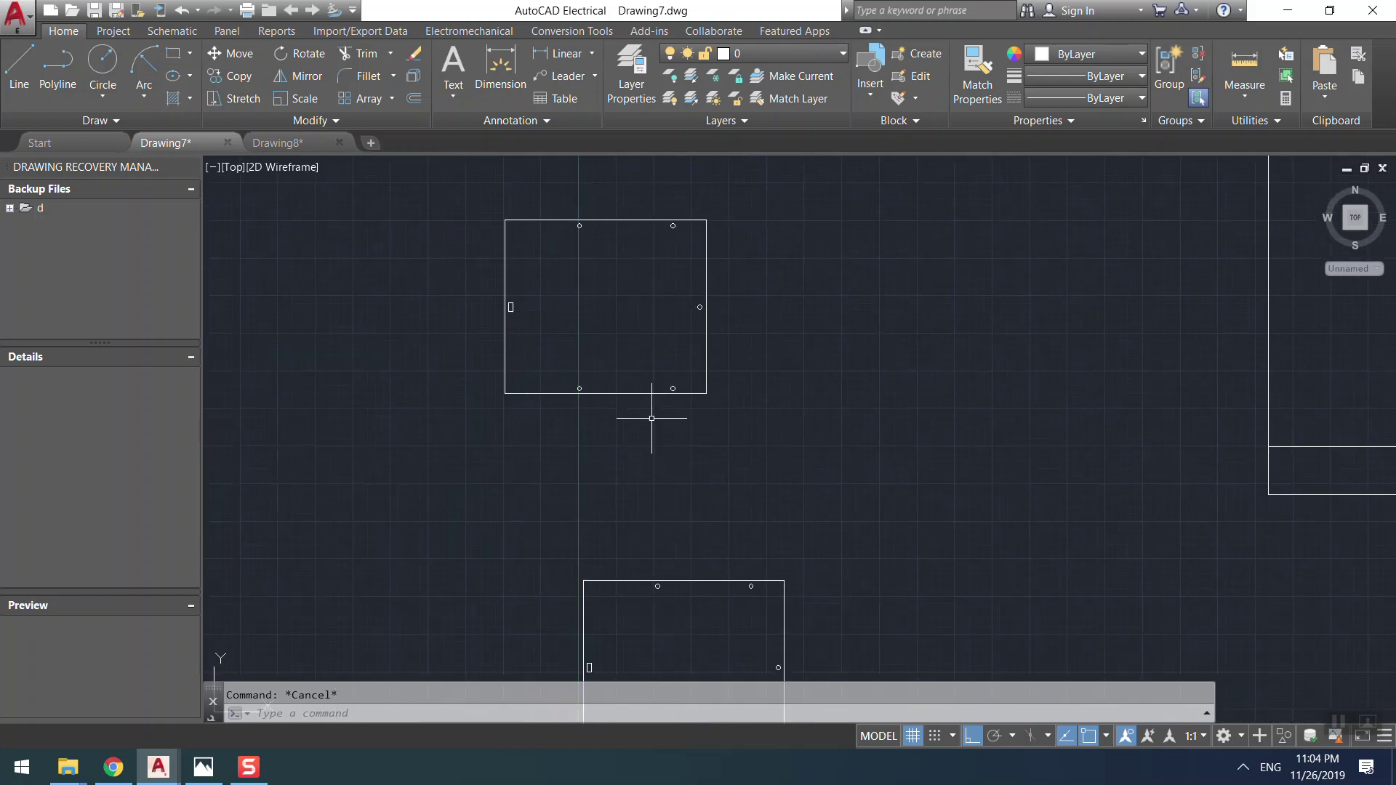
left_click(603, 334)
scroll(556, 392, "down", 4)
scroll(561, 390, "up", 4)
key("Escape")
scroll(601, 406, "up", 2)
left_click(546, 352)
left_click(405, 439)
scroll(563, 437, "down", 2)
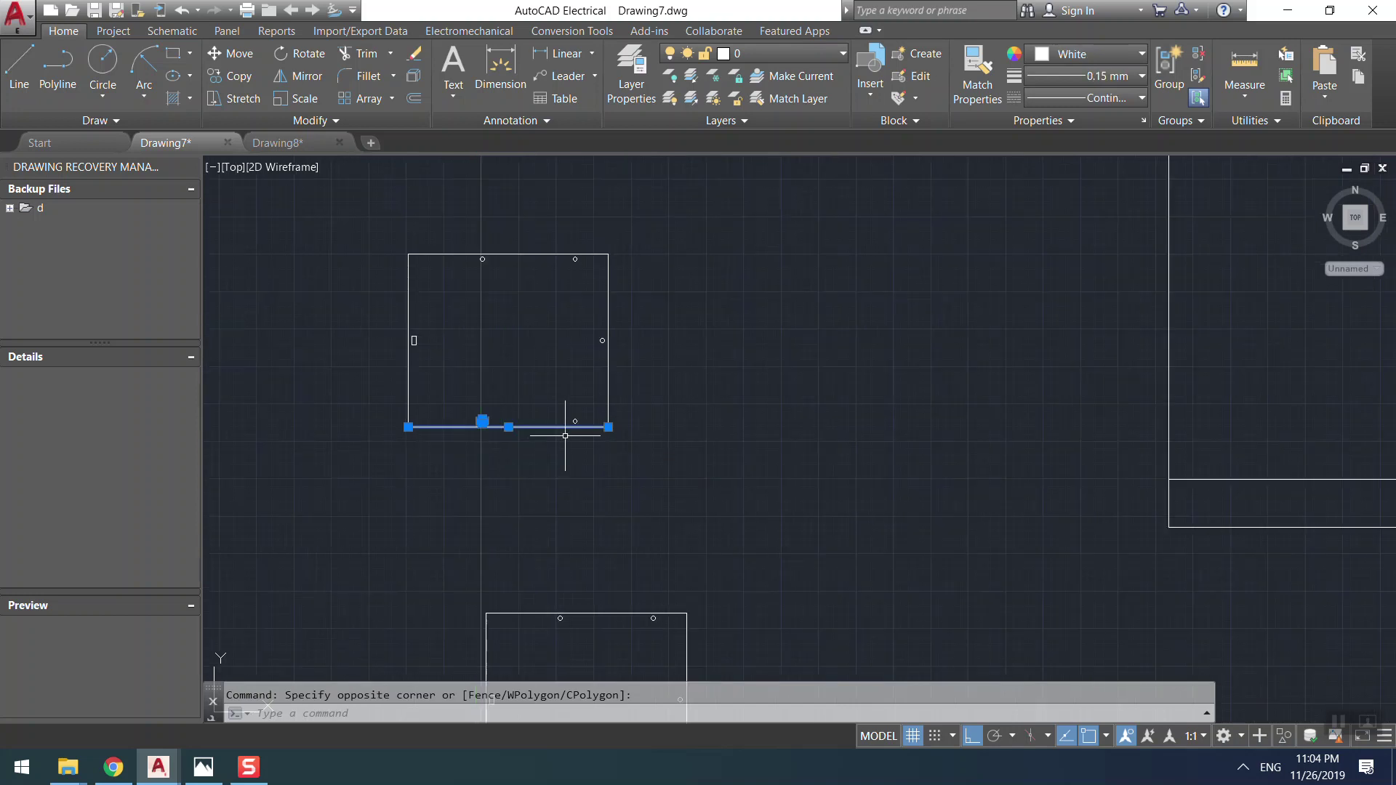
left_click(702, 196)
left_click(408, 477)
key("Escape")
- Erase the upper-left circular hole of the uppermost panel
scroll(509, 364, "up", 4)
scroll(556, 384, "down", 3)
scroll(405, 408, "up", 6)
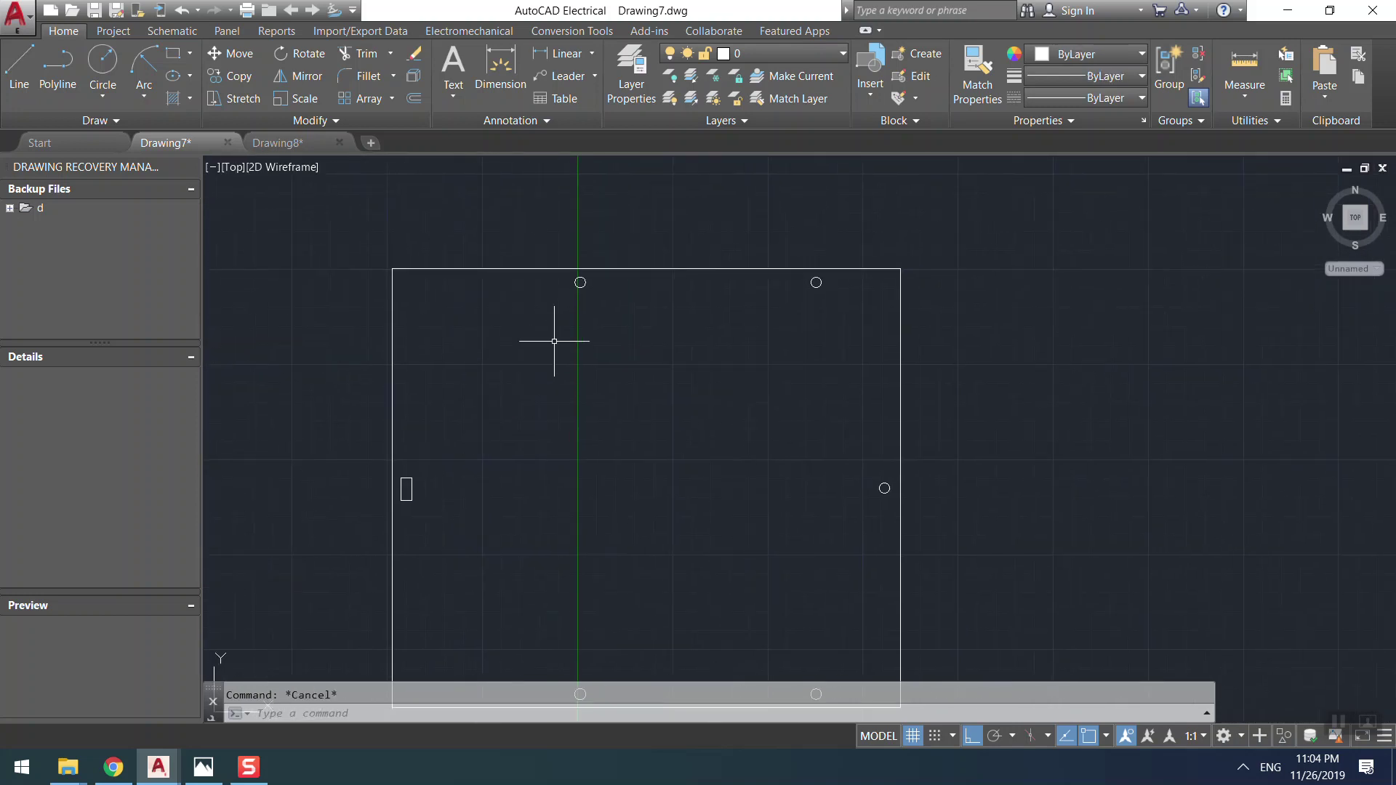
left_click(646, 191)
left_click(514, 263)
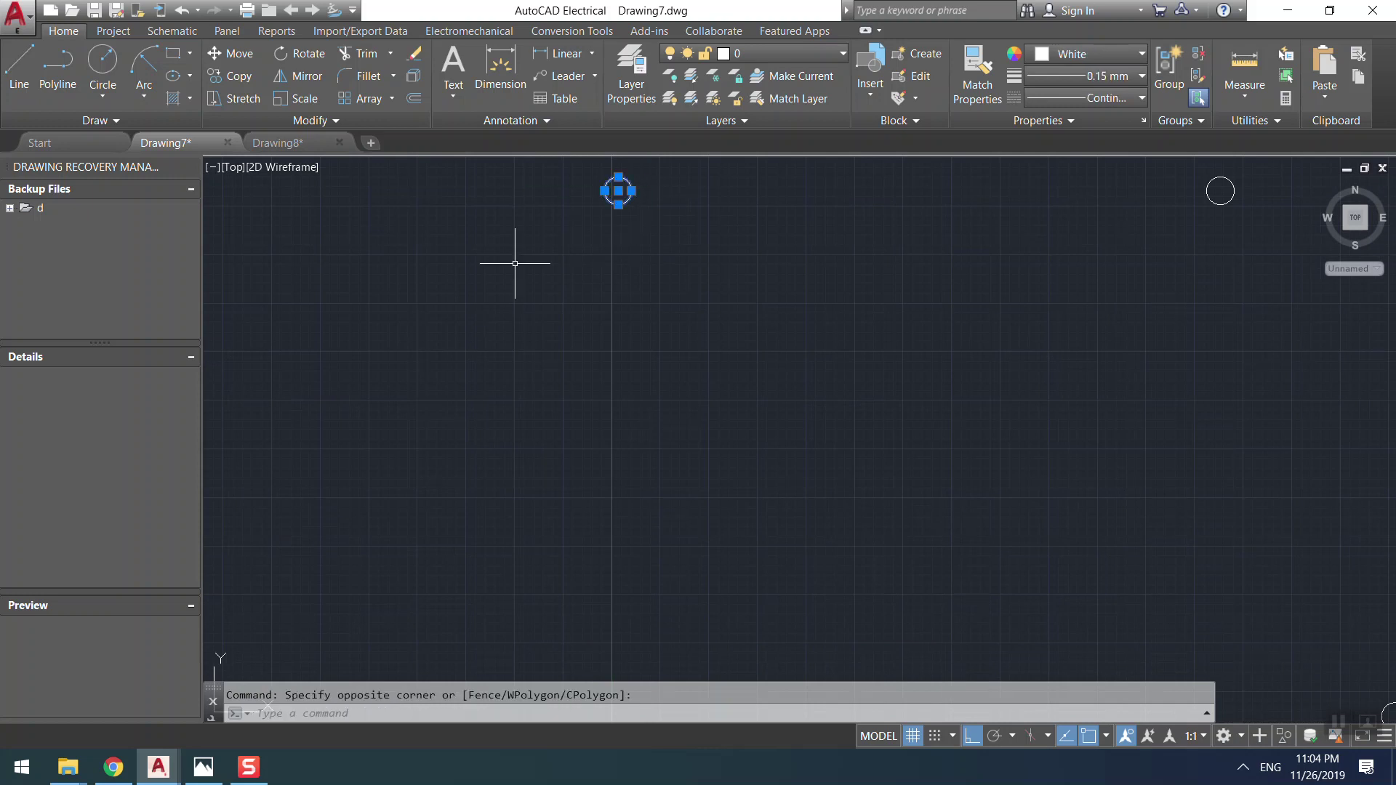
left_click(627, 198)
key("Delete")
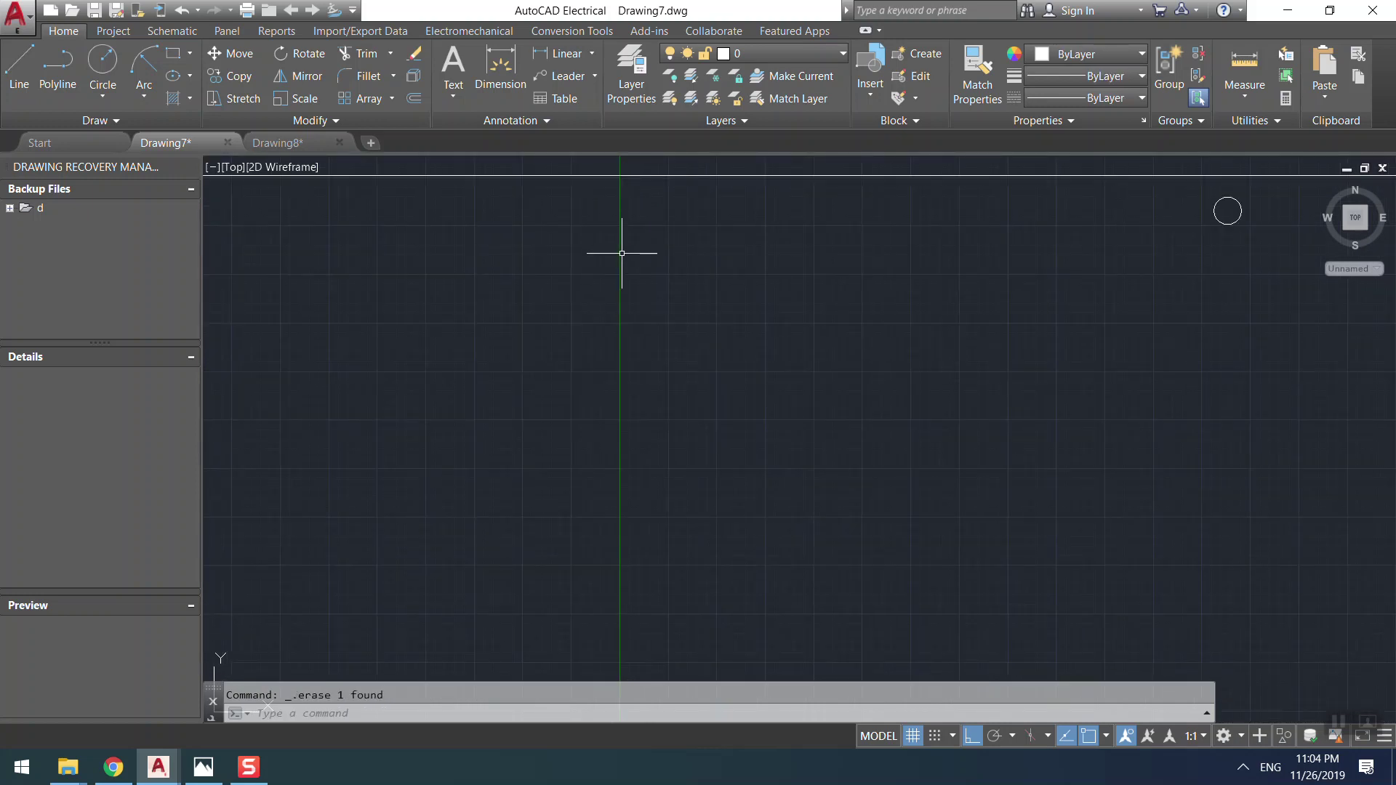
- Undo the deletion of the panel's circular hole
key("ctrl+z")
key("ctrl+z")
key("ctrl+z")
- Copy the whole uppermost panel with all its holes to the clipboard
left_click(1007, 271)
left_click(627, 580)
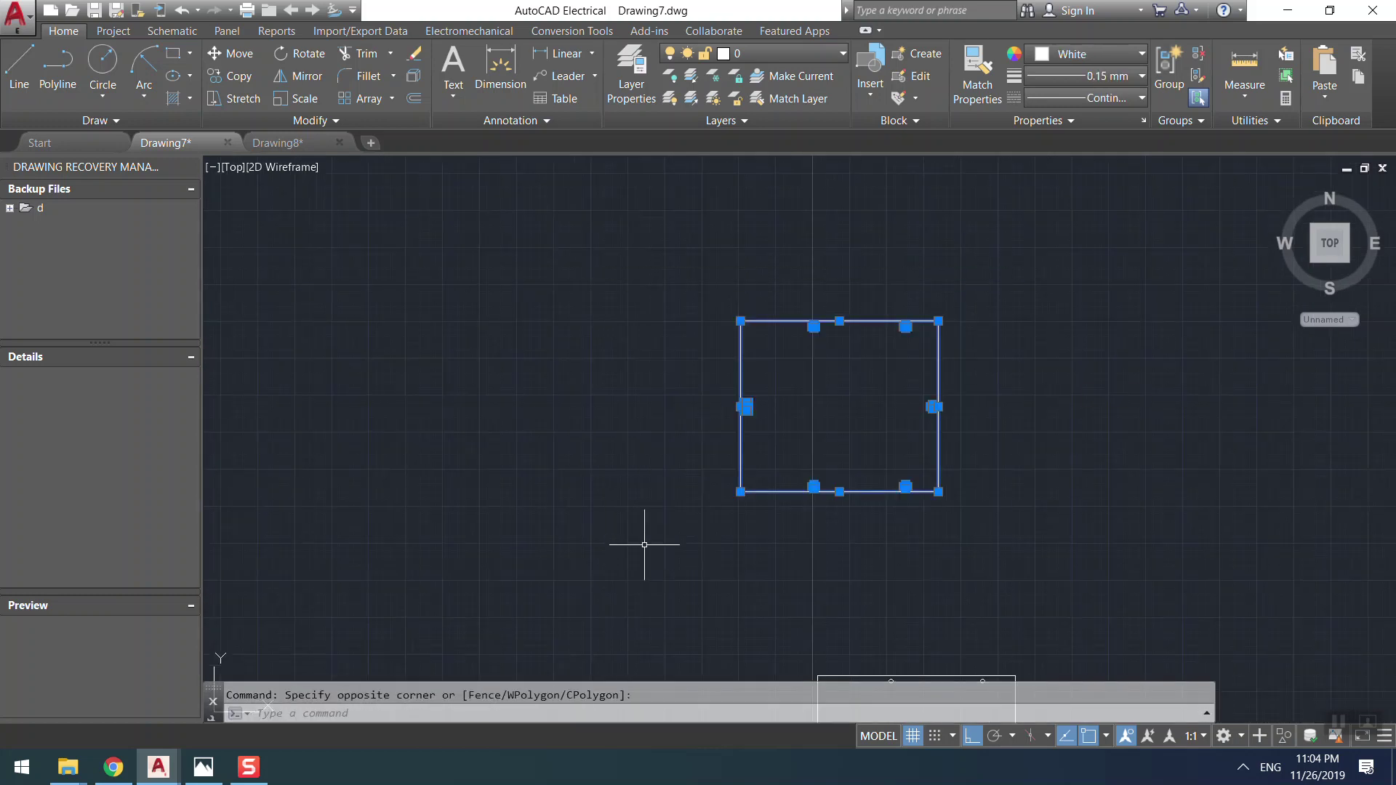
key("Escape")
left_click(1037, 242)
left_click(552, 566)
key("ctrl+c")
key("Escape")
scroll(519, 487, "down", 1)
middle_click_drag(518, 486, 291, 656)
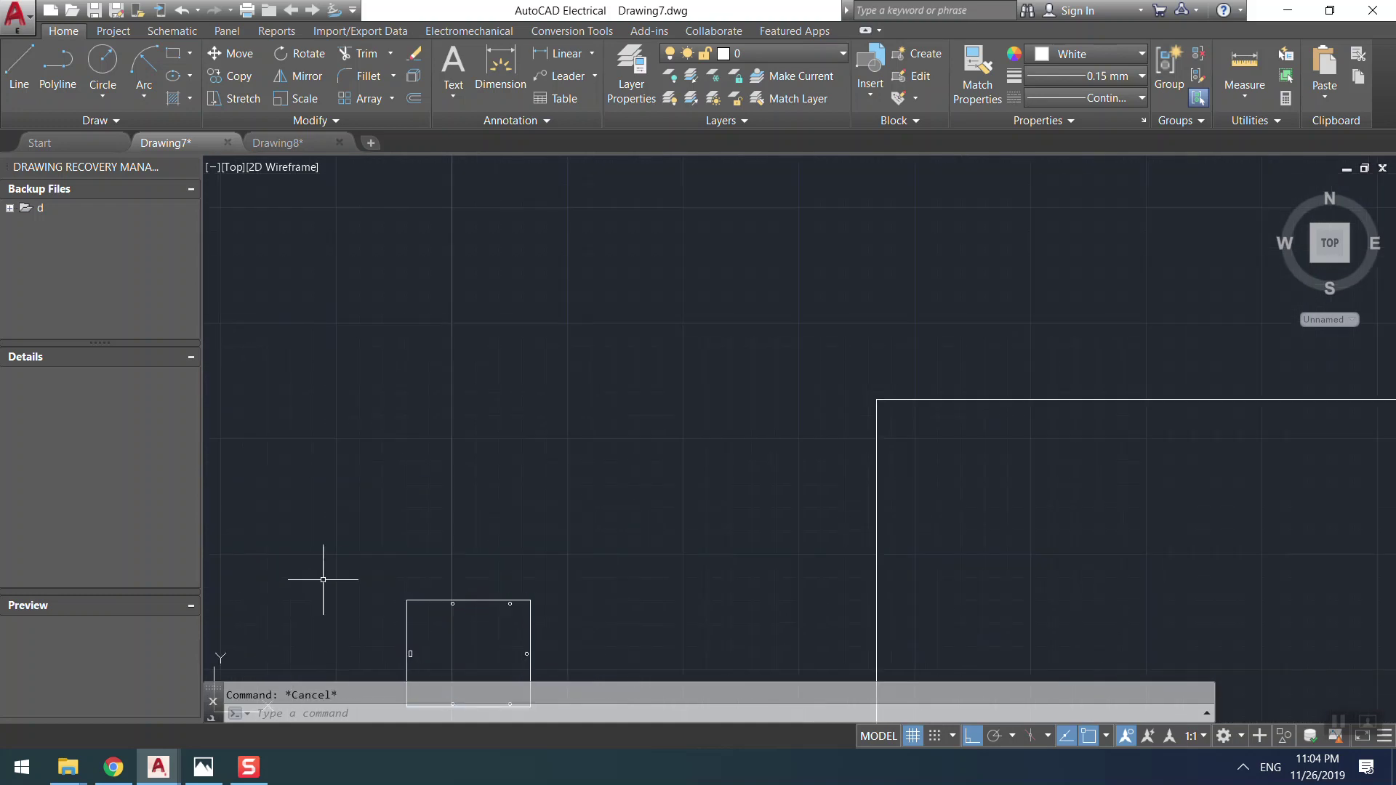
- Paste the copied panel as a block just above and left of the original panel
key("ctrl+shift+v")
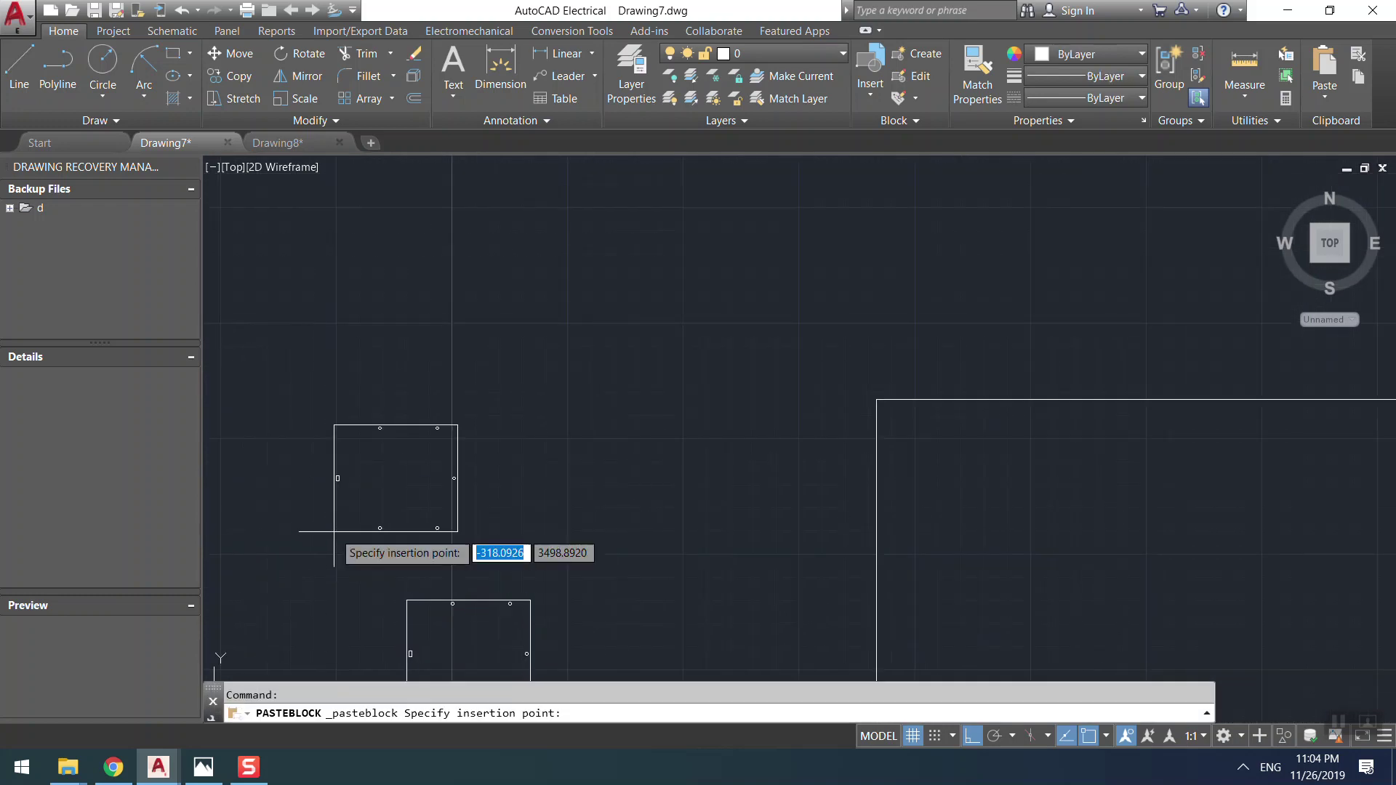
left_click(334, 531)
left_click(458, 411)
left_click(388, 483)
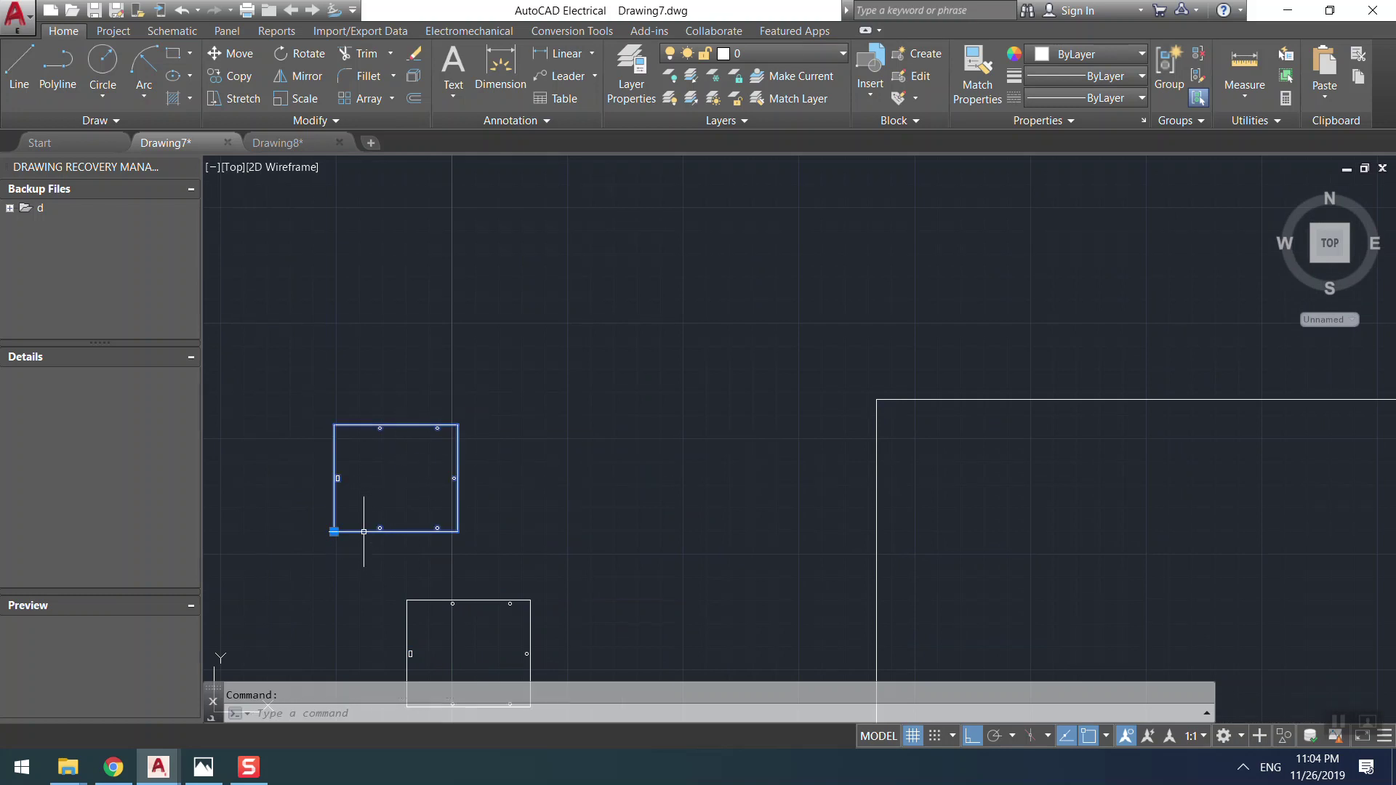
scroll(394, 441, "down", 2)
scroll(390, 509, "up", 10)
key("Escape")
- Copy the panel block by its lower-left corner to where the sheet's left edge meets the lower margin line
scroll(361, 518, "down", 8)
left_click(512, 383)
left_click(311, 531)
middle_click_drag(311, 530, 319, 359)
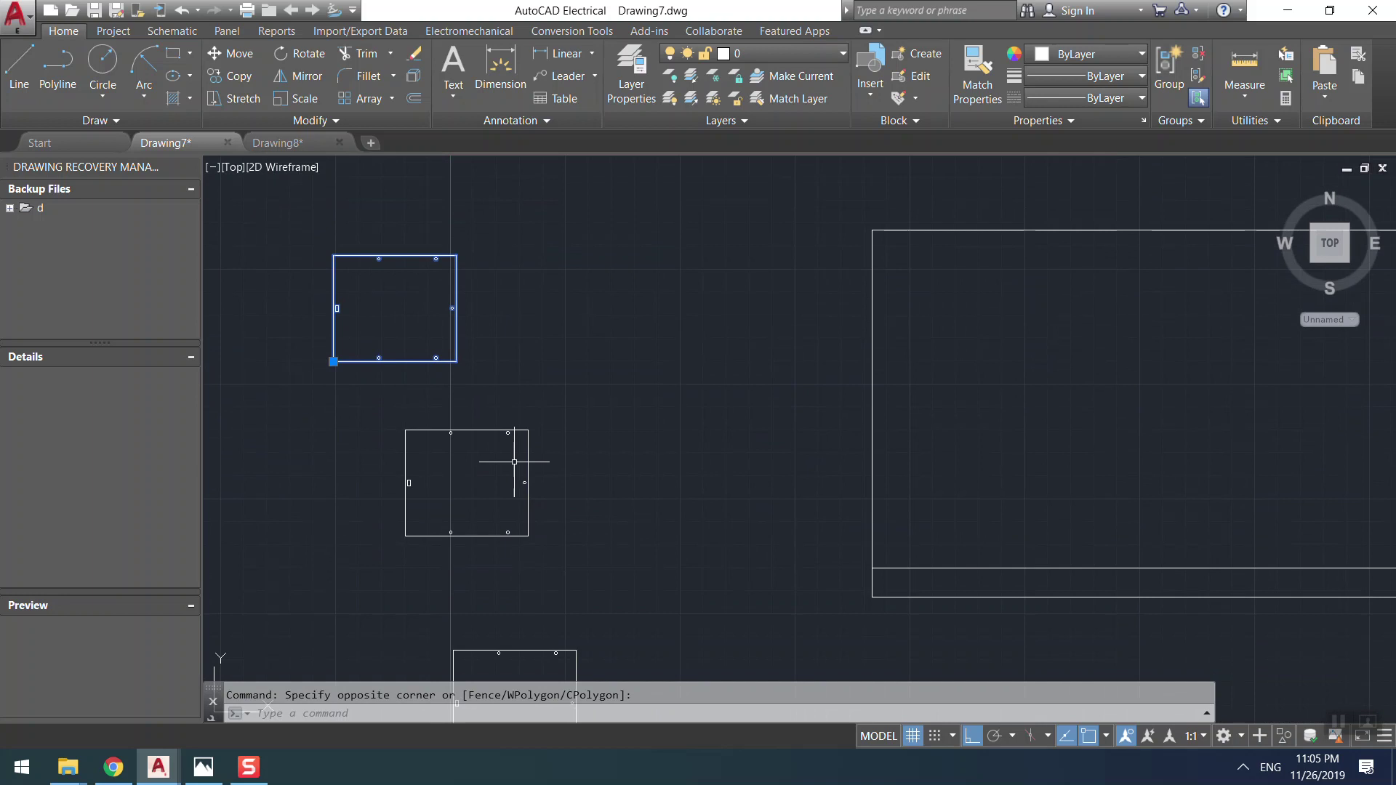
type("c")
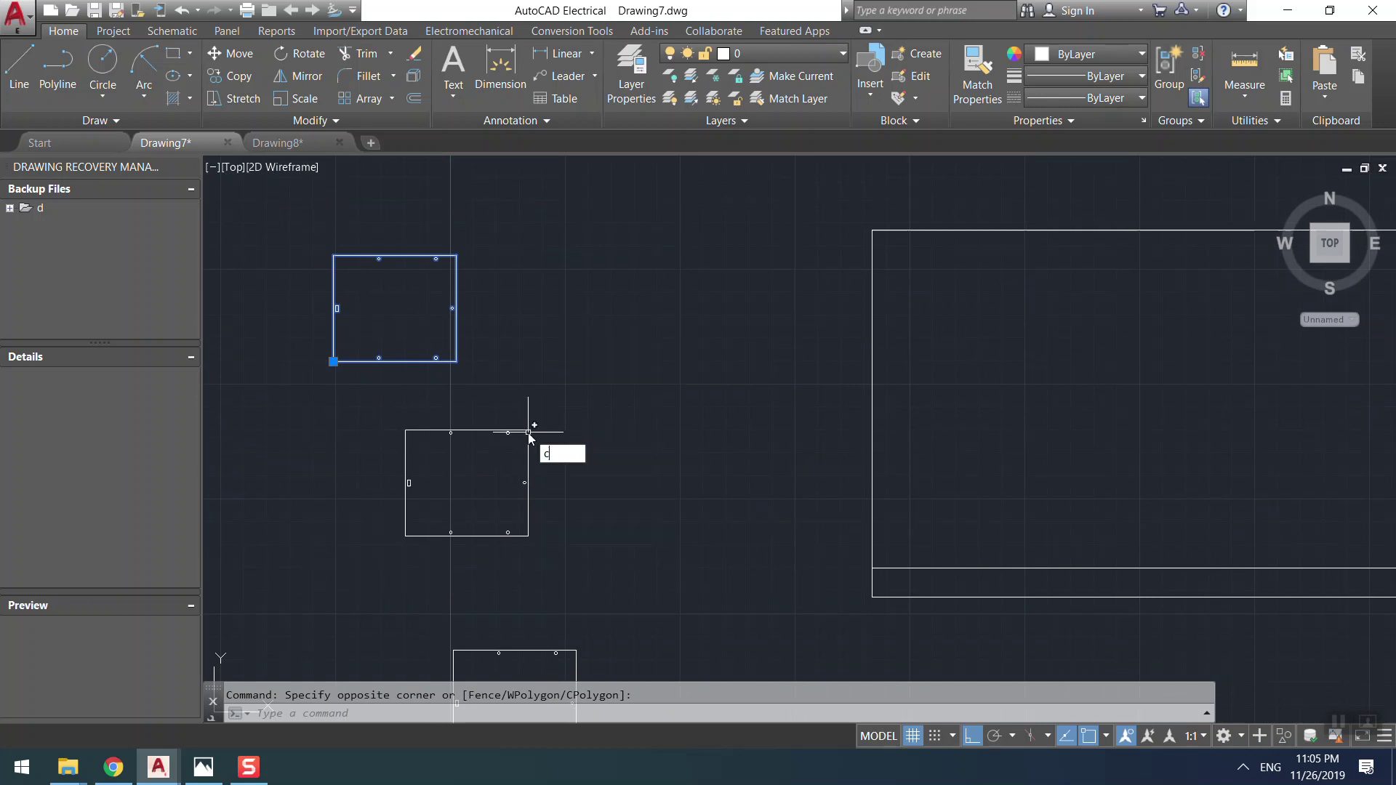
type("o")
key("Return")
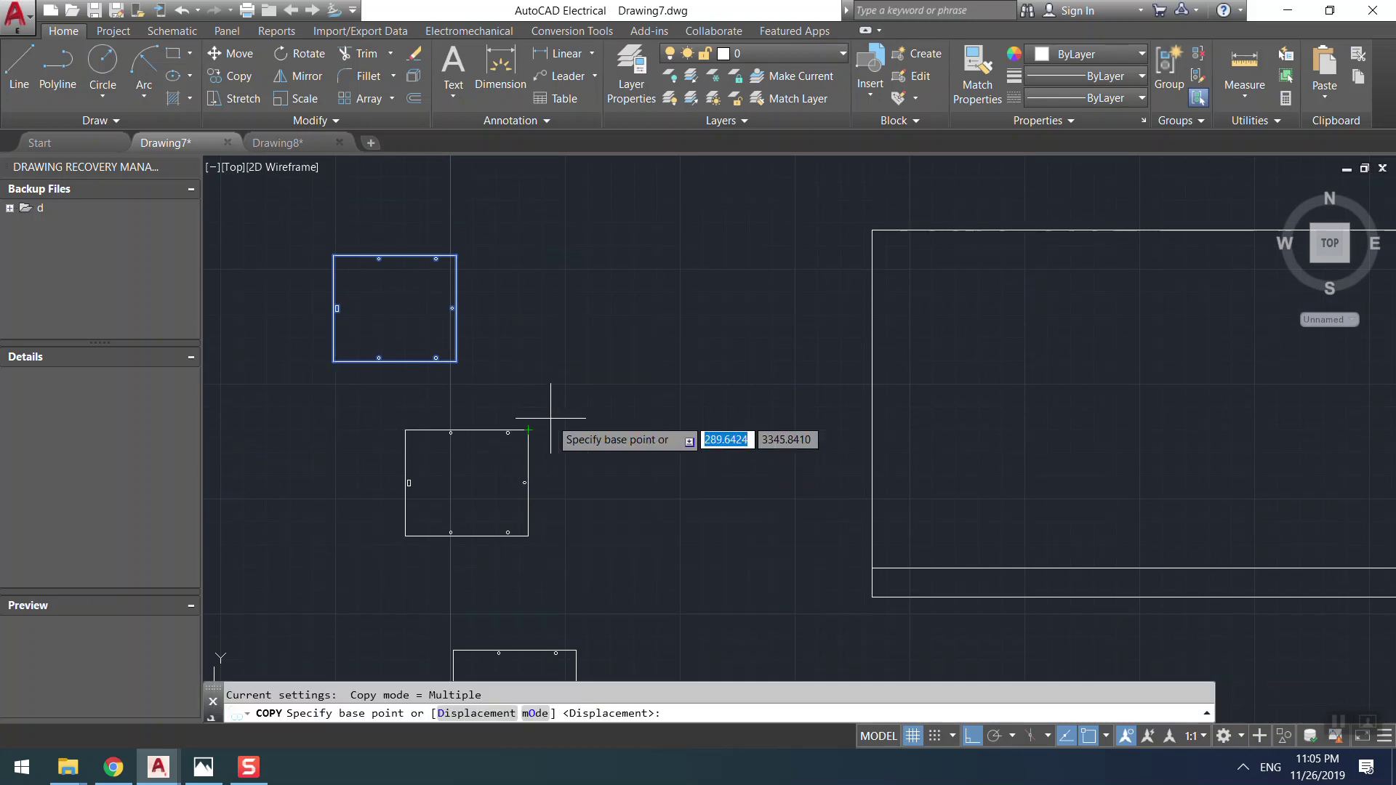
left_click(333, 362)
scroll(1007, 582, "up", 4)
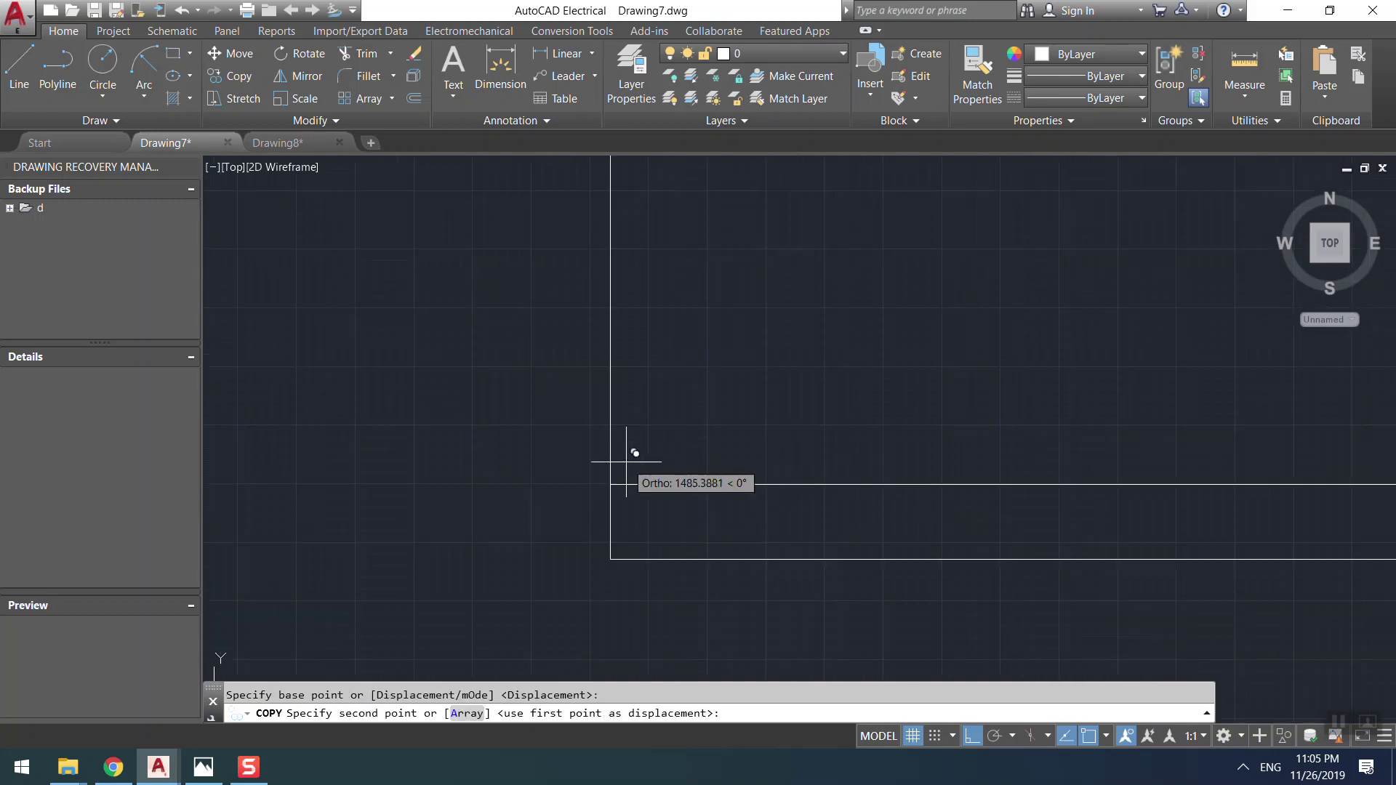
left_click(610, 484)
scroll(654, 399, "down", 2)
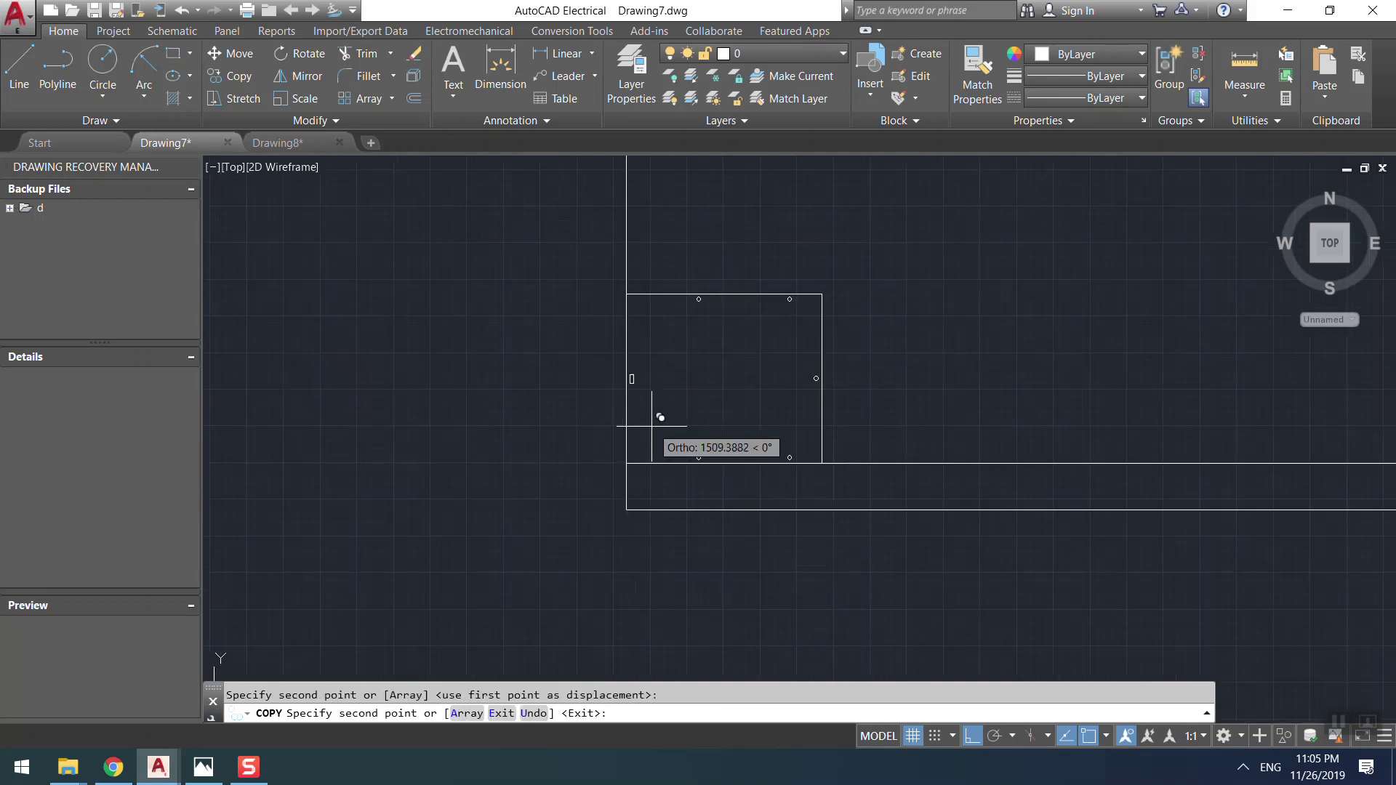
key("Escape")
- Copy the panel block at the sheet's lower-left along the margin line to its right, leaving a 5-unit gap
left_click(881, 328)
left_click(757, 399)
scroll(757, 397, "down", 2)
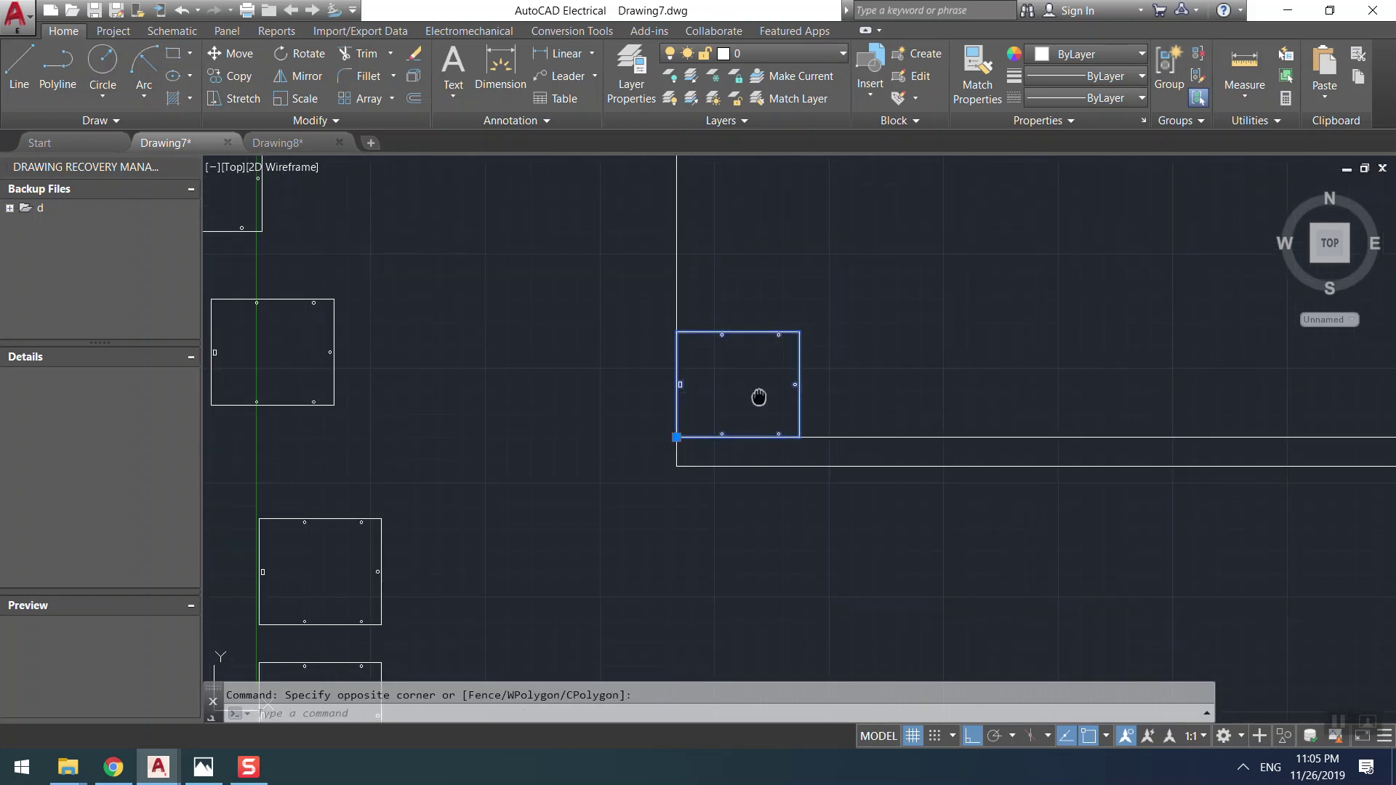
middle_click_drag(757, 398, 583, 405)
scroll(551, 411, "up", 2)
scroll(659, 473, "up", 3)
scroll(804, 536, "down", 5)
scroll(841, 442, "up", 4)
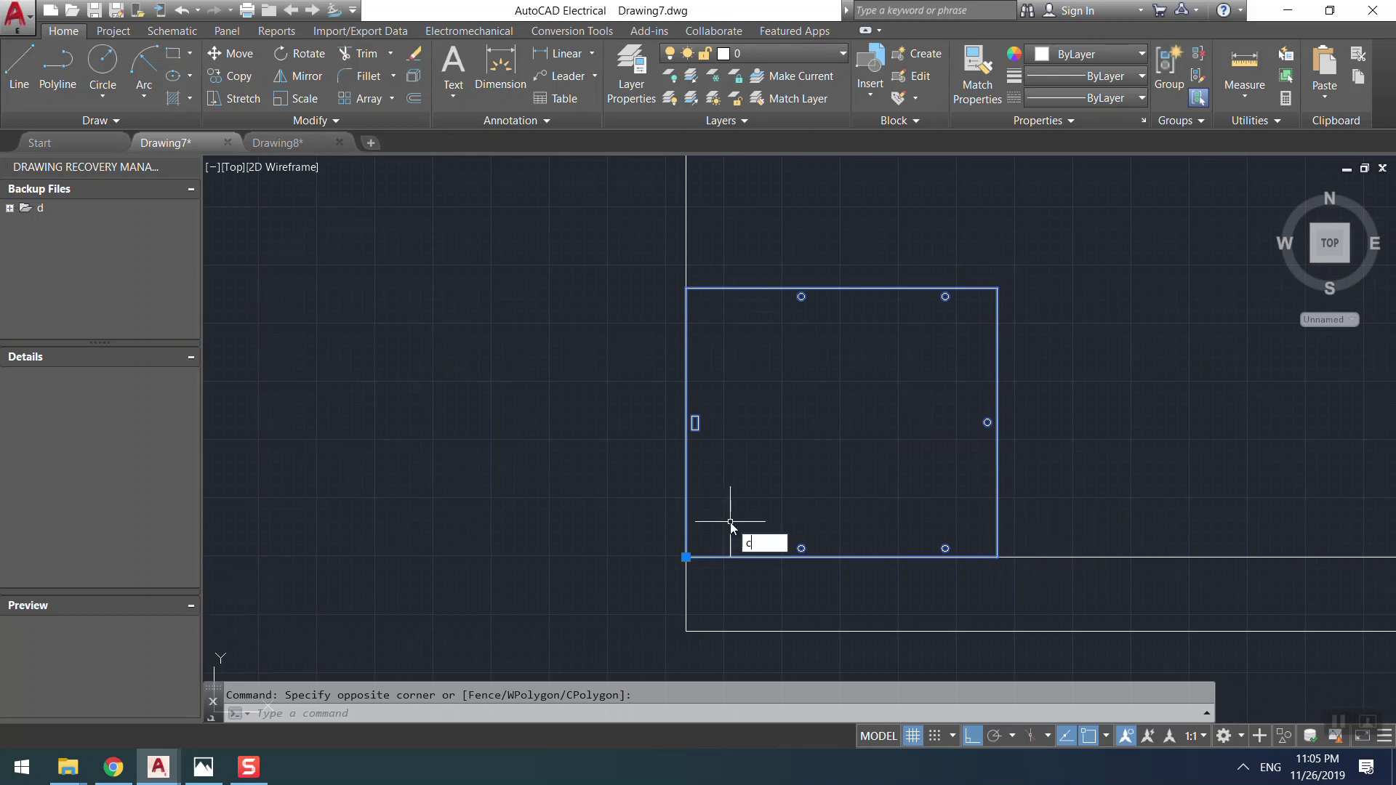
type("o")
key("Return")
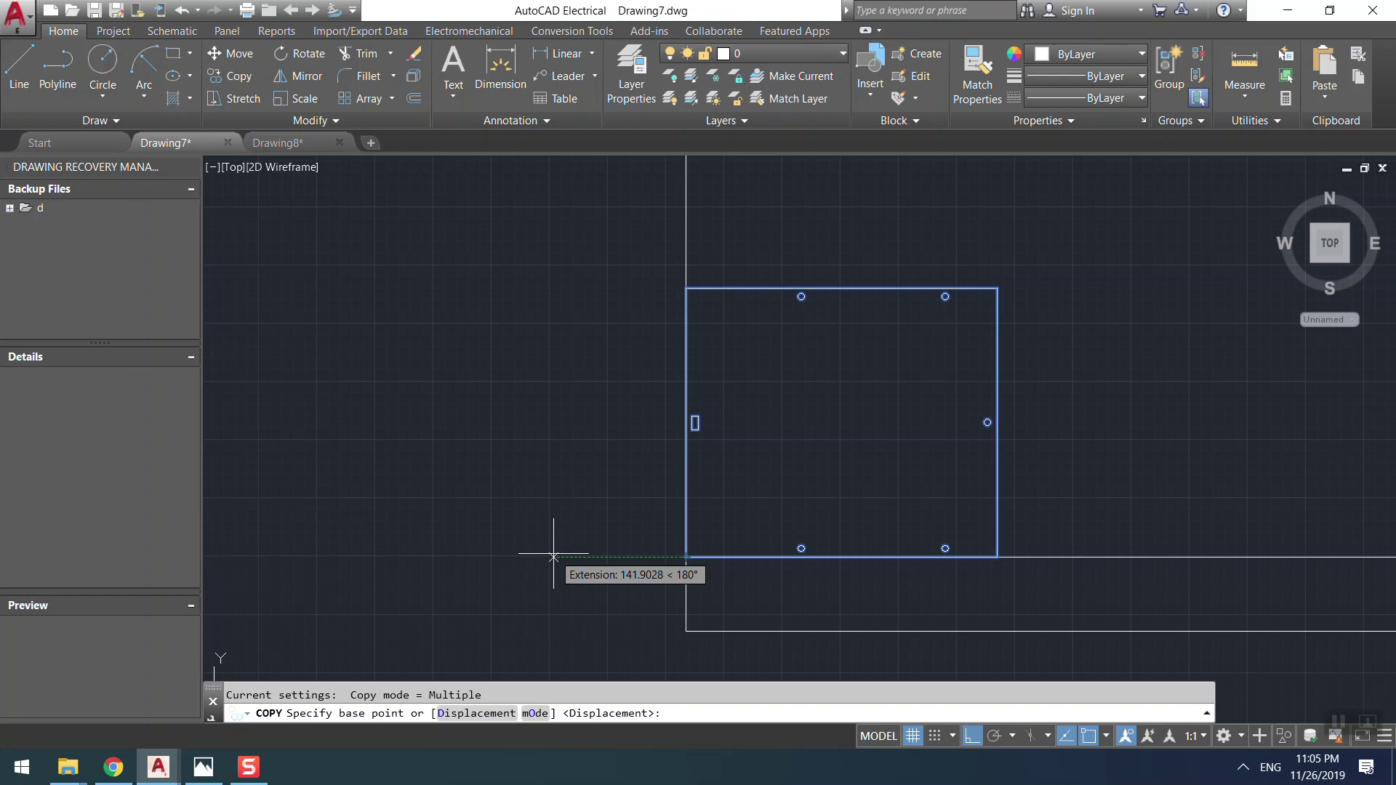
type("5")
key("Return")
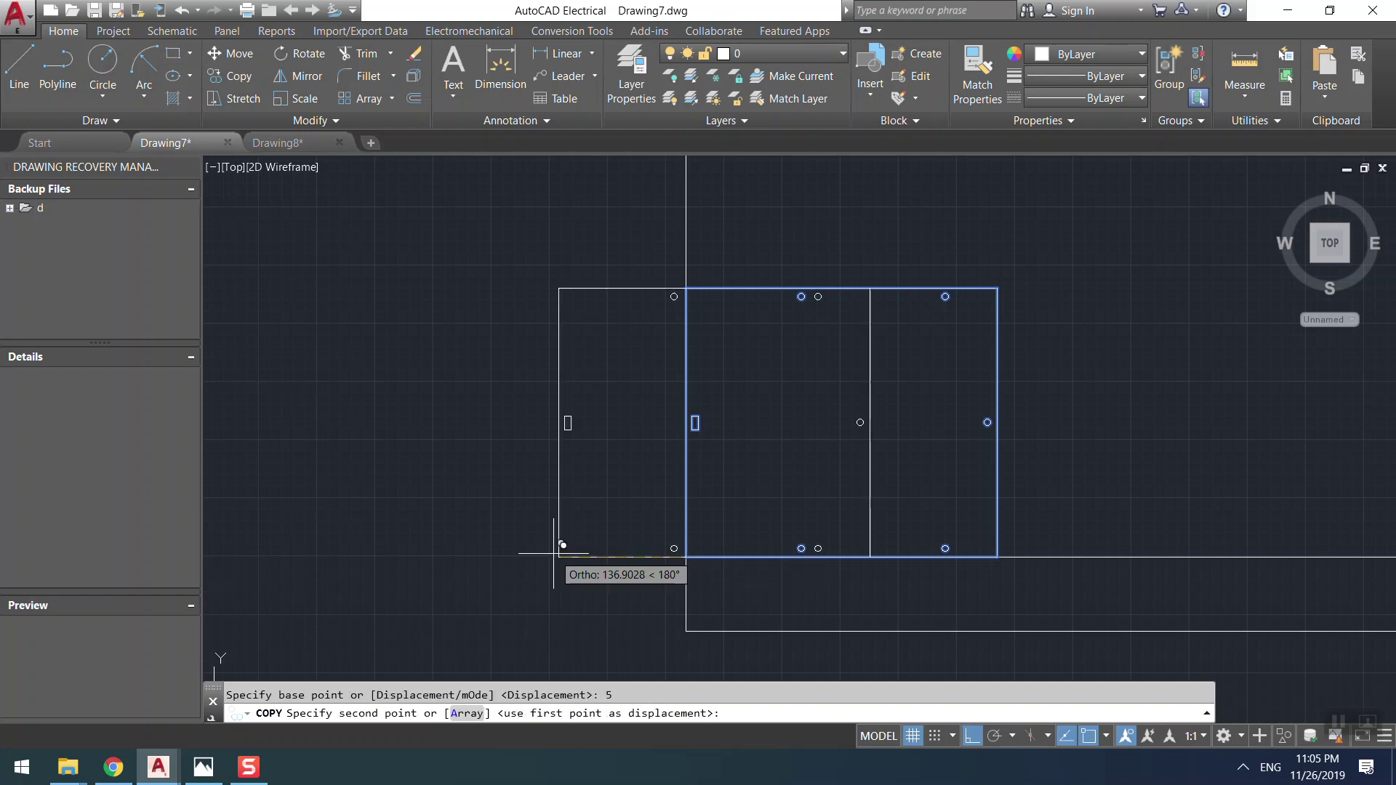
left_click(1000, 556)
- Place further copies of the panel along the lower margin line with the same 5-unit gaps to complete a row of five
middle_click_drag(957, 556, 195, 531)
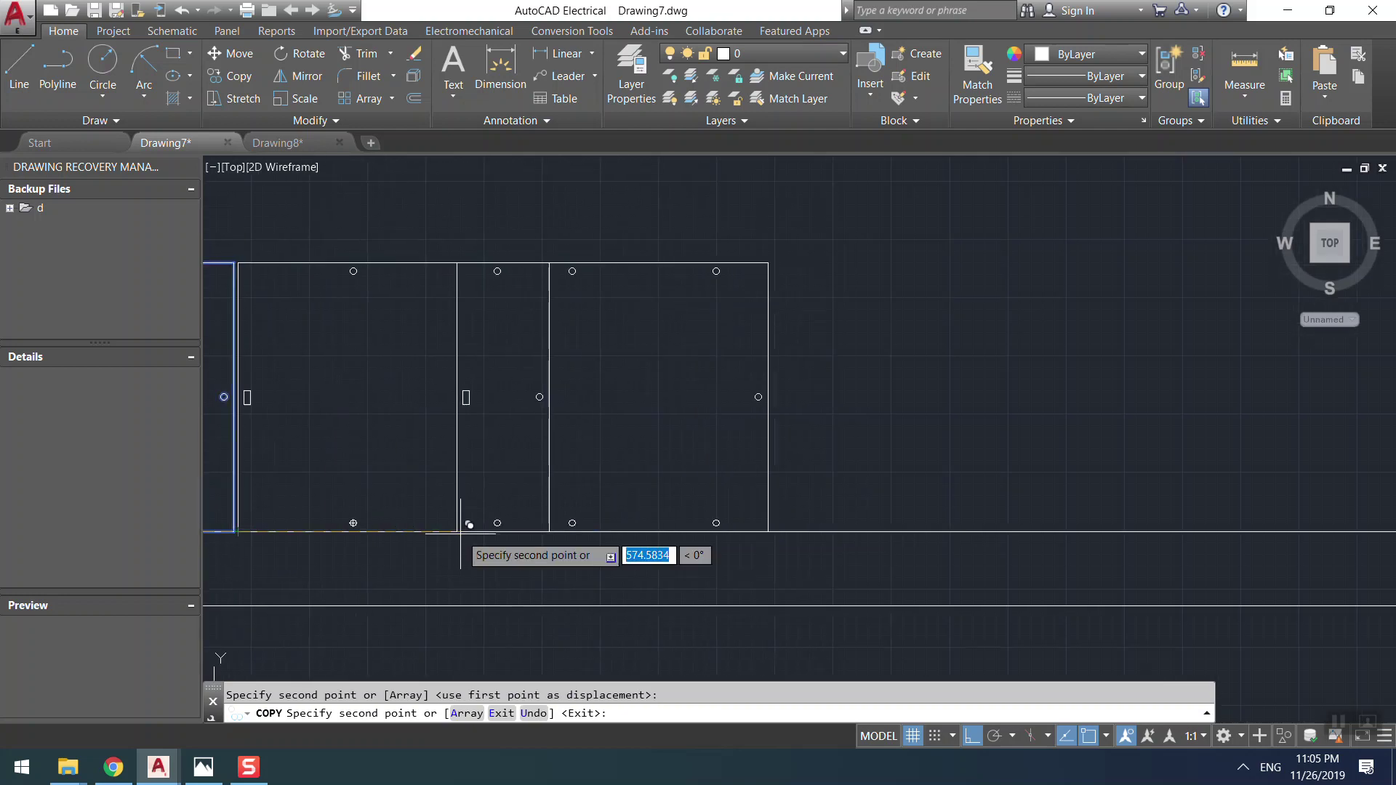
left_click(553, 532)
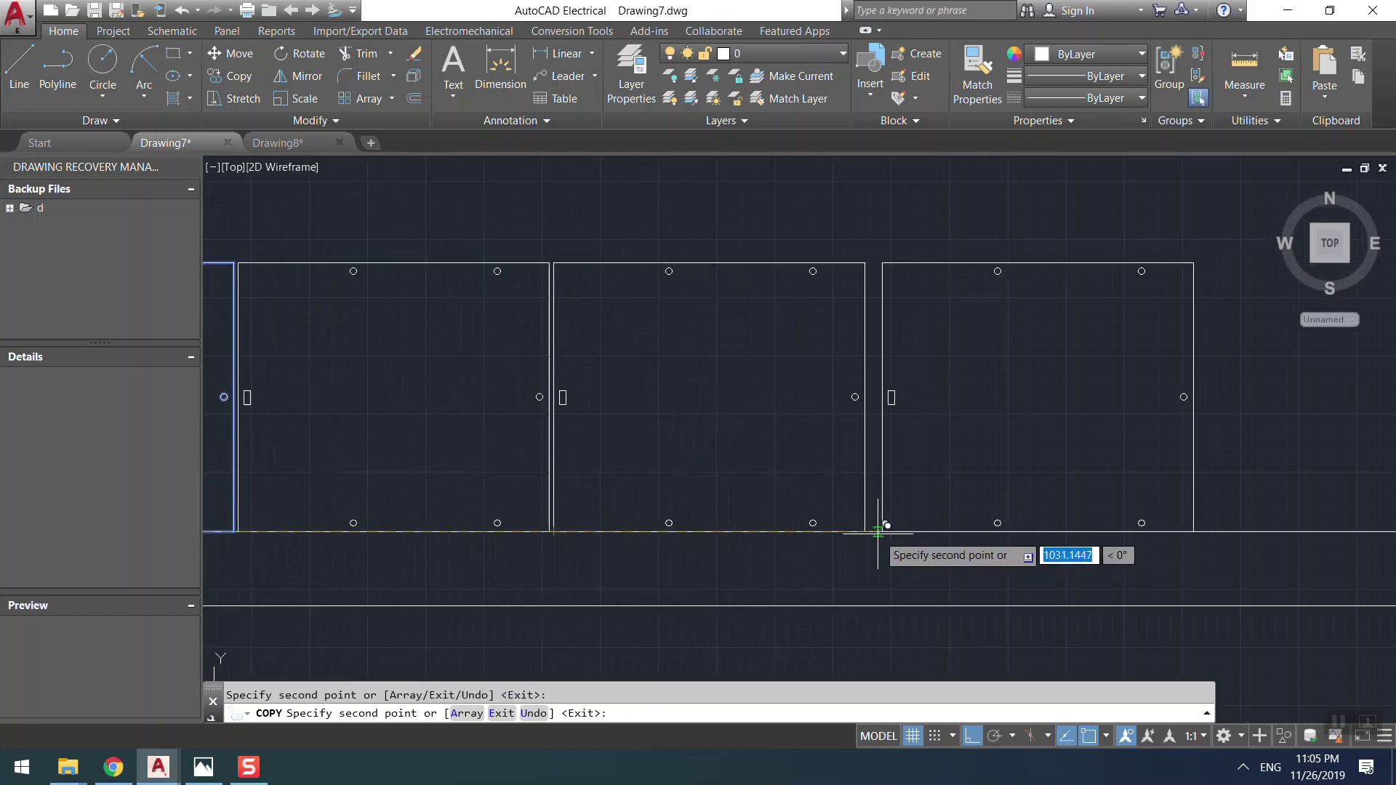
middle_click_drag(855, 526, 613, 507)
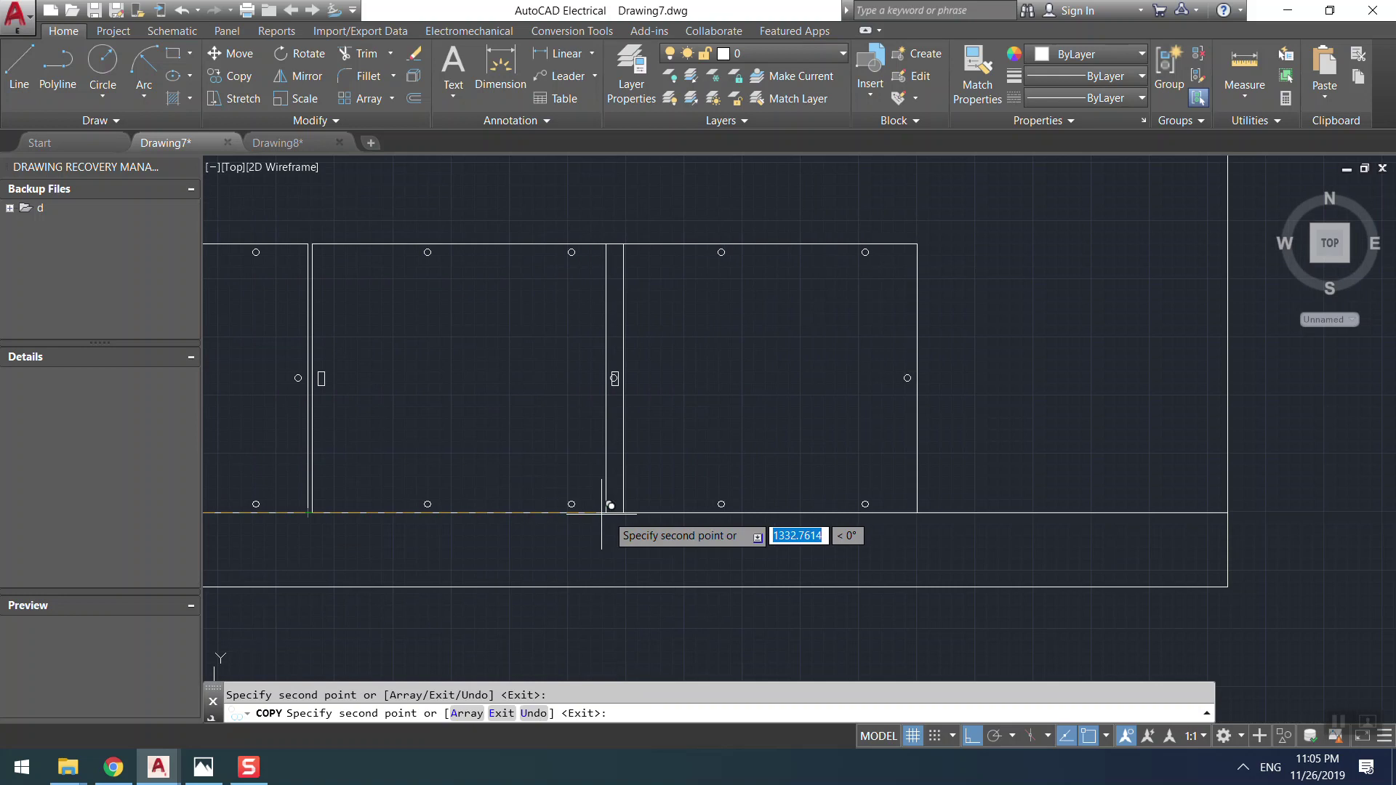
left_click(624, 513)
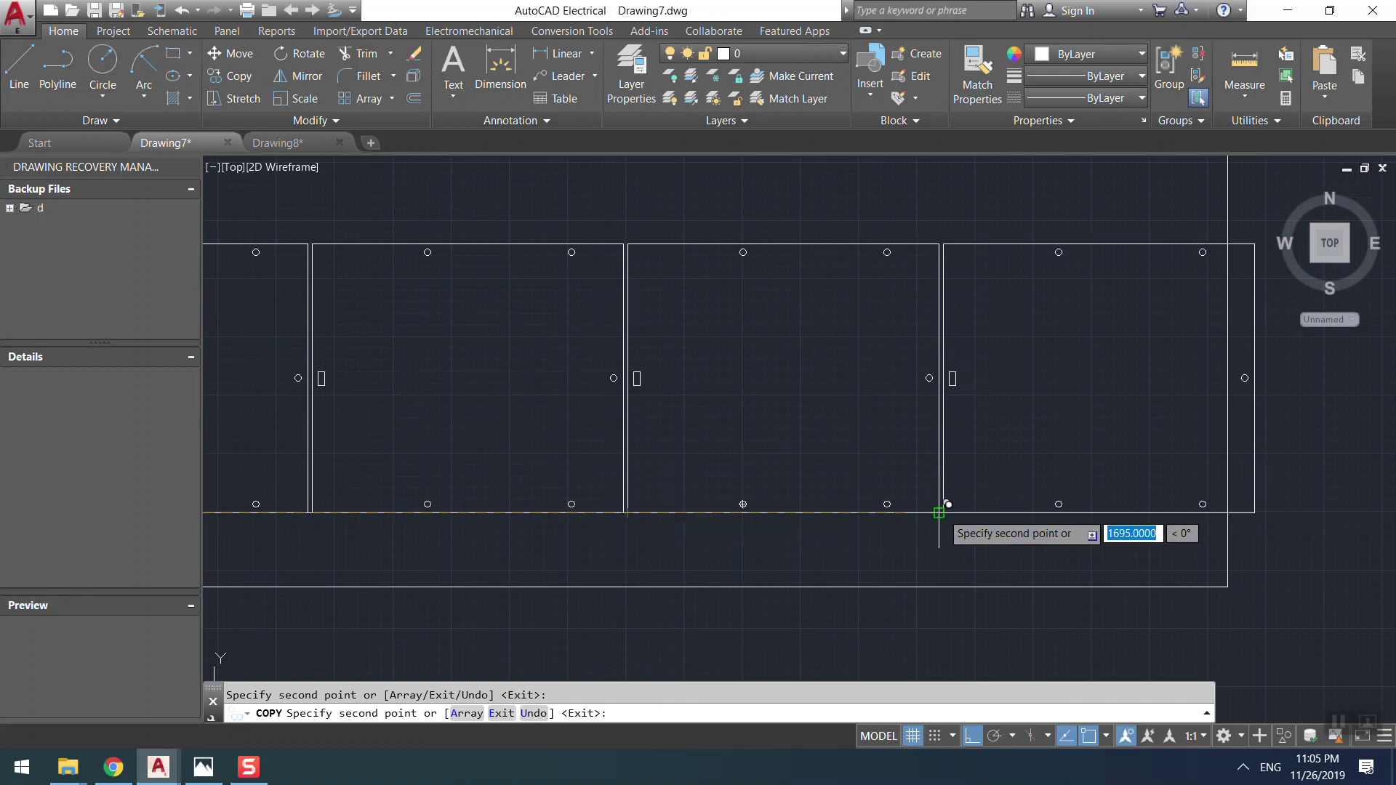
scroll(865, 507, "down", 5)
key("Escape")
- Copy the row of five panels upward twice with 5-unit gaps between rows, making three rows on the sheet
left_click(892, 348)
left_click(367, 446)
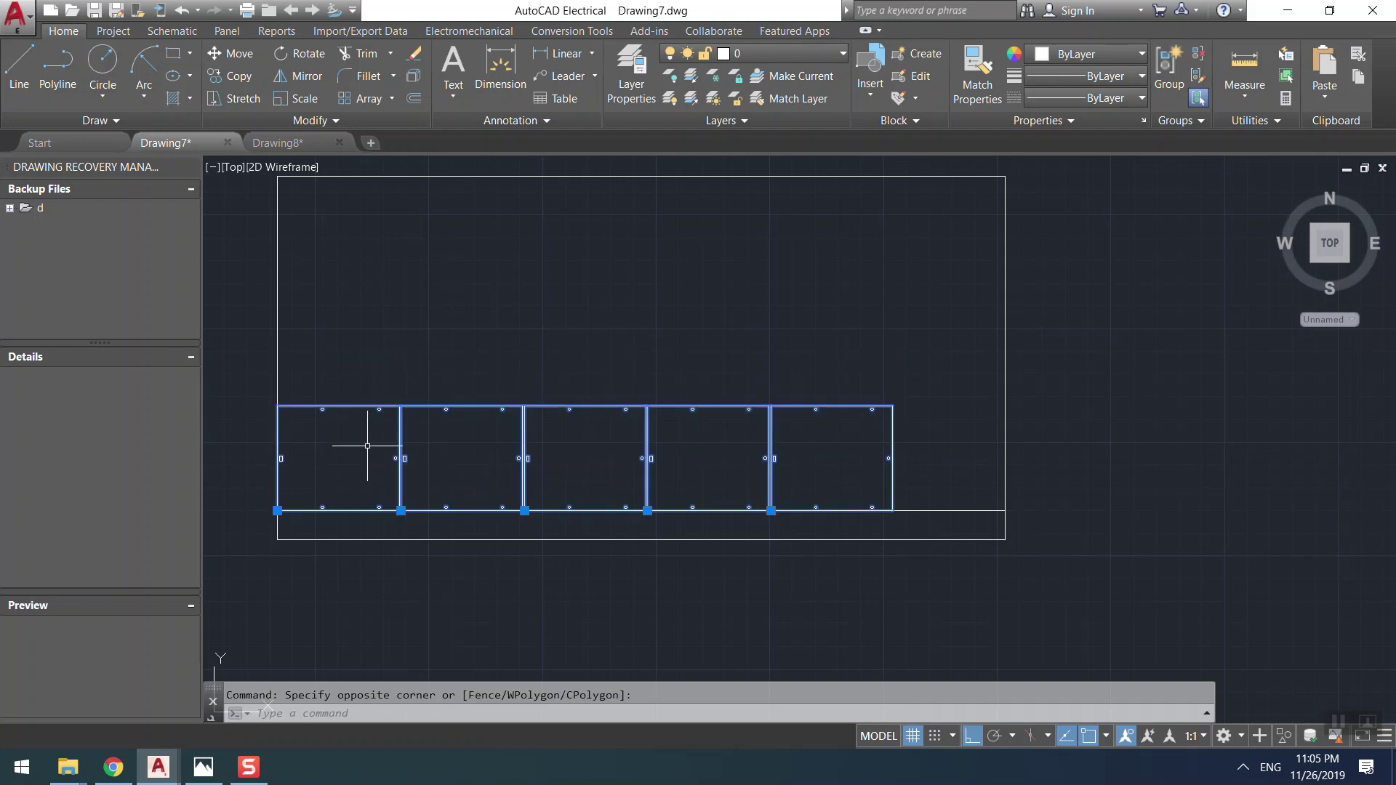
type("co")
key("Return")
scroll(341, 548, "up", 4)
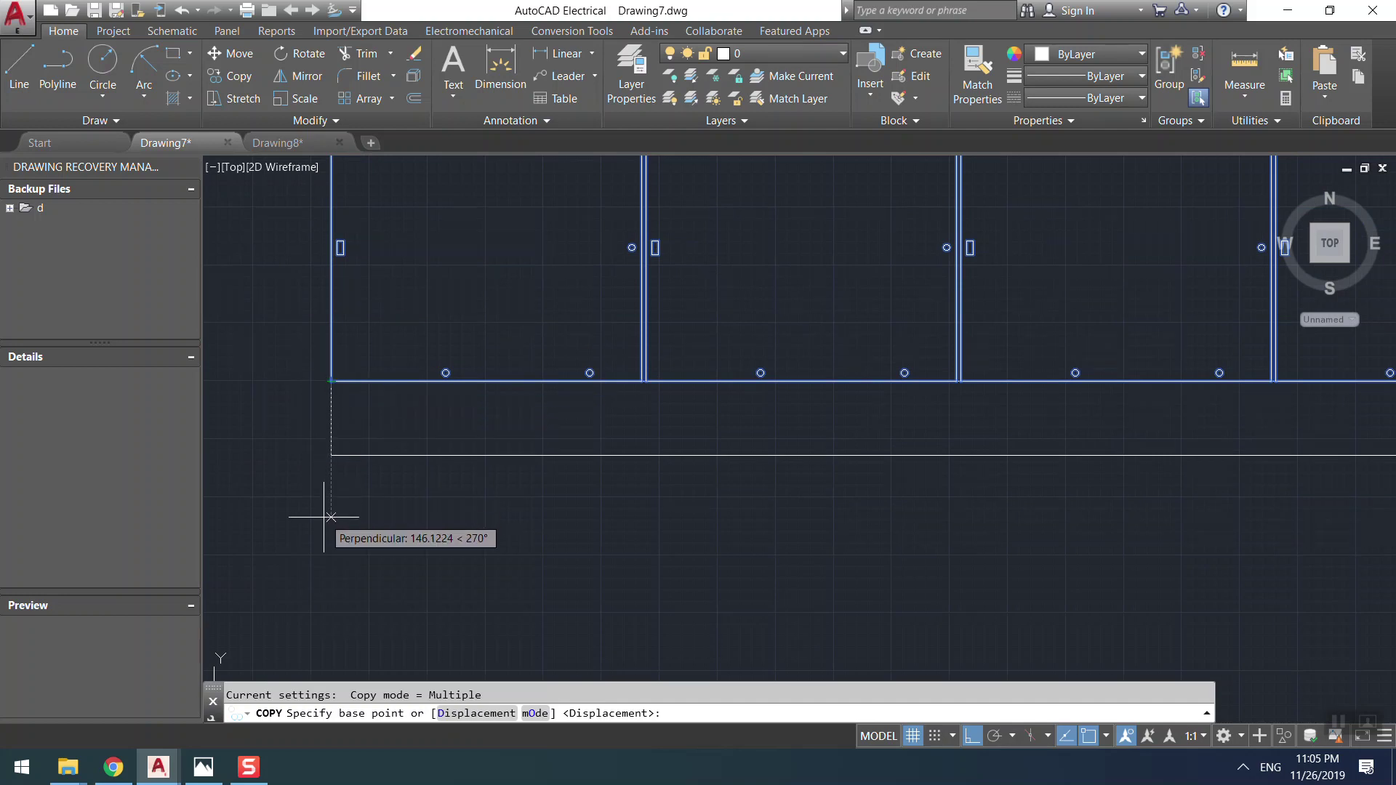
type("5")
key("Return")
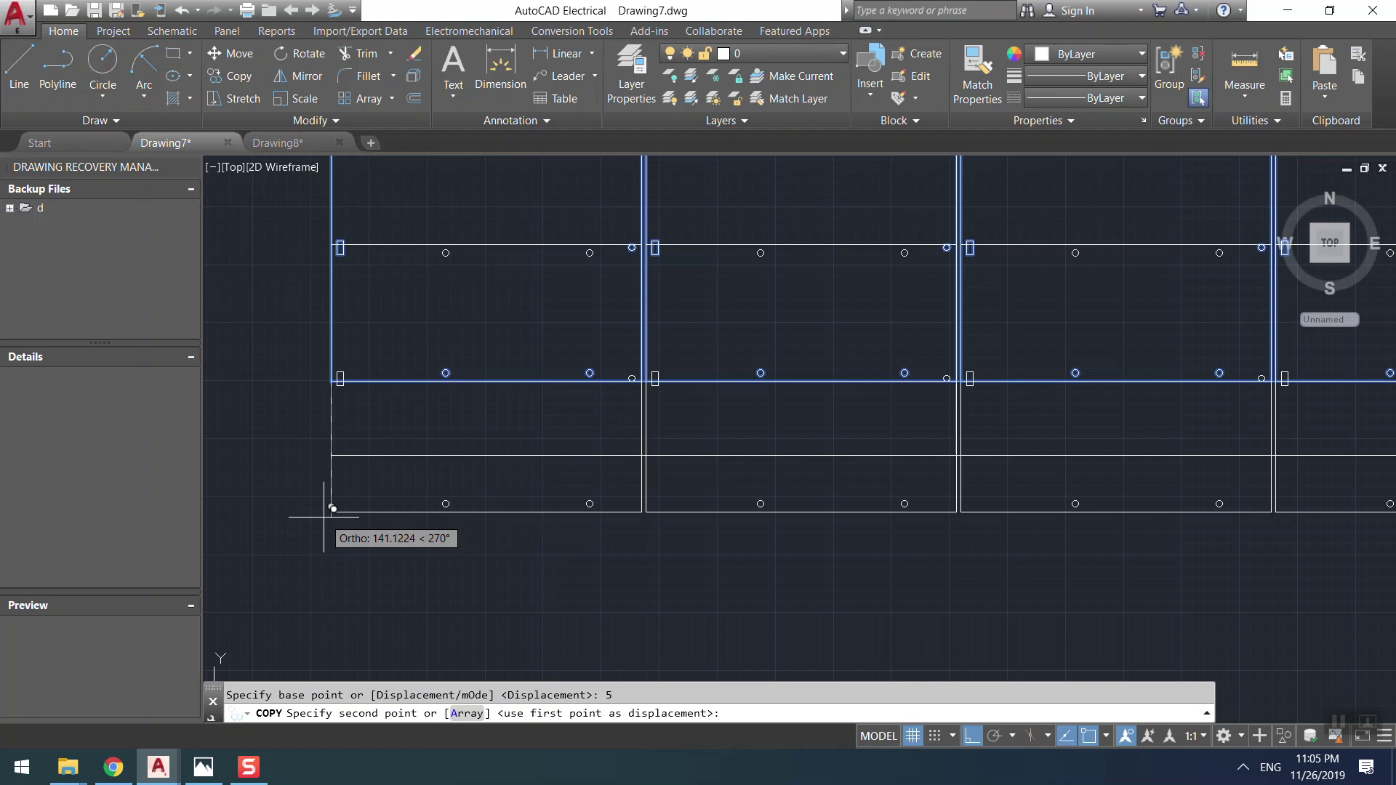
middle_click_drag(312, 213, 332, 509)
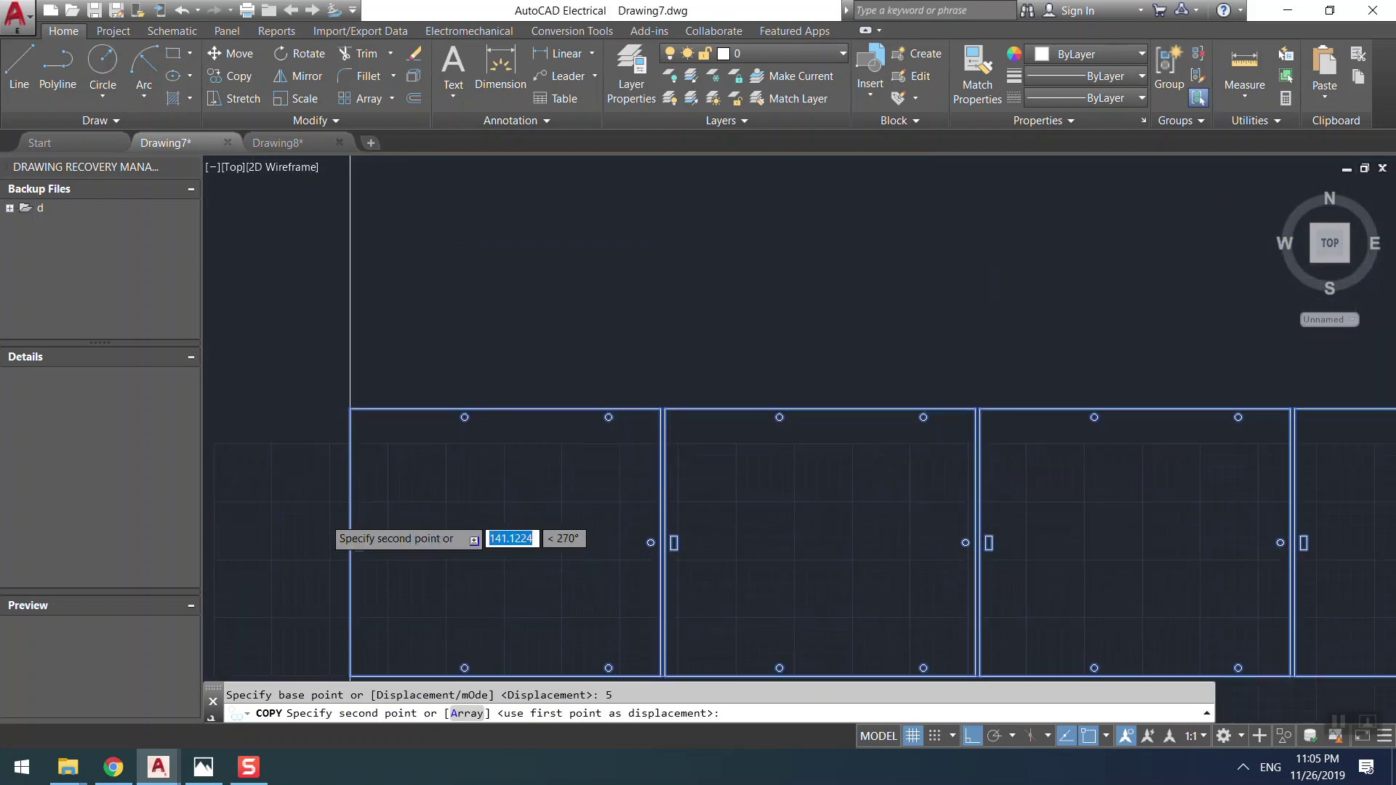
left_click(359, 400)
middle_click_drag(347, 203, 348, 503)
left_click(352, 435)
scroll(355, 414, "down", 6)
key("Escape")
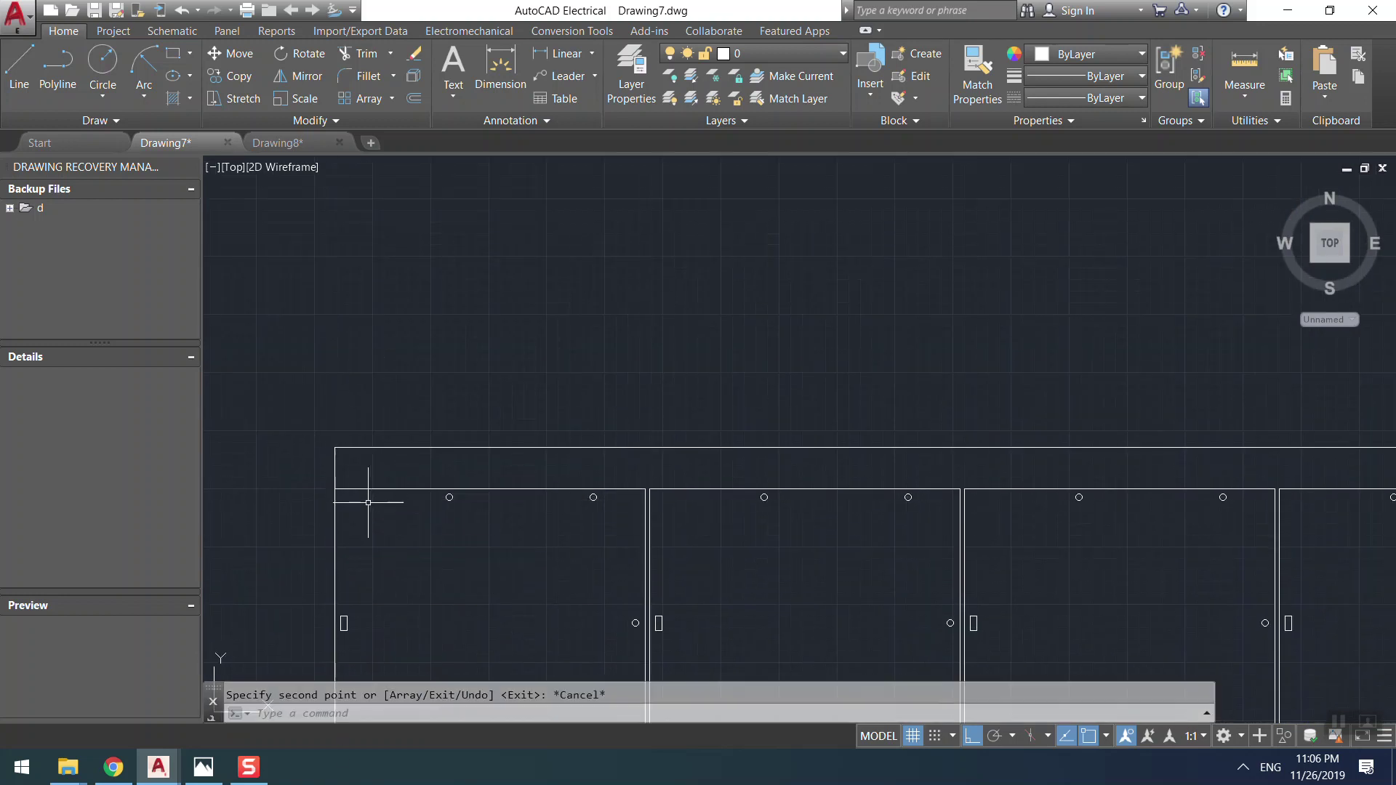
- Examine the three-row panel layout and the free space left between the panels and the sheet edges
middle_click_drag(369, 502, 352, 284)
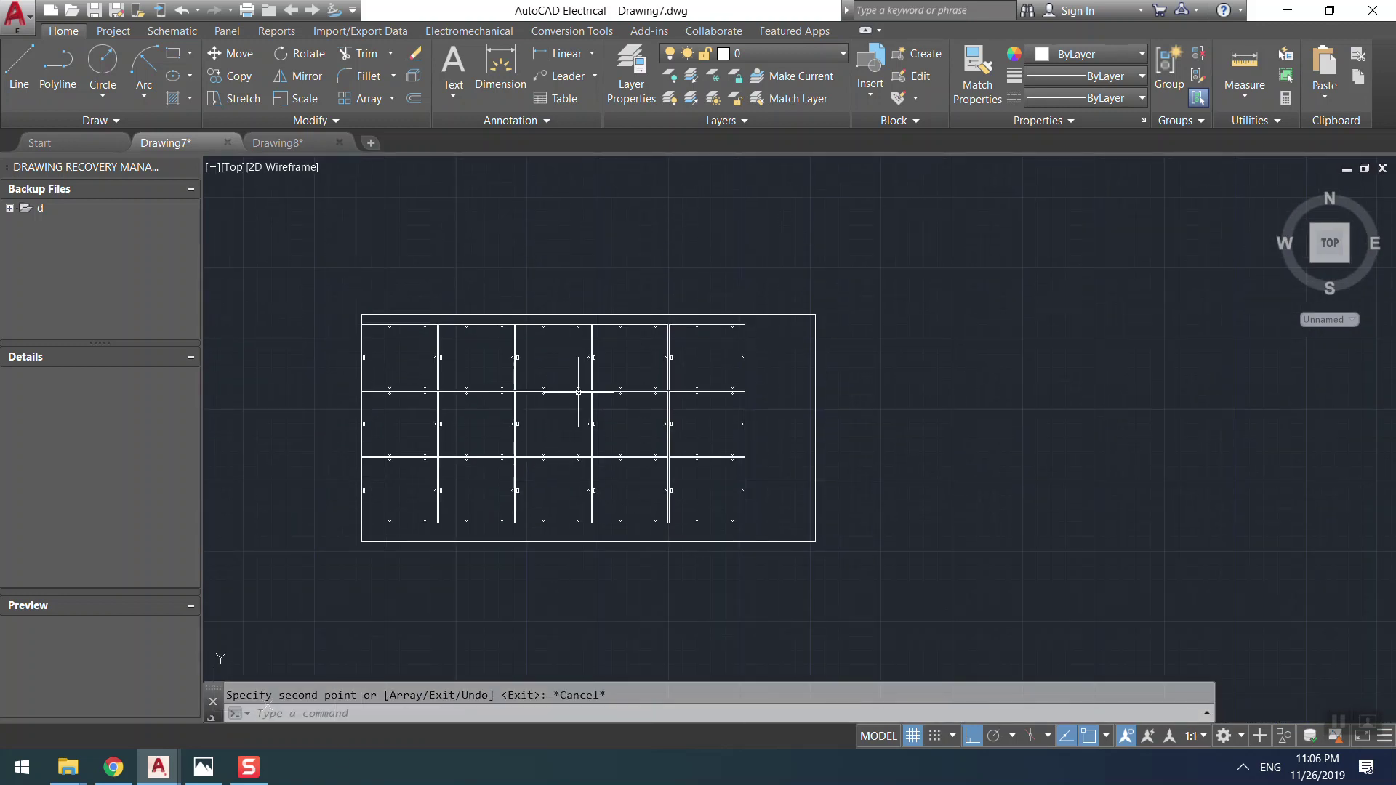
scroll(578, 392, "up", 2)
left_click(785, 328)
key("Escape")
mouse_move(427, 493)
middle_mouse_down()
mouse_move(479, 413)
mouse_move(433, 374)
middle_mouse_up()
scroll(433, 374, "up", 2)
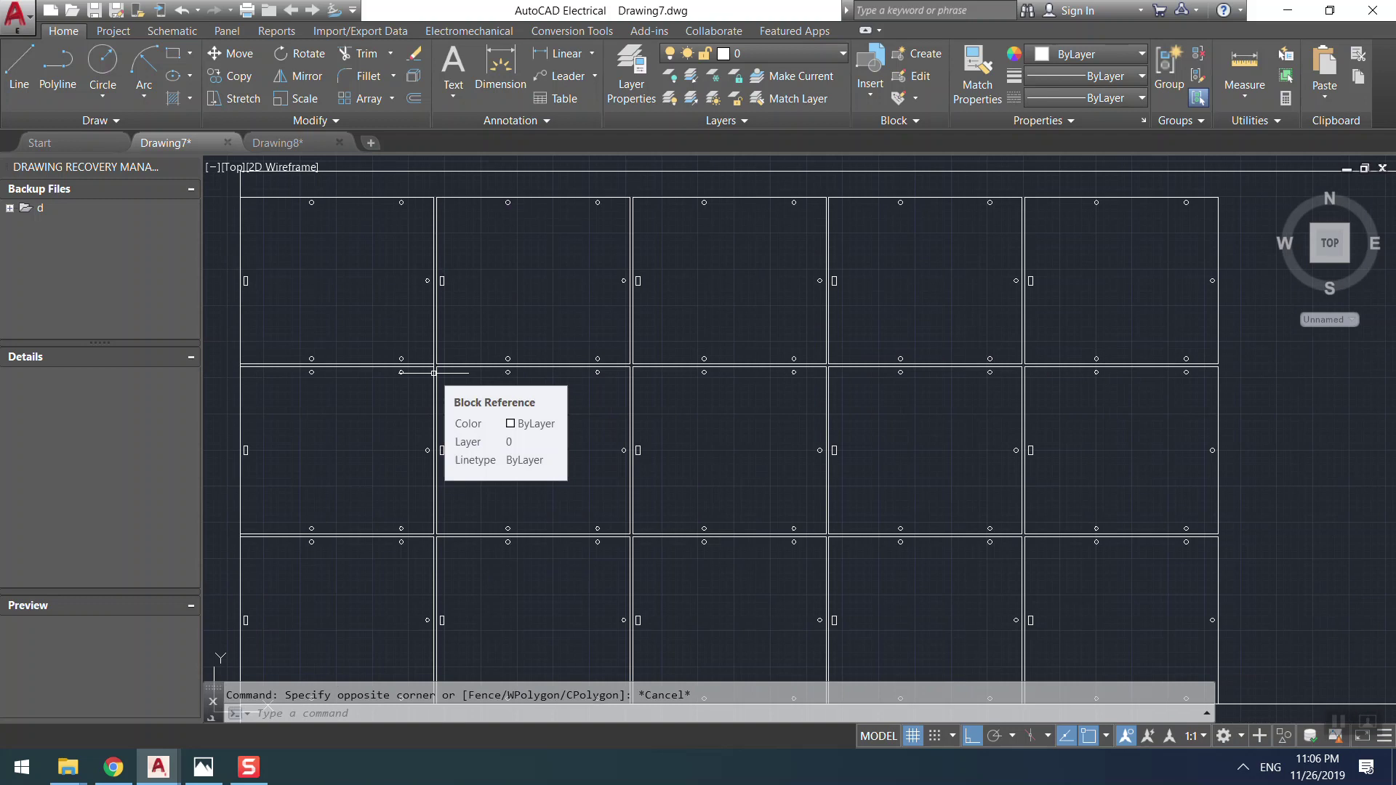
key("Escape")
middle_click_drag(267, 208, 279, 291)
middle_click_drag(596, 395, 537, 267)
scroll(868, 348, "down", 2)
scroll(902, 545, "up", 2)
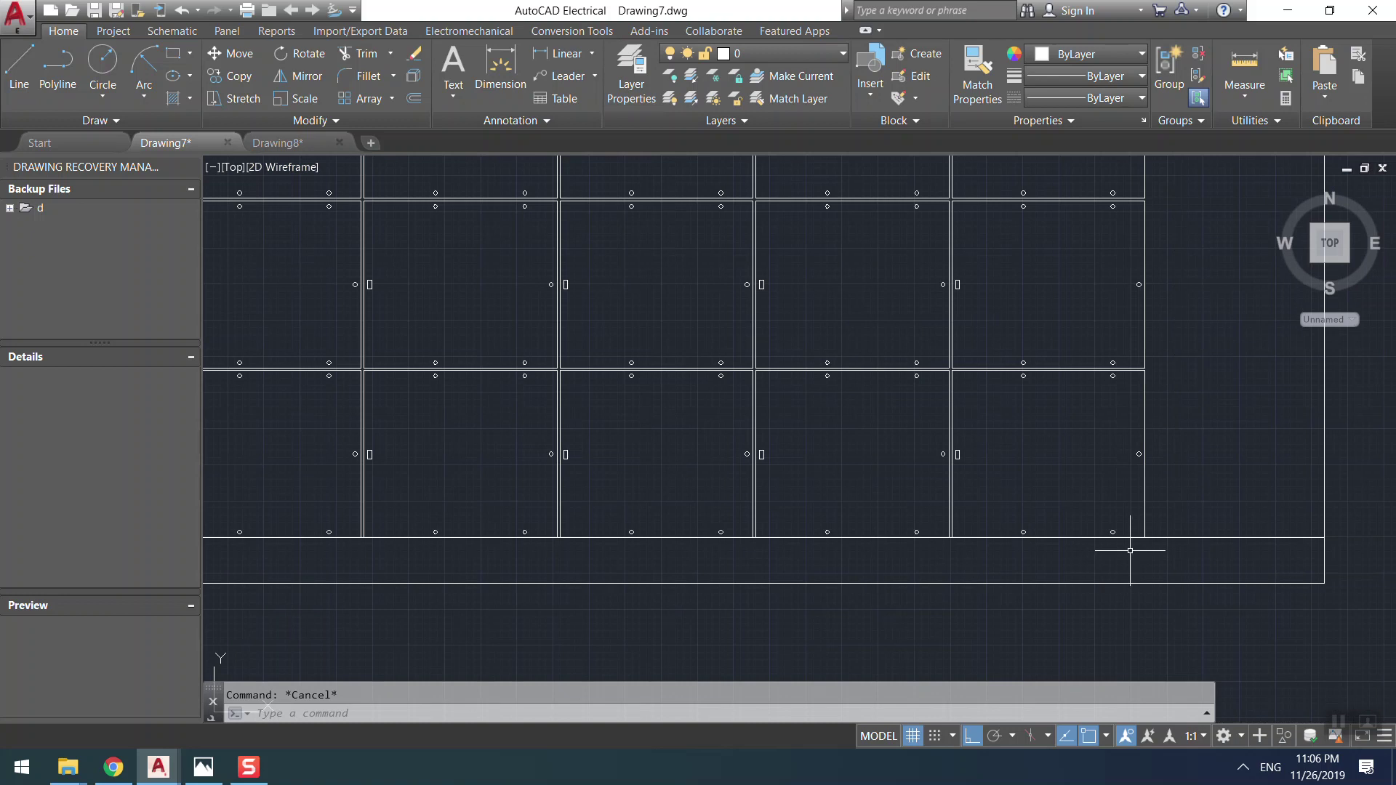
scroll(1124, 572, "down", 2)
scroll(1164, 542, "up", 2)
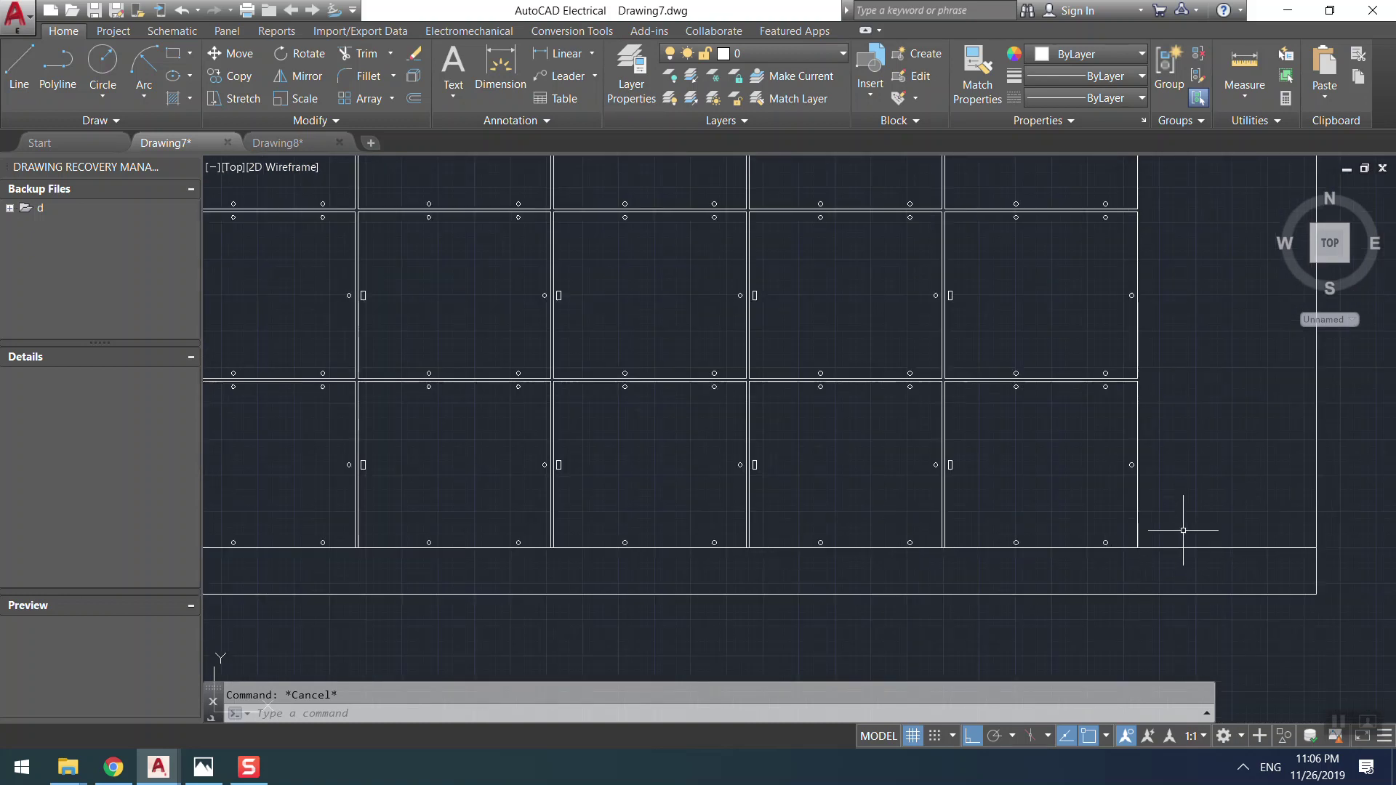
scroll(1036, 448, "down", 5)
scroll(972, 367, "up", 5)
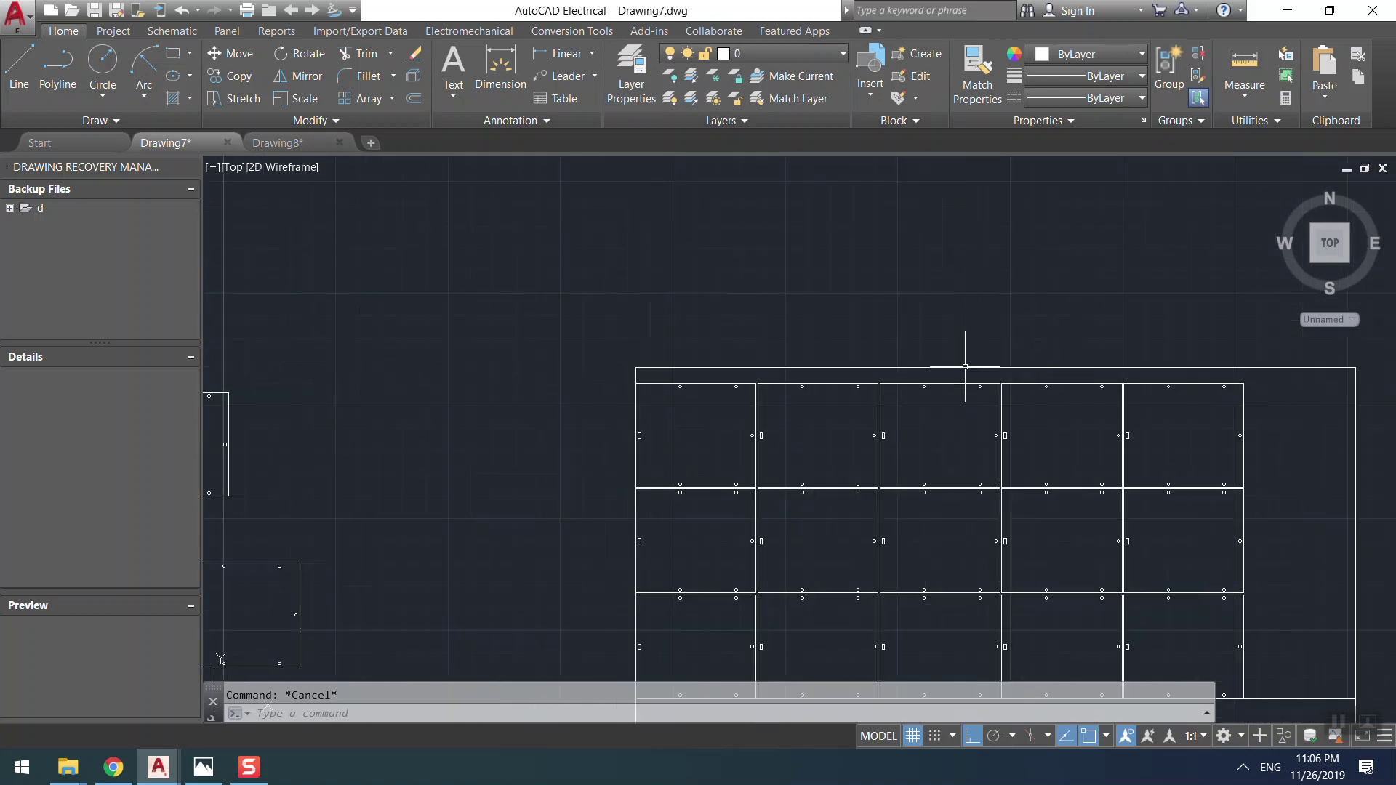
- Measure the gap between the sheet's upper edge and the top panel row with a linear dimension, and delete that dimension
scroll(446, 359, "up", 2)
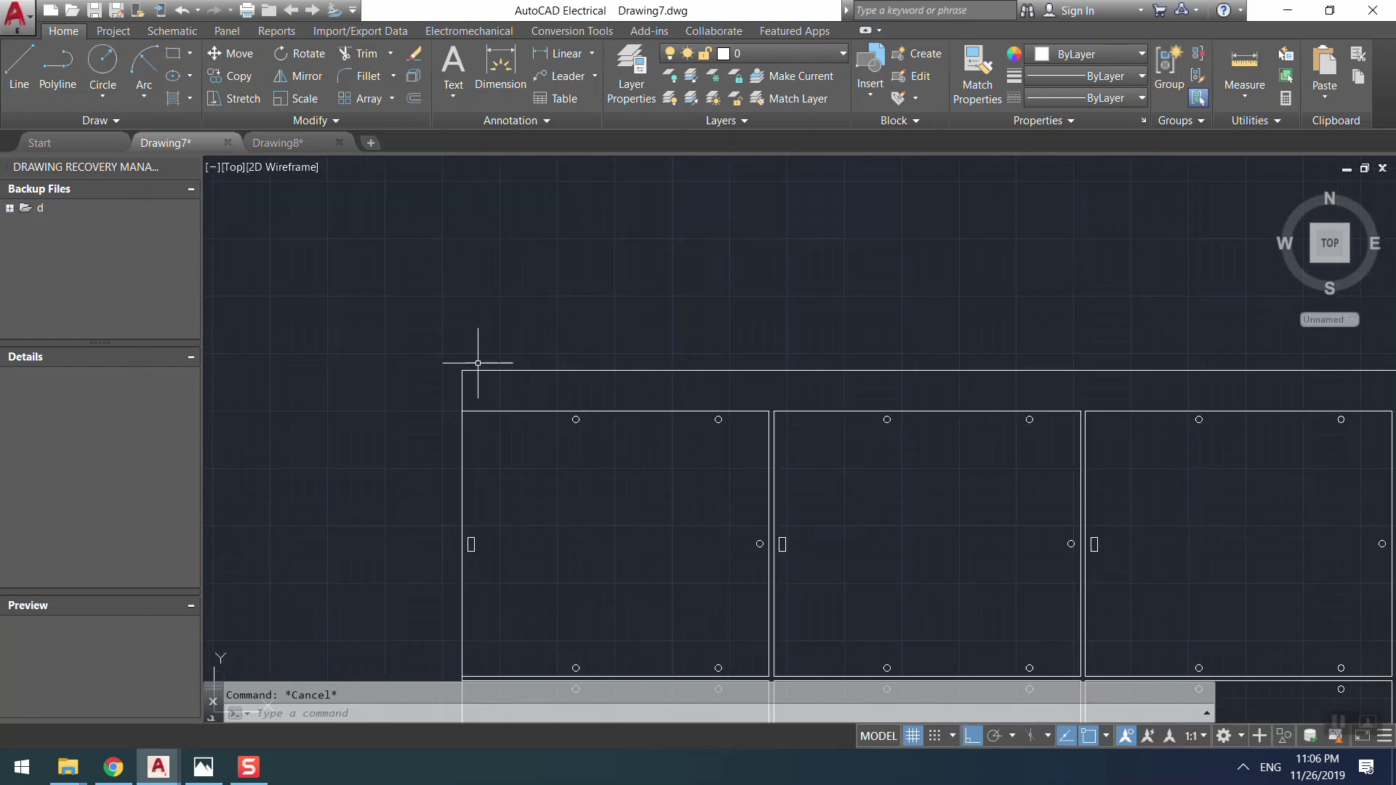
key("Return")
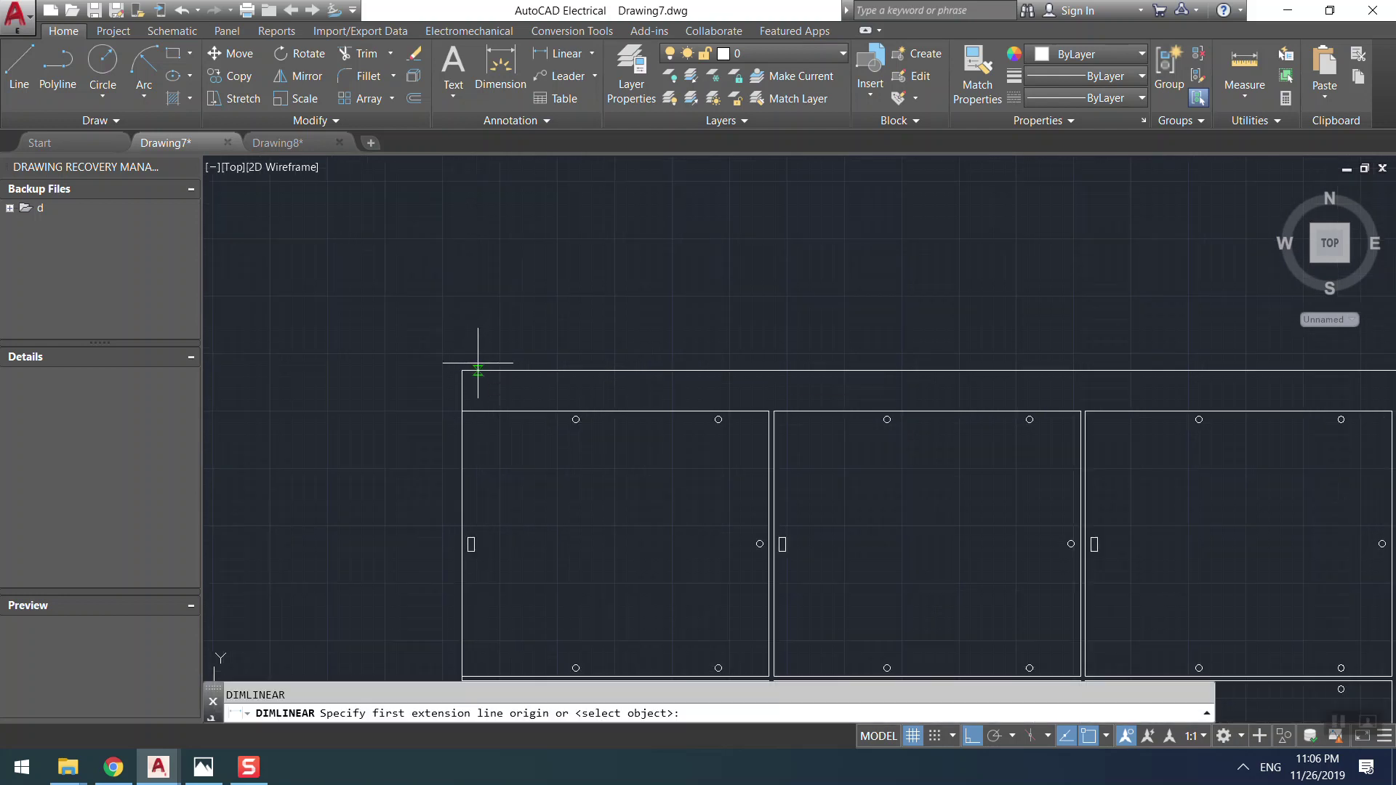
left_click(461, 371)
left_click(461, 409)
left_click(418, 391)
scroll(427, 393, "up", 5)
scroll(426, 393, "up", 8)
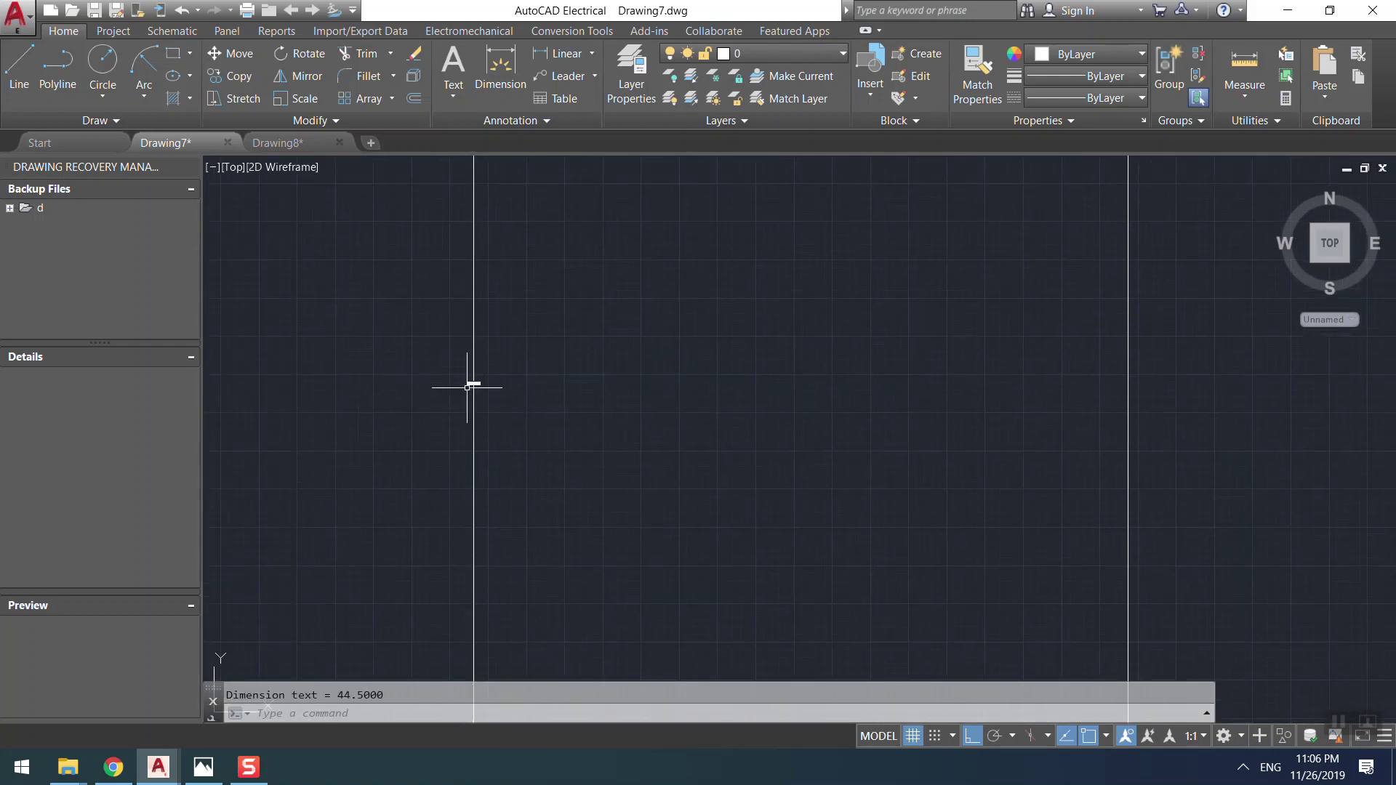
scroll(639, 513, "down", 4)
left_click(559, 488)
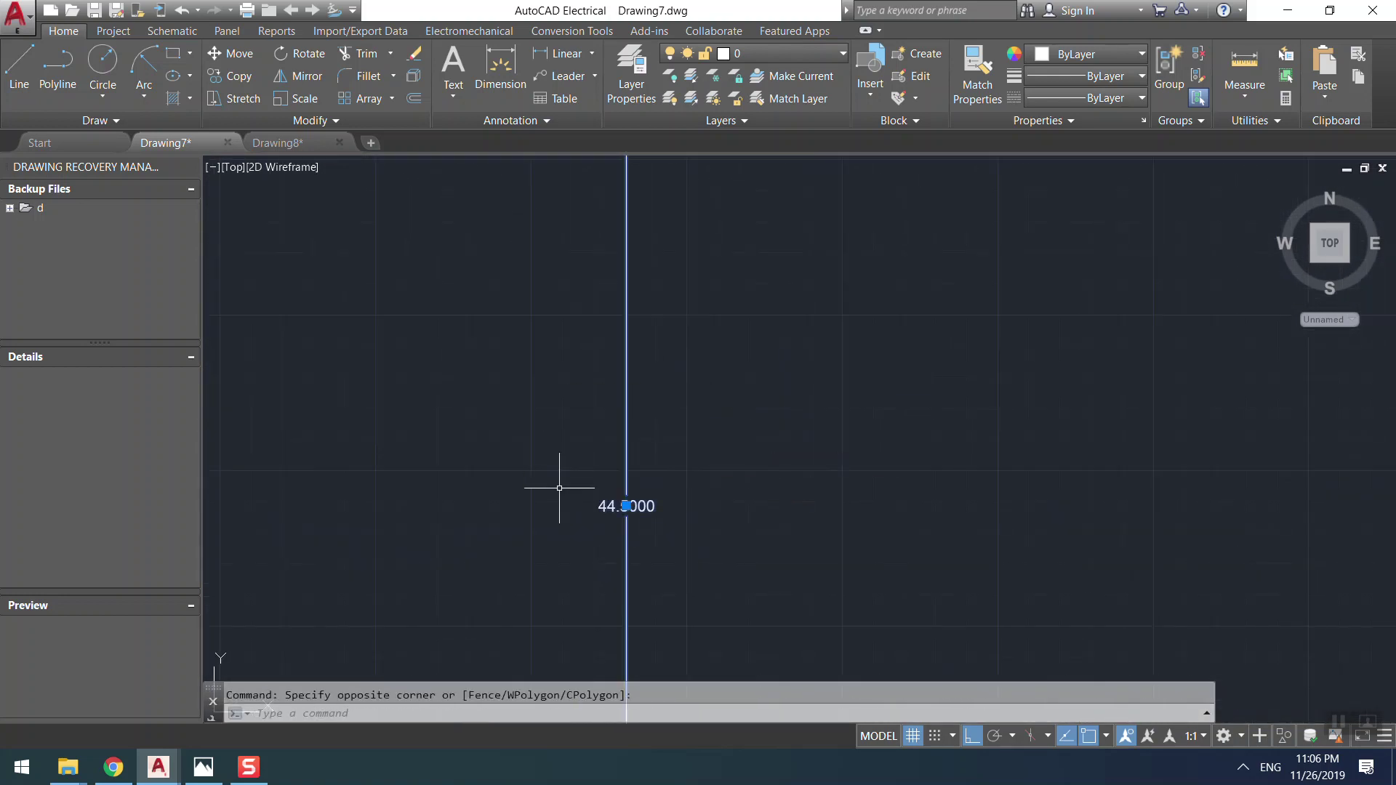
key("Delete")
scroll(748, 592, "down", 6)
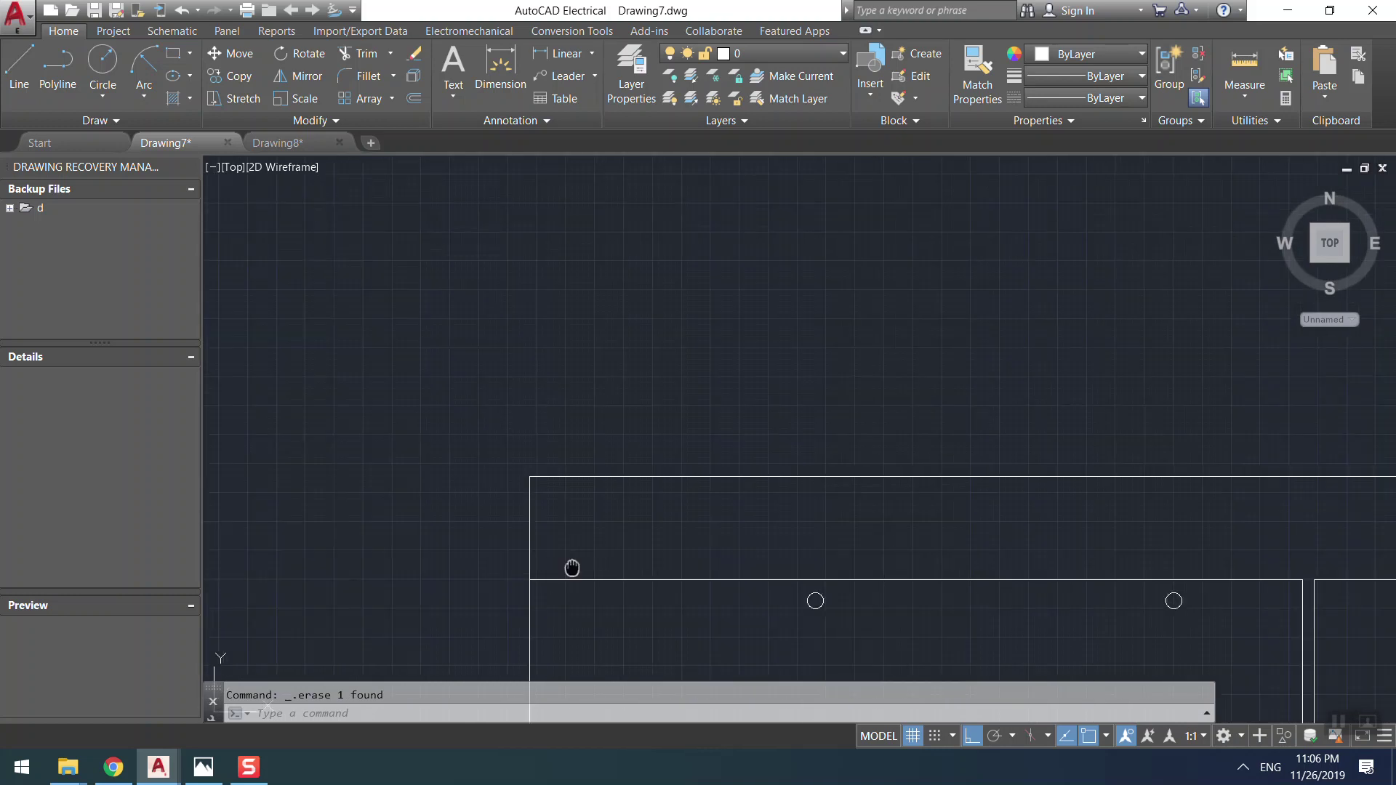
- Move all 15 panel blocks up so the top-left panel's upper-left corner meets the sheet's upper-left corner
scroll(816, 661, "down", 6)
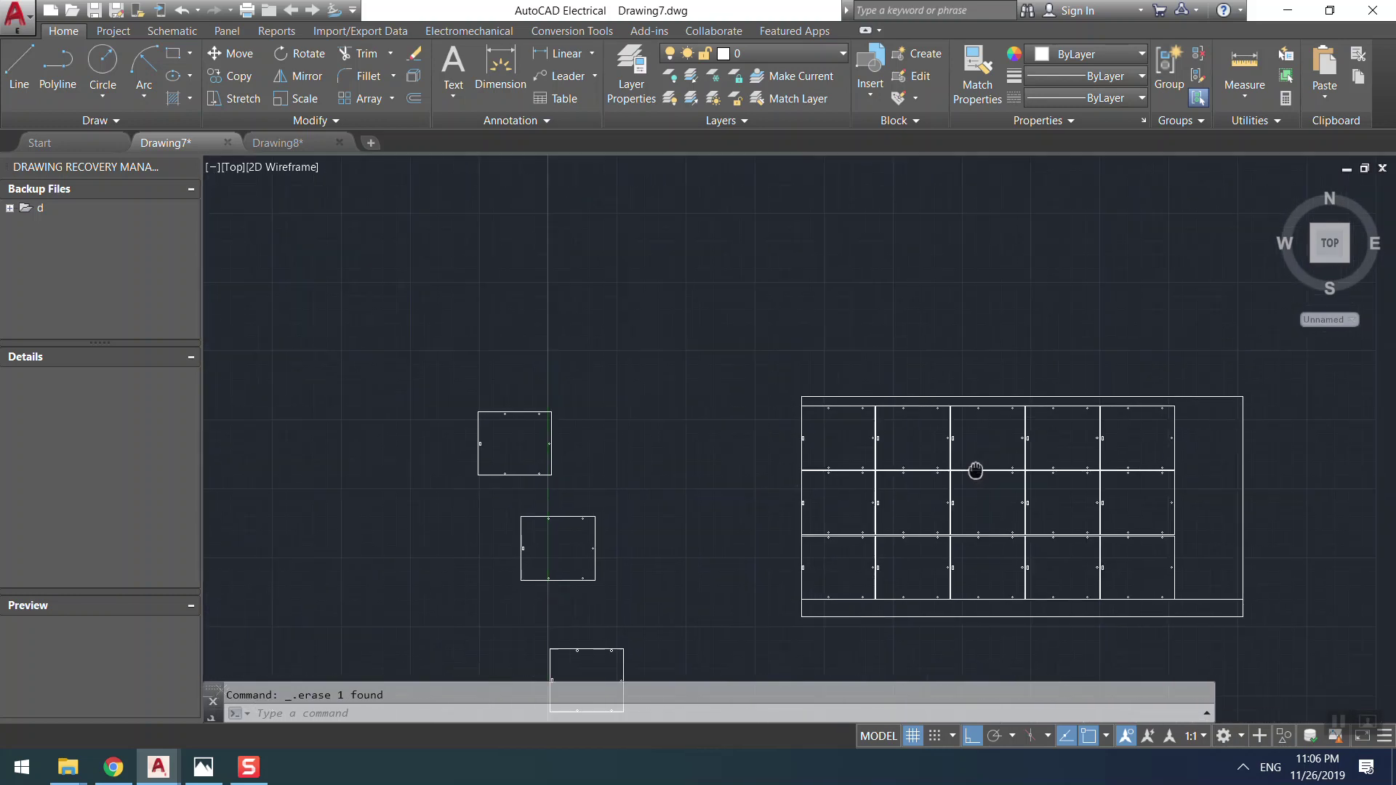
left_click(1079, 424)
left_click(756, 562)
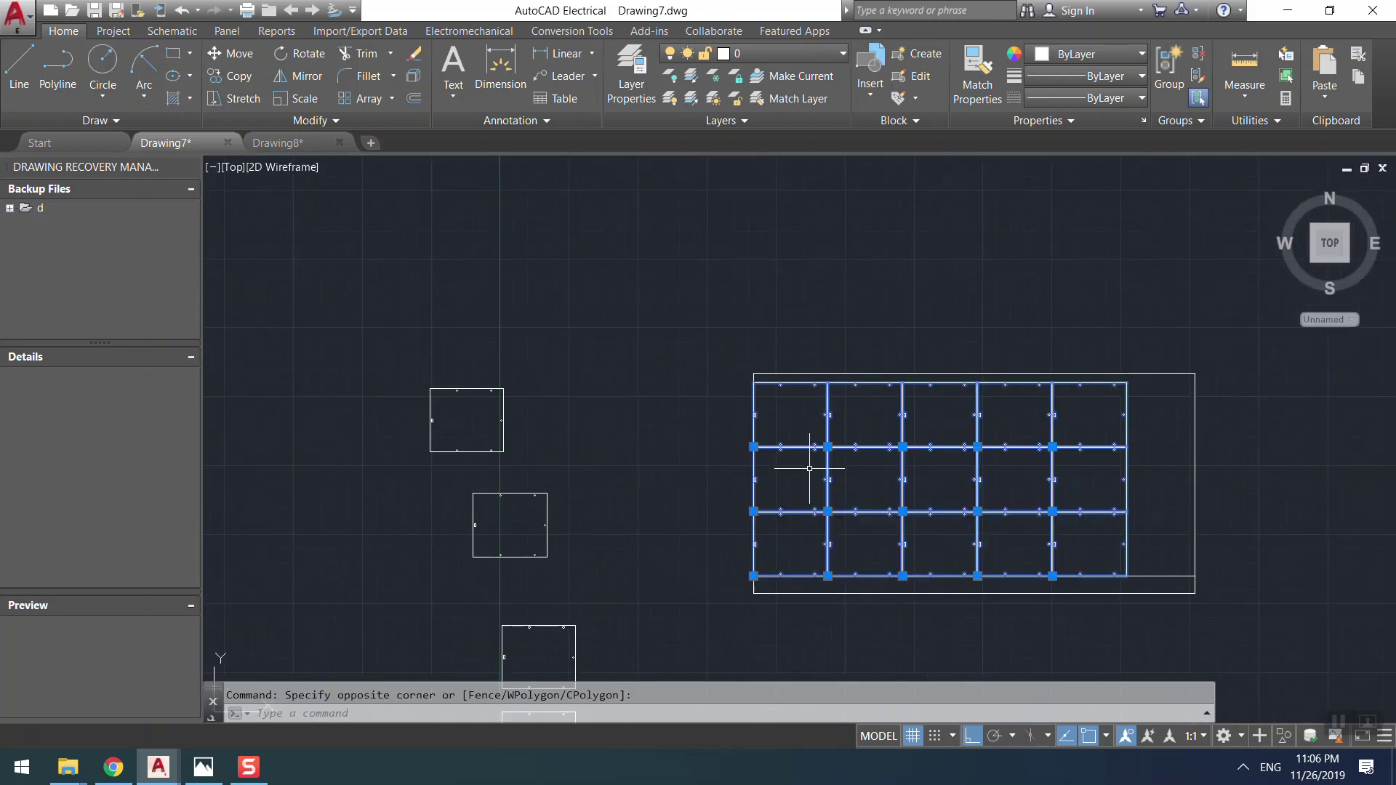
middle_click_drag(788, 437, 762, 487)
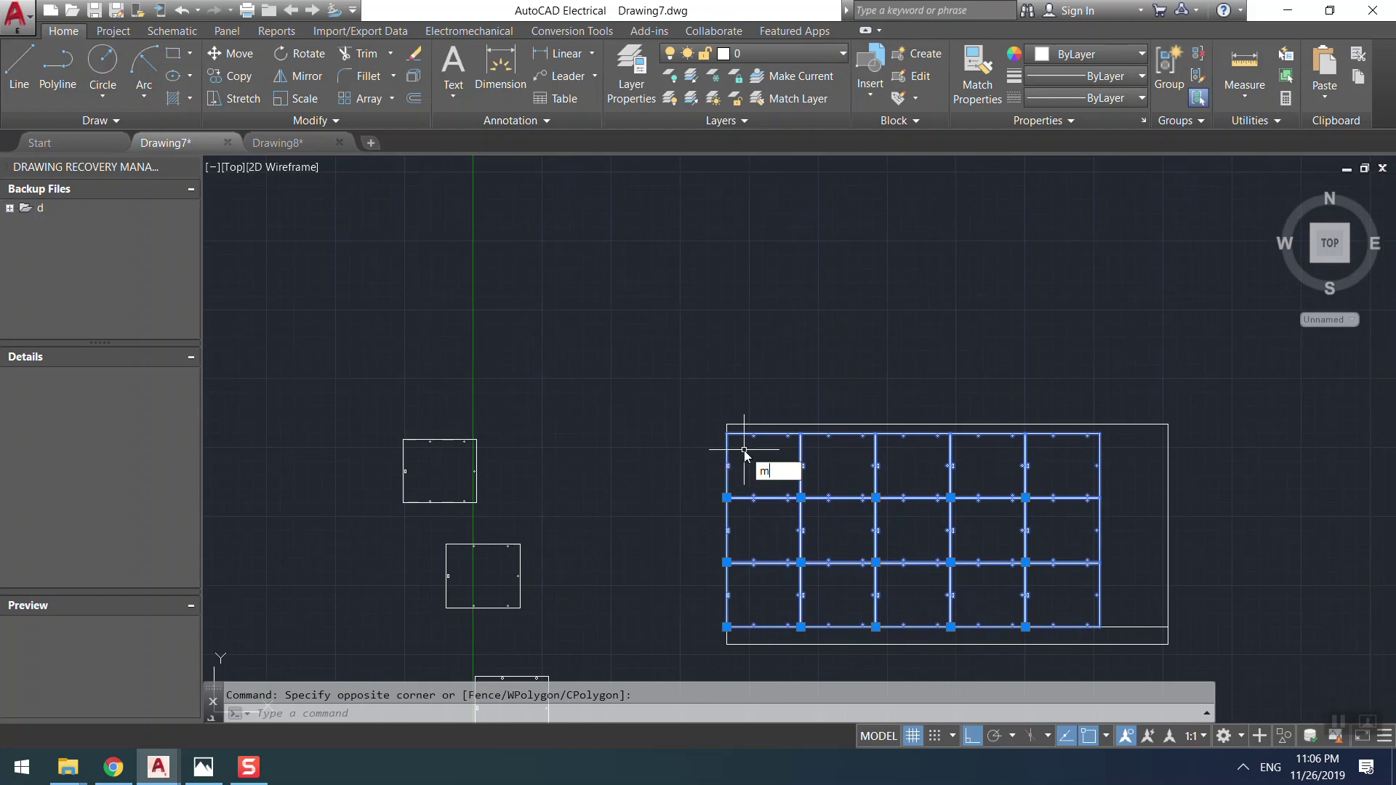
key("Return")
scroll(744, 448, "up", 6)
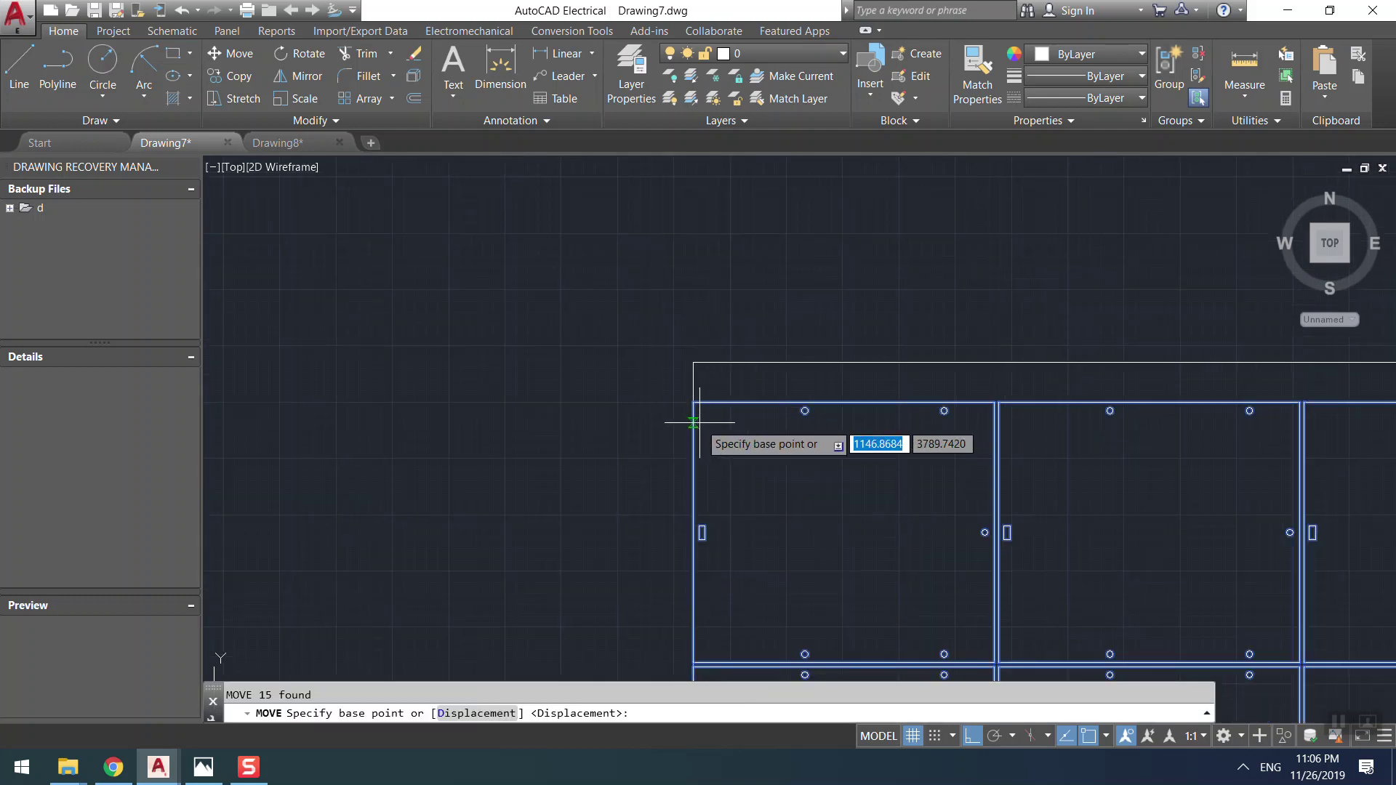
left_click(693, 362)
left_click(705, 353)
scroll(698, 385, "down", 5)
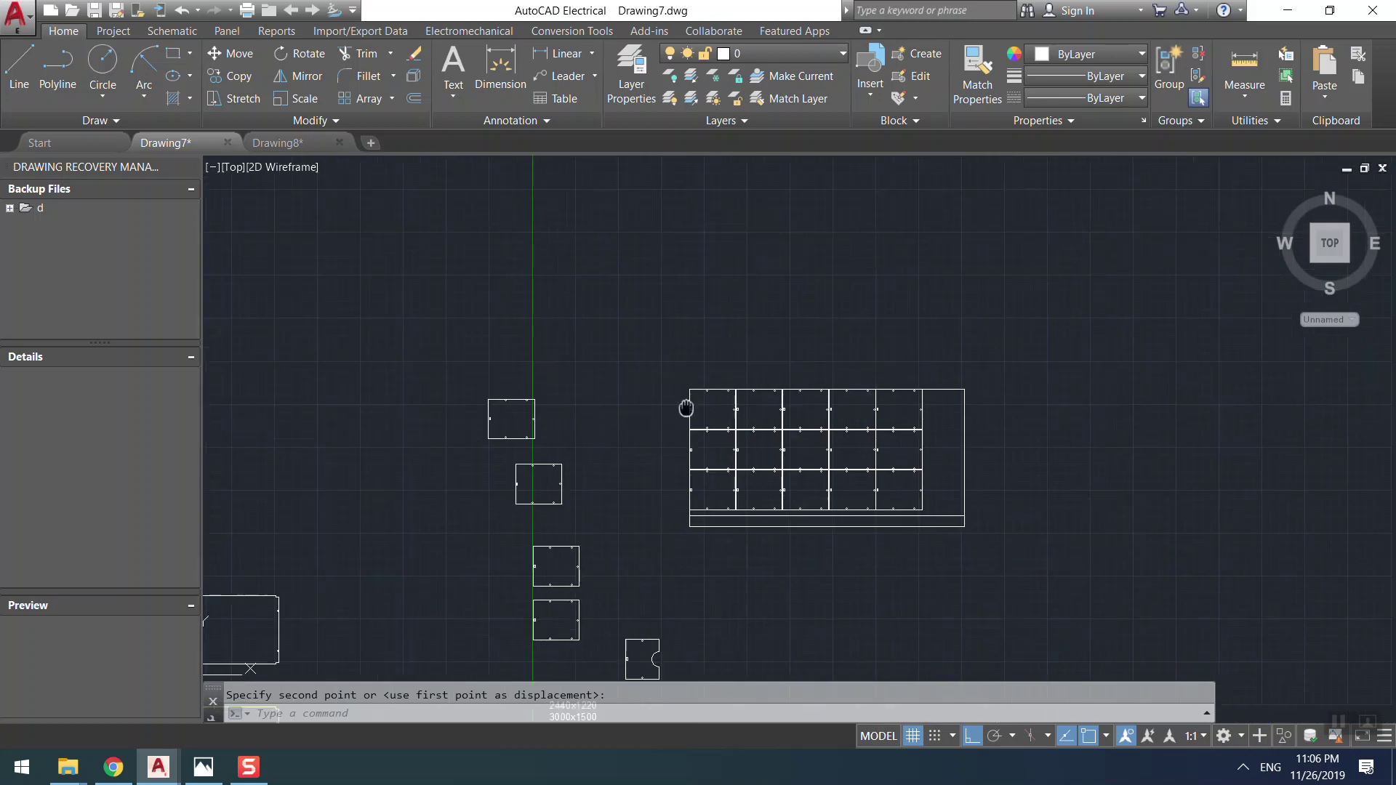
- Delete the lower margin line inside the sheet outline
left_click(964, 400)
left_click(930, 441)
key("Delete")
- Dimension the vertical gap between the bottom-left panel's lower corner and the sheet's lower-left corner
scroll(735, 450, "up", 4)
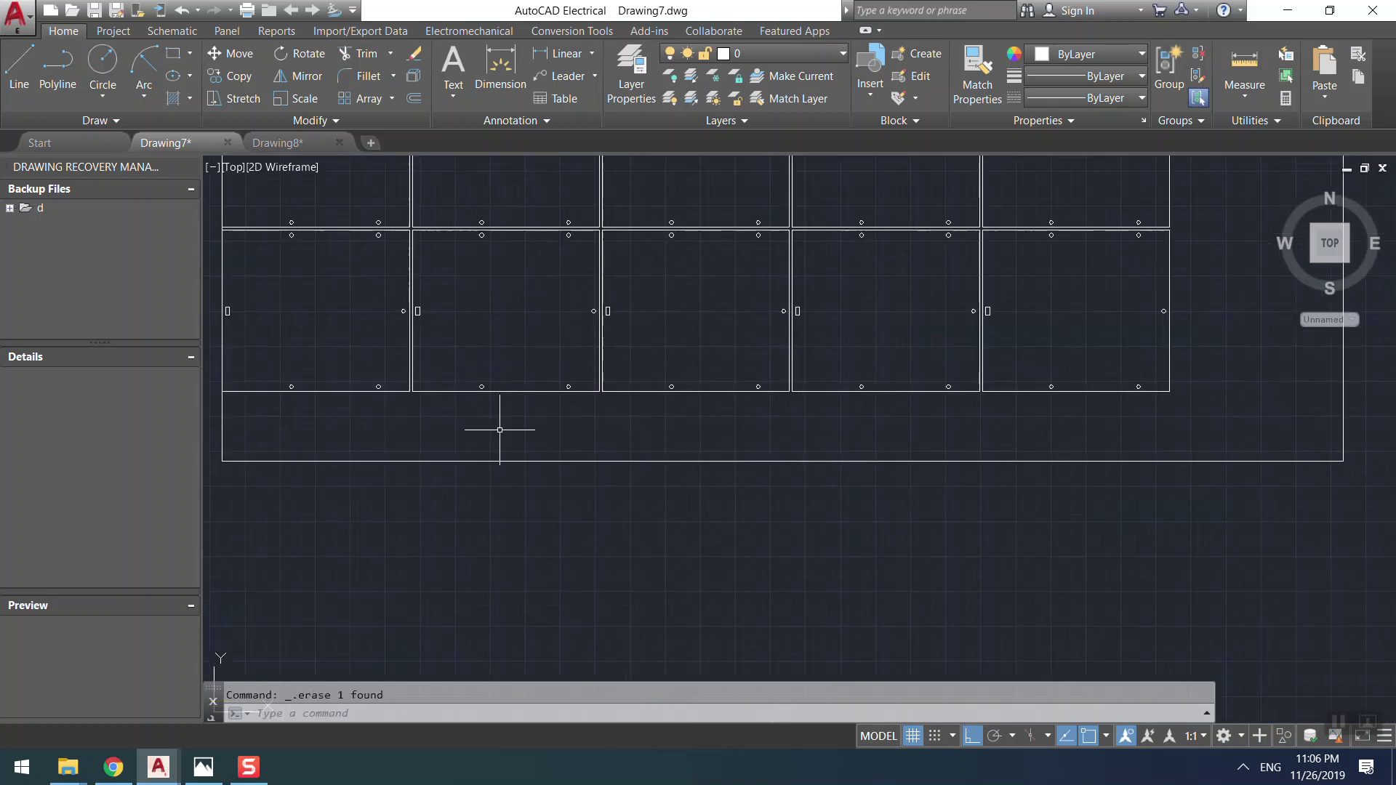
middle_click_drag(278, 418, 403, 378)
scroll(387, 377, "up", 1)
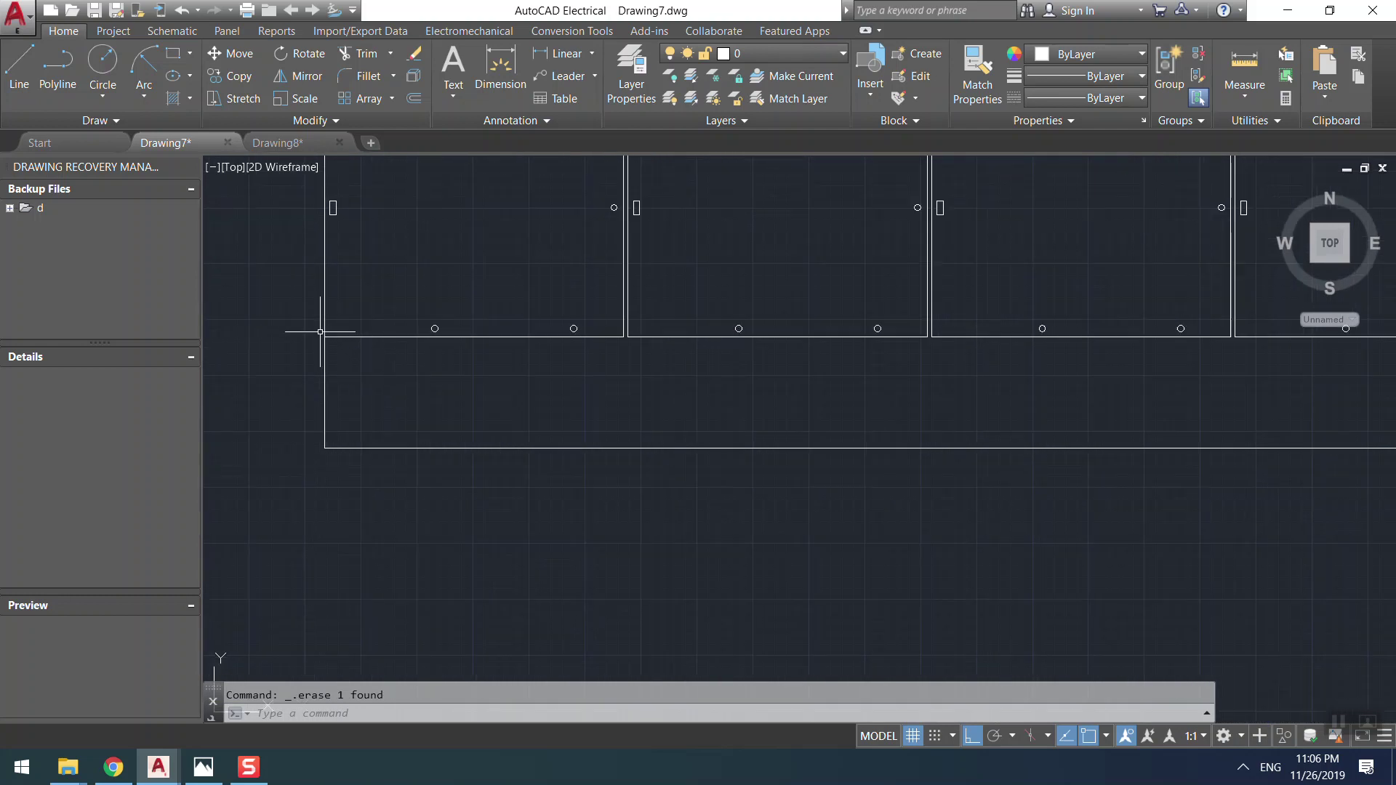
scroll(538, 407, "down", 2)
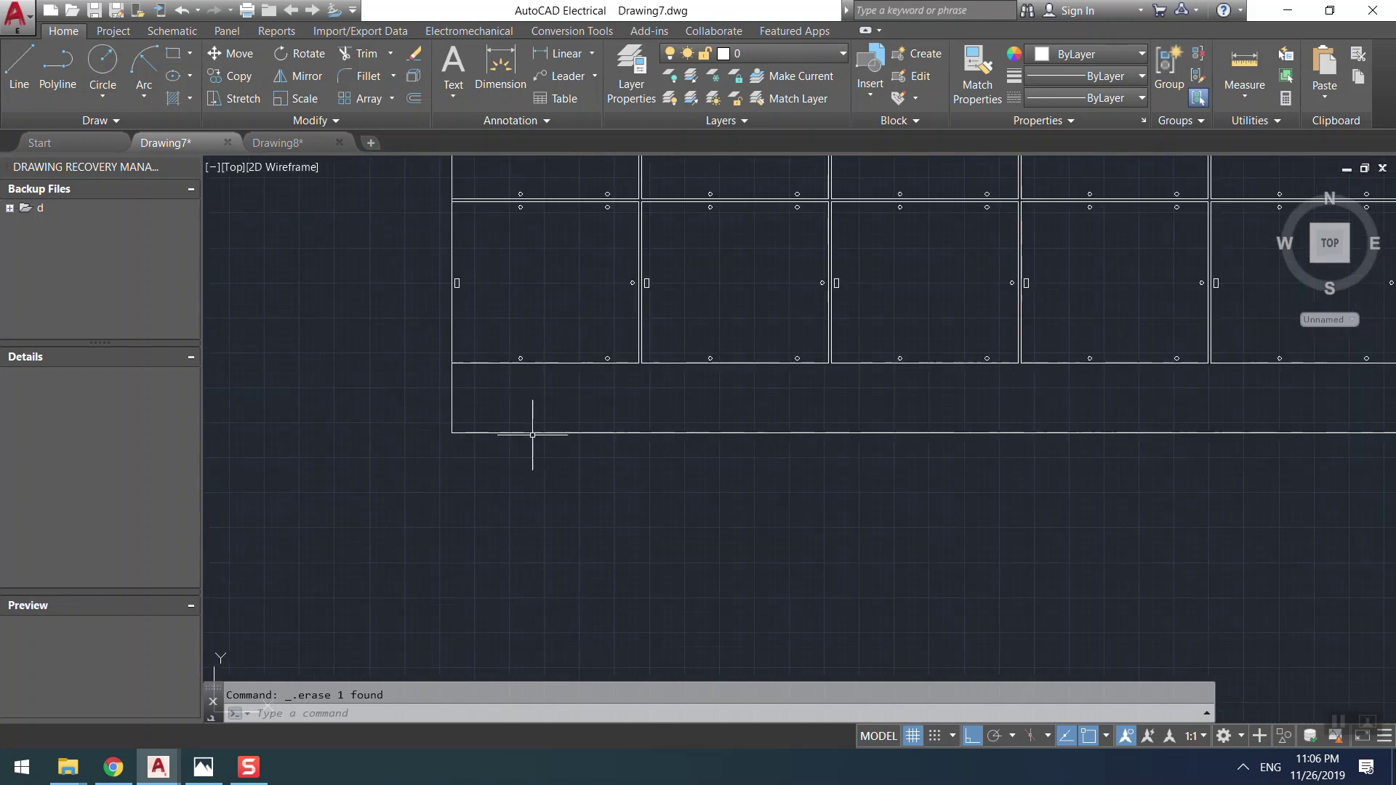
left_click(500, 73)
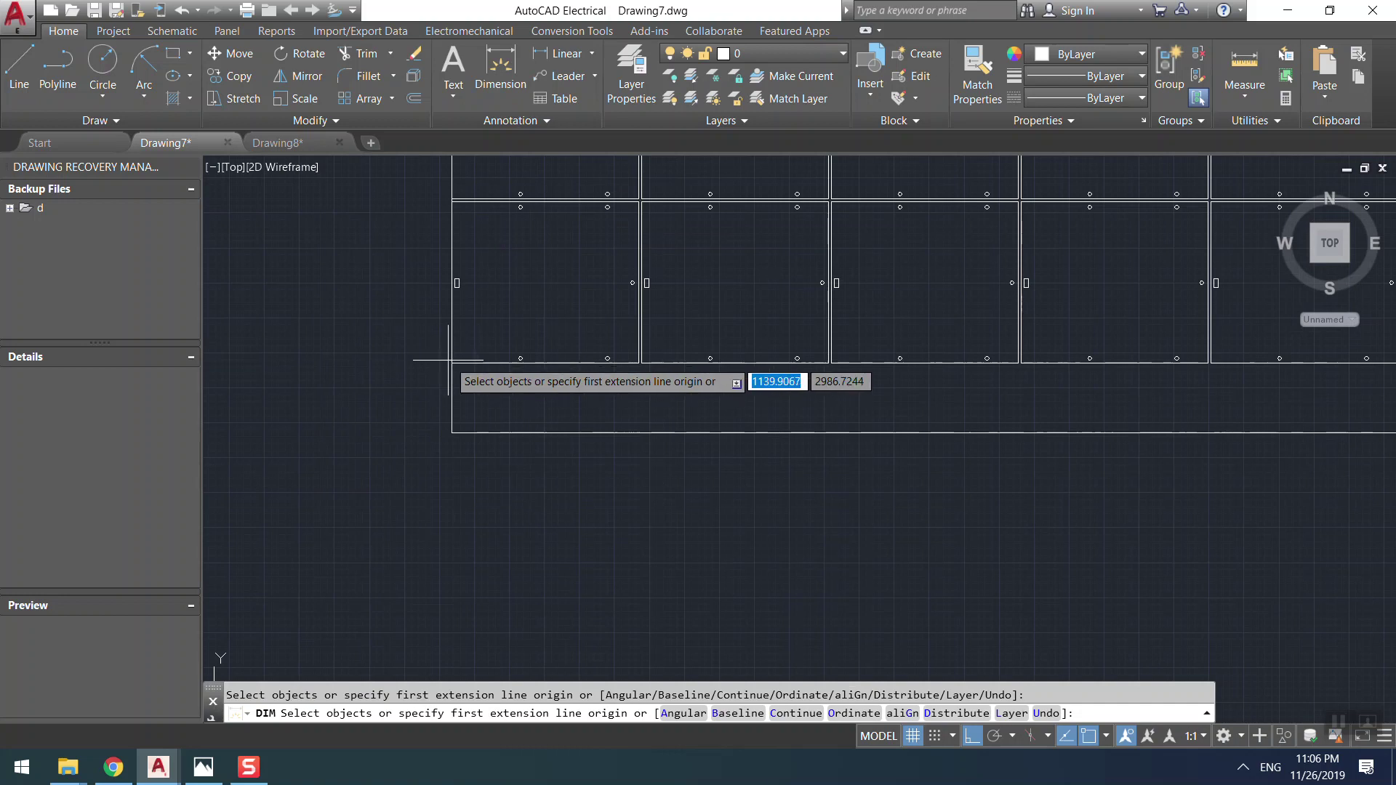
left_click(451, 362)
left_click(451, 433)
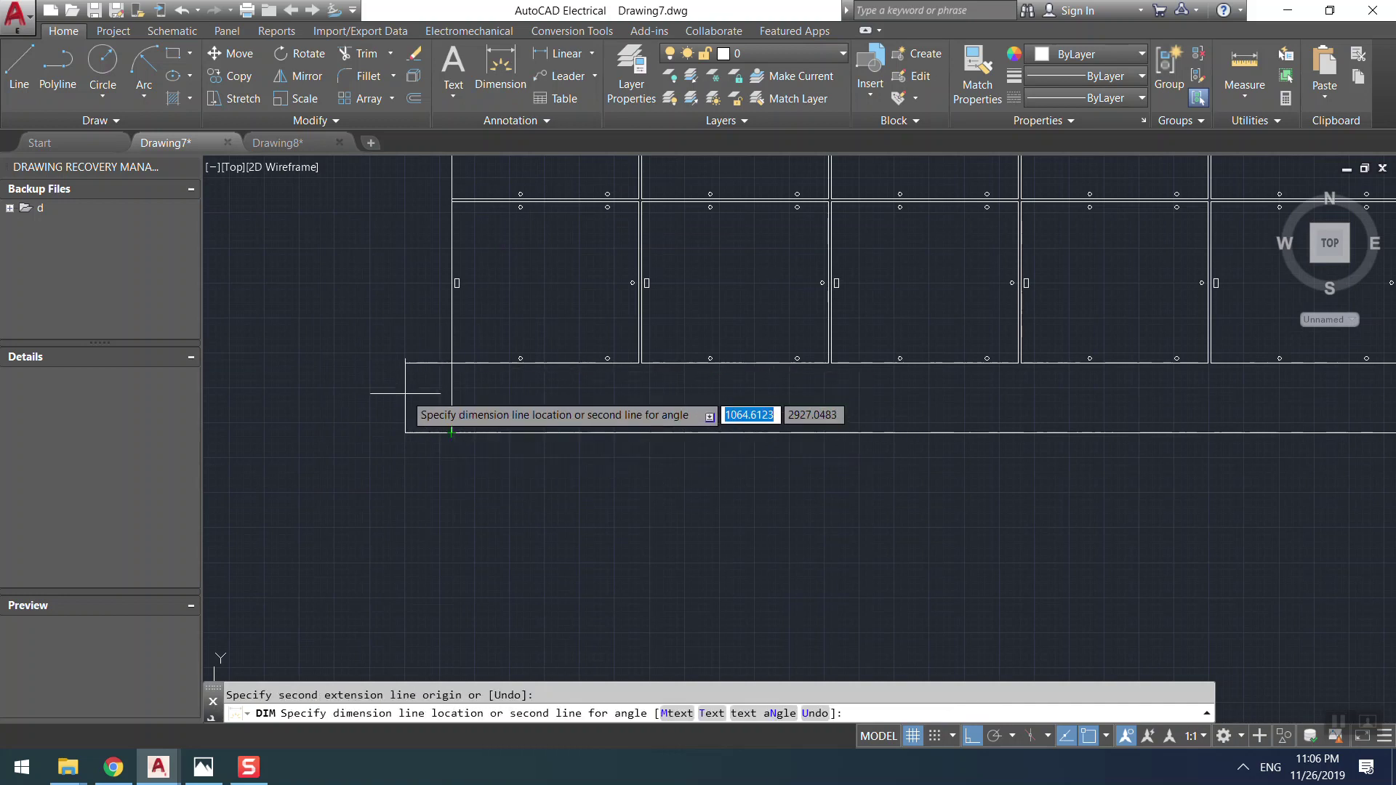
left_click(404, 398)
scroll(408, 406, "up", 5)
scroll(340, 336, "up", 4)
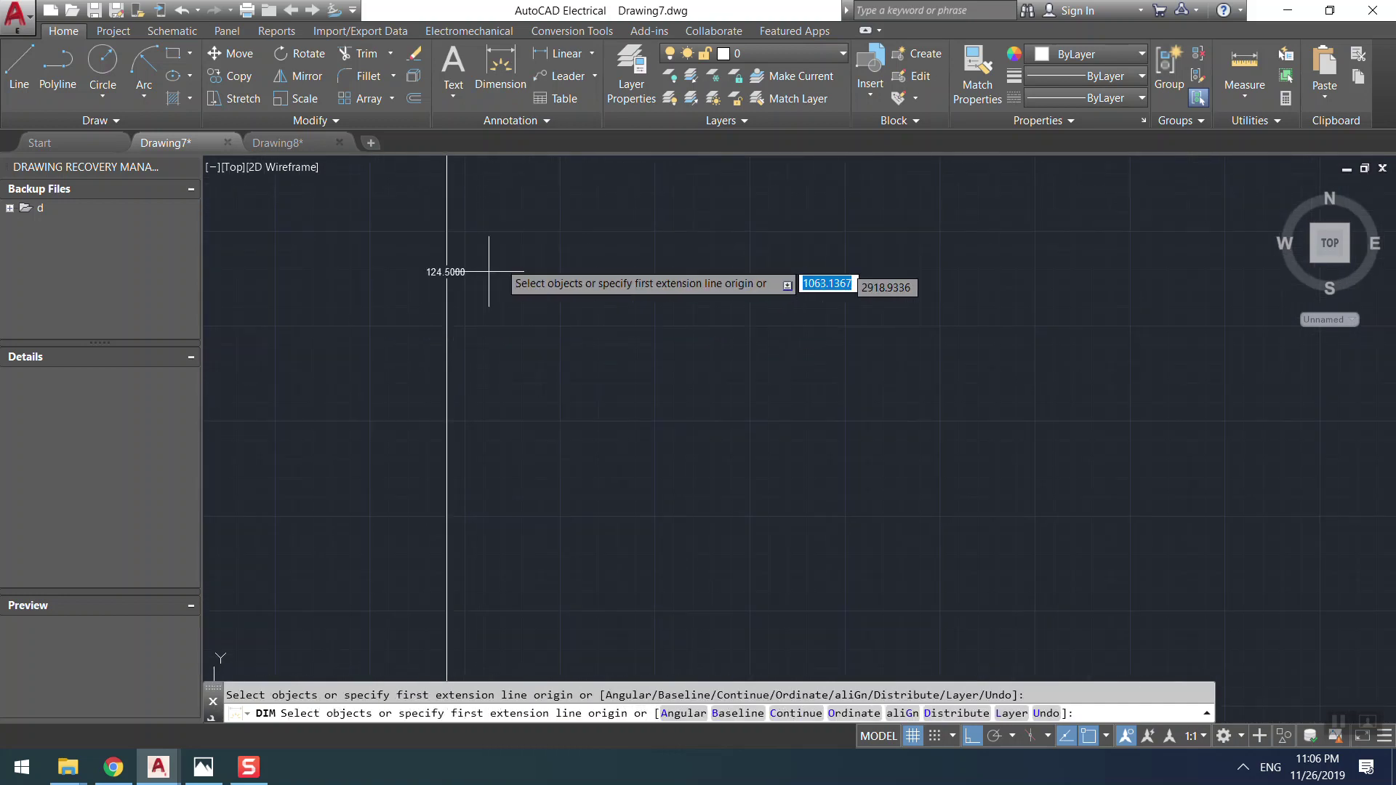
scroll(503, 257, "up", 2)
key("Escape")
key("Escape")
left_click(404, 221)
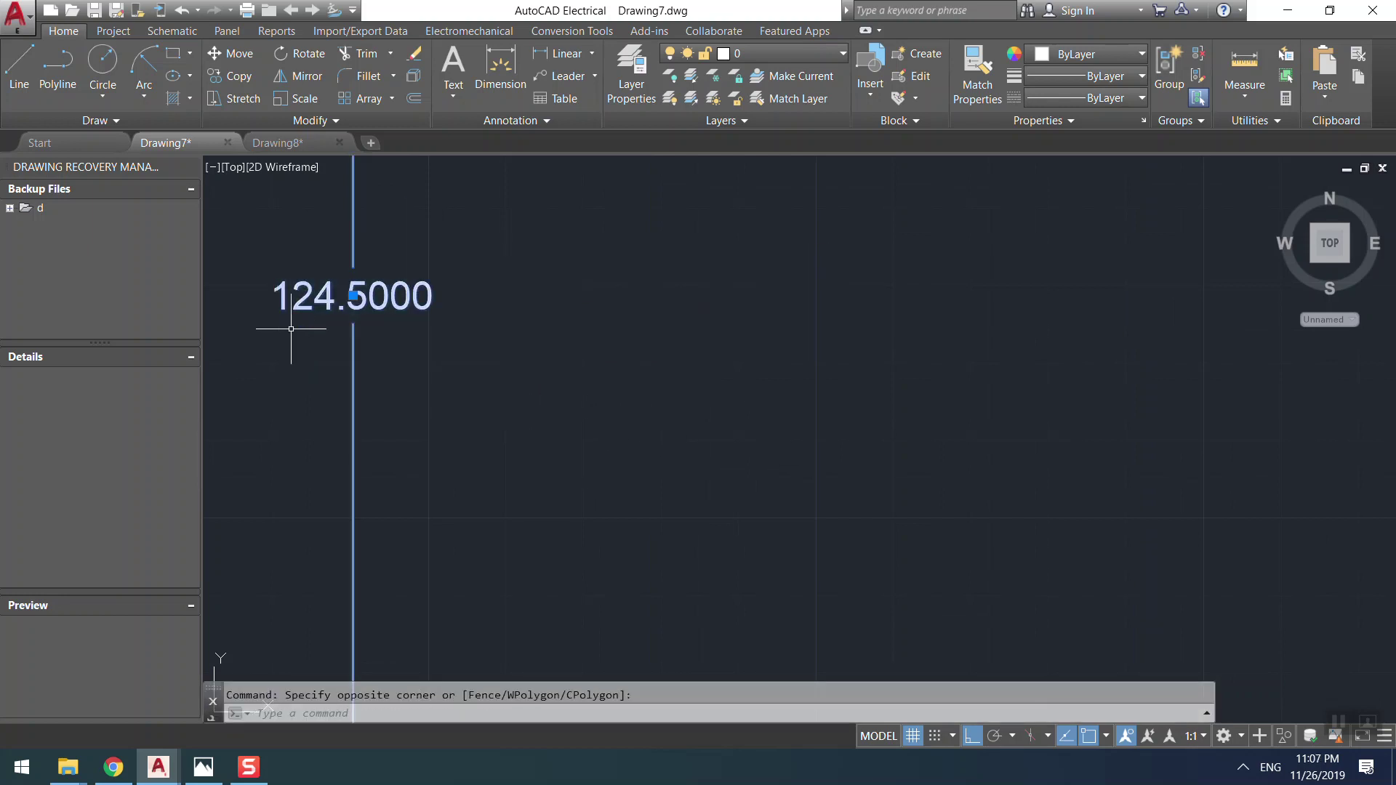
- Delete the vertical dimension of the gap below the bottom-left panel of the 2000 by 1000 sheet
left_click(325, 295)
key("Delete")
scroll(749, 427, "down", 5)
scroll(629, 433, "down", 6)
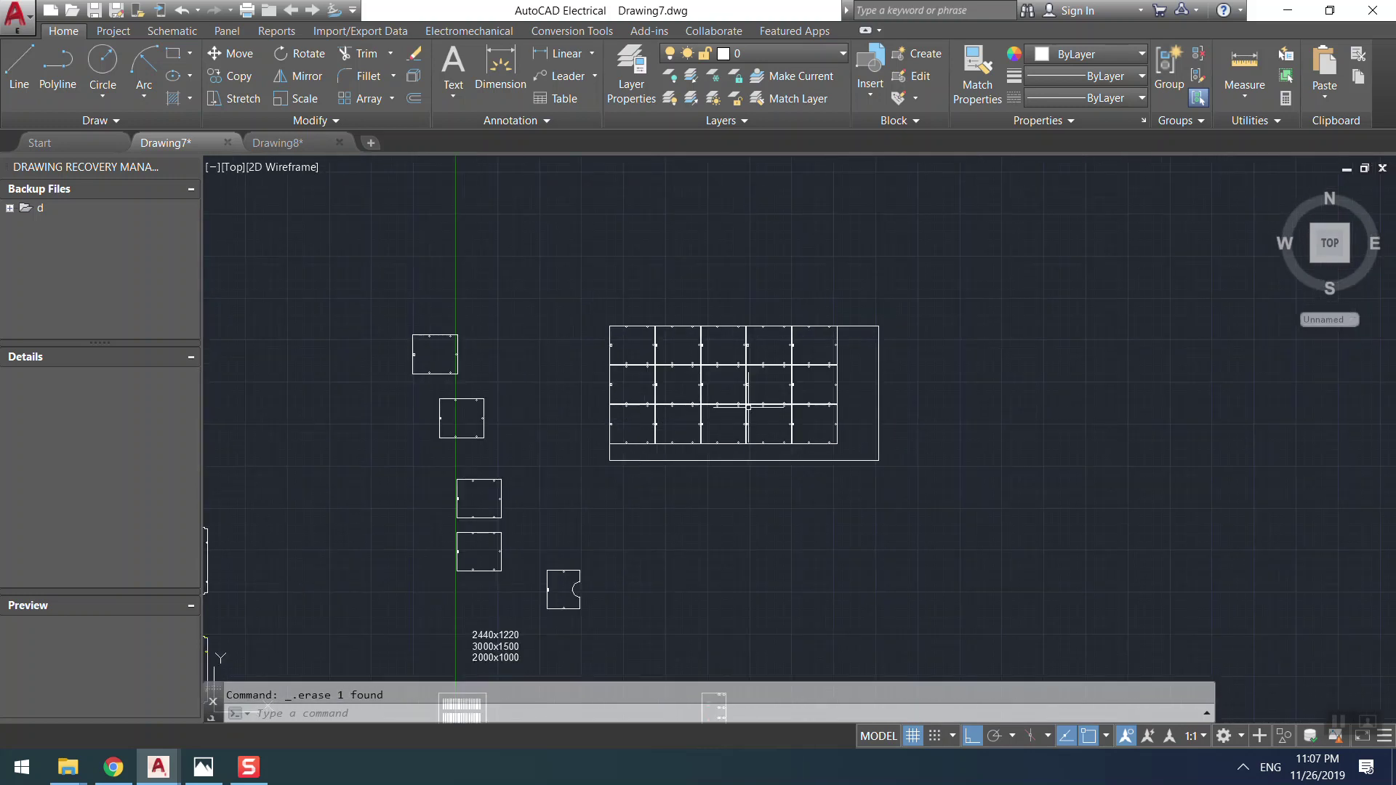
- Delete all 15 panel blocks from the 2000 by 1000 sheet, and undo the deletion
scroll(698, 422, "up", 8)
left_click(914, 259)
left_click(413, 447)
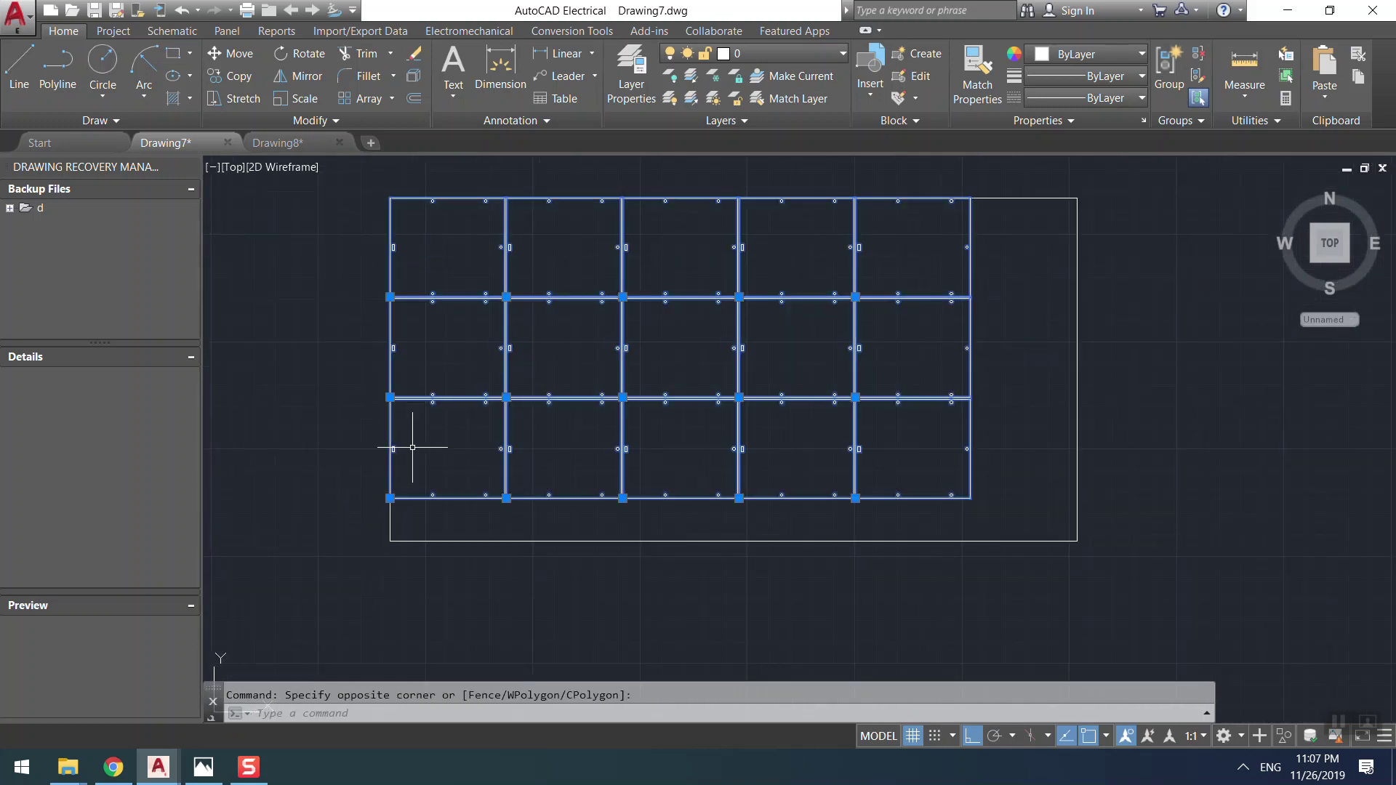
key("Delete")
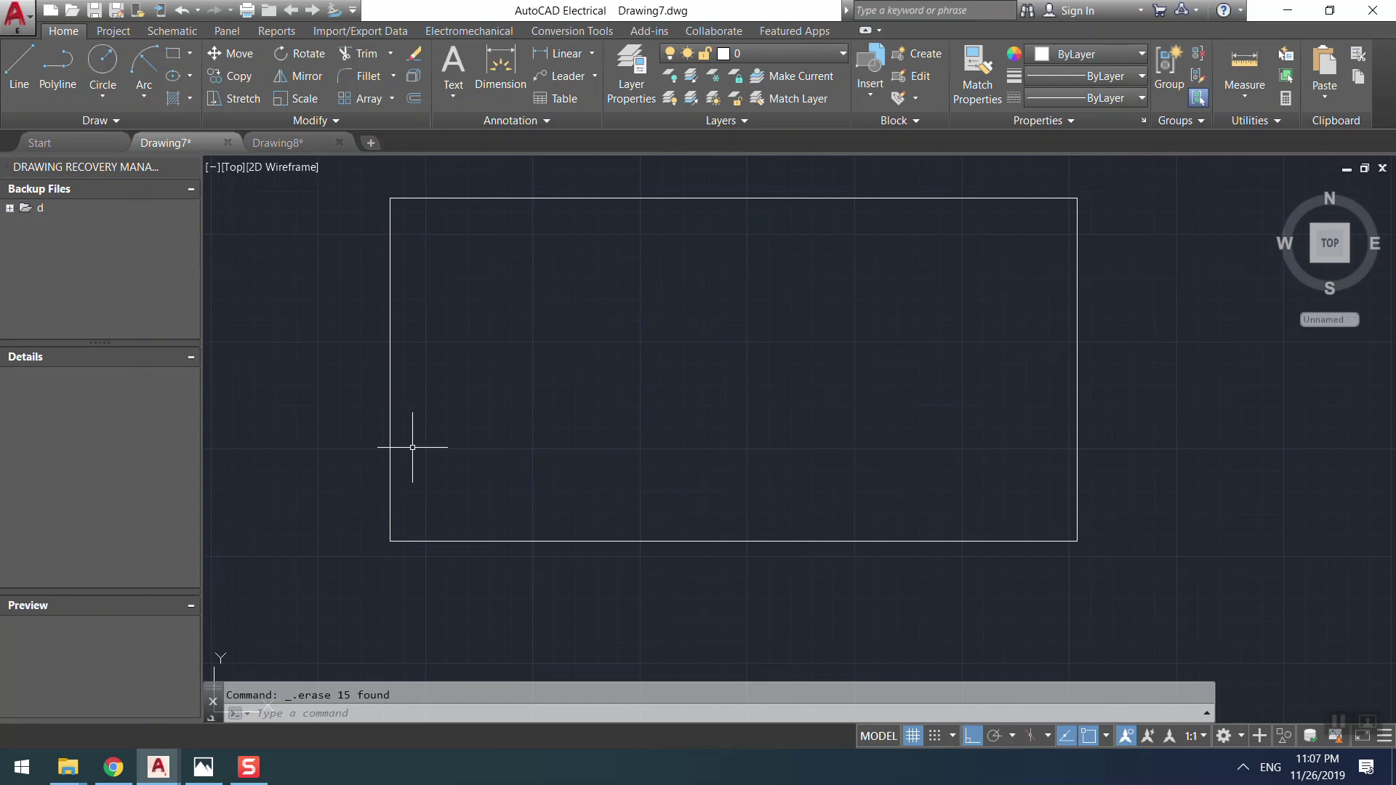
key("ctrl+z")
key("Escape")
- Draw a 3000 by 1500 sheet rectangle in the empty area to the right of the narrow slotted panel
scroll(566, 515, "down", 3)
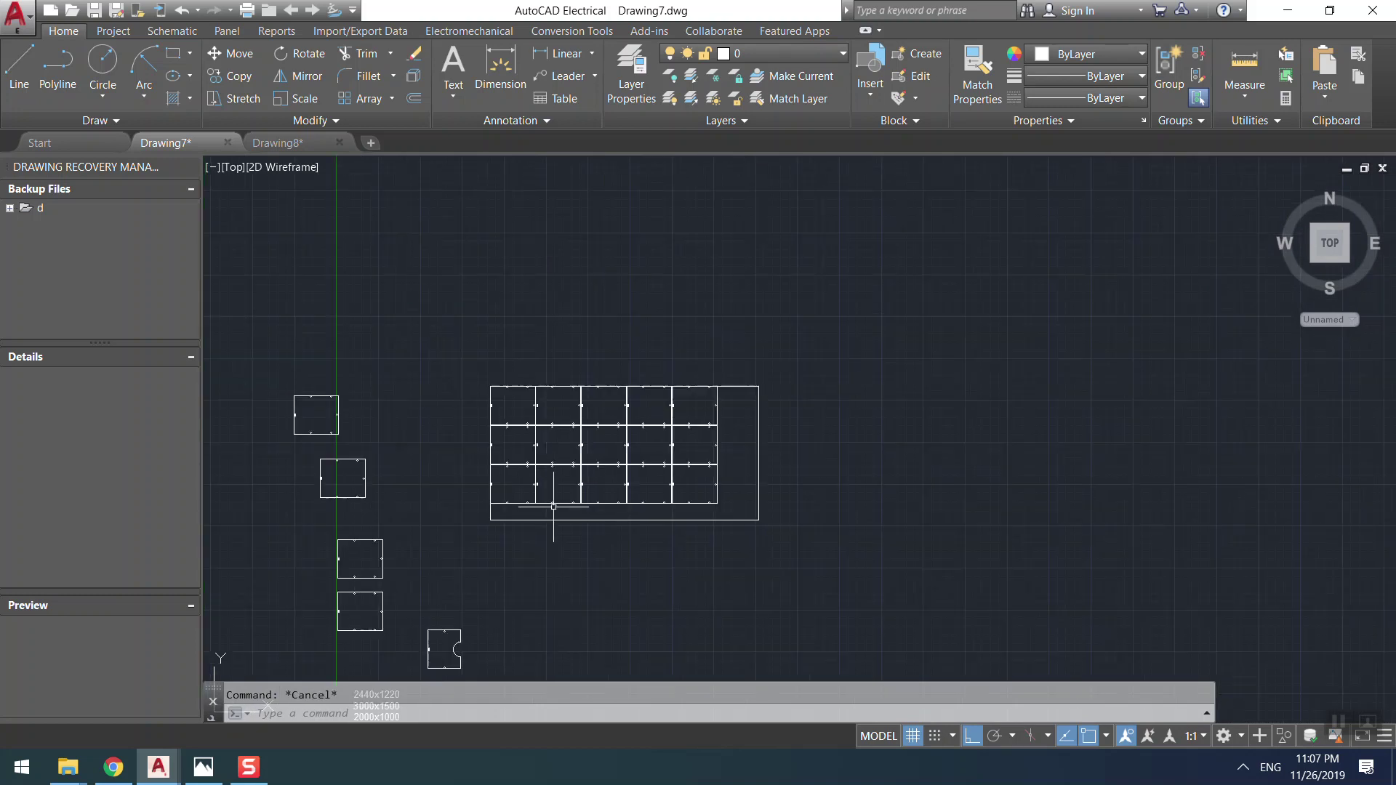
middle_click_drag(612, 477, 609, 341)
middle_click_drag(552, 455, 584, 285)
scroll(400, 457, "up", 2)
middle_click_drag(377, 481, 322, 350)
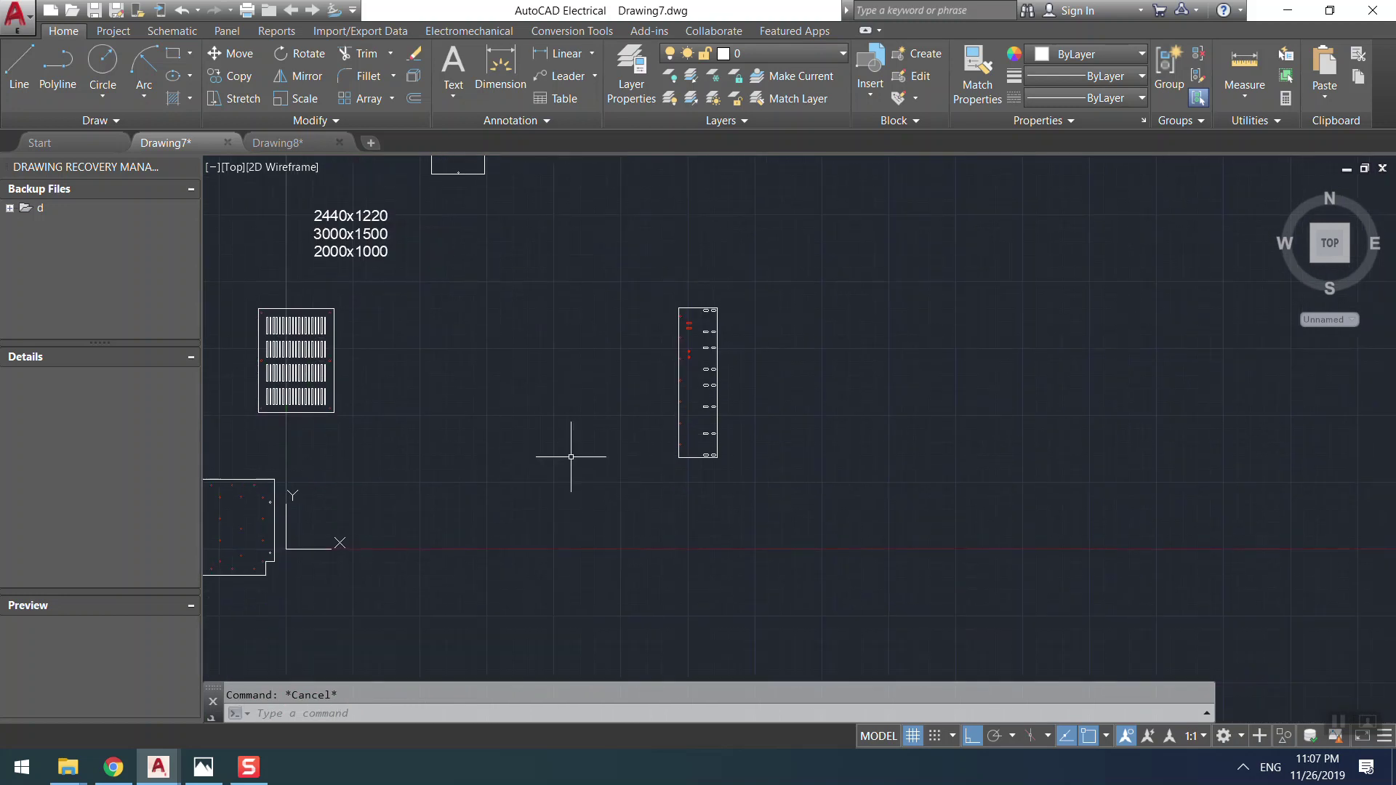
scroll(559, 464, "down", 2)
middle_click_drag(635, 428, 426, 416)
scroll(487, 519, "down", 2)
middle_click_drag(456, 504, 366, 520)
left_click(178, 57)
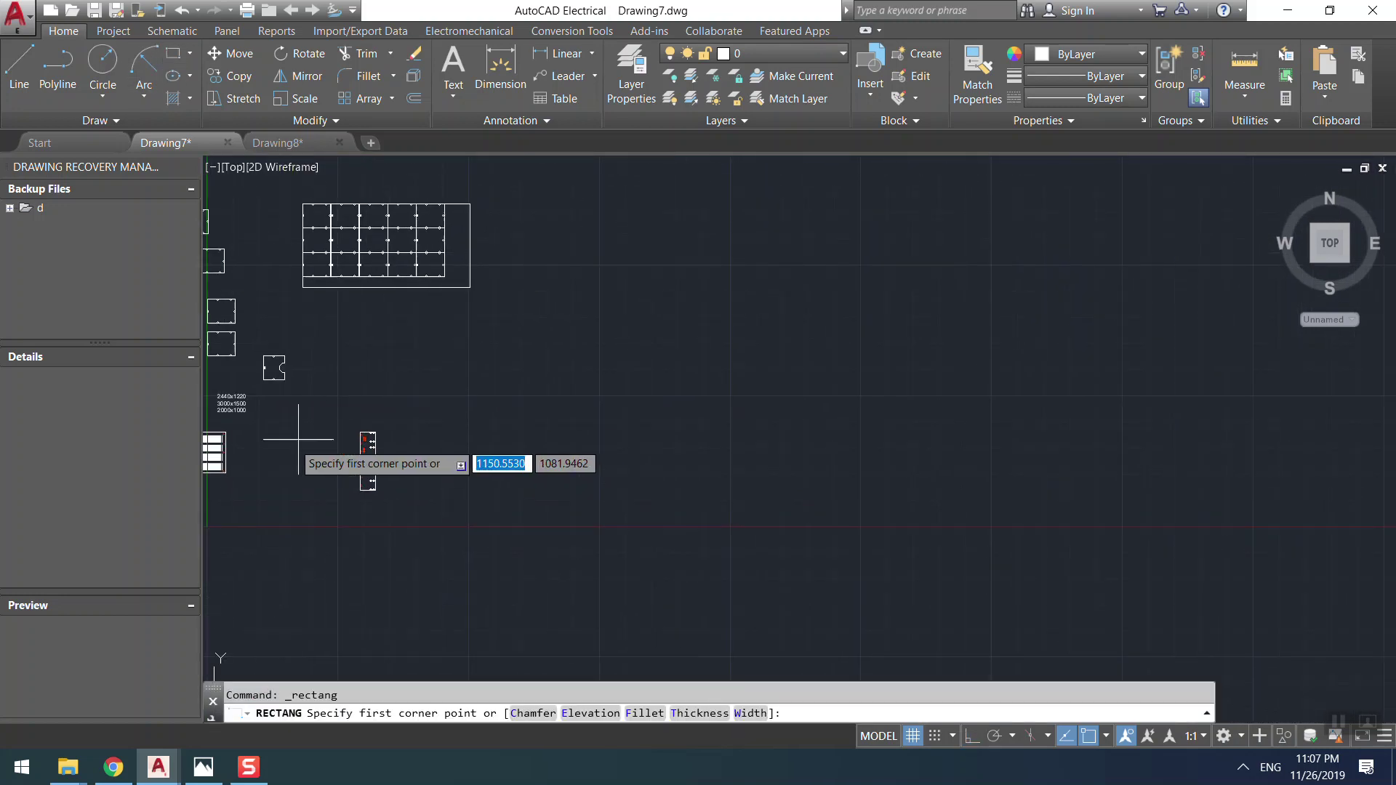
scroll(283, 429, "up", 4)
scroll(313, 397, "up", 2)
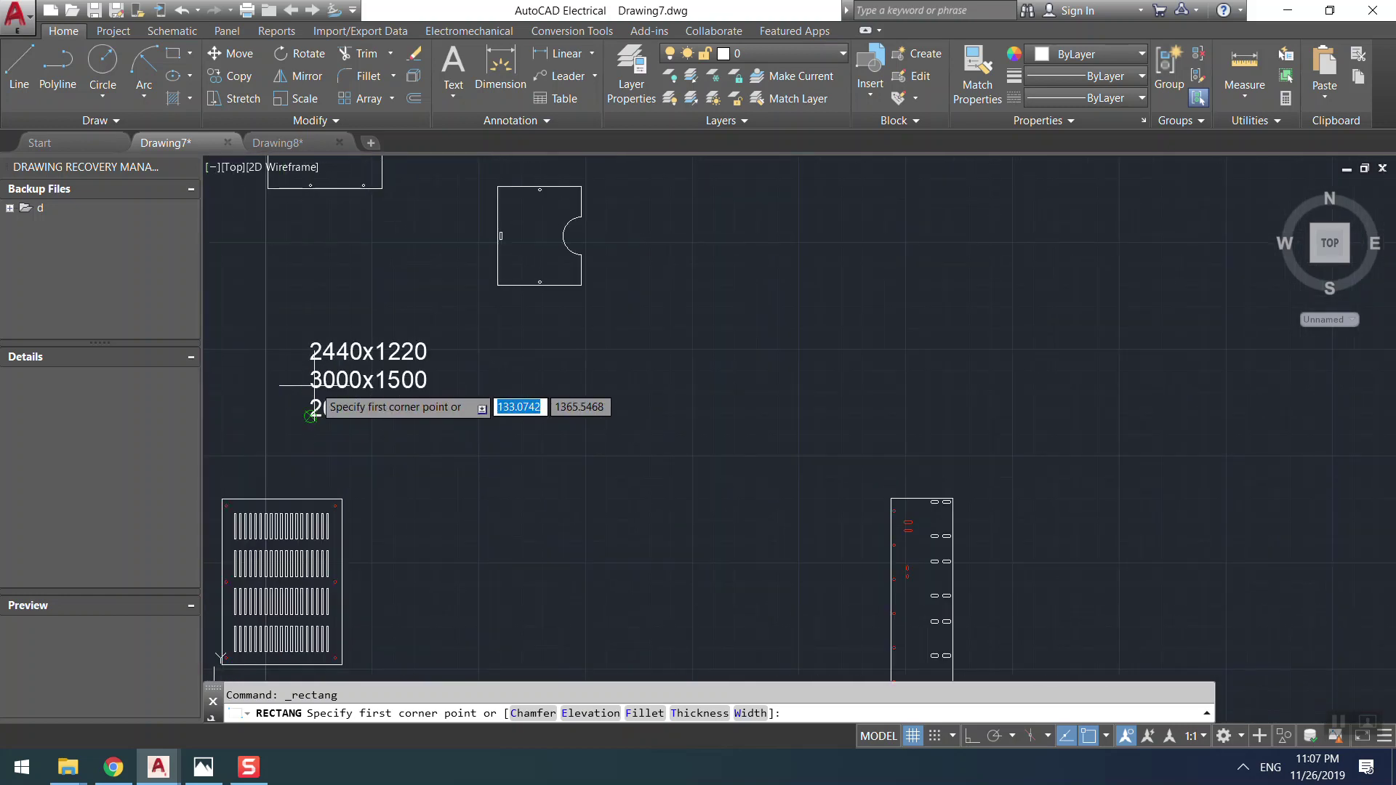
scroll(618, 487, "down", 2)
middle_click_drag(579, 496, 327, 429)
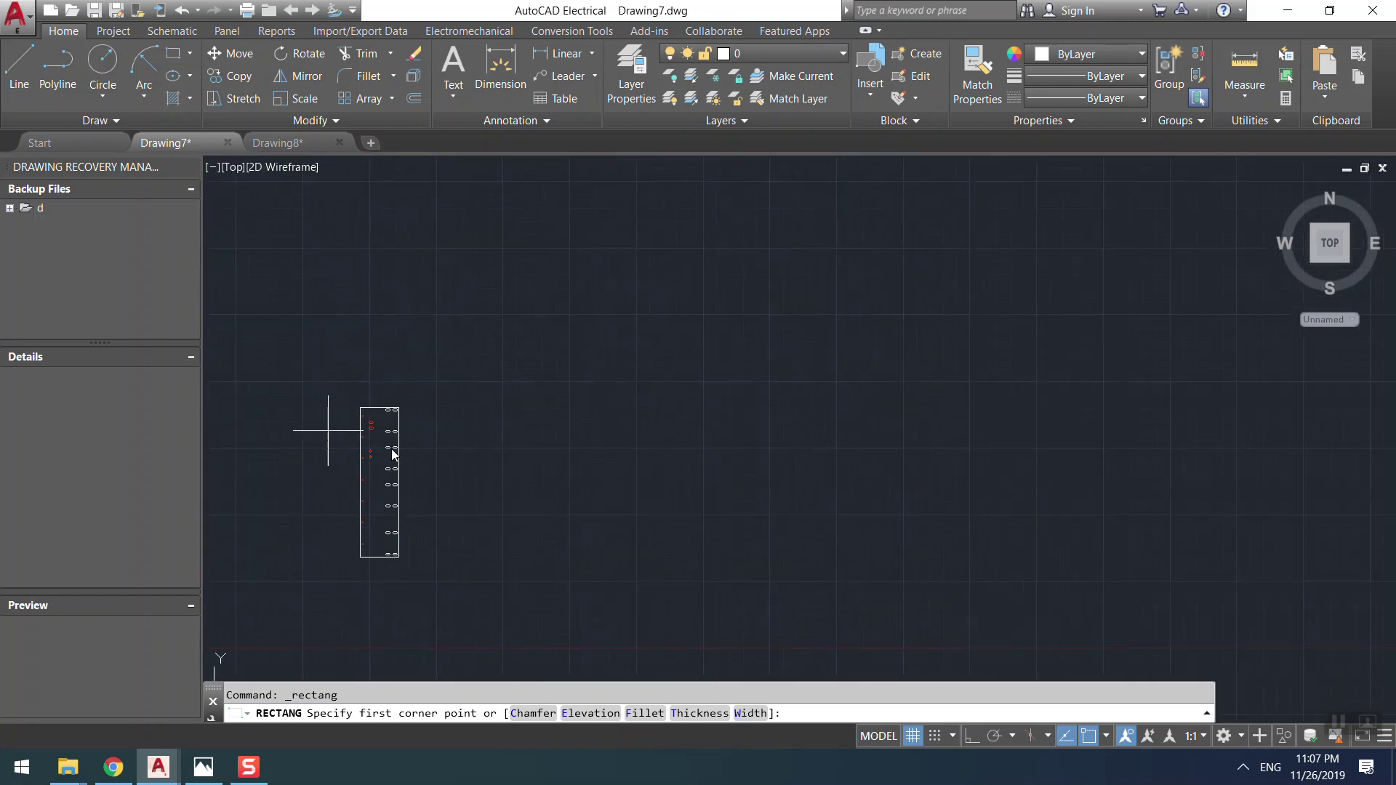
left_click(577, 528)
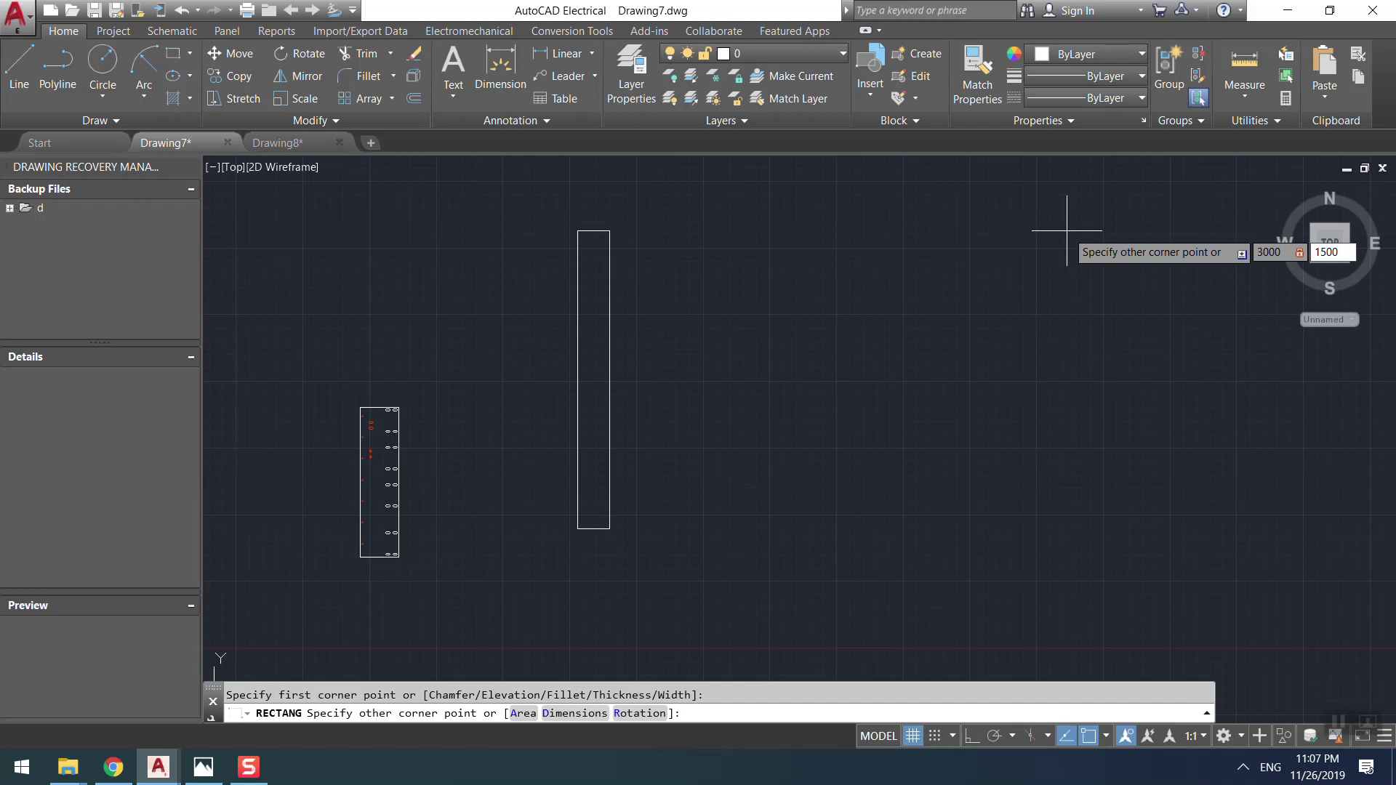
left_click(1218, 209)
middle_click_drag(355, 466, 499, 362)
scroll(500, 345, "up", 1)
left_click(614, 260)
left_click(433, 542)
key("Escape")
scroll(570, 381, "up", 4)
left_click(533, 289)
left_click(444, 386)
scroll(416, 406, "up", 3)
scroll(428, 361, "down", 5)
scroll(499, 386, "down", 3)
scroll(489, 312, "up", 3)
- Copy the whole narrow slotted panel, including its outline, slots and holes, to the clipboard
middle_click_drag(486, 470, 457, 311)
scroll(509, 231, "up", 2)
left_click(512, 205)
middle_click_drag(528, 192, 537, 171)
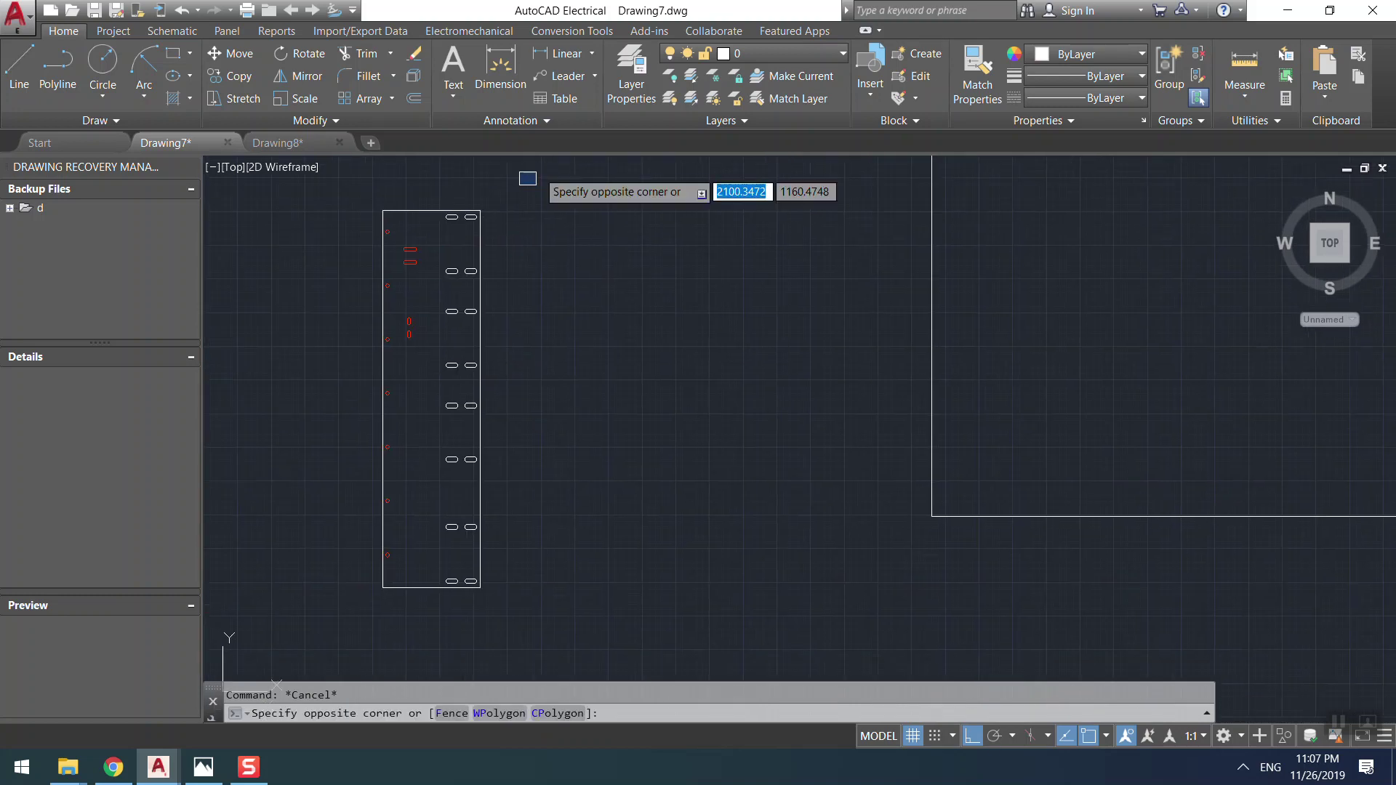
middle_click_drag(368, 544, 439, 294)
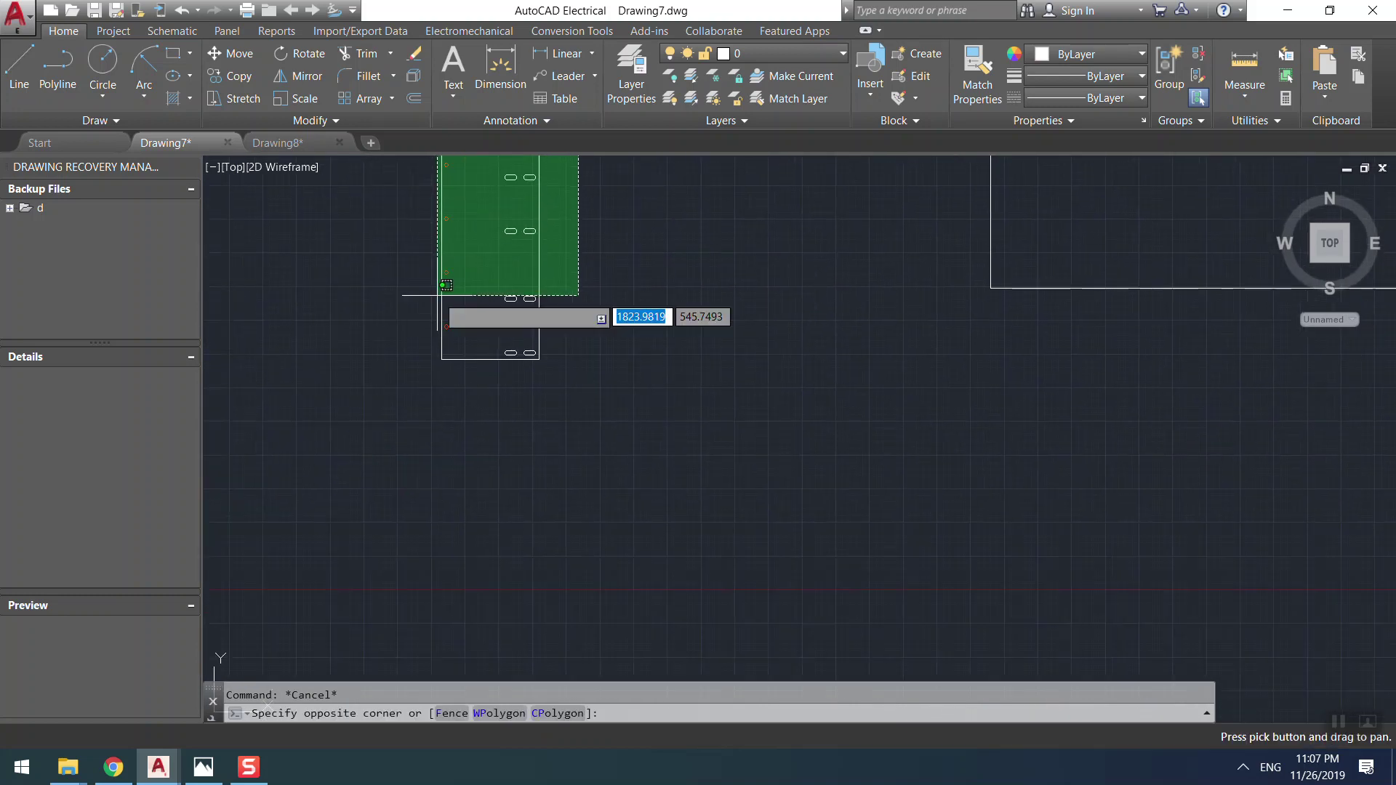
left_click(400, 413)
scroll(408, 364, "down", 3)
middle_click_drag(393, 476, 394, 545)
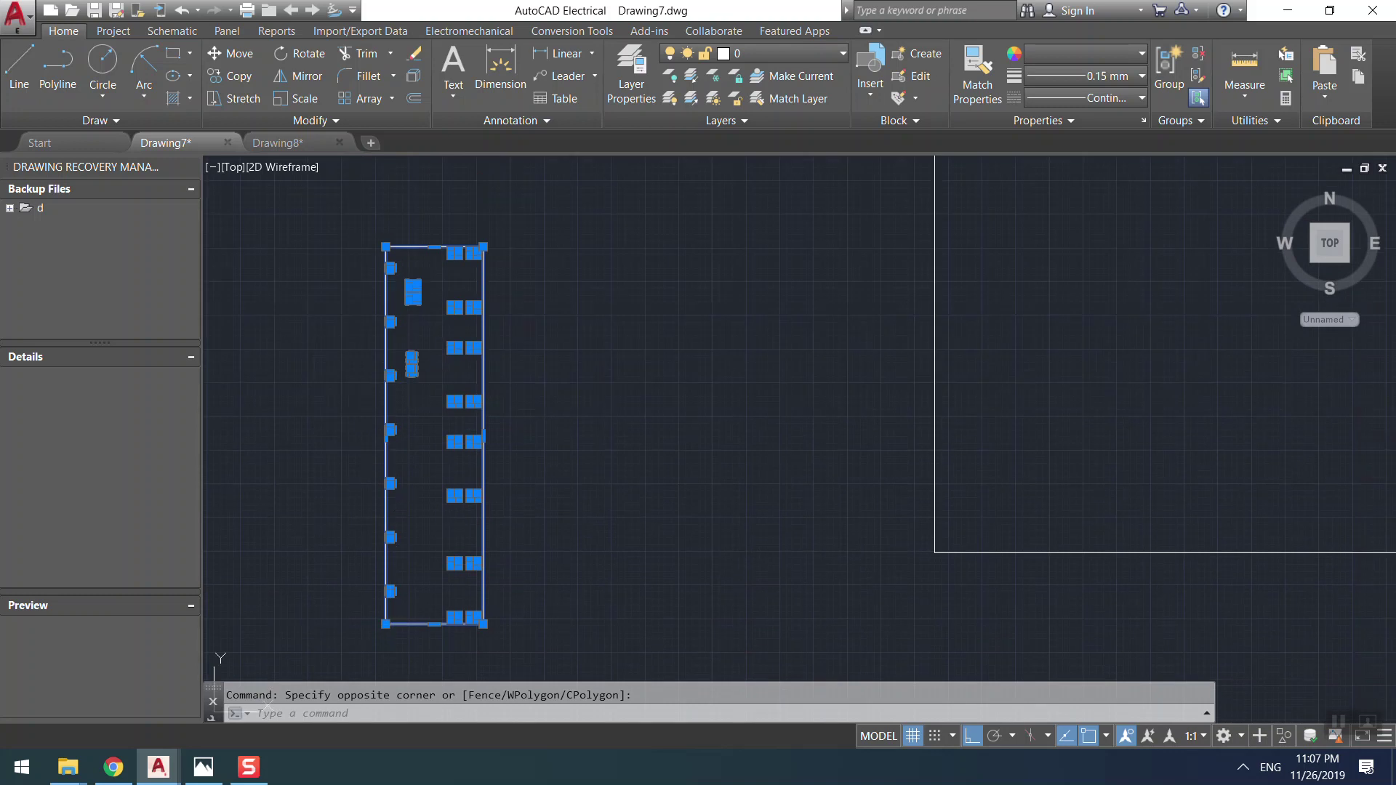
key("ctrl+c")
- Paste the copied narrow panel as a single block below and to the right of the original
scroll(498, 386, "down", 5)
middle_click_drag(514, 333, 462, 196)
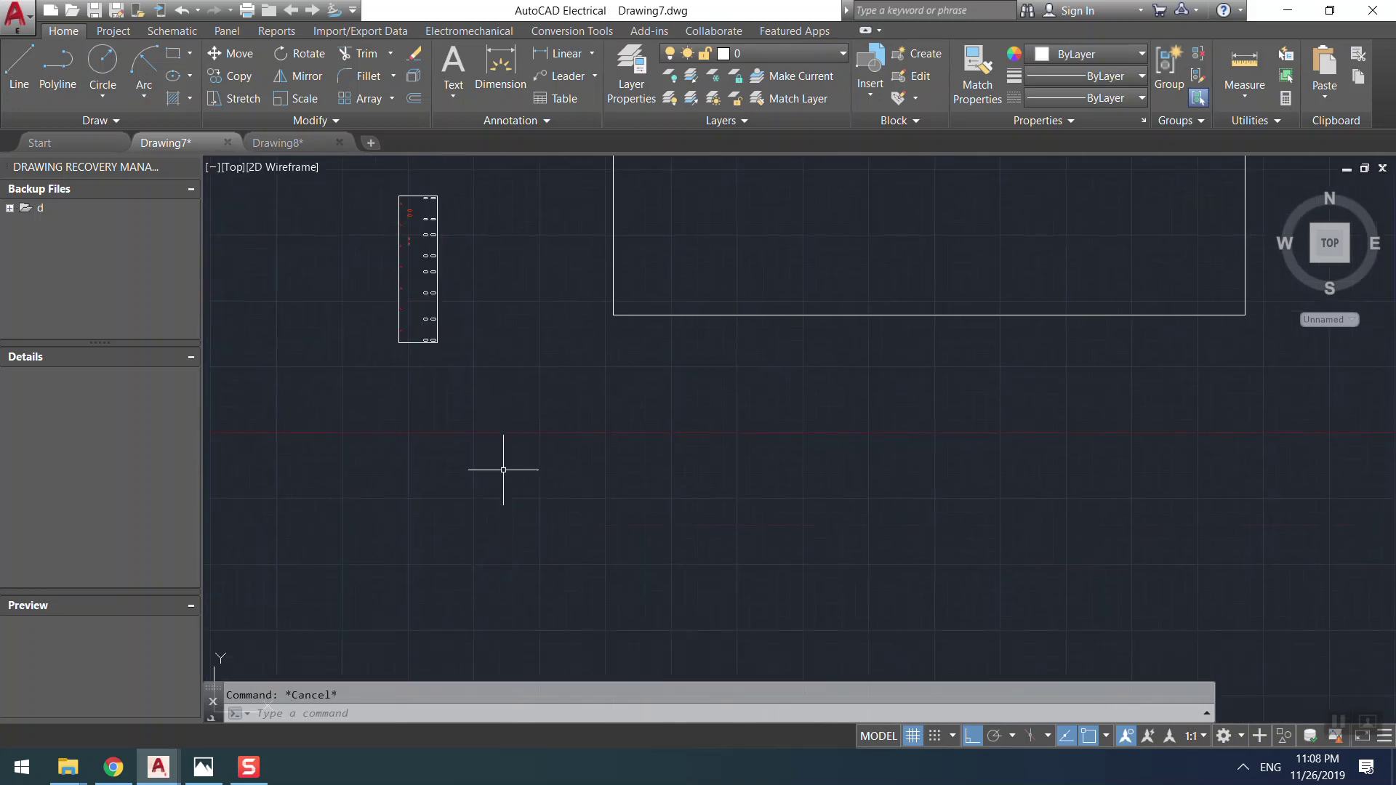
key("ctrl+shift+v")
left_click(503, 470)
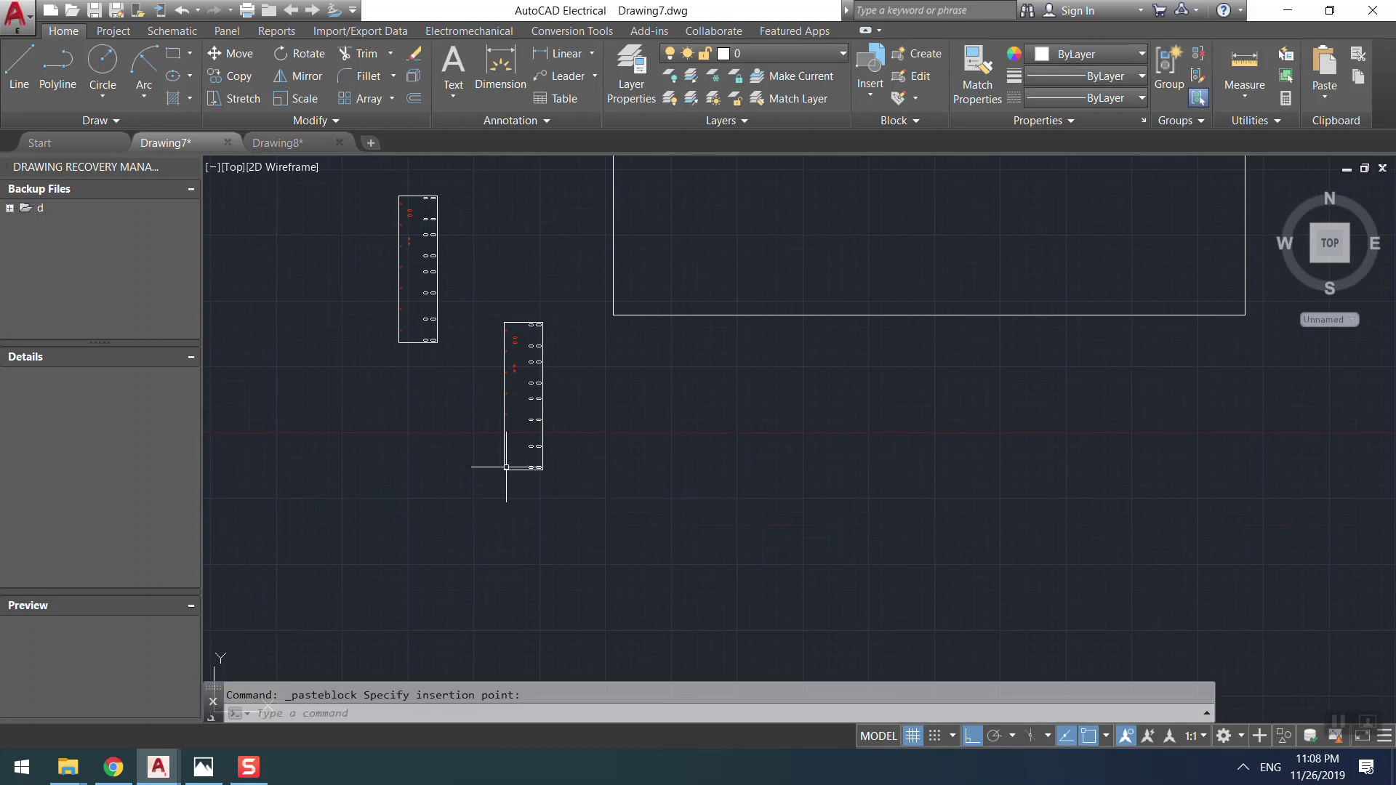
left_click(569, 398)
left_click(443, 458)
middle_click_drag(524, 444, 485, 466)
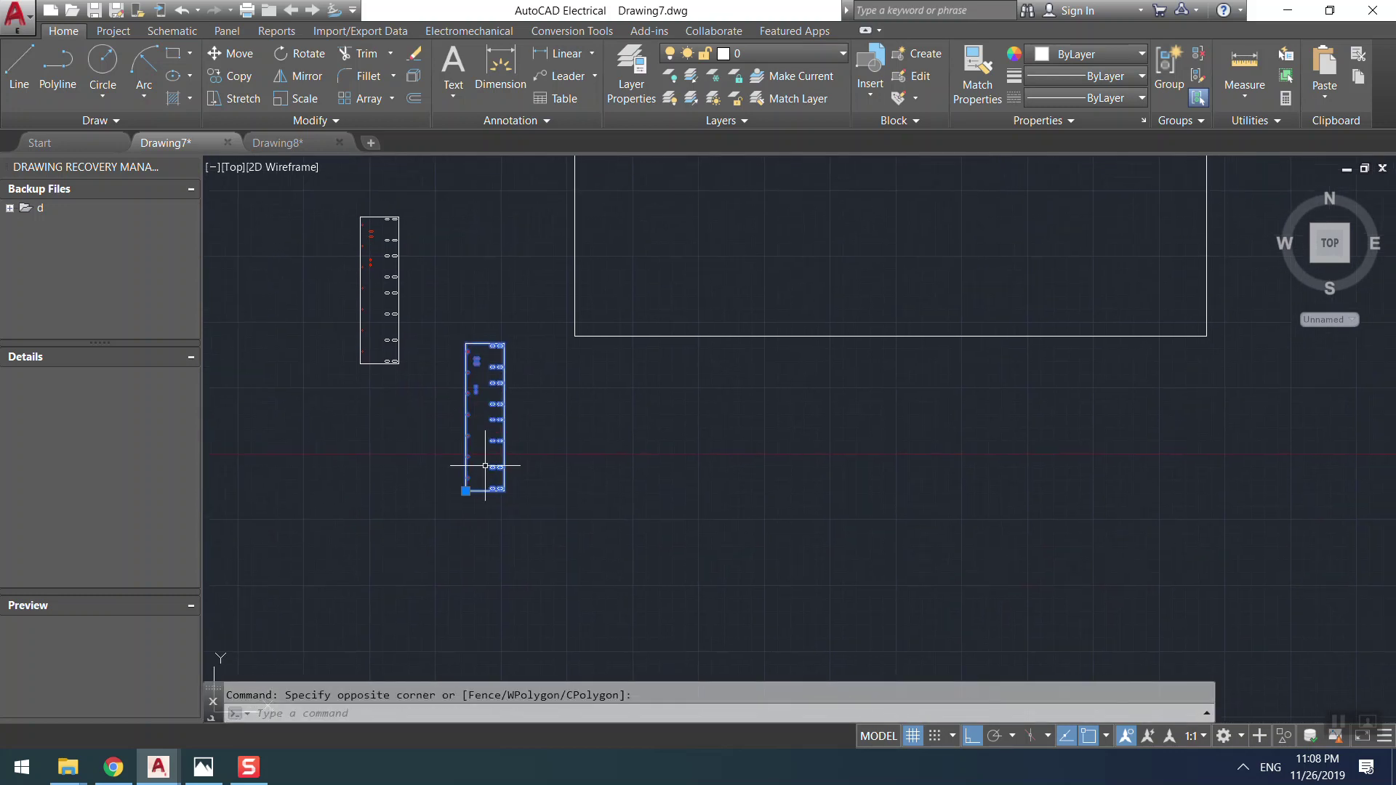
mouse_move(533, 408)
middle_mouse_down()
mouse_move(516, 445)
mouse_move(558, 480)
mouse_move(536, 577)
mouse_move(555, 489)
middle_mouse_up()
scroll(378, 566, "up", 2)
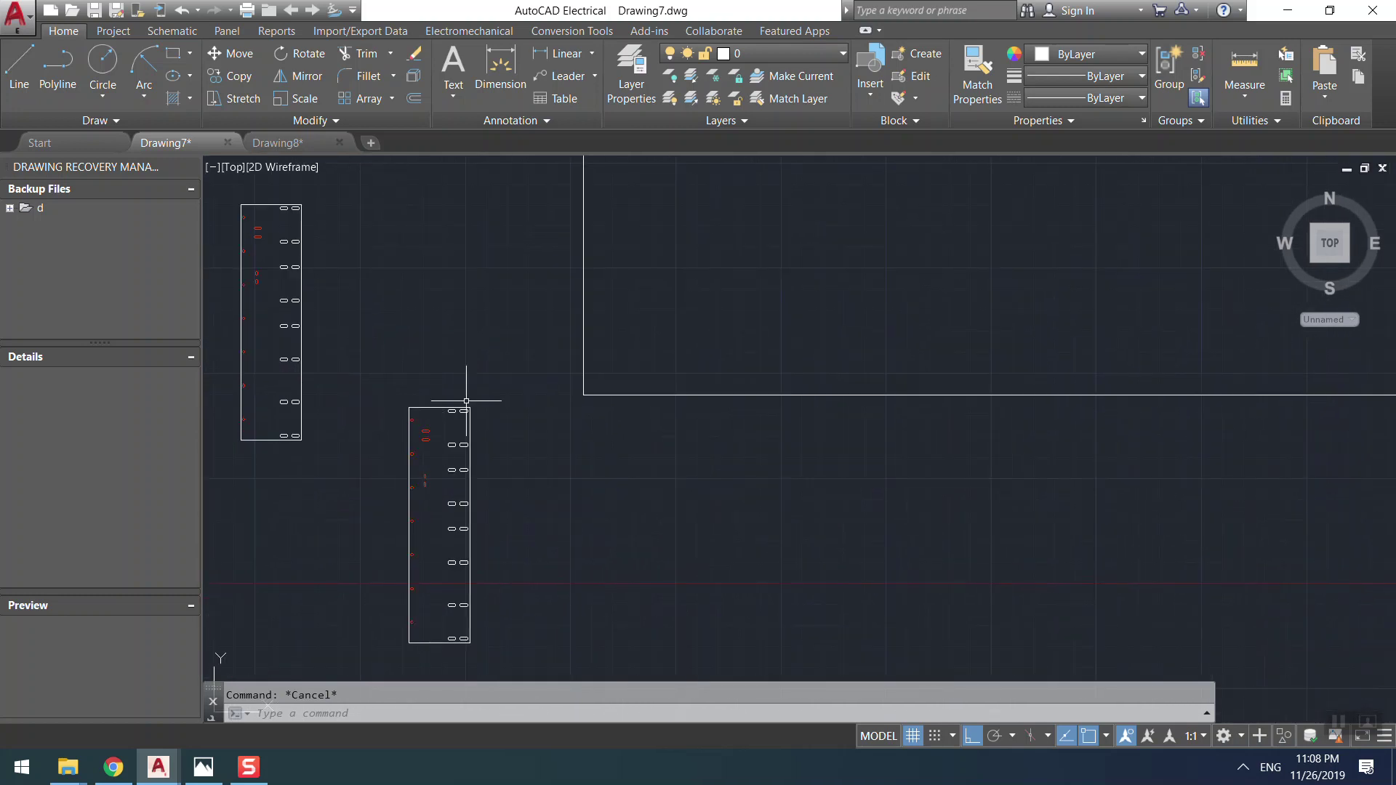
- Copy the narrow panel block by its lower-left corner onto the lower-left corner of the 3000 by 1500 sheet
left_click(489, 381)
middle_click_drag(365, 599, 393, 400)
left_click(387, 517)
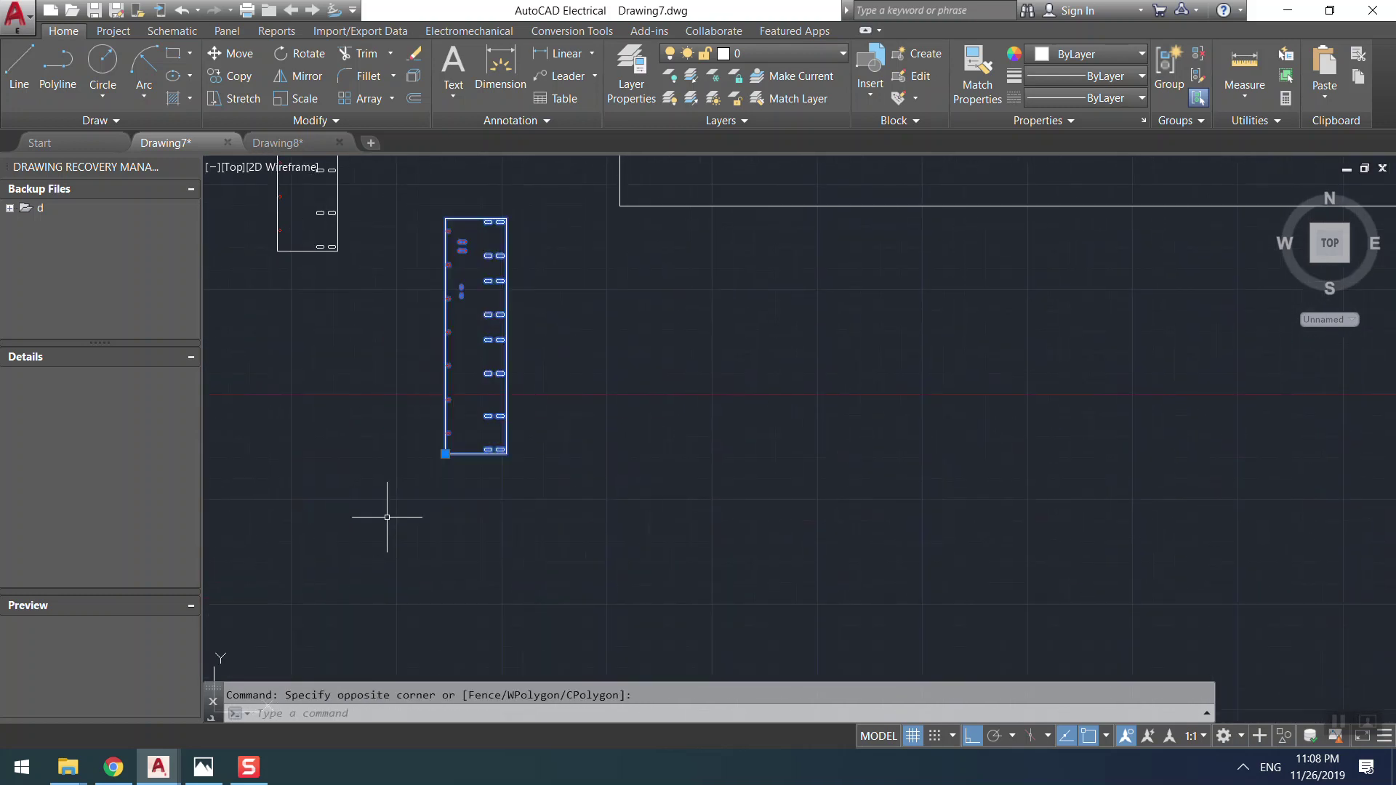
left_click(443, 456)
middle_click_drag(470, 447, 410, 690)
scroll(518, 568, "up", 2)
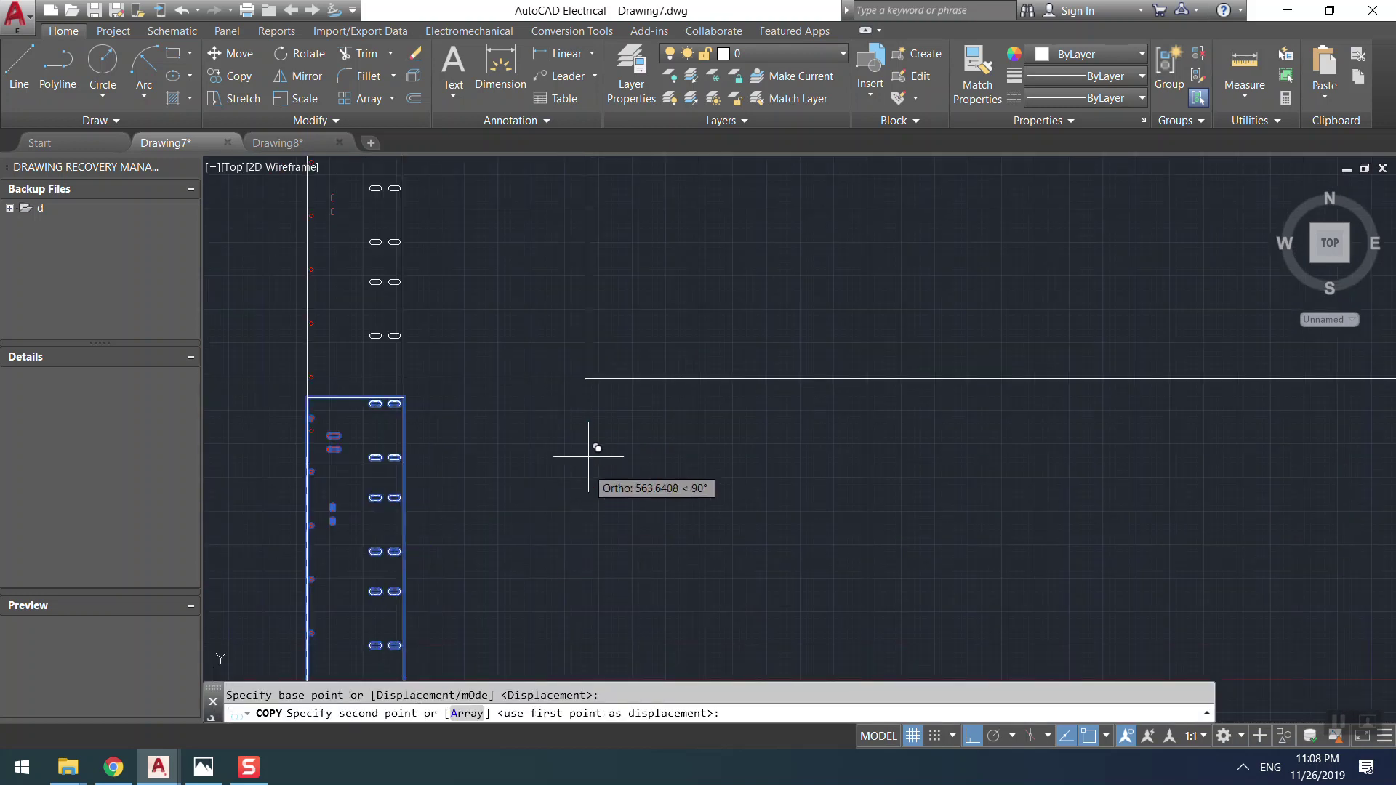
left_click(585, 377)
middle_click_drag(613, 366, 581, 629)
key("Escape")
left_click(707, 320)
left_click(499, 490)
key("Escape")
left_click(717, 319)
left_click(598, 421)
middle_click_drag(614, 460, 588, 375)
scroll(495, 459, "down", 1)
middle_click_drag(495, 460, 288, 616)
middle_click_drag(356, 555, 432, 419)
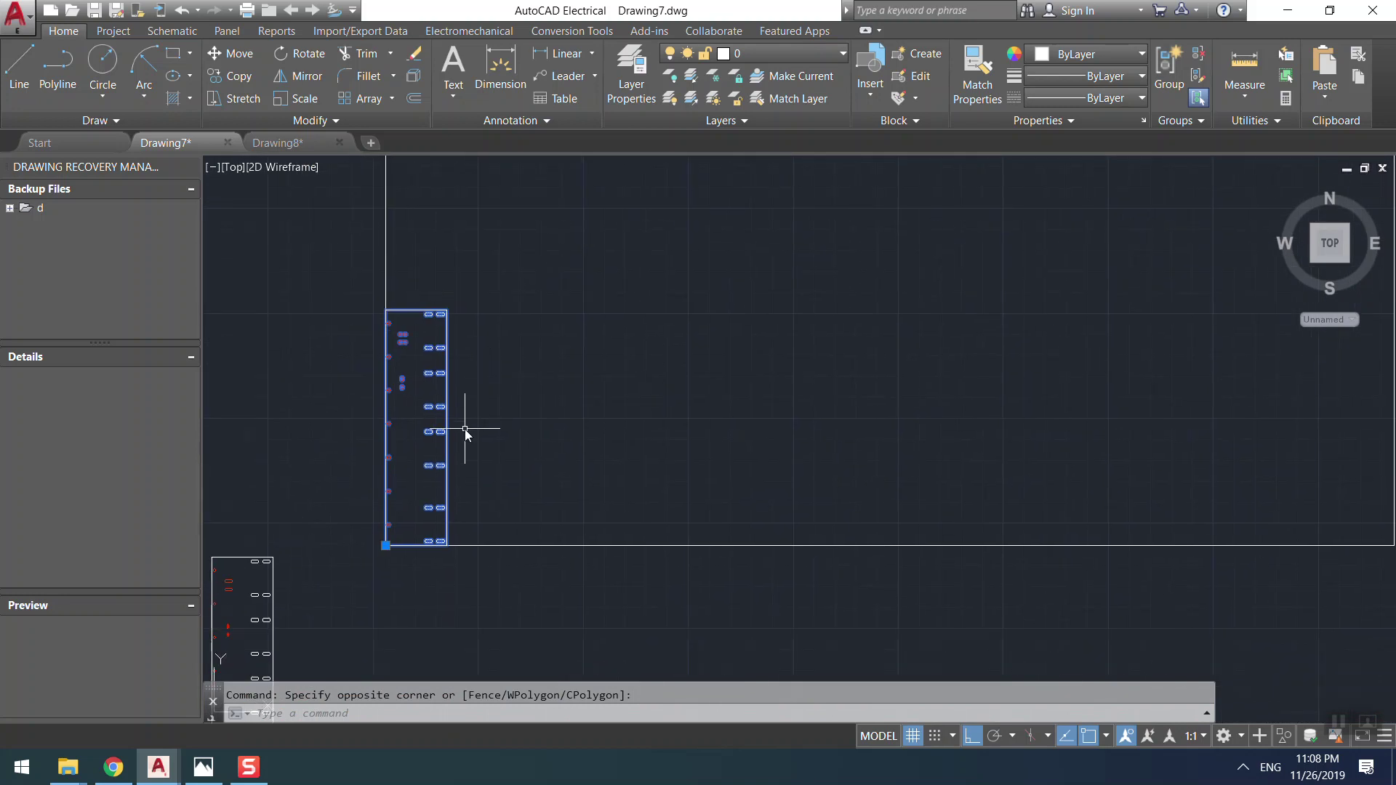
key("Return")
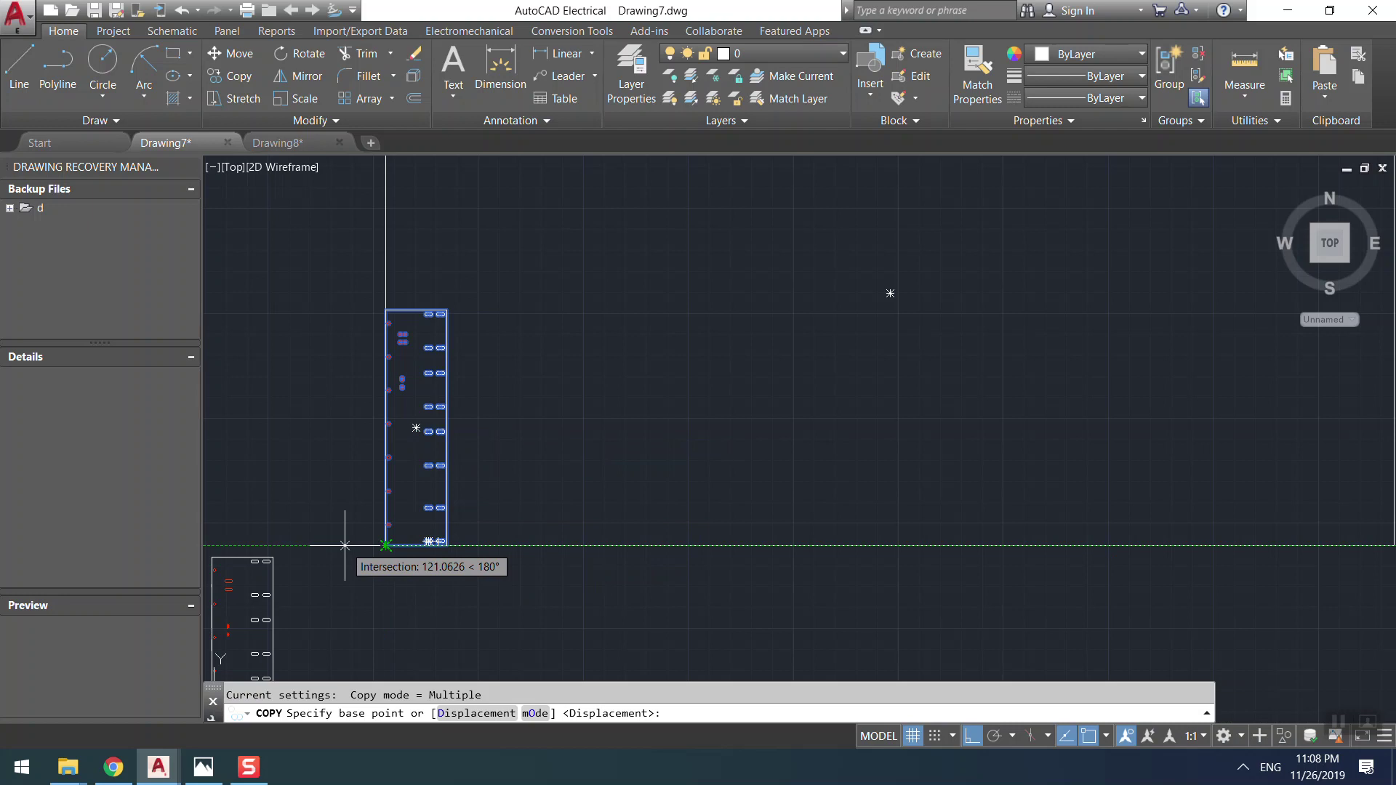
key("Return")
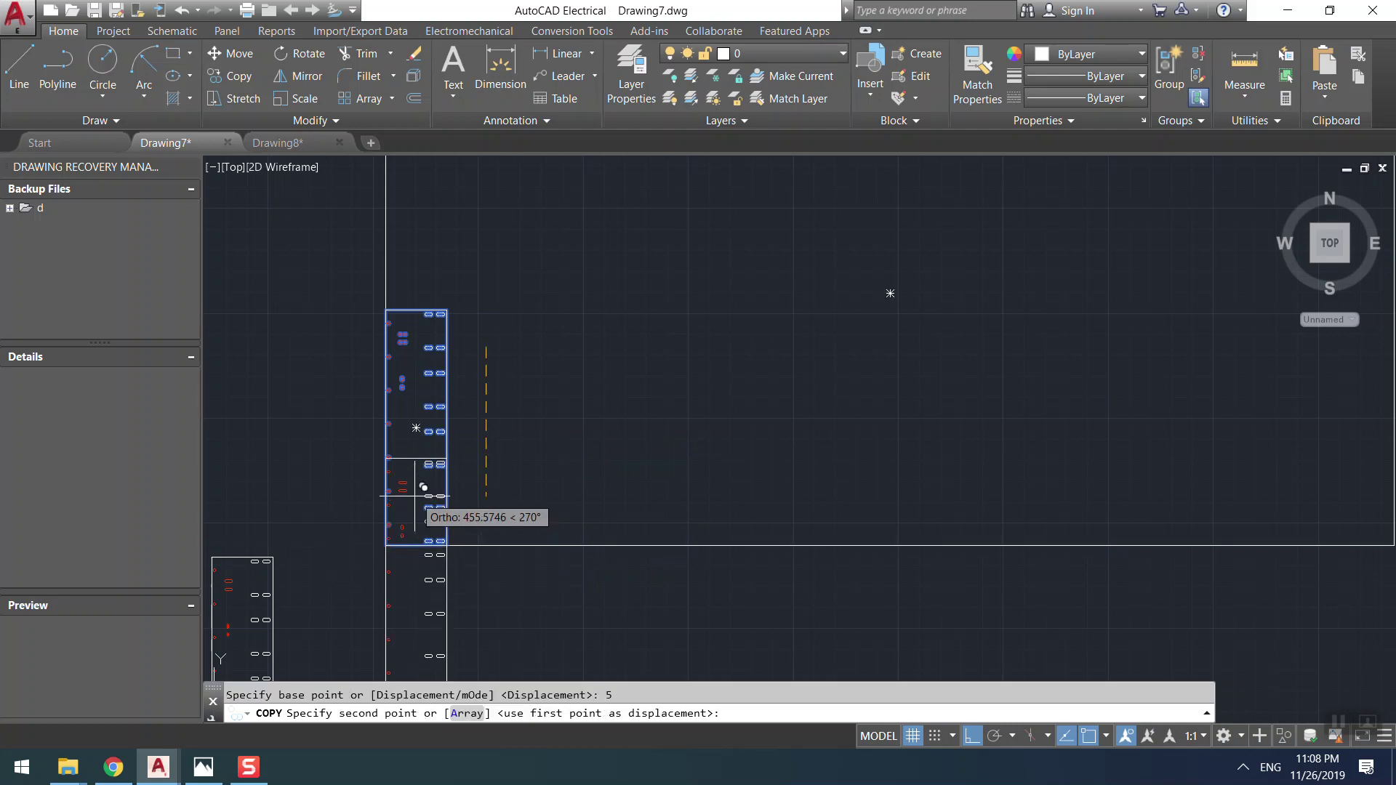
key("Escape")
- Copy the narrow panel block in the sheet's corner three times to the right along the lower edge, with gaps of 5
left_click(487, 392)
left_click(425, 444)
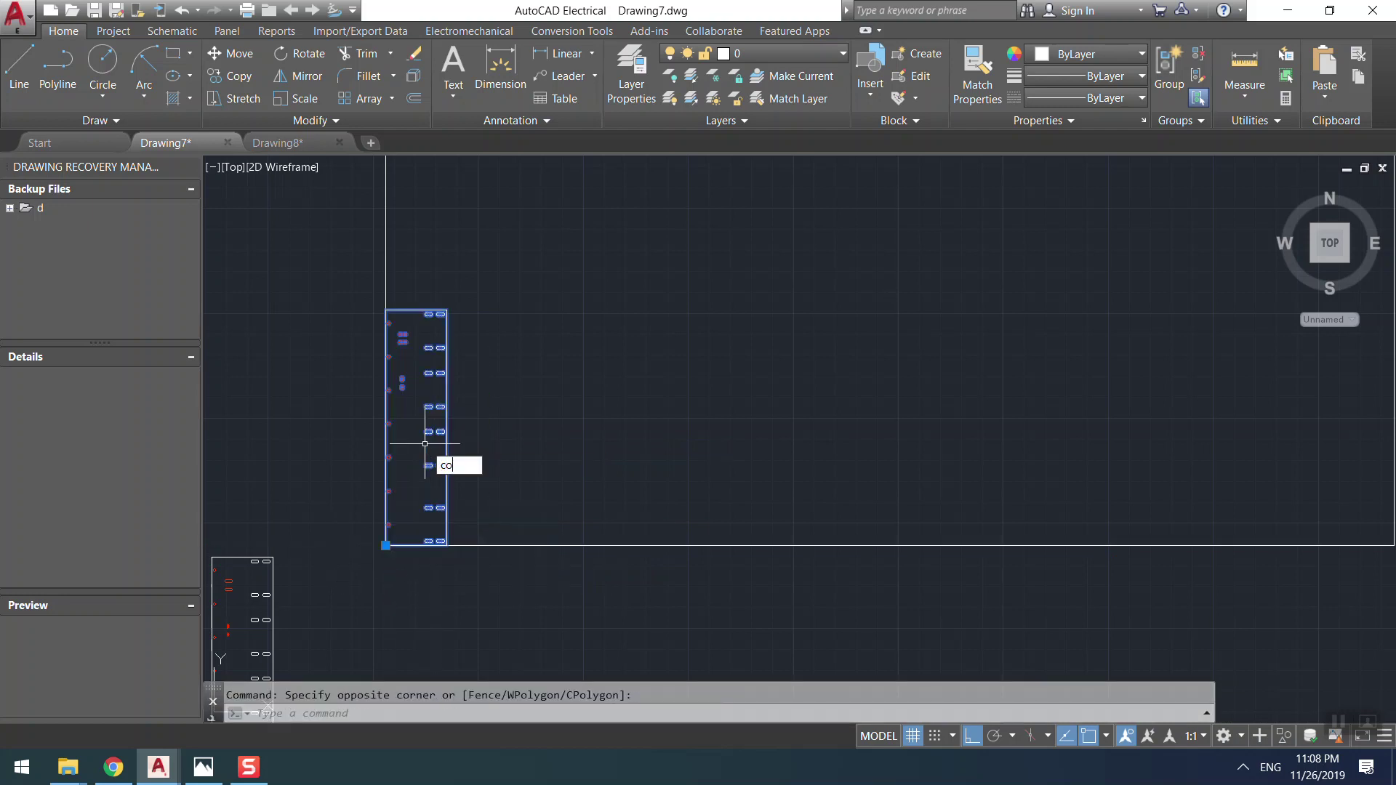
type("co")
key("Return")
scroll(407, 560, "up", 4)
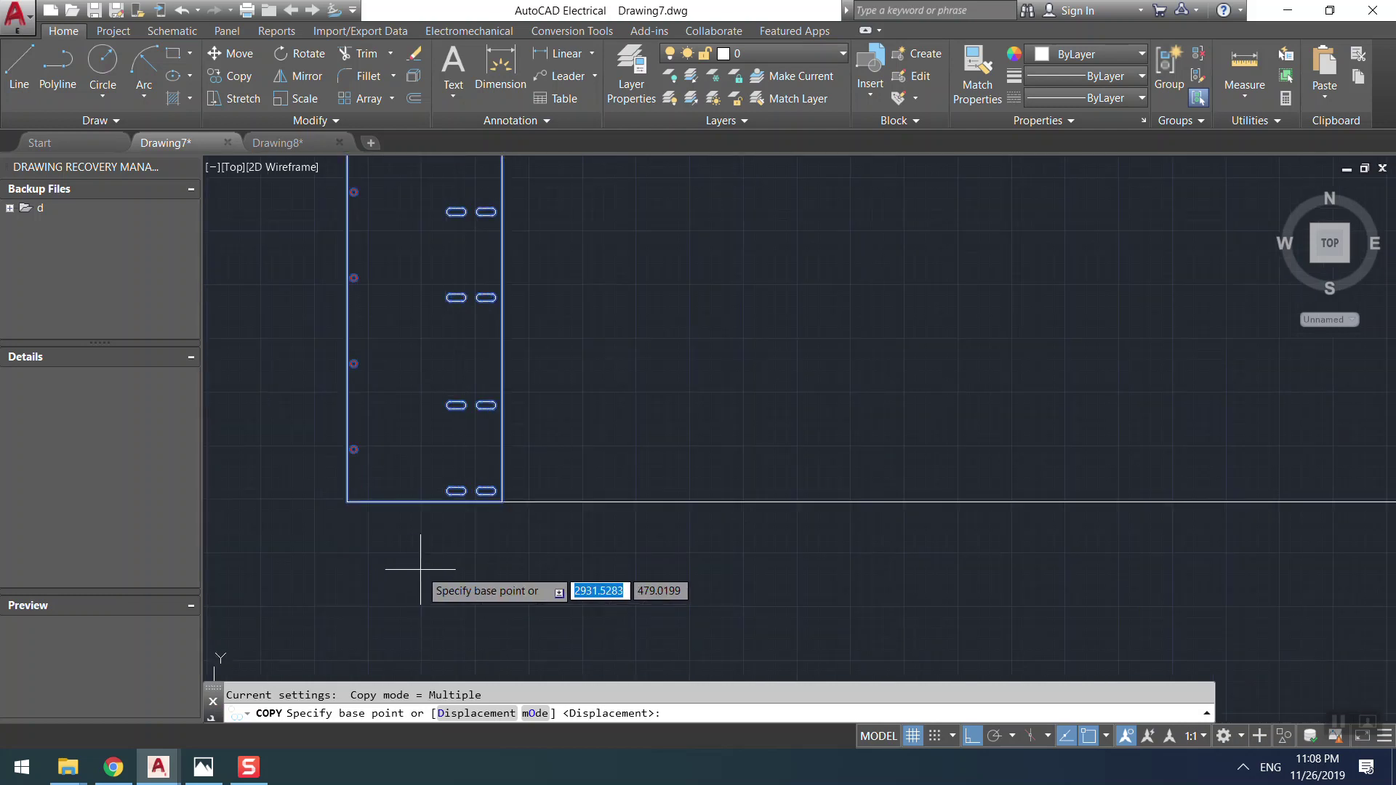
scroll(518, 546, "up", 4)
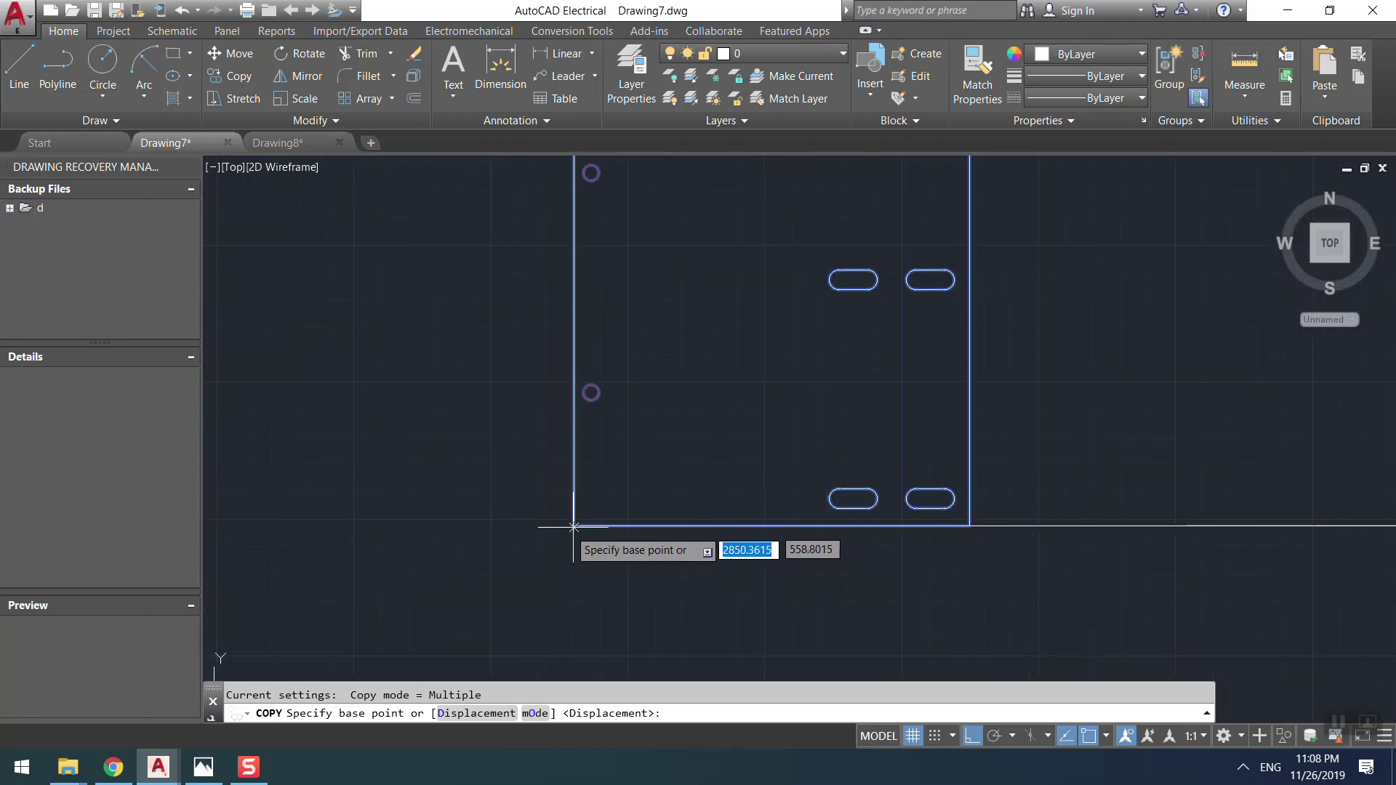
type("5")
key("Return")
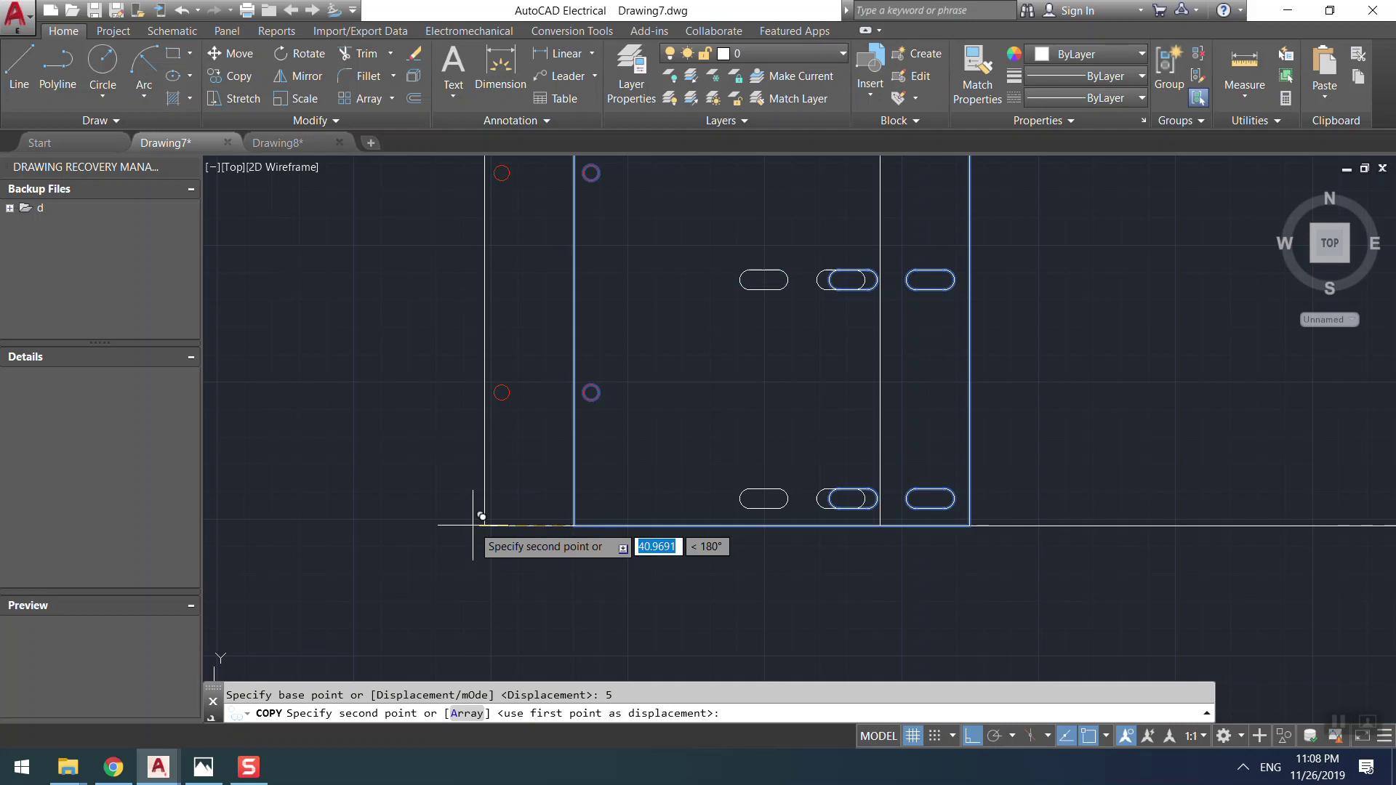
left_click(972, 520)
middle_click_drag(927, 536, 377, 553)
left_click(827, 542)
middle_click_drag(834, 549, 225, 576)
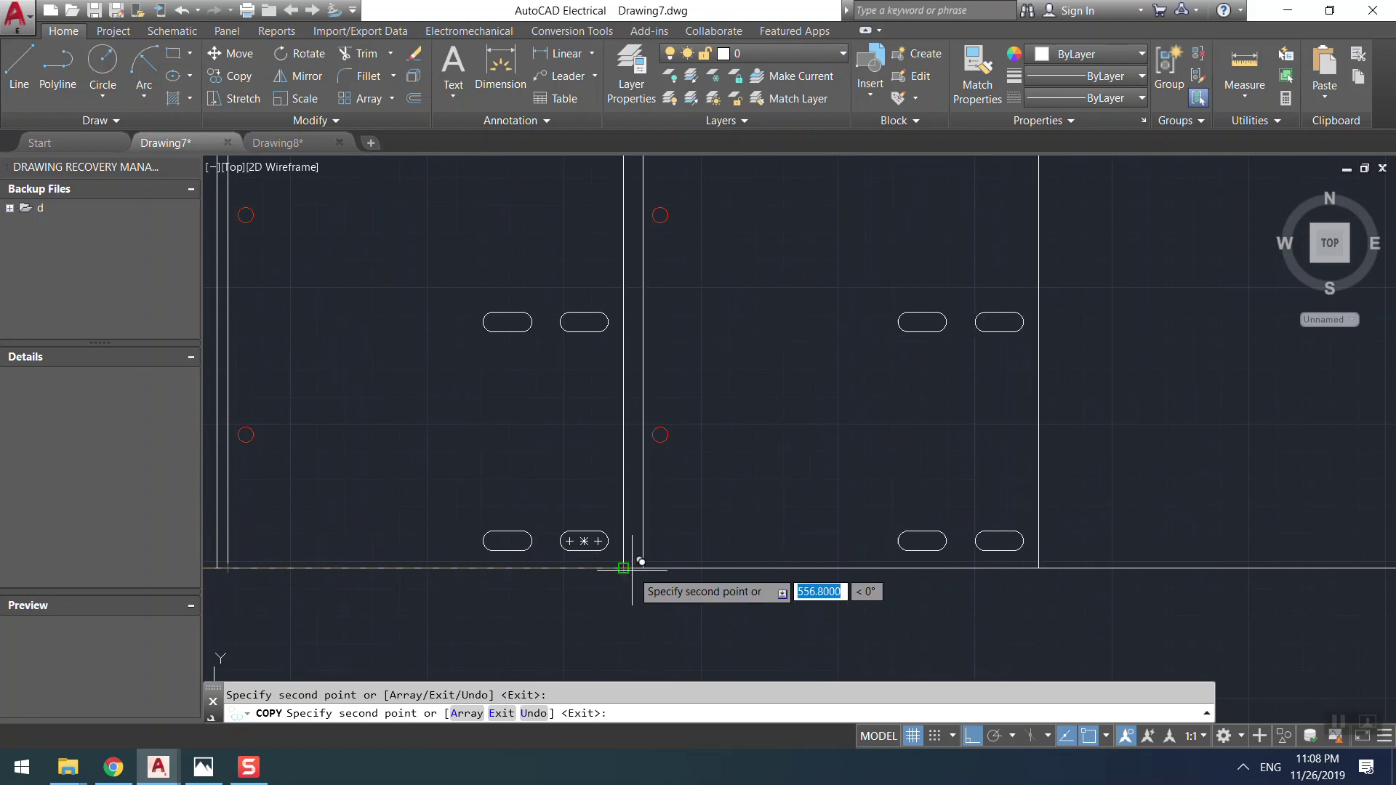
scroll(624, 568, "down", 5)
key("Escape")
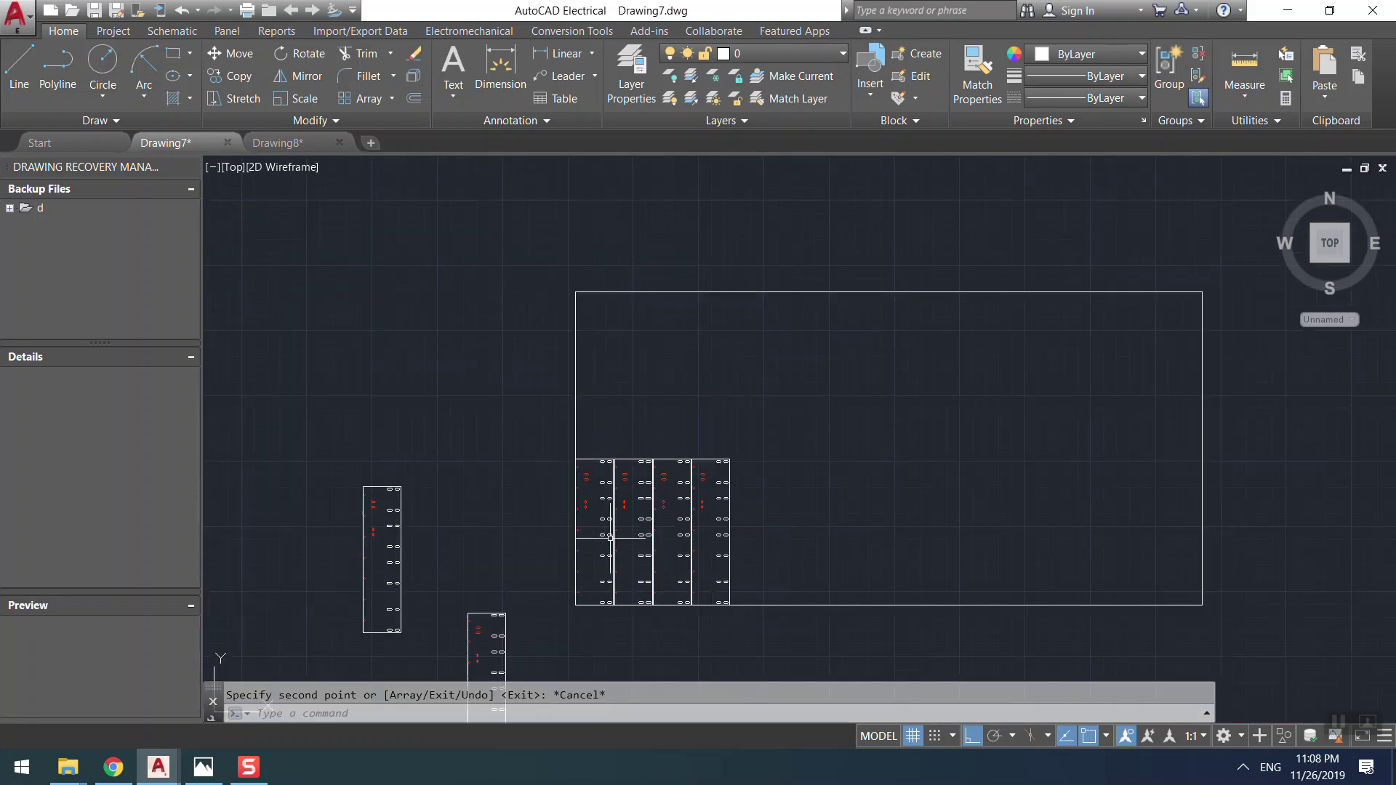
- Copy the whole louvered panel below the sheet-size notes, including its outline, slots and holes, to the clipboard
scroll(405, 489, "down", 3)
middle_click_drag(405, 490, 551, 538)
scroll(590, 440, "up", 6)
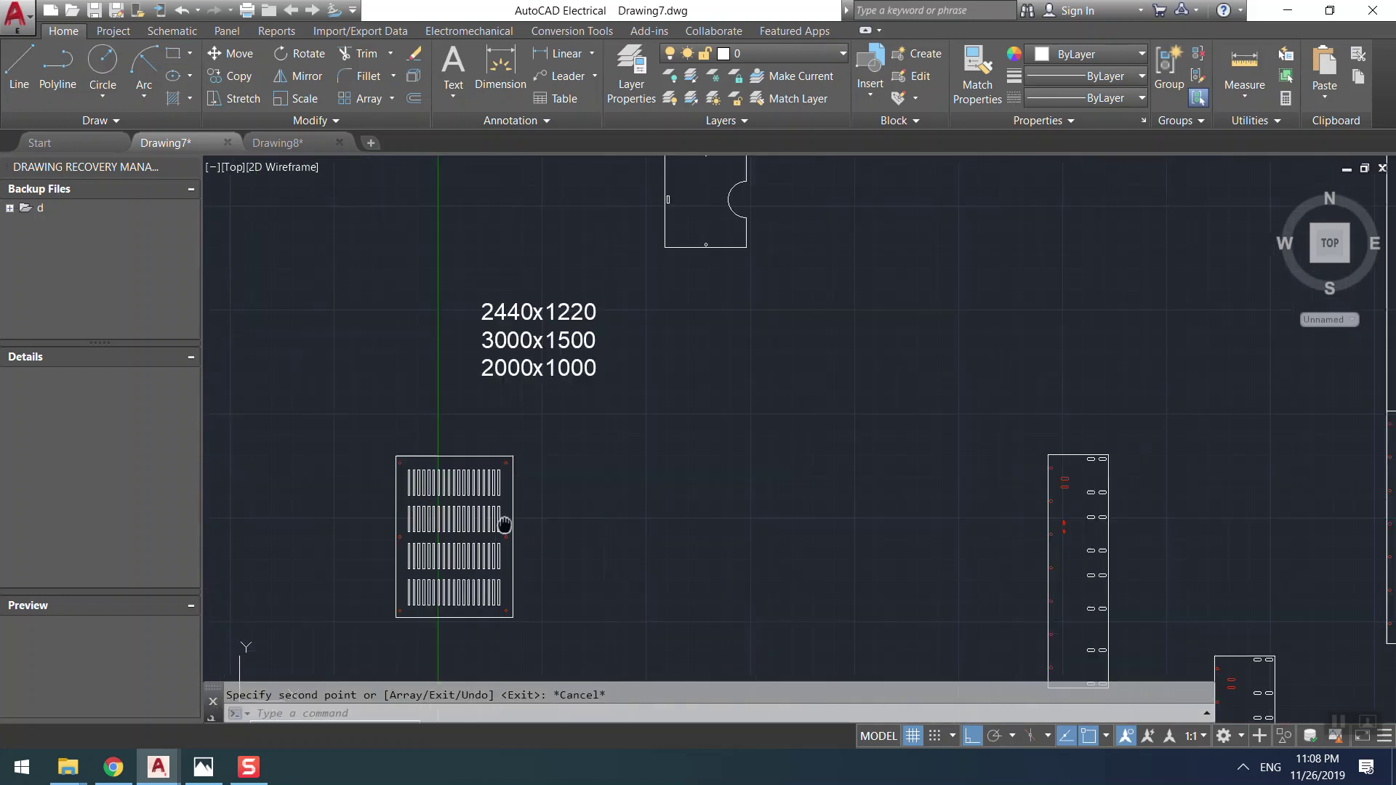
left_click(655, 402)
left_click(462, 585)
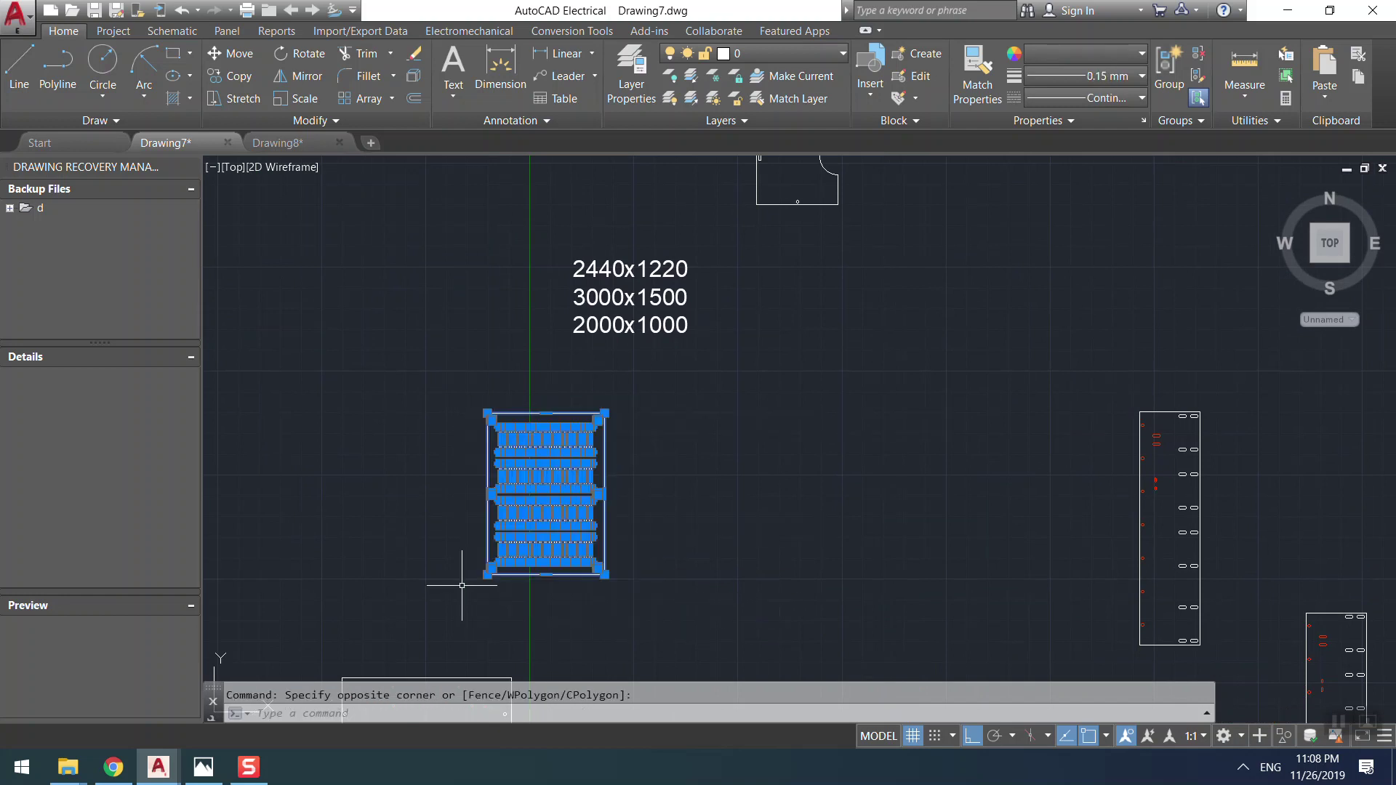
key("ctrl+c")
- Paste the copied louvered panel as a single block in the empty area below the 3000 by 1500 sheet
scroll(570, 584, "down", 3)
middle_click_drag(769, 631, 506, 487)
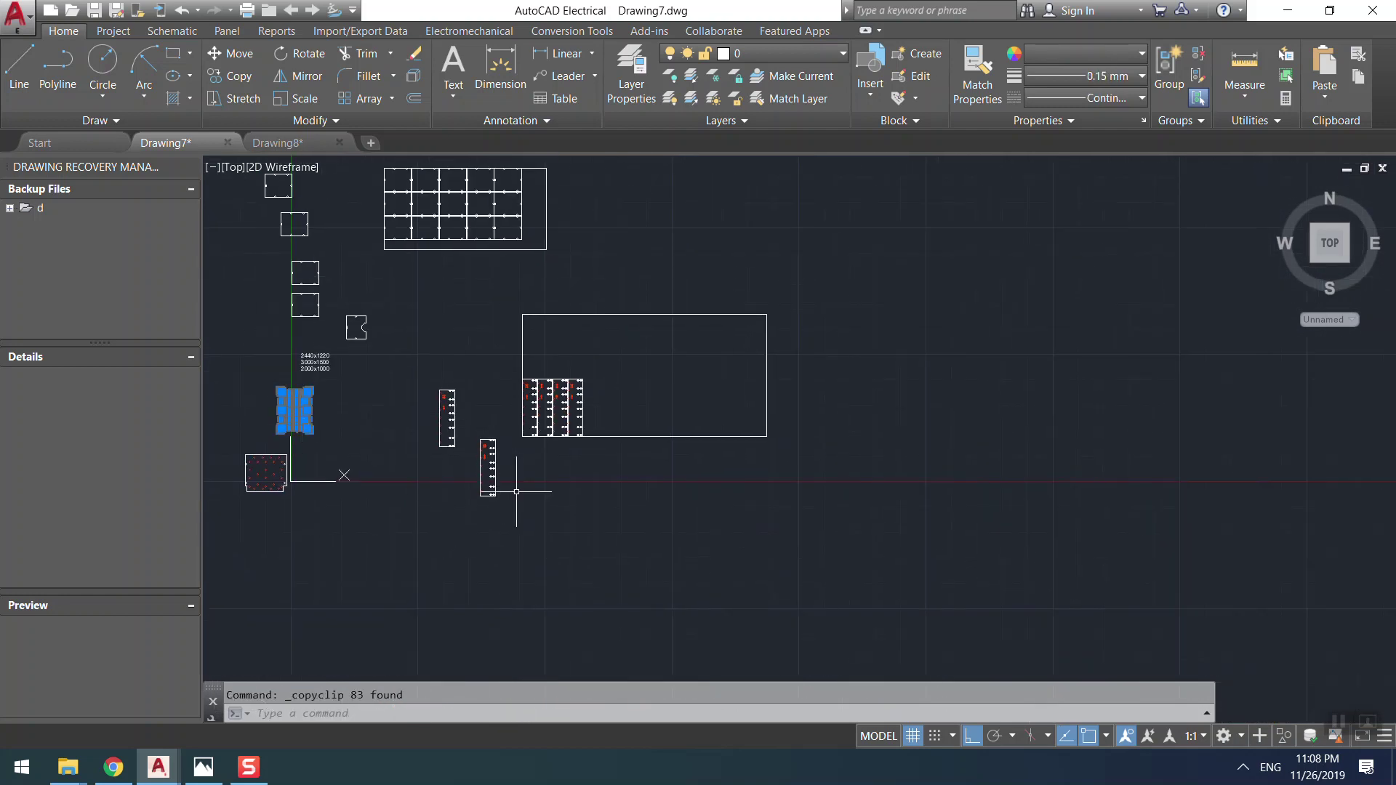
key("ctrl+shift+v")
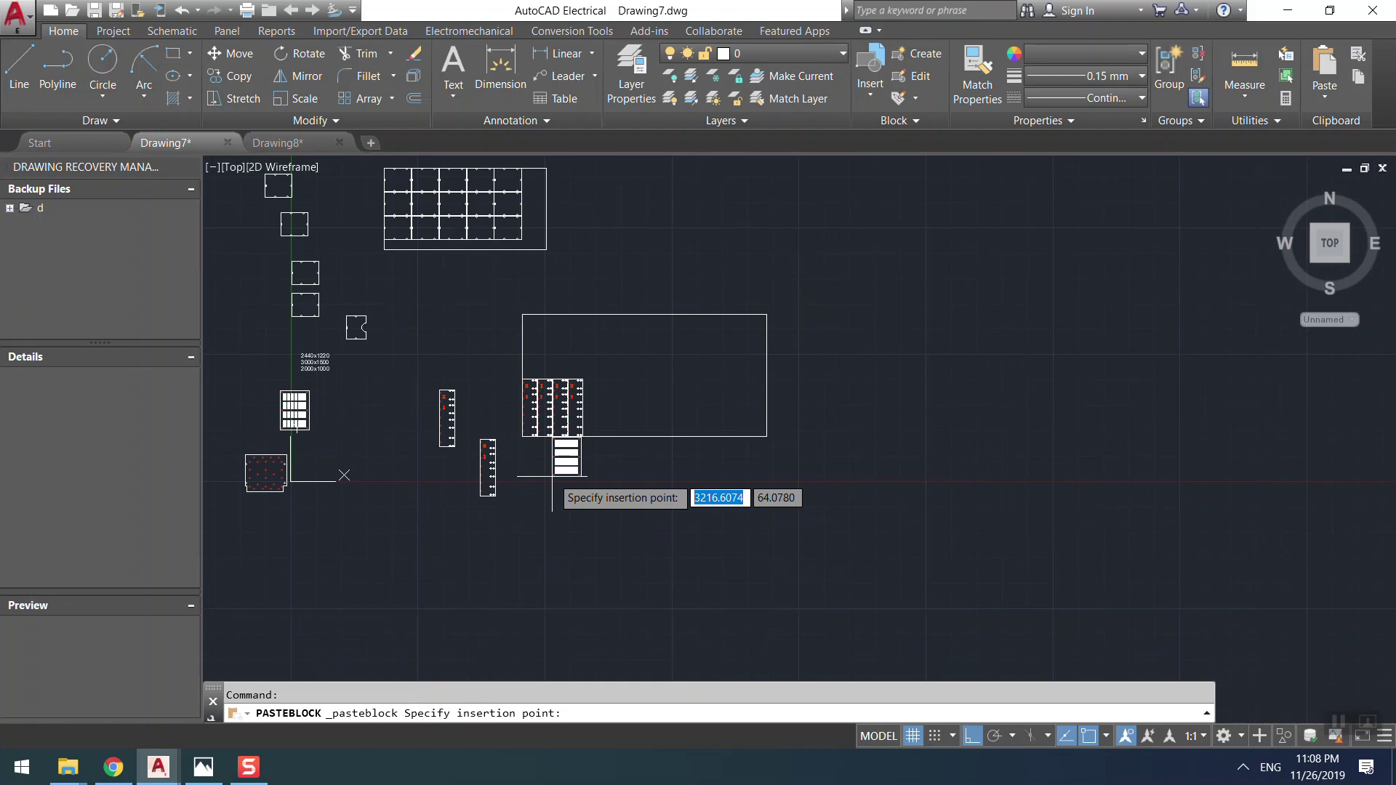
scroll(553, 476, "up", 2)
left_click(578, 518)
scroll(579, 517, "up", 2)
left_click(783, 383)
left_click(572, 523)
type("m")
key("Return")
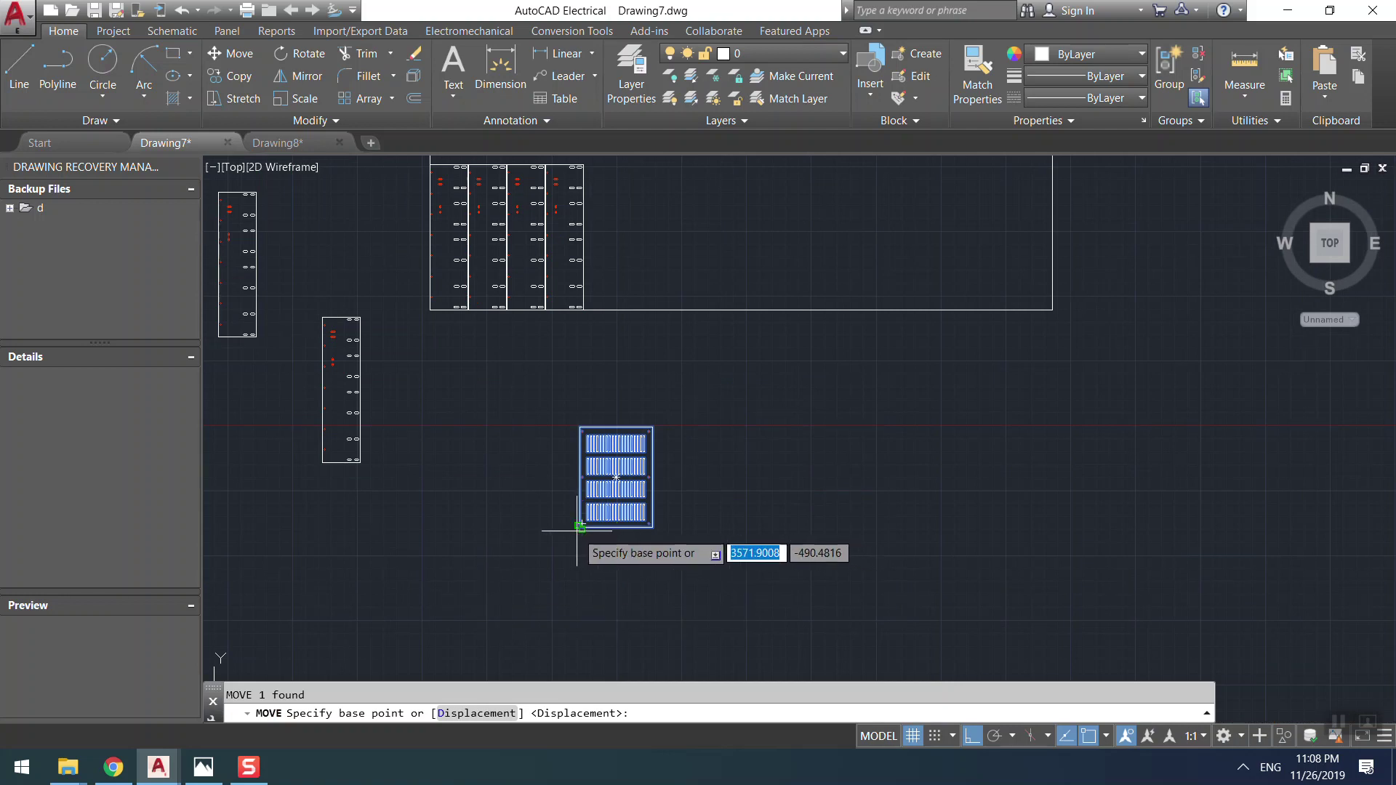
scroll(567, 566, "up", 2)
left_click(596, 467)
middle_click_drag(595, 431, 588, 784)
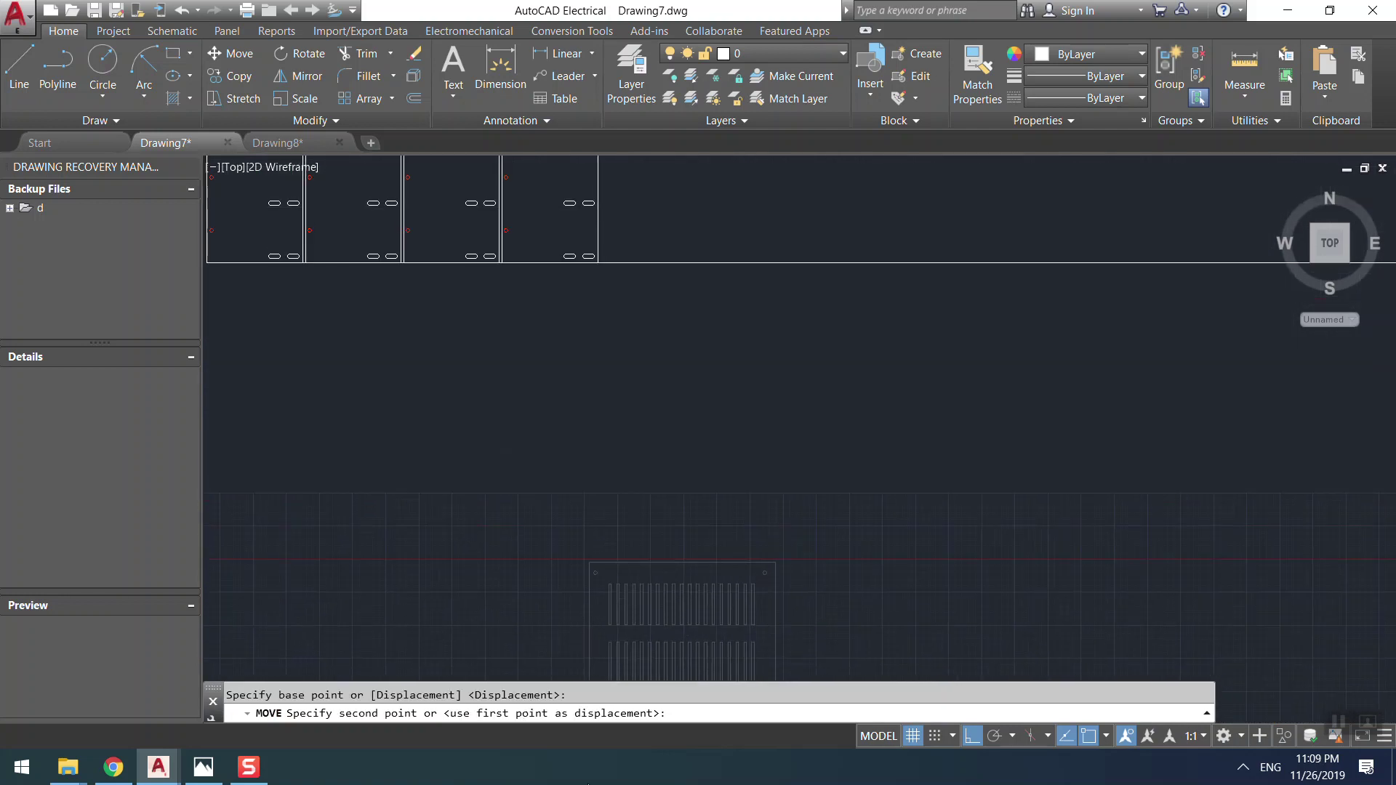
scroll(611, 277, "up", 2)
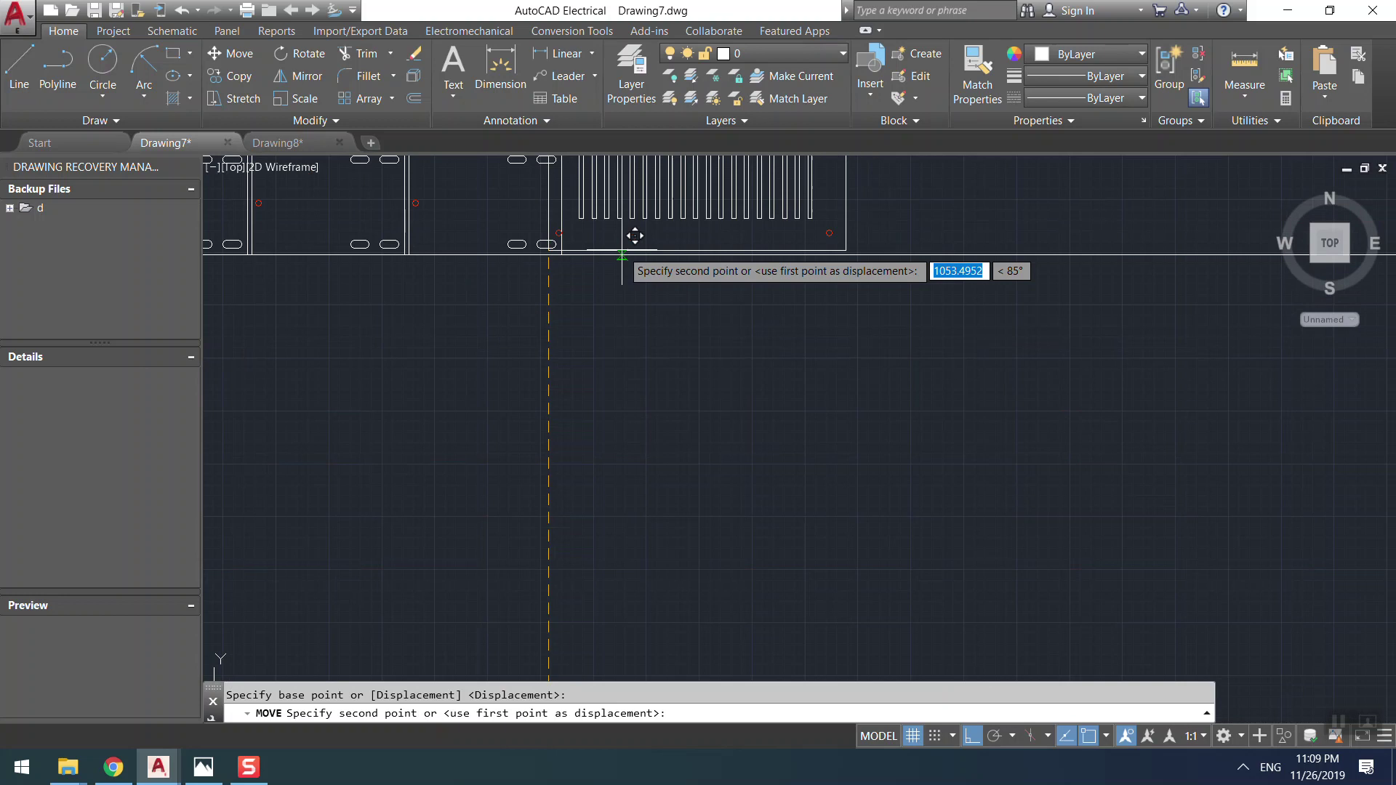
key("Escape")
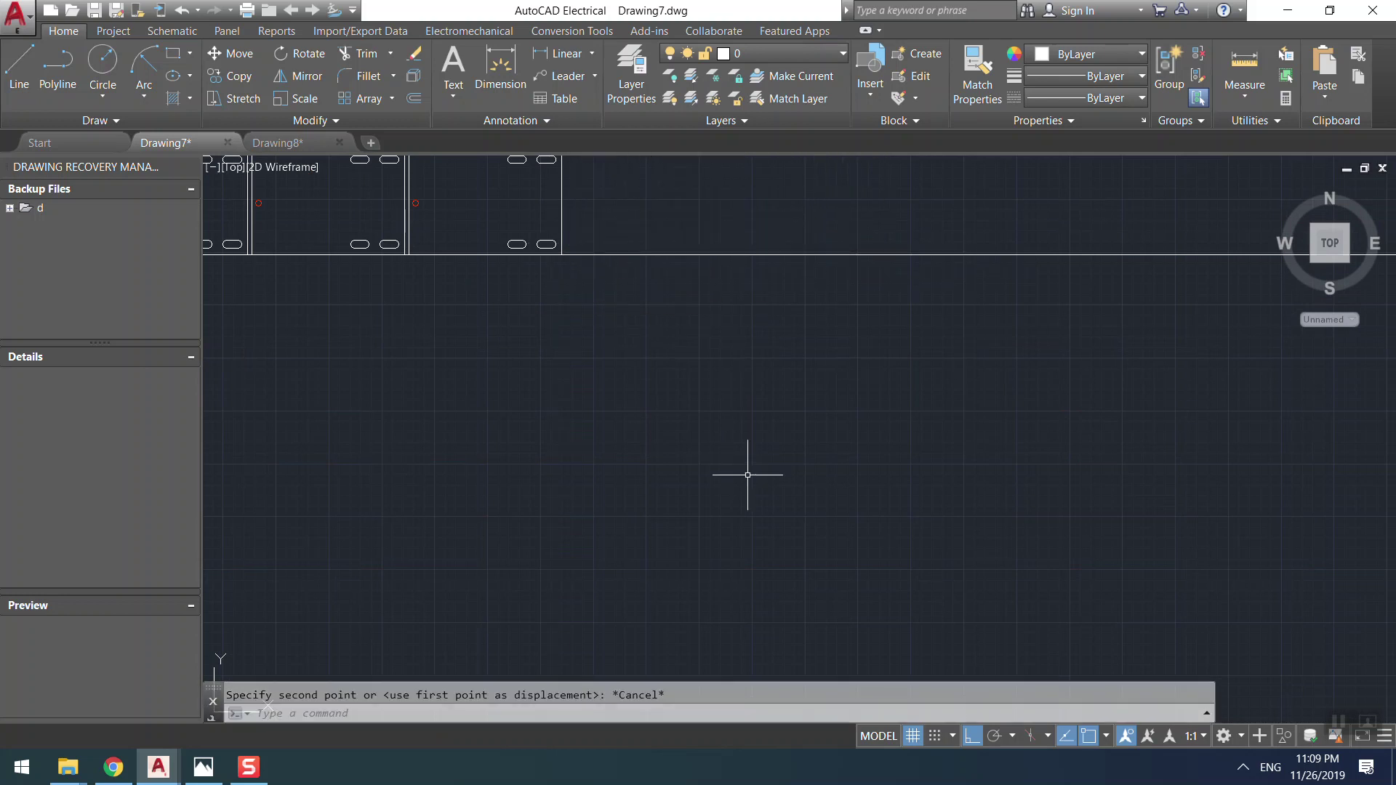
- Move the louvered panel block by its lower-left corner onto the lower edge of the 3000 by 1500 sheet, right of the narrow panels
scroll(661, 414, "down", 3)
left_click(796, 484)
left_click(463, 652)
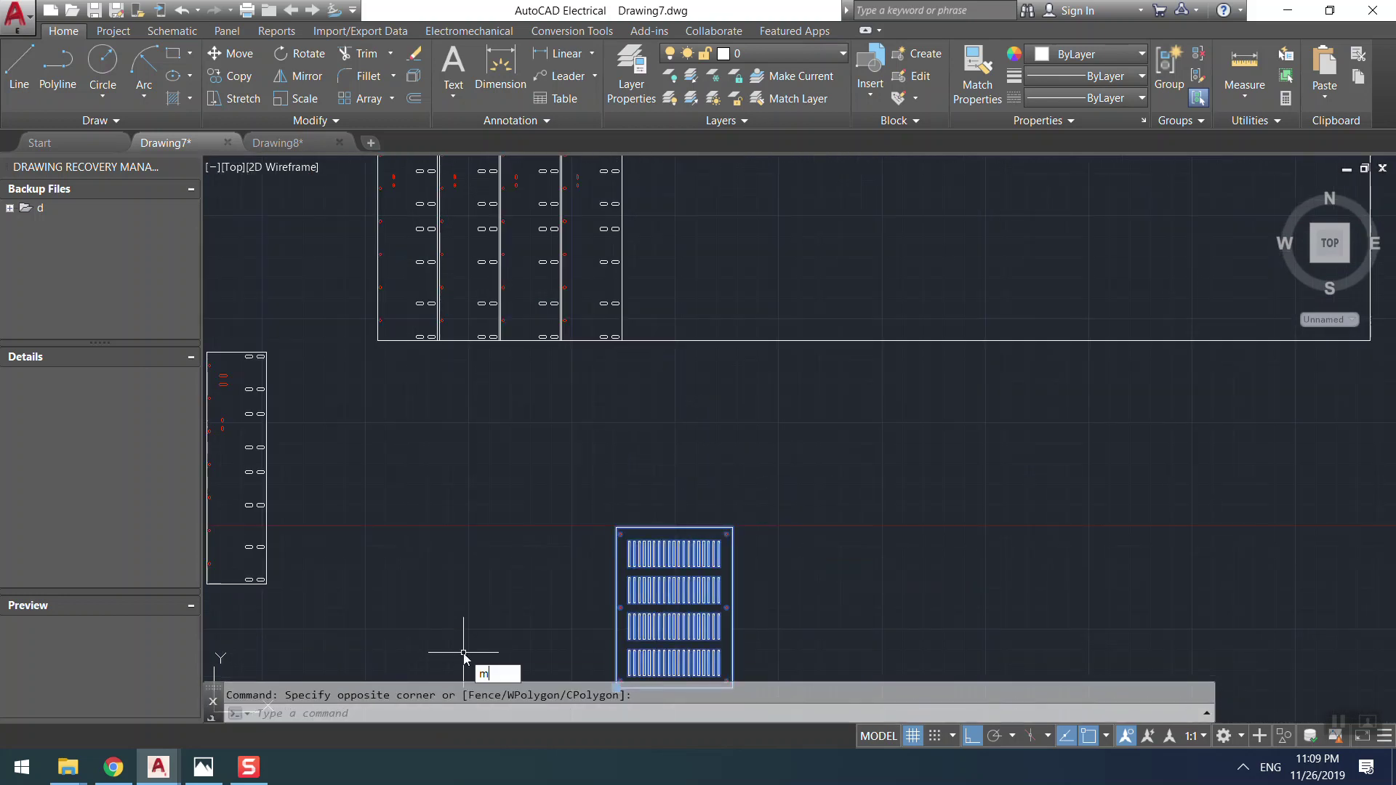
key("Return")
scroll(582, 618, "down", 2)
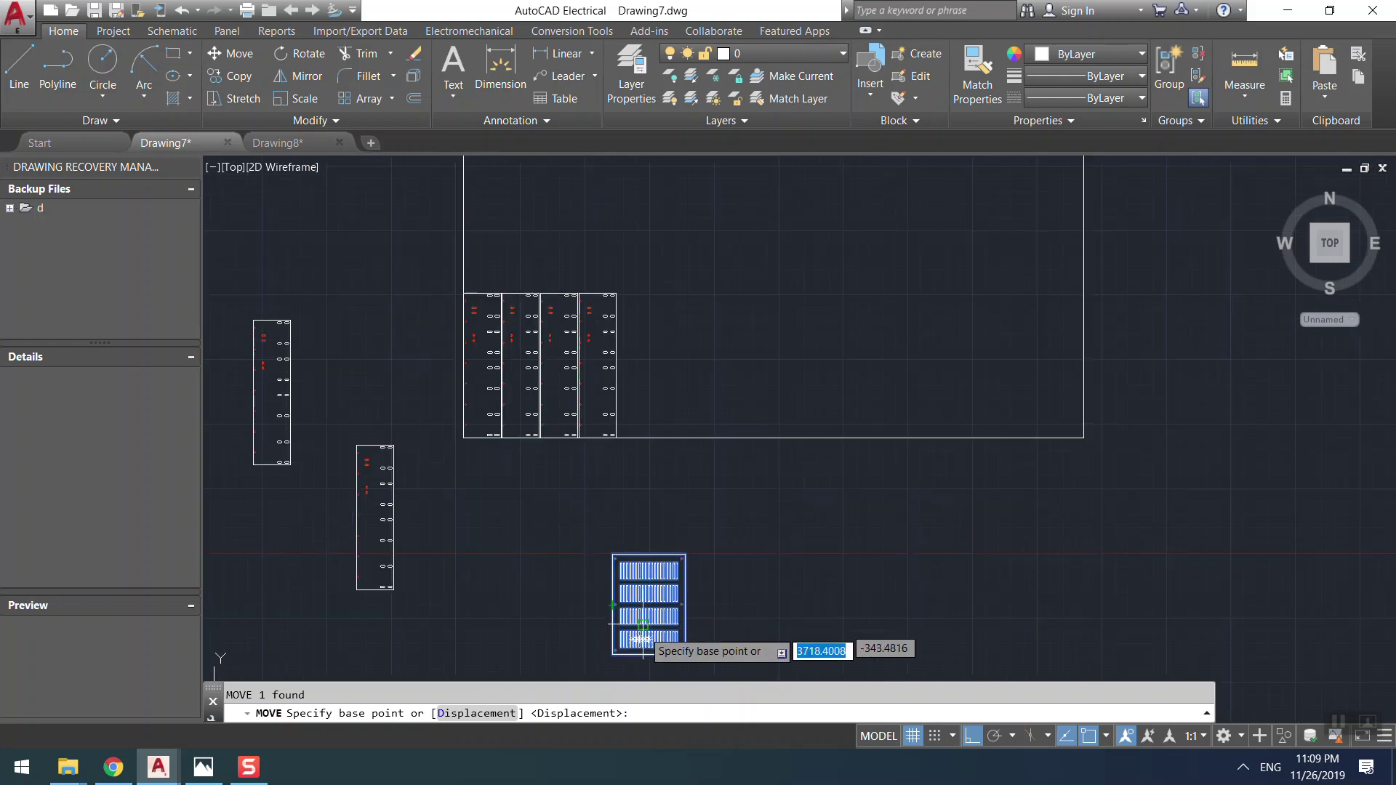
left_click(609, 656)
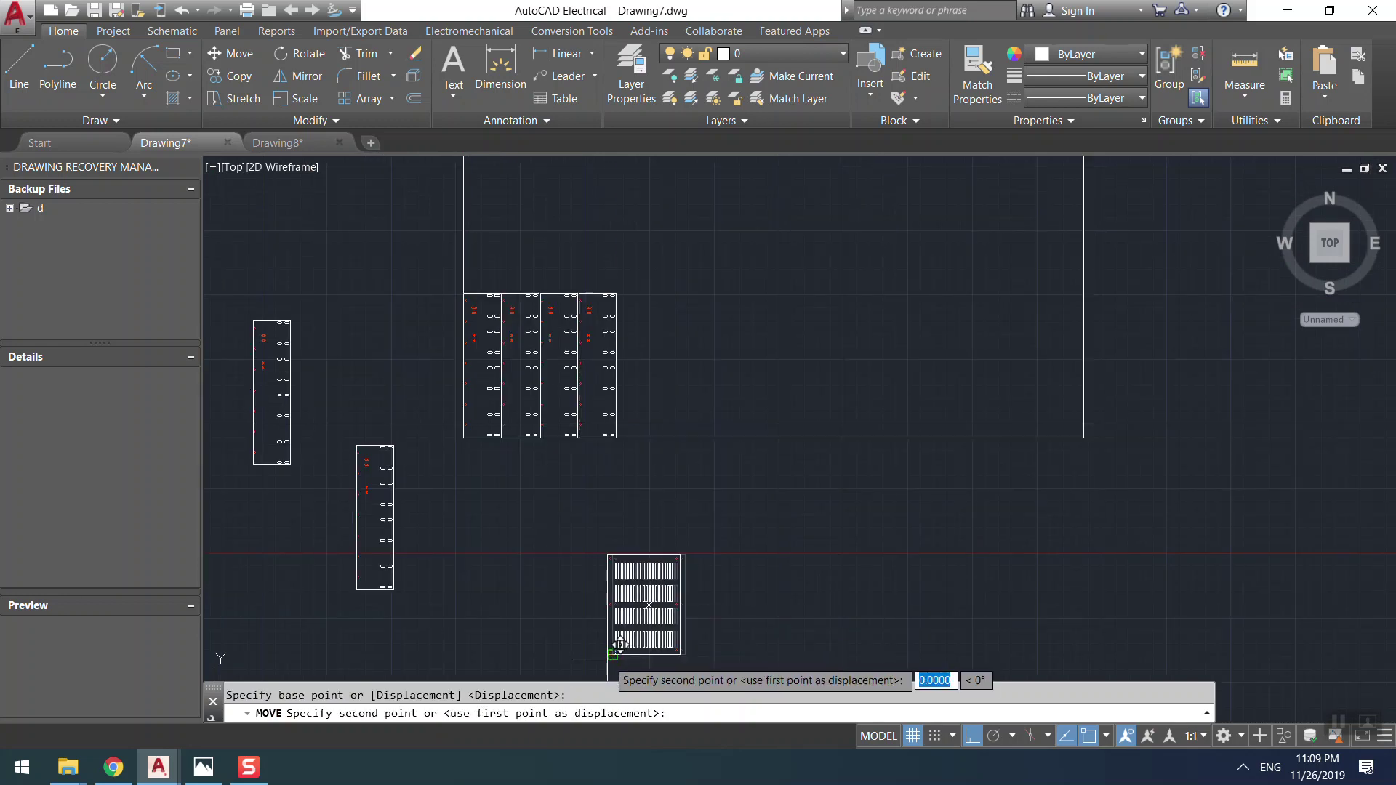
left_click(968, 740)
scroll(619, 646, "up", 4)
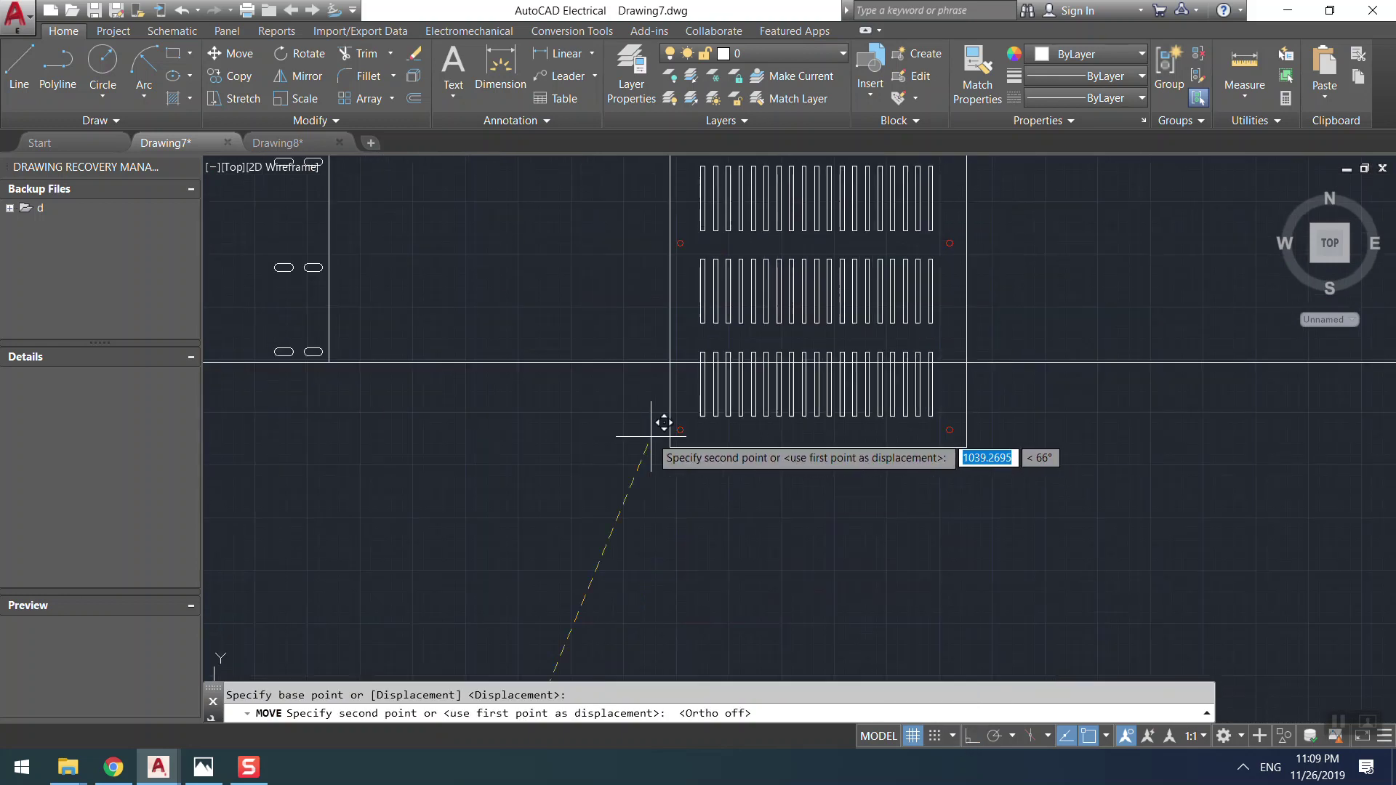
scroll(542, 353, "up", 5)
left_click(547, 351)
scroll(553, 342, "down", 6)
- Move the louvered panel block left along the sheet's lower edge, leaving a gap of 5 to the last narrow panel
left_click(604, 444)
left_click(611, 319)
key("Escape")
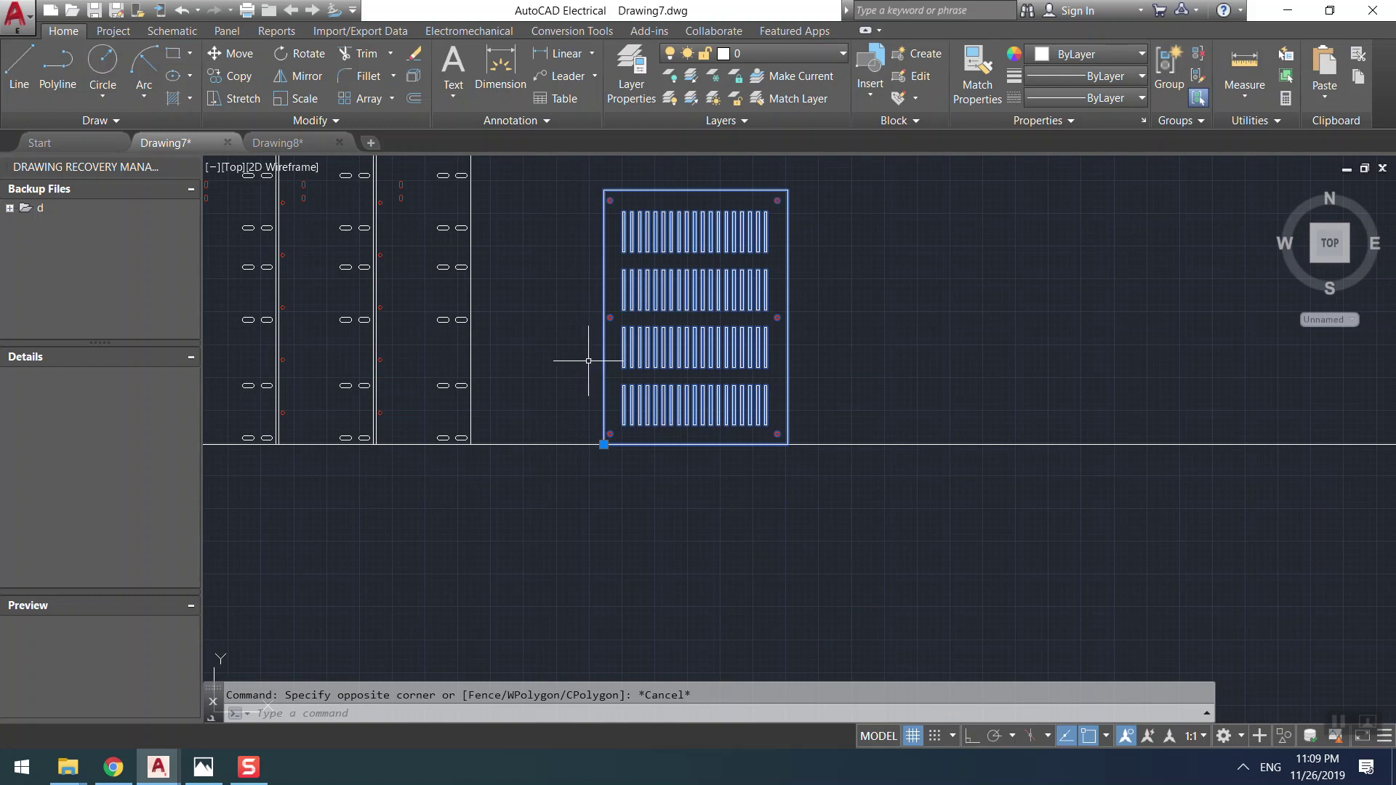
type("m")
key("Return")
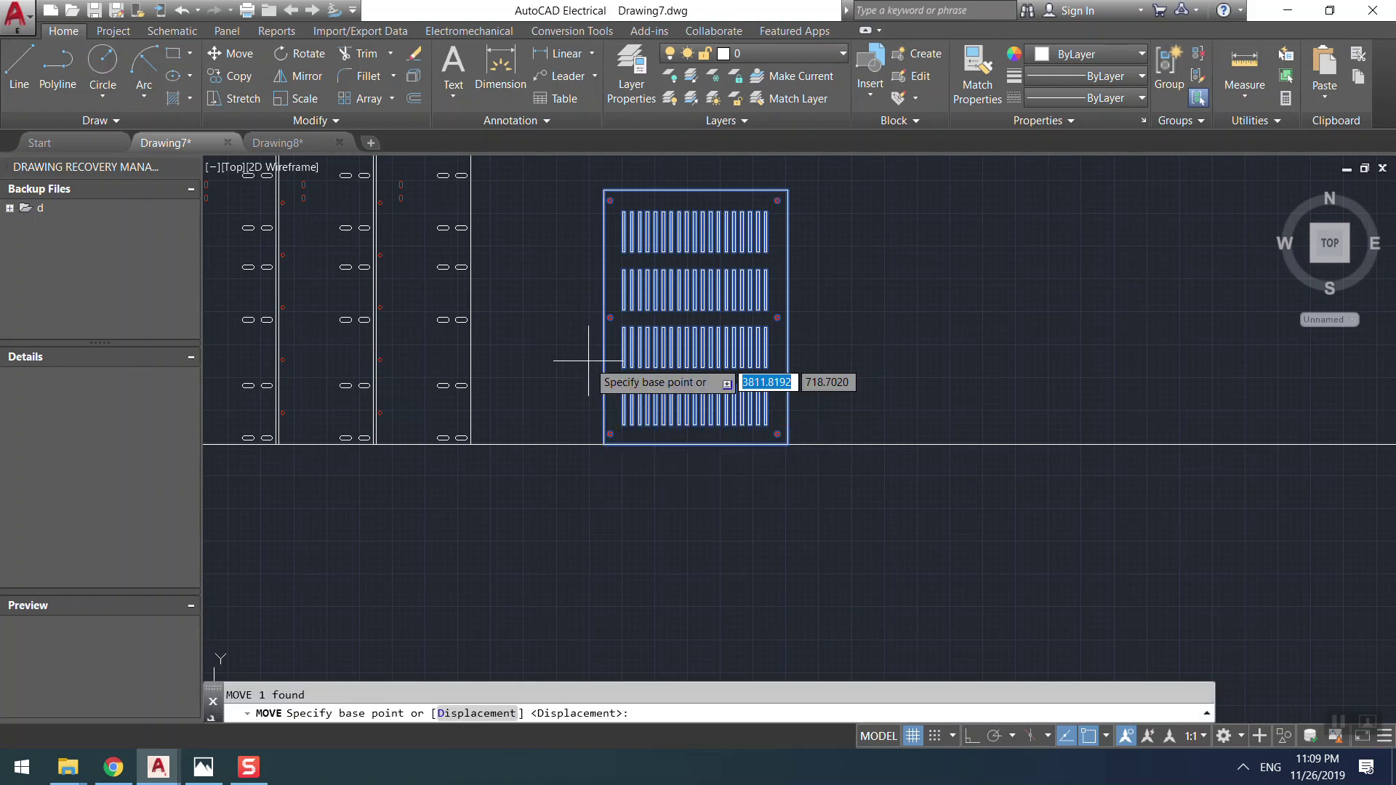
scroll(588, 360, "up", 5)
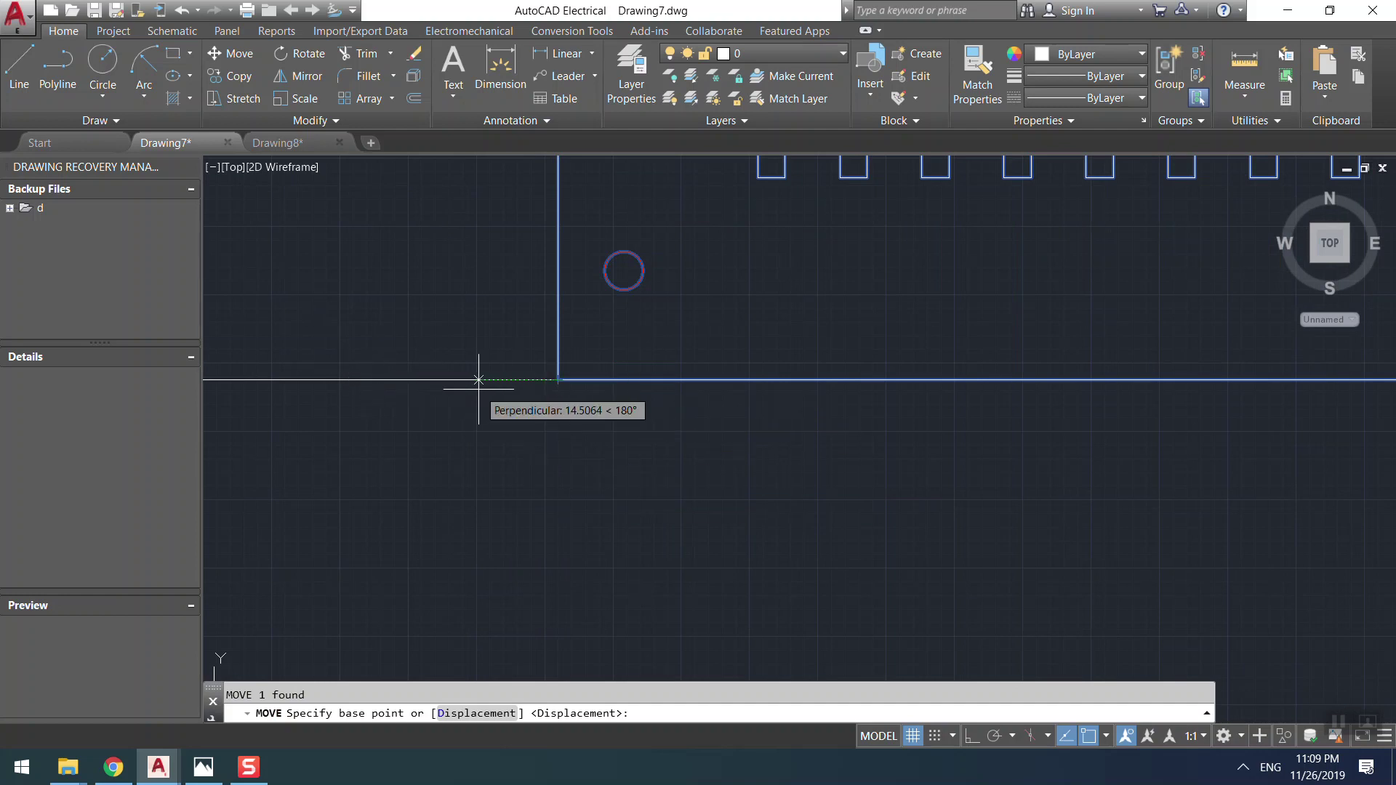
key("Return")
scroll(443, 396, "down", 4)
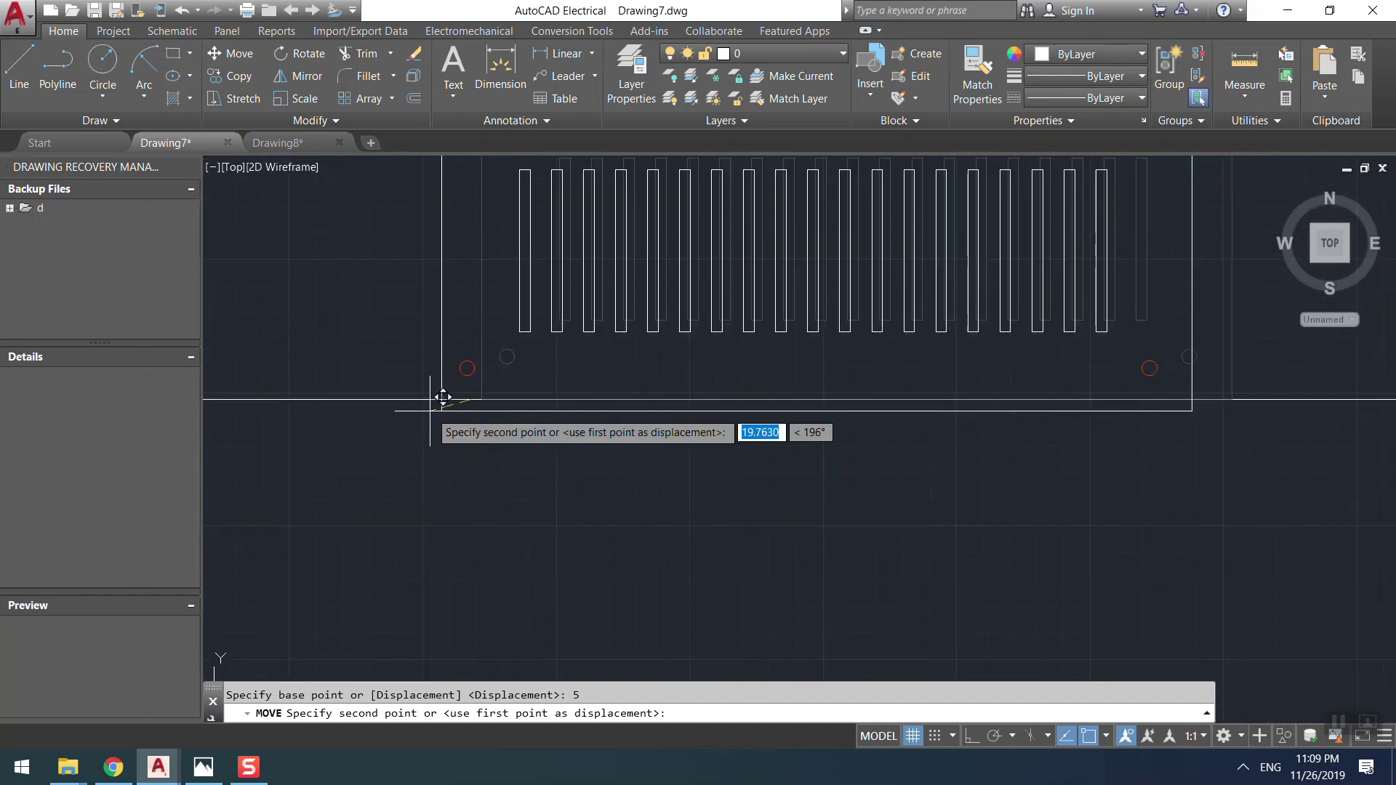
left_click(972, 737)
left_click(299, 392)
scroll(318, 380, "up", 1)
middle_click_drag(361, 415, 420, 700)
scroll(425, 533, "down", 4)
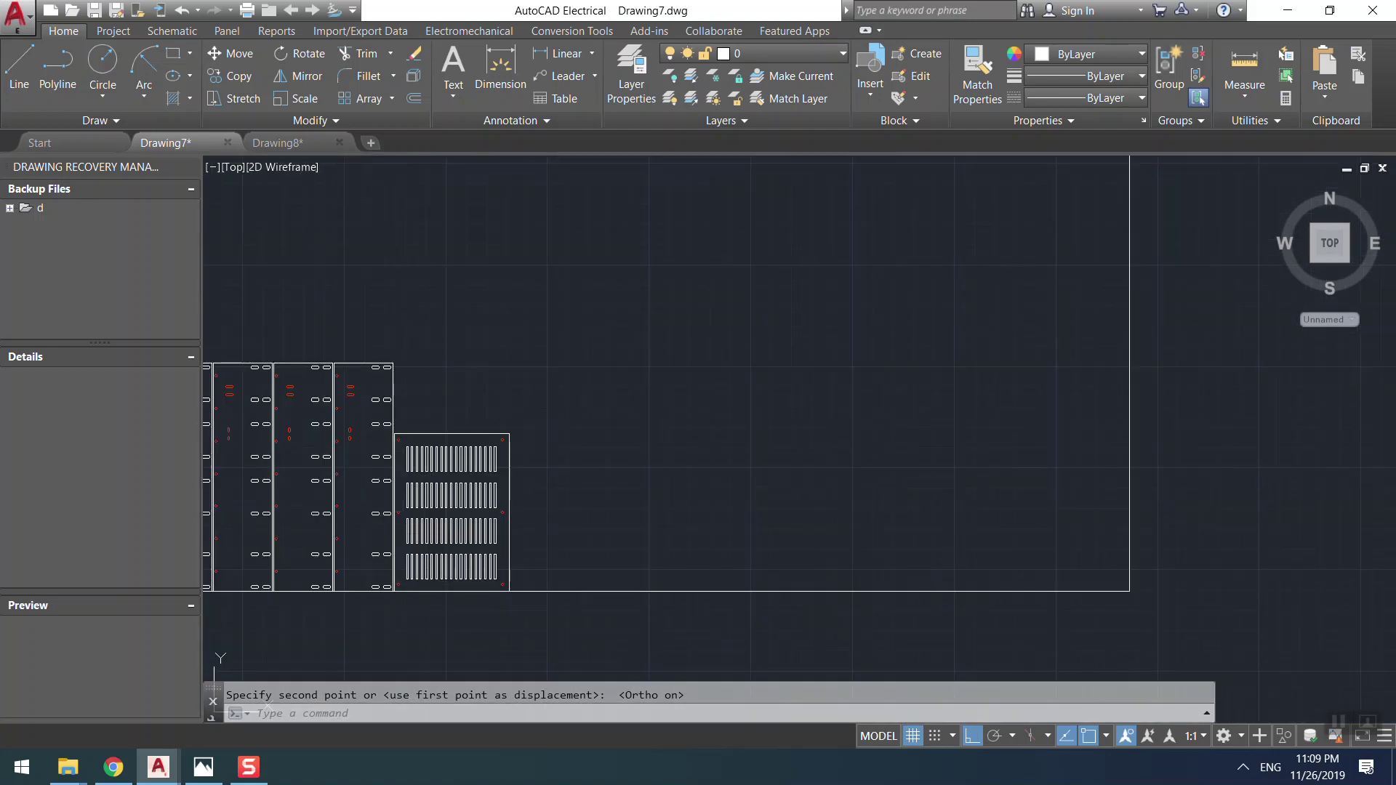
- Copy the louvered panel block five times to the right along the sheet's lower edge, with gaps of 5
left_click(470, 490)
key("Return")
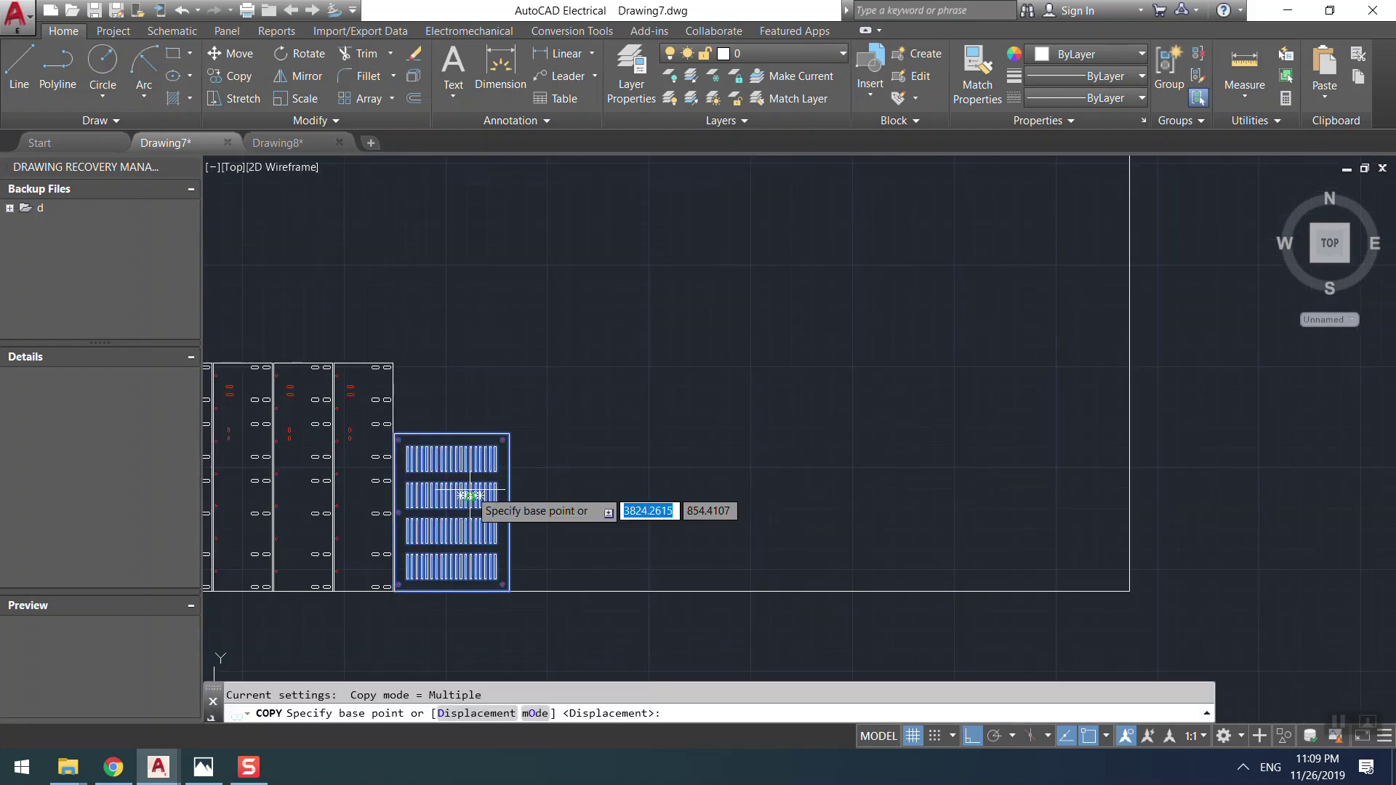
middle_click_drag(498, 514, 569, 355)
scroll(546, 380, "up", 1)
scroll(564, 464, "down", 1)
scroll(532, 466, "up", 5)
scroll(742, 468, "down", 2)
scroll(454, 502, "down", 4)
scroll(461, 505, "up", 8)
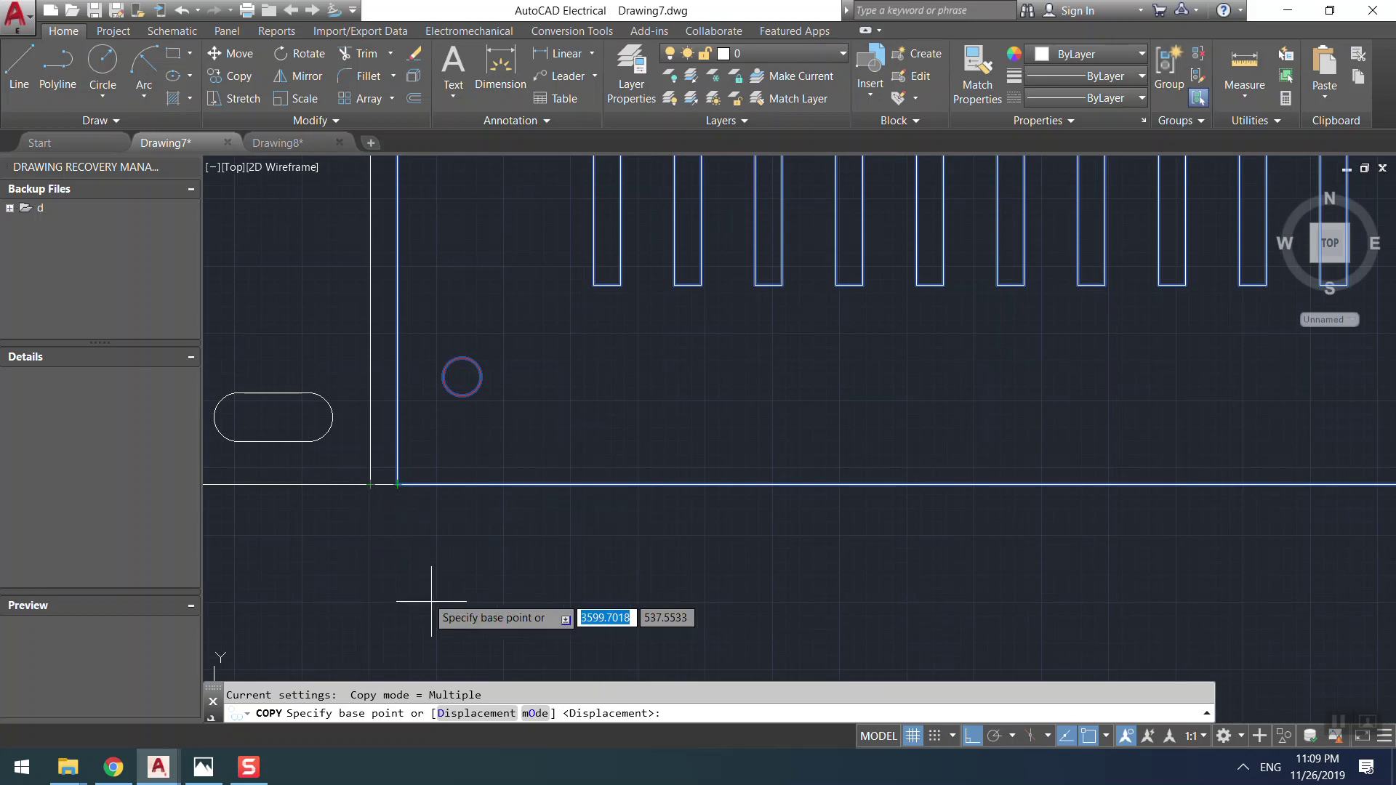
left_click(371, 484)
scroll(414, 505, "down", 6)
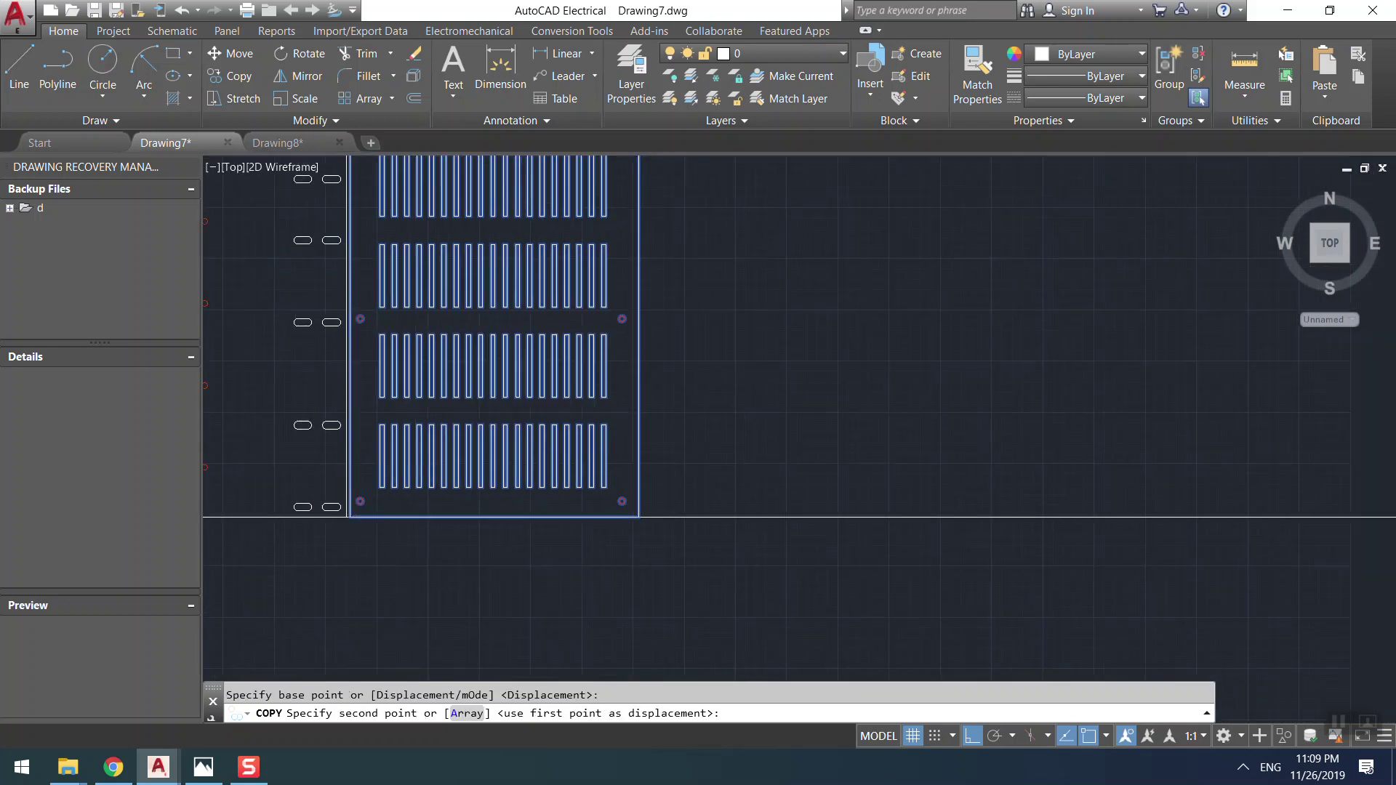
scroll(638, 517, "up", 4)
left_click(741, 512)
mouse_move(664, 512)
middle_mouse_down()
mouse_move(739, 474)
mouse_move(453, 566)
mouse_move(371, 530)
middle_mouse_up()
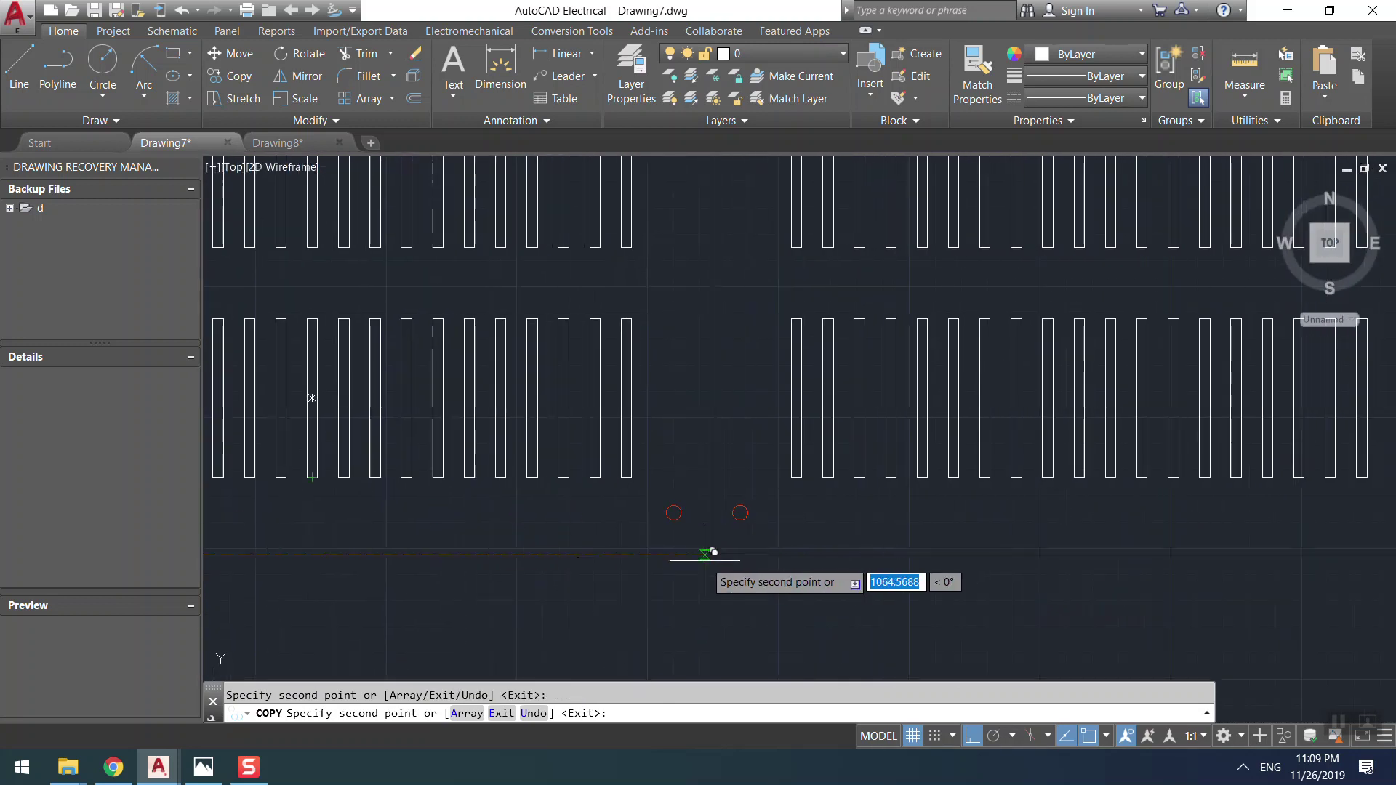
scroll(709, 555, "down", 5)
middle_click_drag(371, 617, 611, 513)
left_click(469, 544)
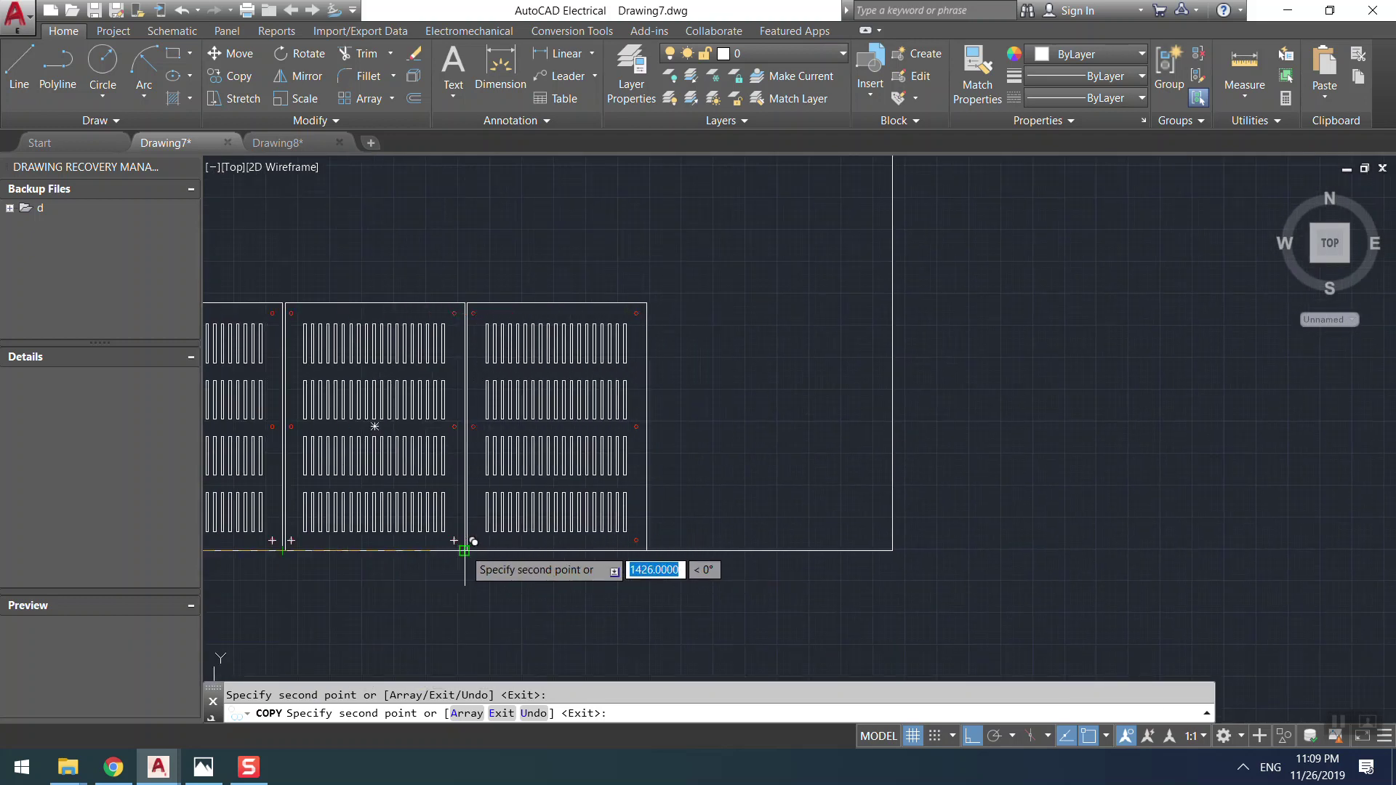
left_click(656, 544)
key("Escape")
- Copy the whole drilled plate with the two notched corners, including its outline and holes, to the clipboard
scroll(893, 442, "down", 3)
middle_click_drag(893, 442, 949, 424)
middle_click_drag(638, 442, 966, 495)
scroll(442, 503, "up", 4)
scroll(711, 530, "down", 4)
scroll(723, 465, "up", 4)
left_click(834, 381)
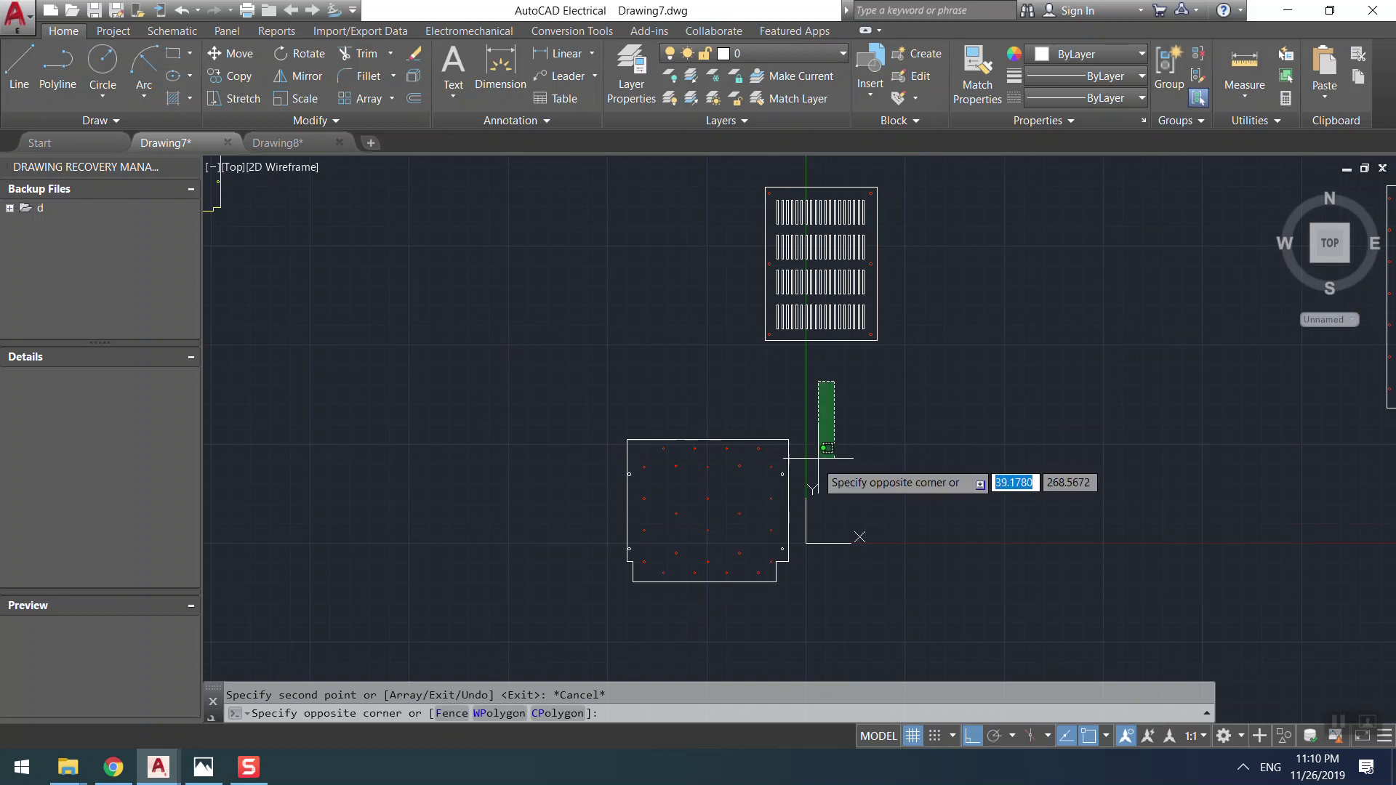
left_click(457, 628)
- Paste the copied notched plate as a single block in the empty area below the 3000 by 1500 sheet
middle_click_drag(546, 582, 475, 321)
scroll(733, 314, "down", 2)
middle_click_drag(923, 336, 520, 409)
middle_click_drag(899, 417, 708, 441)
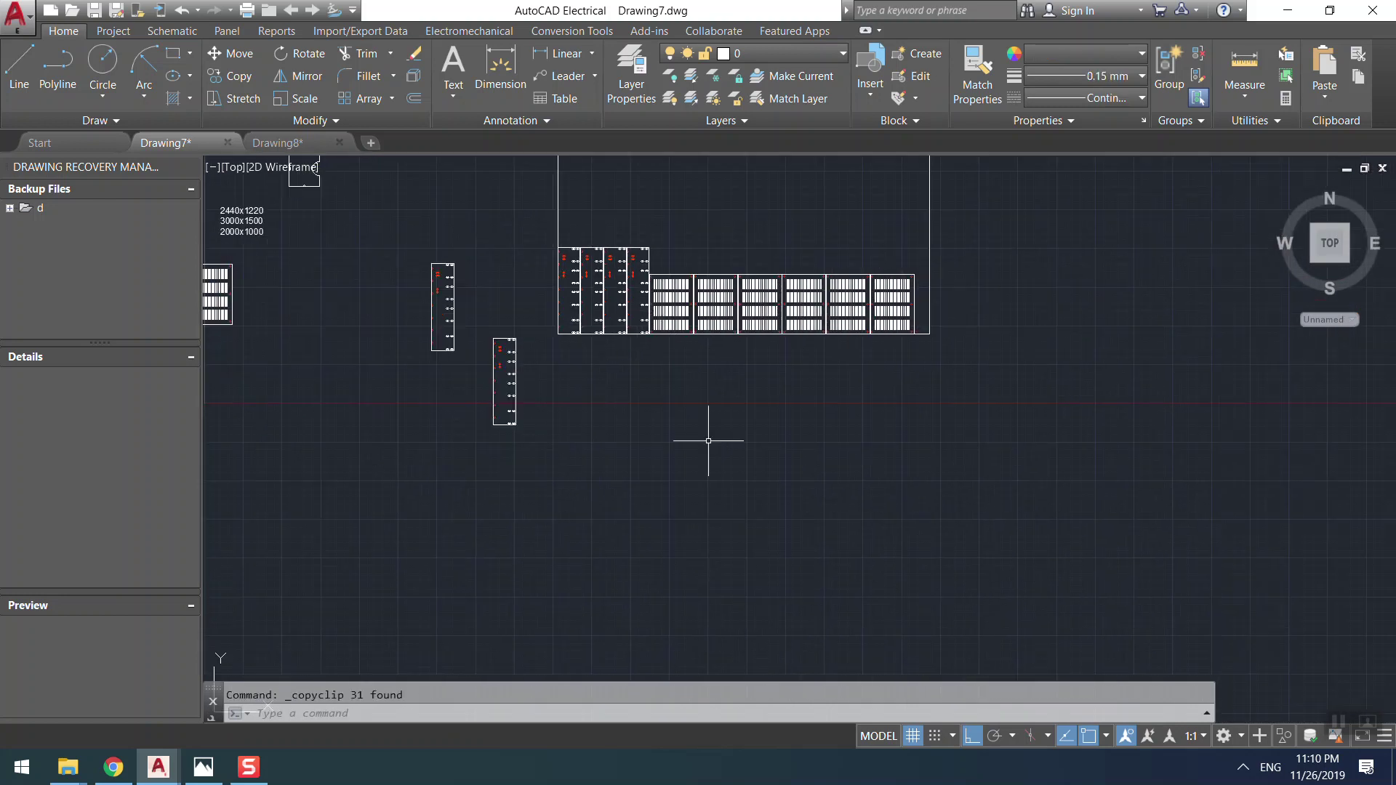
key("ctrl+shift+v")
left_click(771, 443)
- Move the notched plate block straight up into the free area of the sheet above the louvered panels
scroll(788, 433, "up", 4)
left_click(990, 294)
left_click(683, 477)
scroll(703, 493, "down", 4)
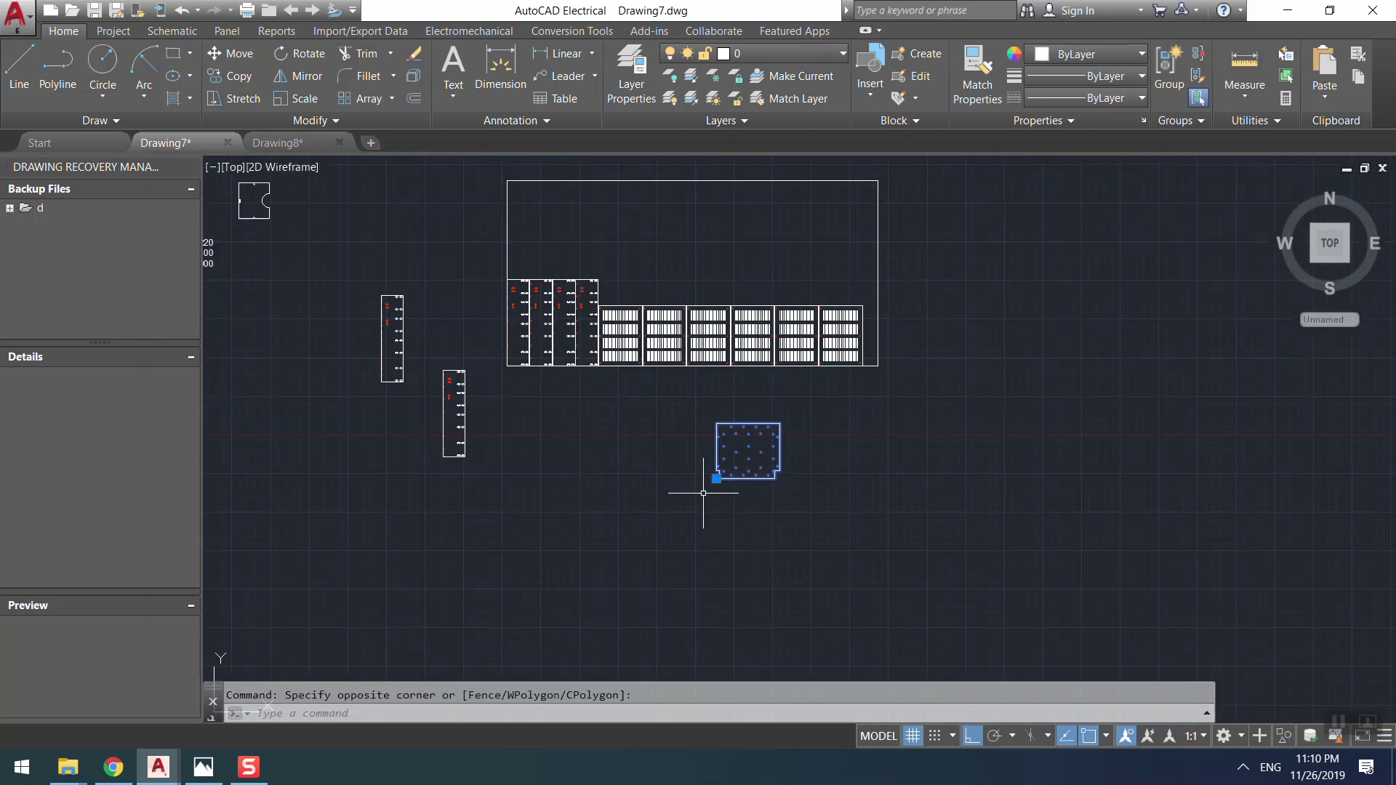
scroll(725, 528, "up", 4)
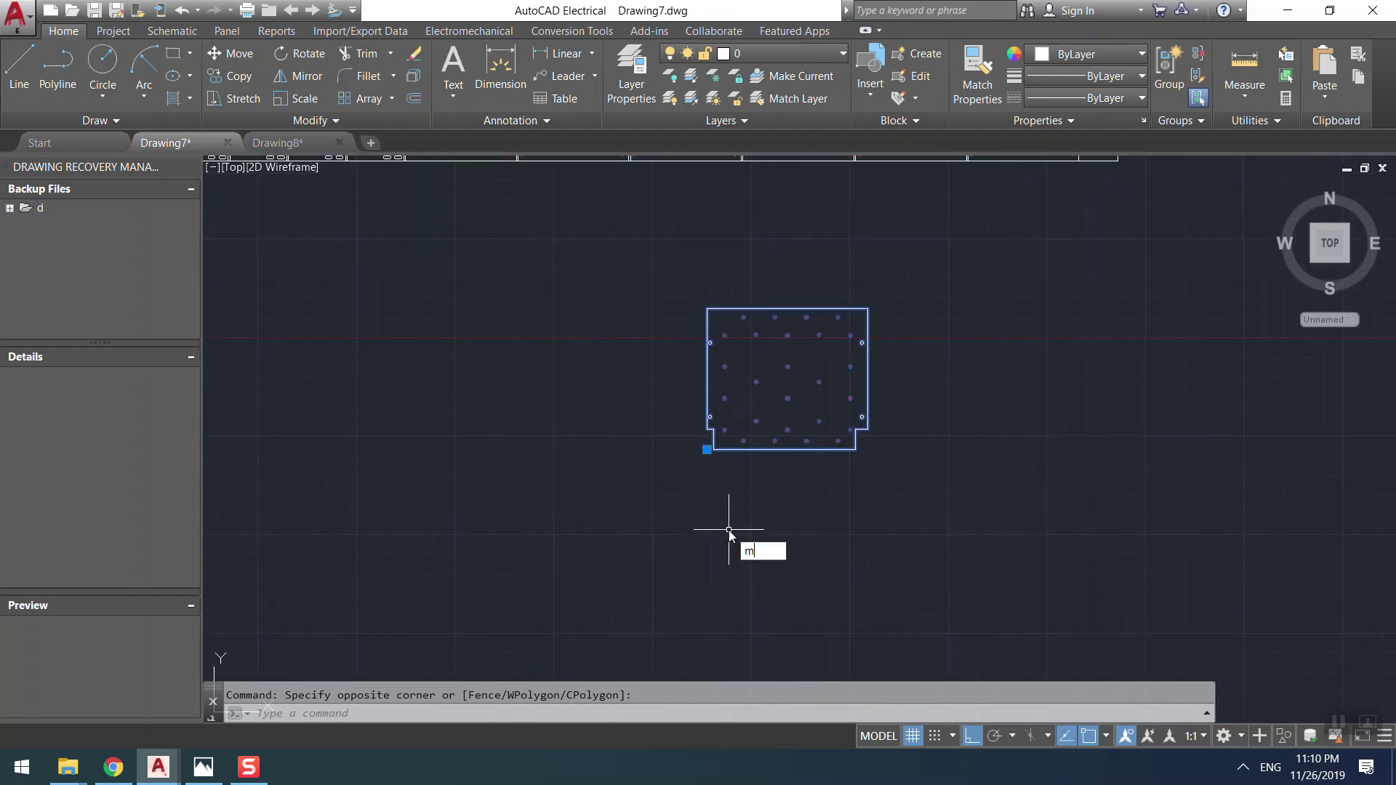
key("Return")
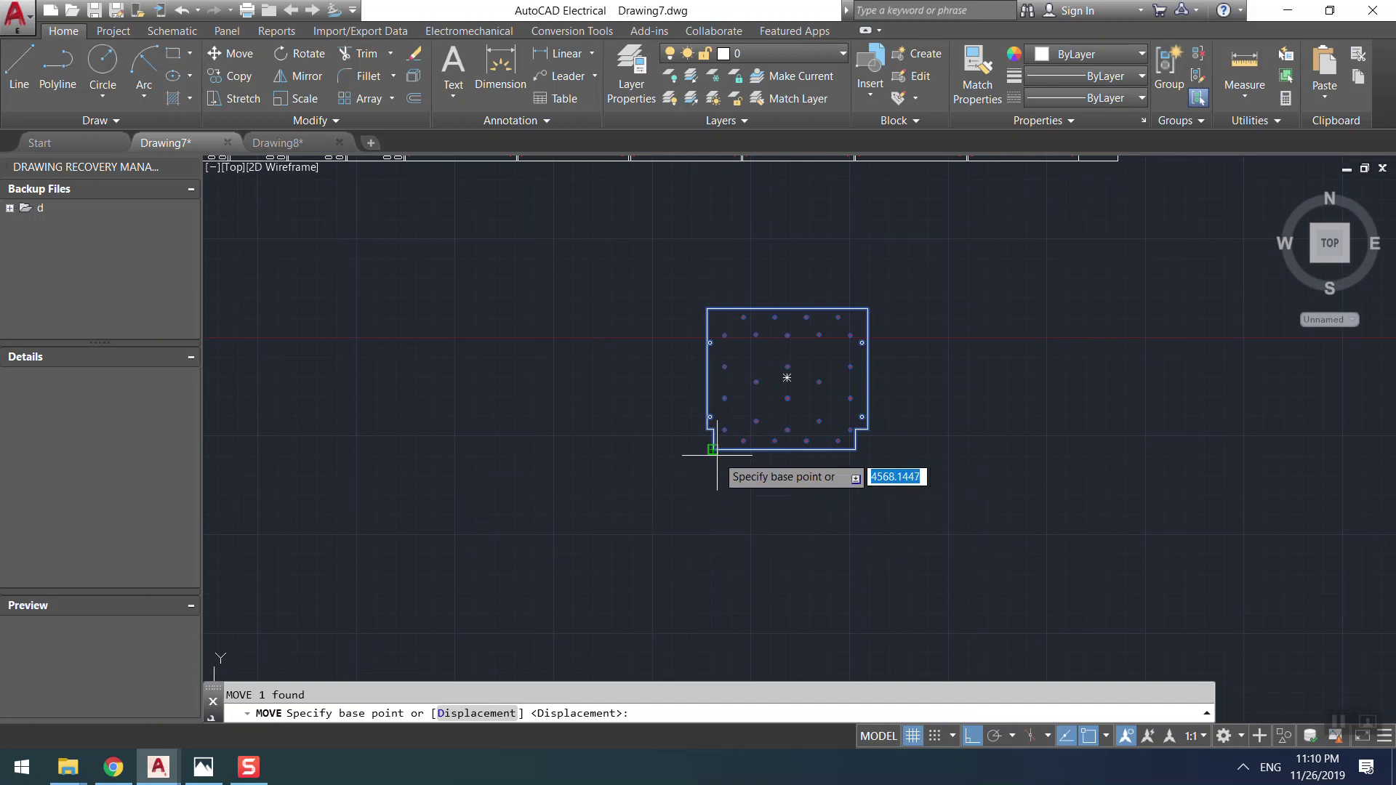
left_click(713, 449)
scroll(716, 453, "down", 5)
scroll(717, 455, "up", 6)
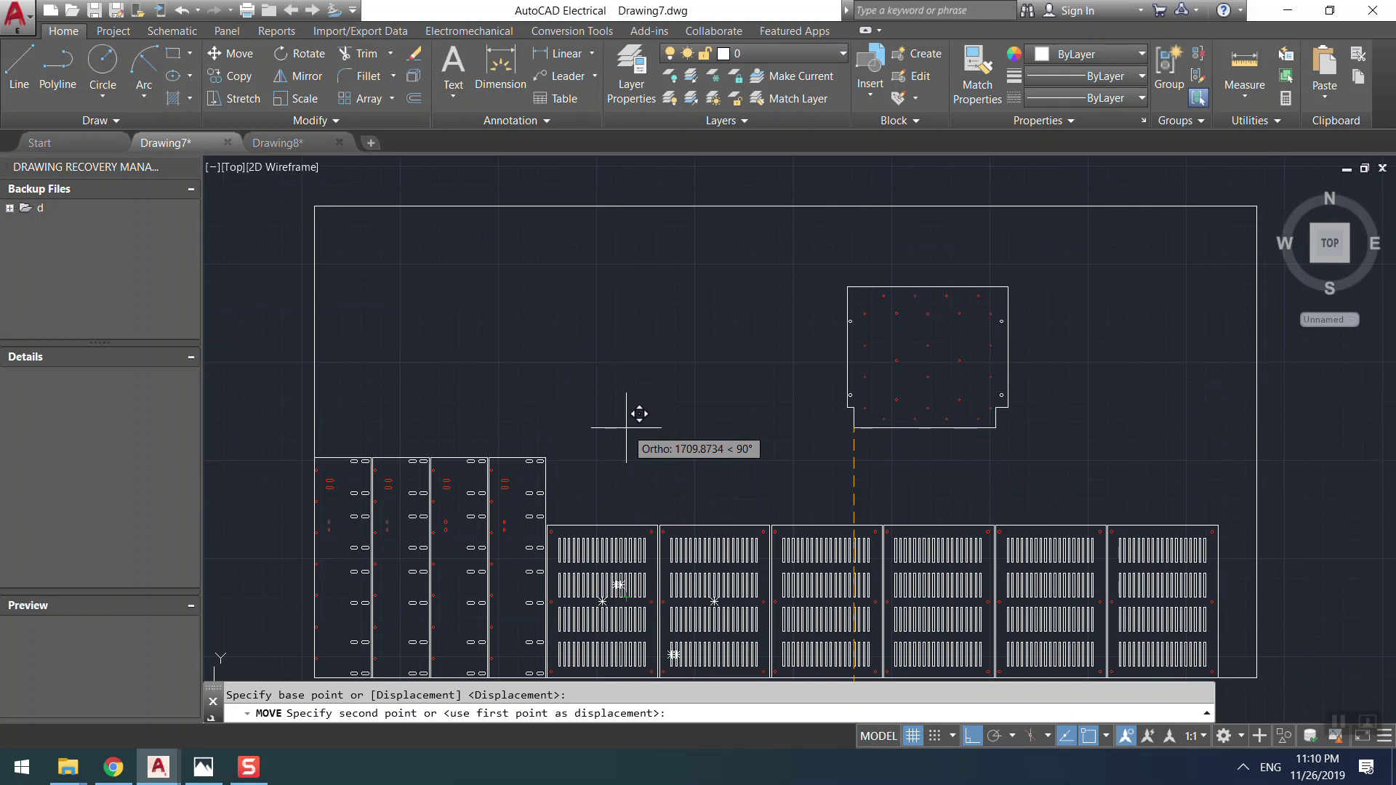
left_click(633, 398)
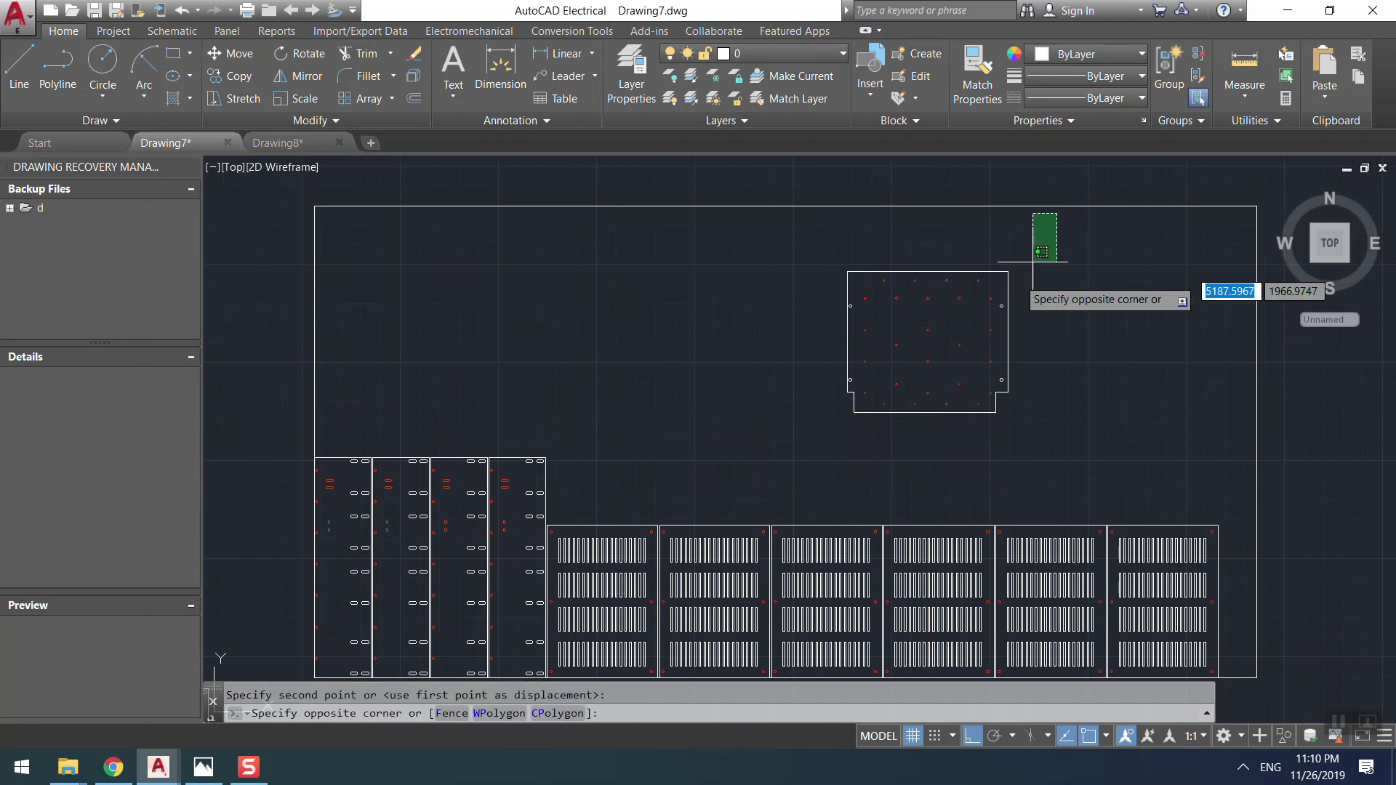
- Rotate the notched plate block by 270 degrees about its upper-left corner
left_click(824, 431)
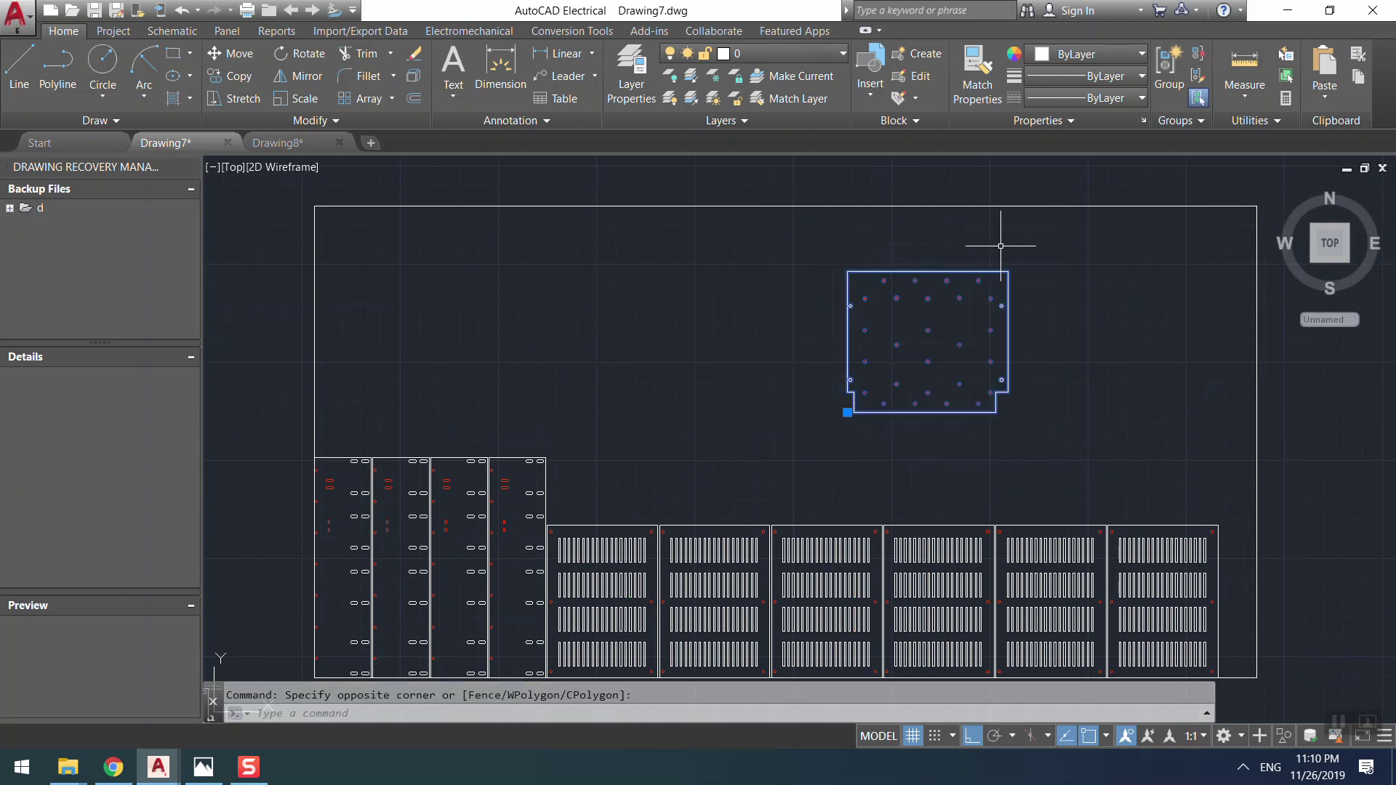
scroll(1001, 246, "up", 1)
scroll(956, 389, "down", 1)
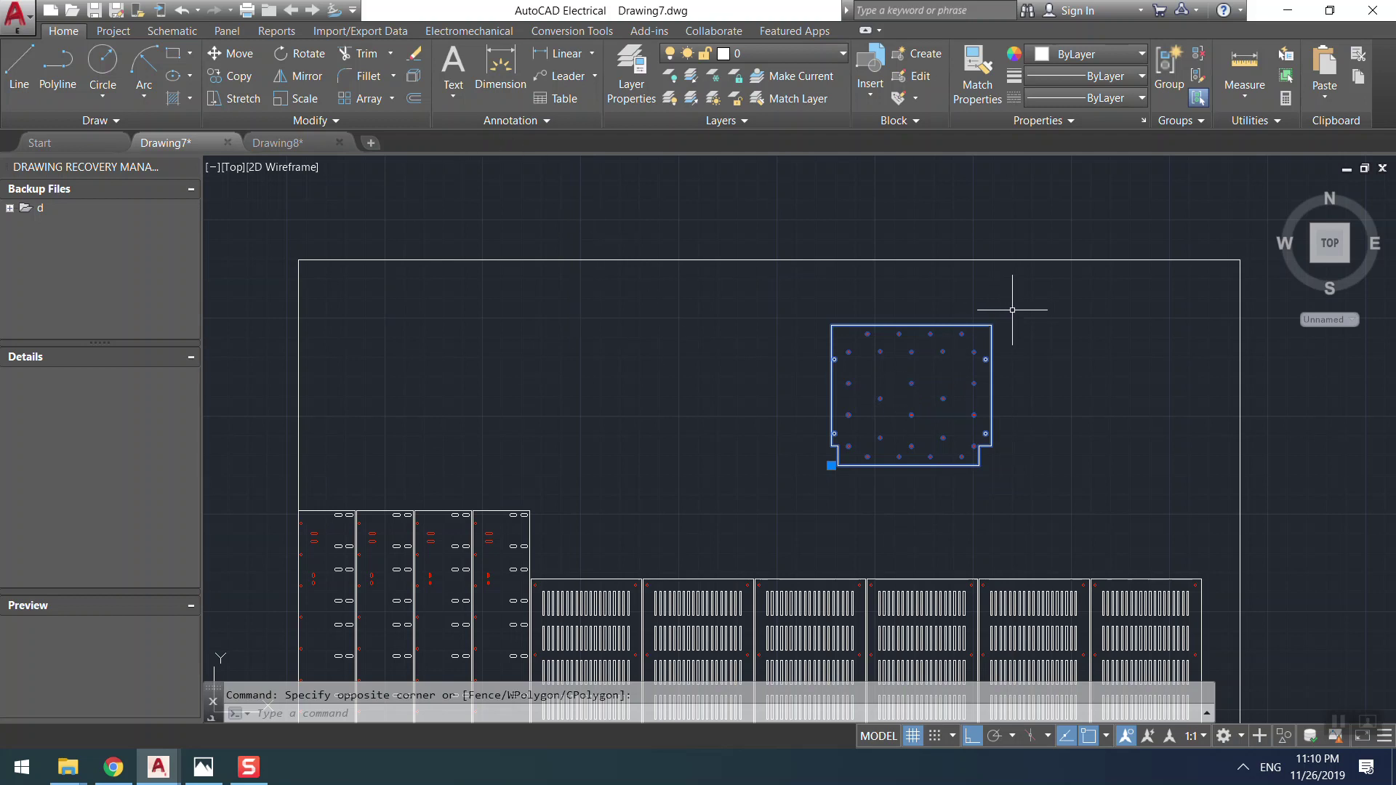
type("ro")
key("Return")
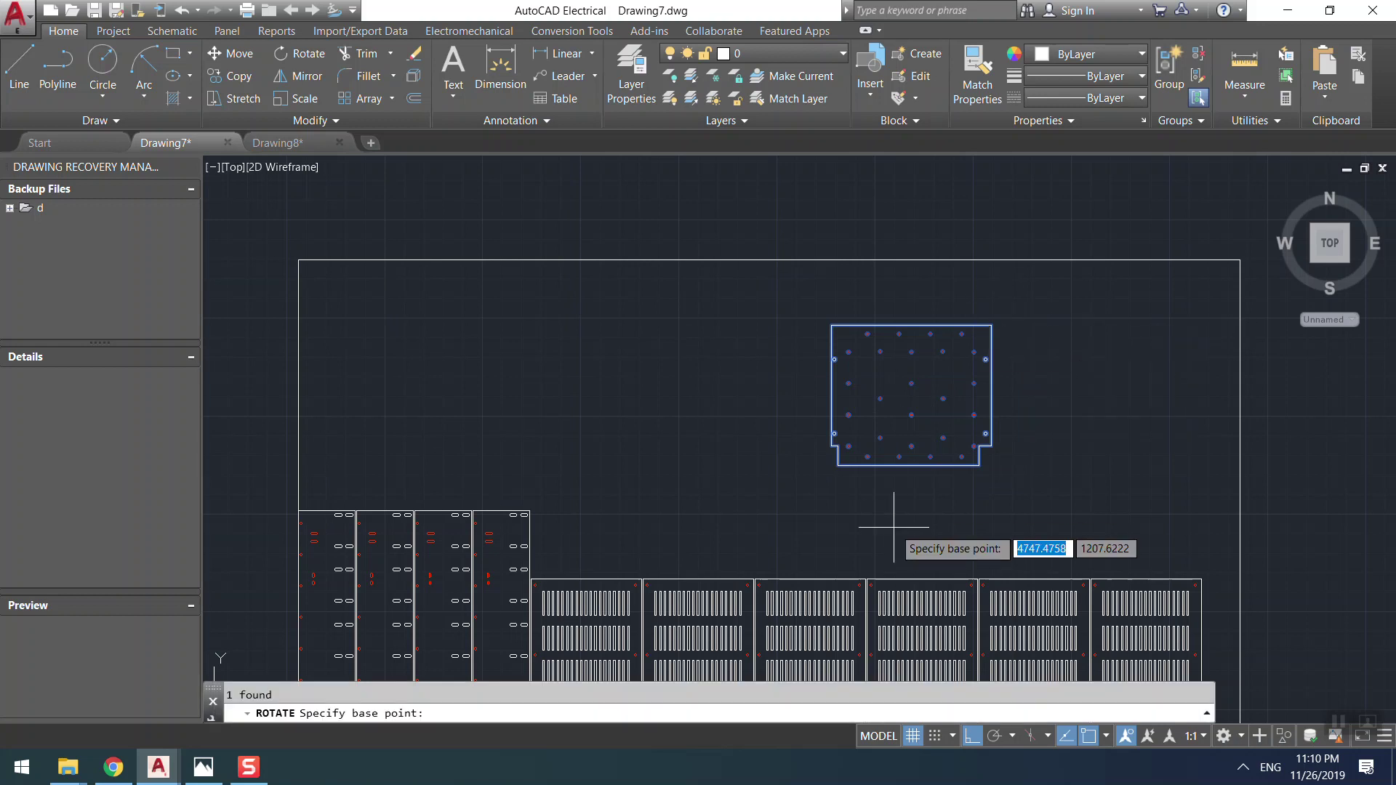
left_click(831, 325)
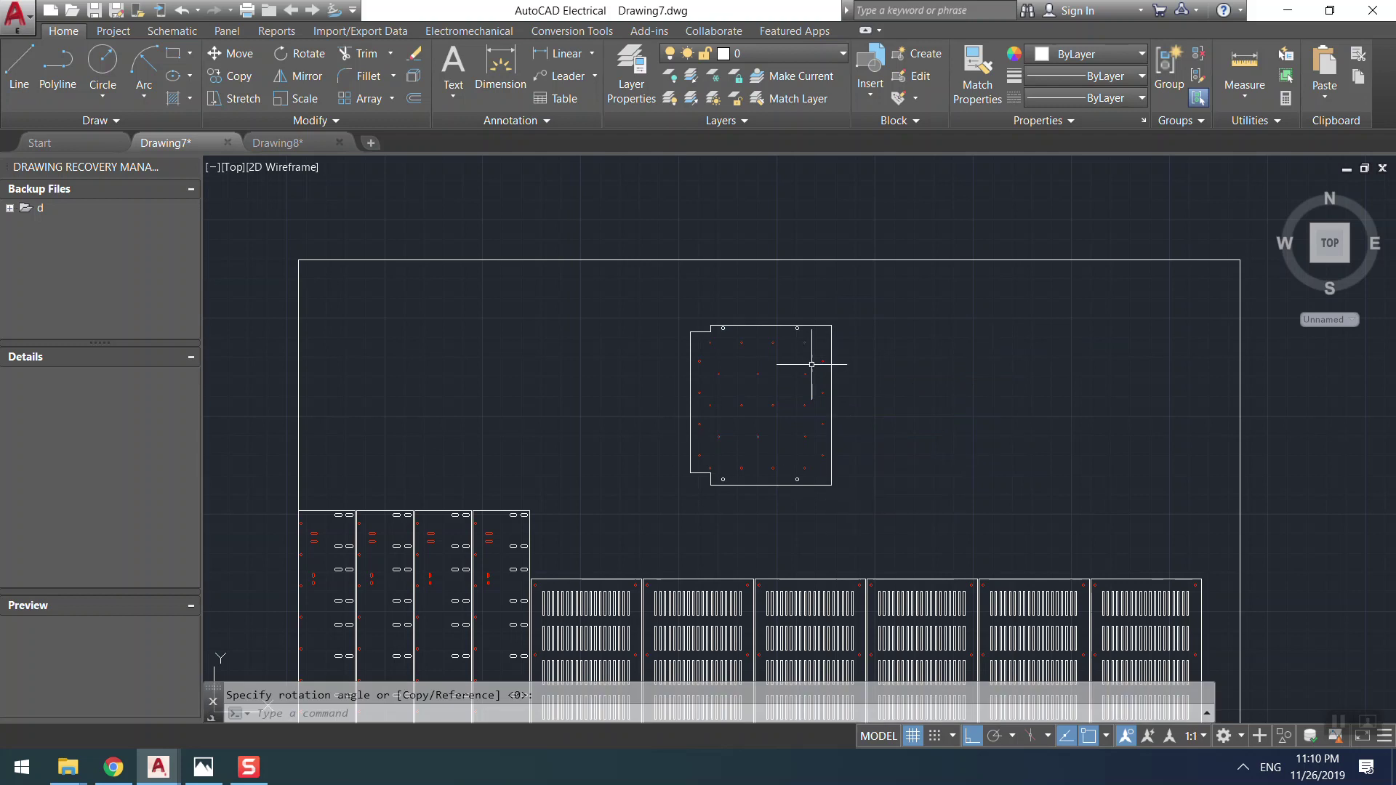
key("Escape")
left_click(914, 302)
left_click(668, 509)
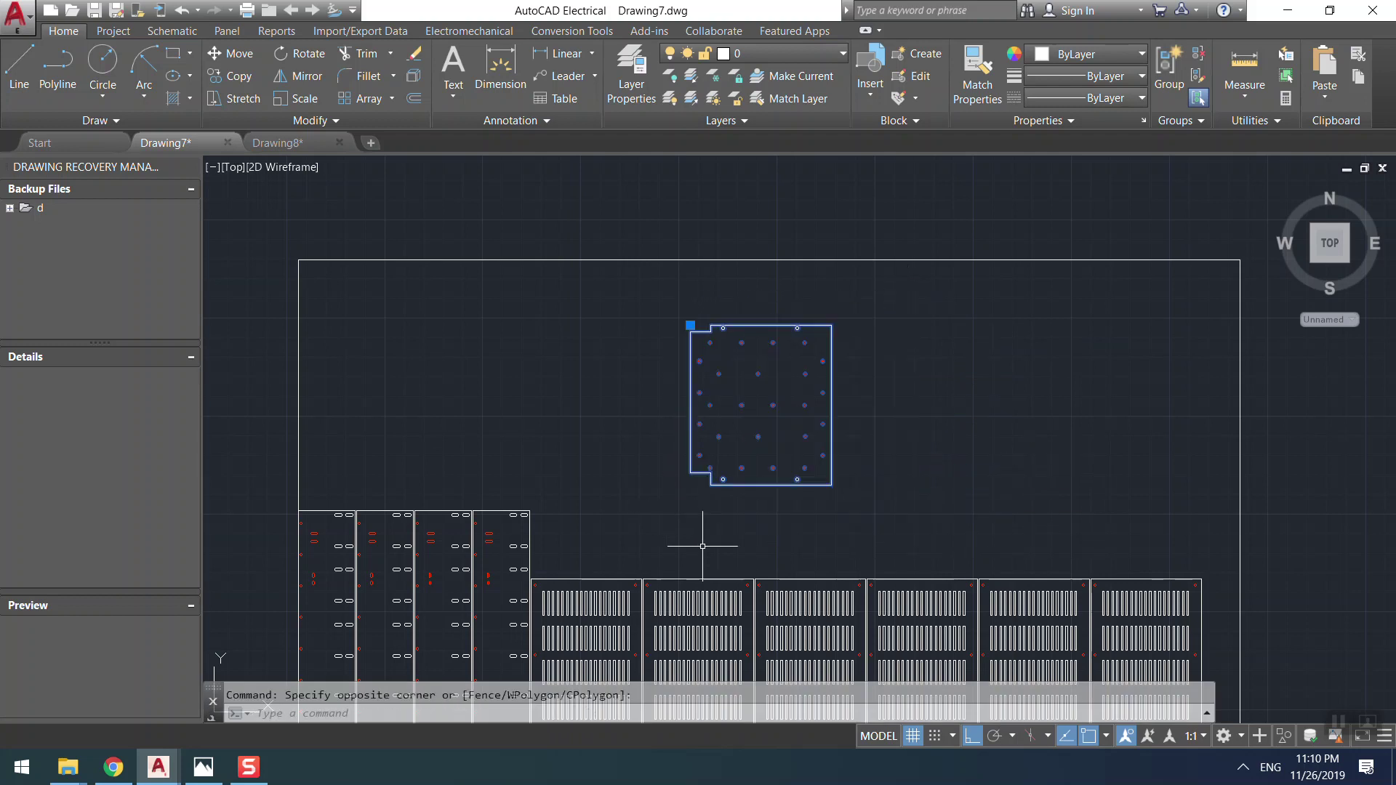
key("Escape")
- Rotate the notched plate block another 270 degrees about its lower-right corner, so the notches face up
left_click(882, 307)
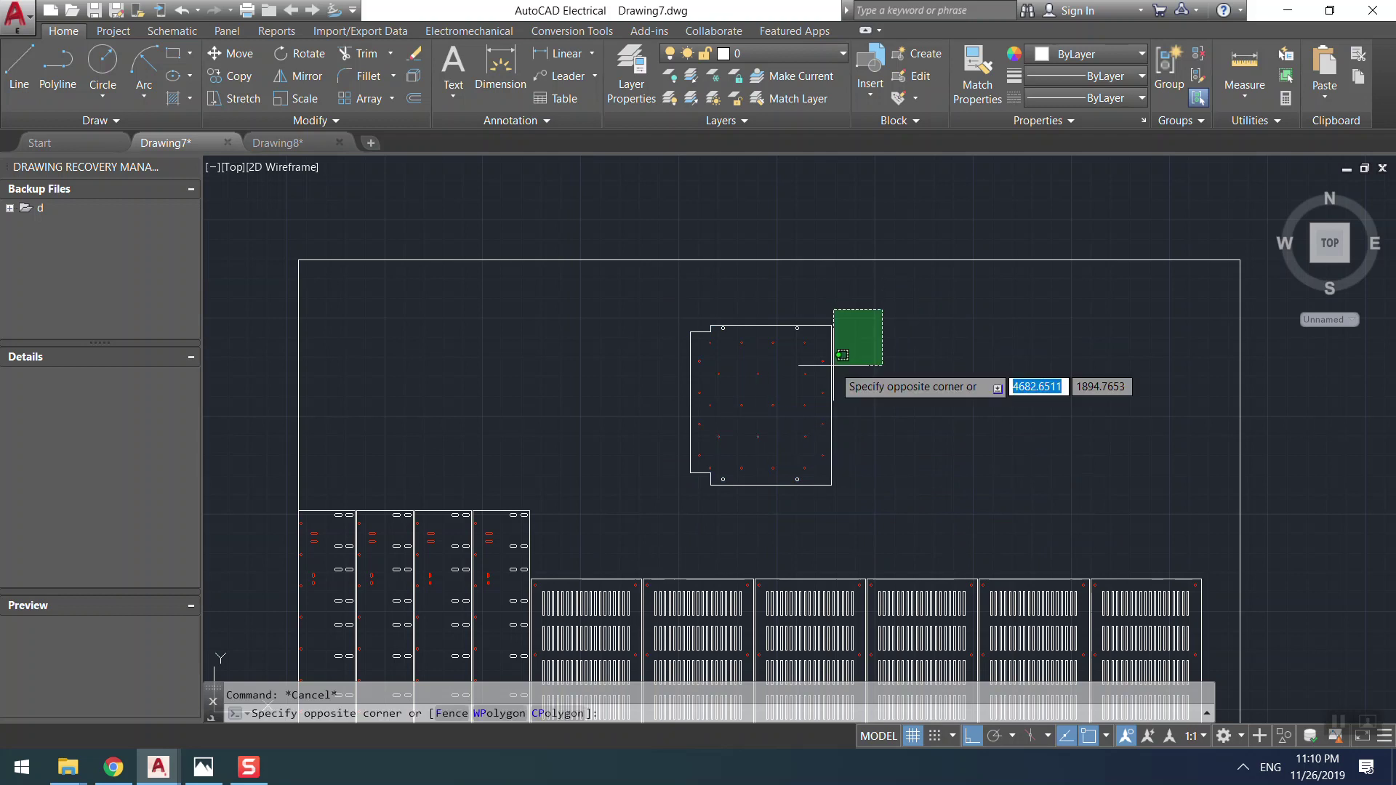
left_click(617, 521)
type("r")
key("Return")
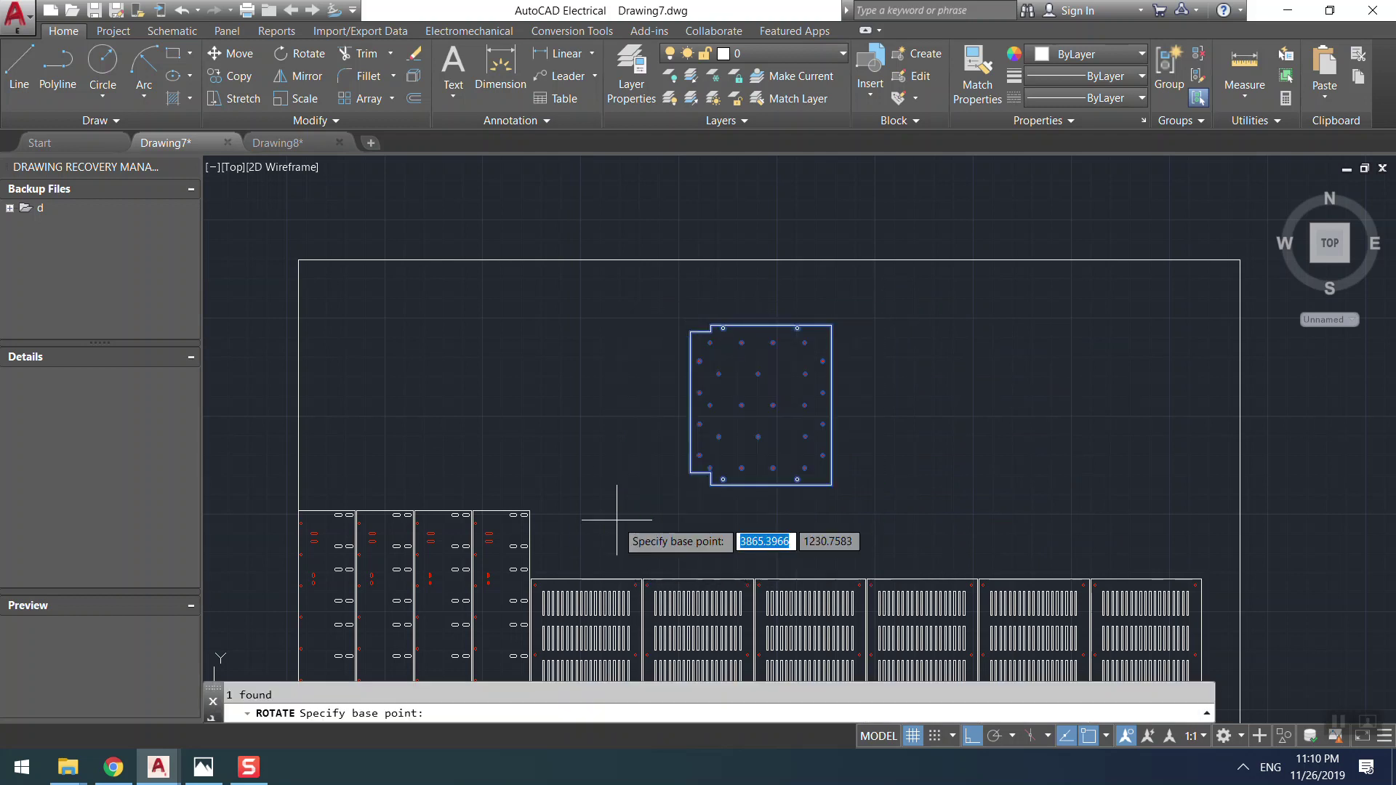
left_click(832, 485)
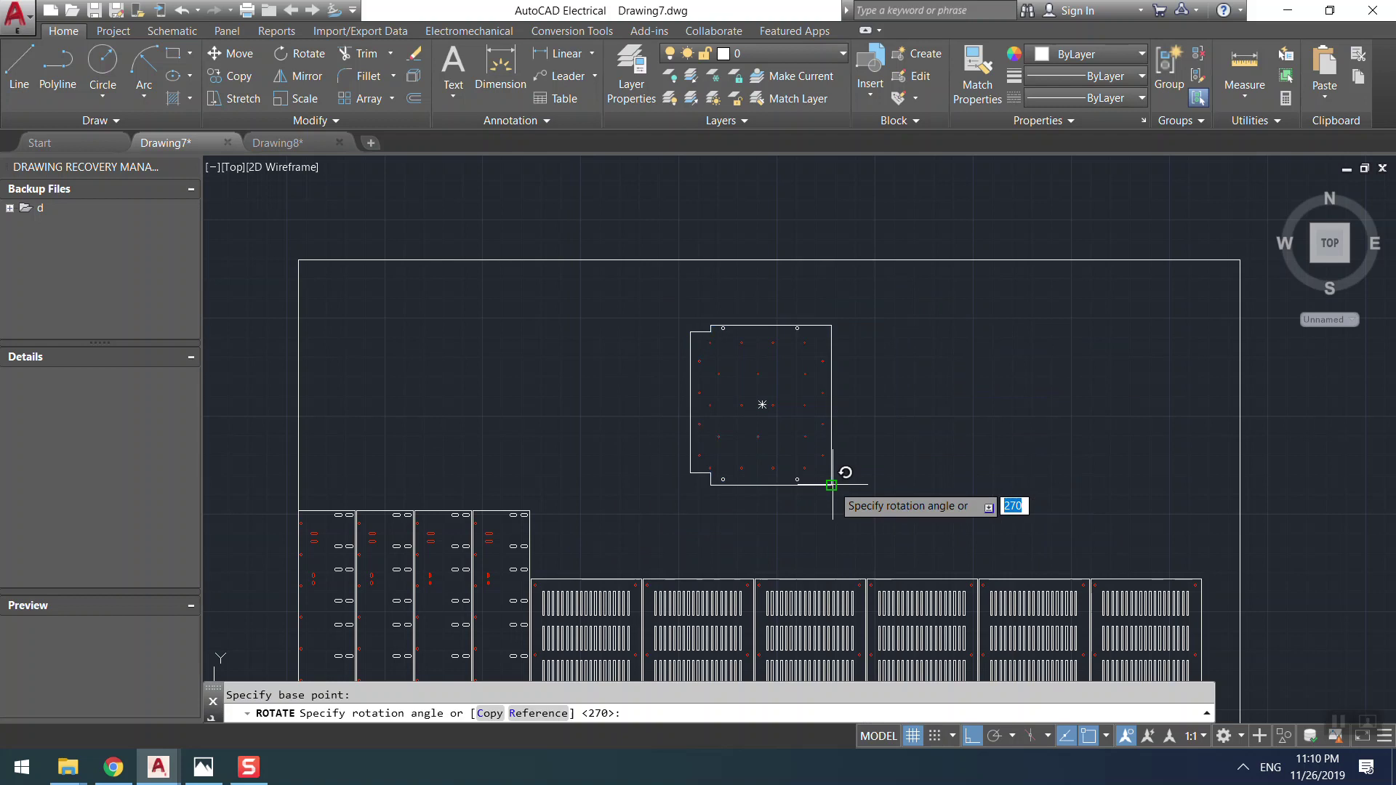
left_click(803, 520)
- Move the notched plate block down towards the louvered panels, leaving a gap of 5 above their upper edge
left_click(1058, 321)
left_click(767, 529)
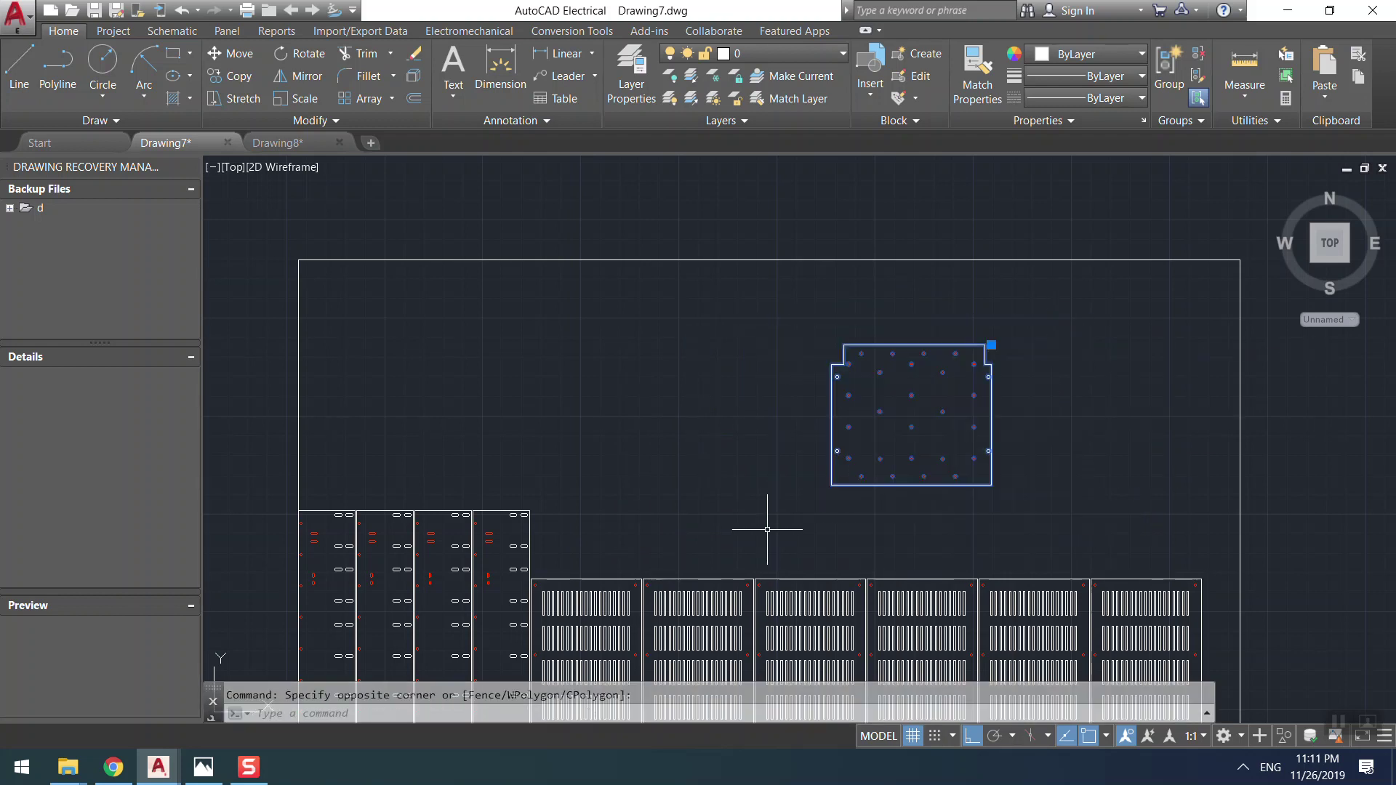
type("m")
key("Return")
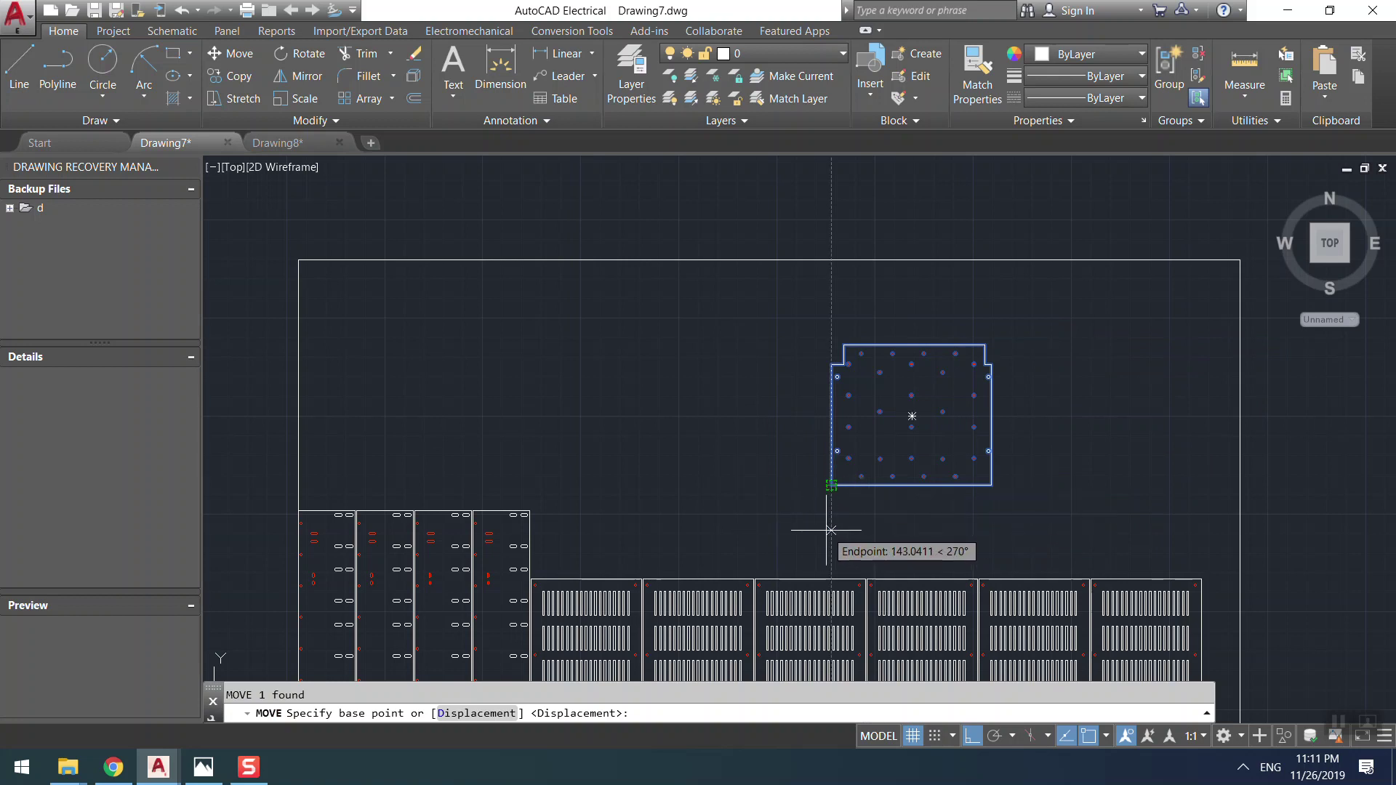
type("5")
key("Return")
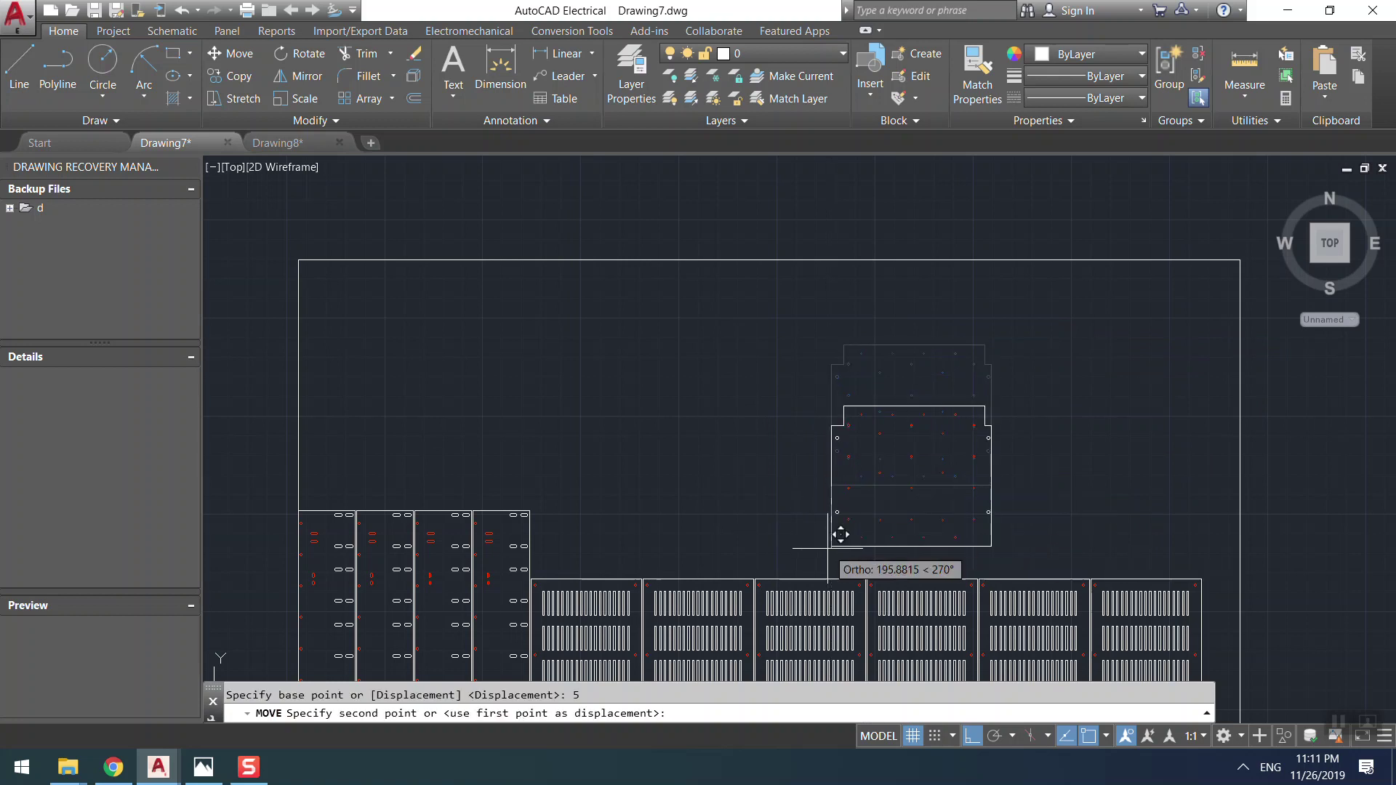
scroll(865, 553, "up", 4)
left_click(861, 575)
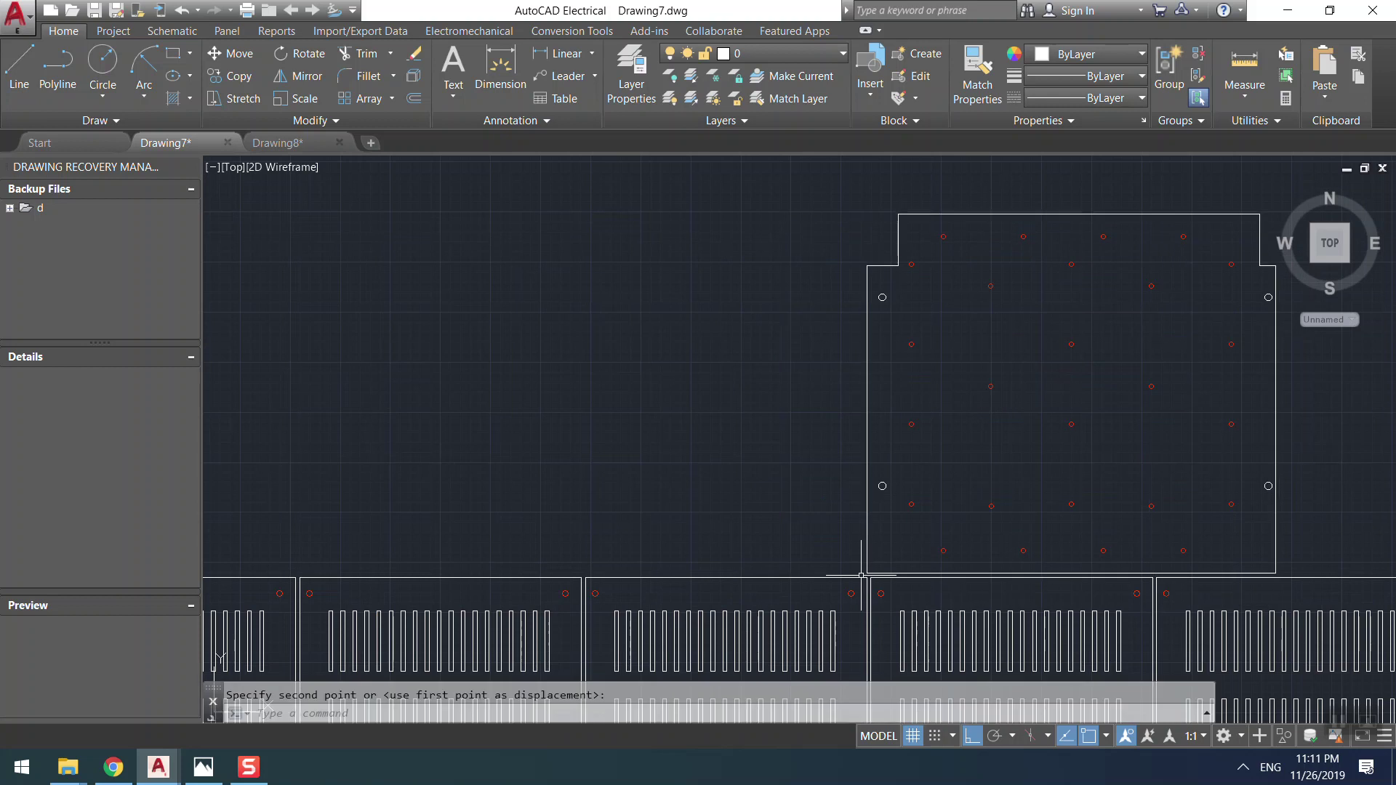
- Try to move the notched plate block left beside the last narrow slotted panel with a gap of 5, and undo the misaligned move
left_click(905, 475)
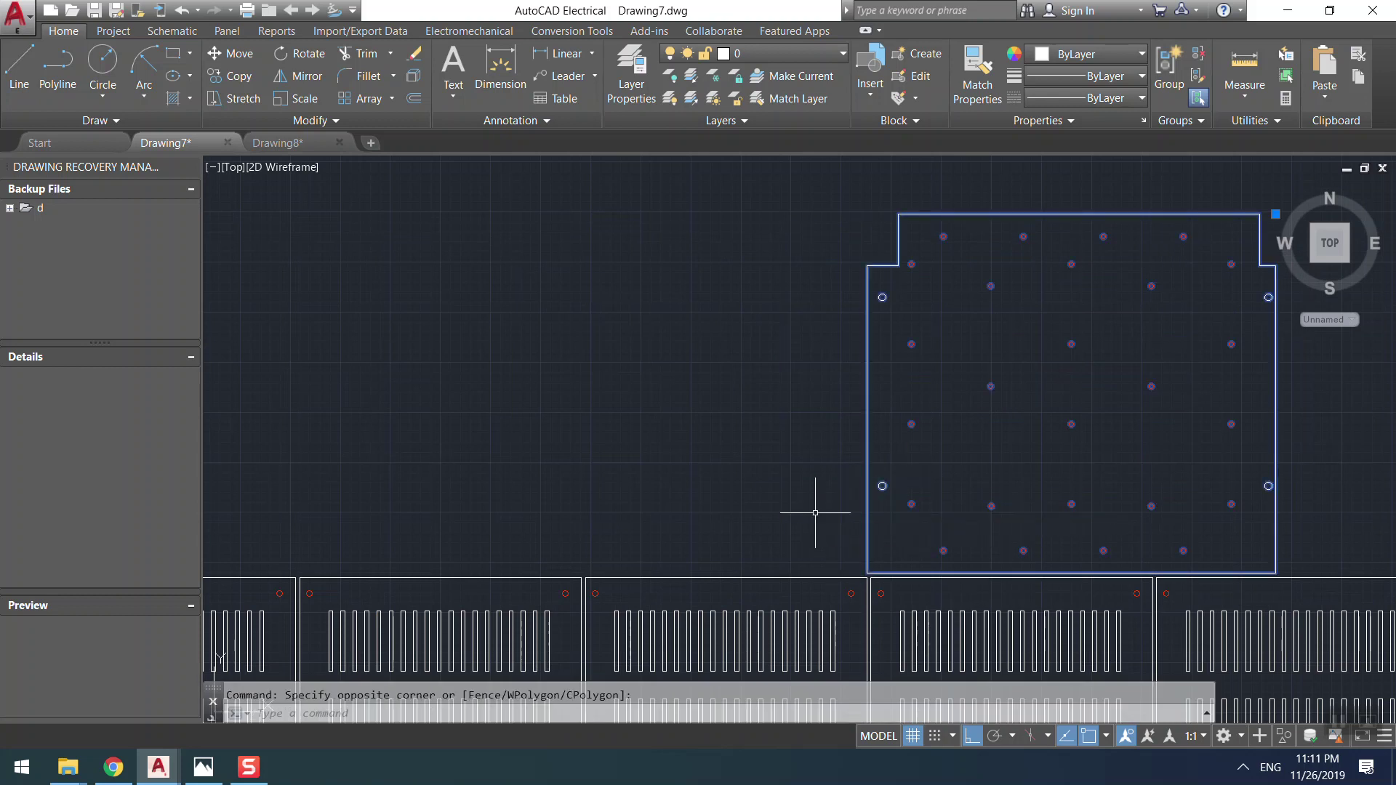
left_click(815, 513)
type("m")
key("Return")
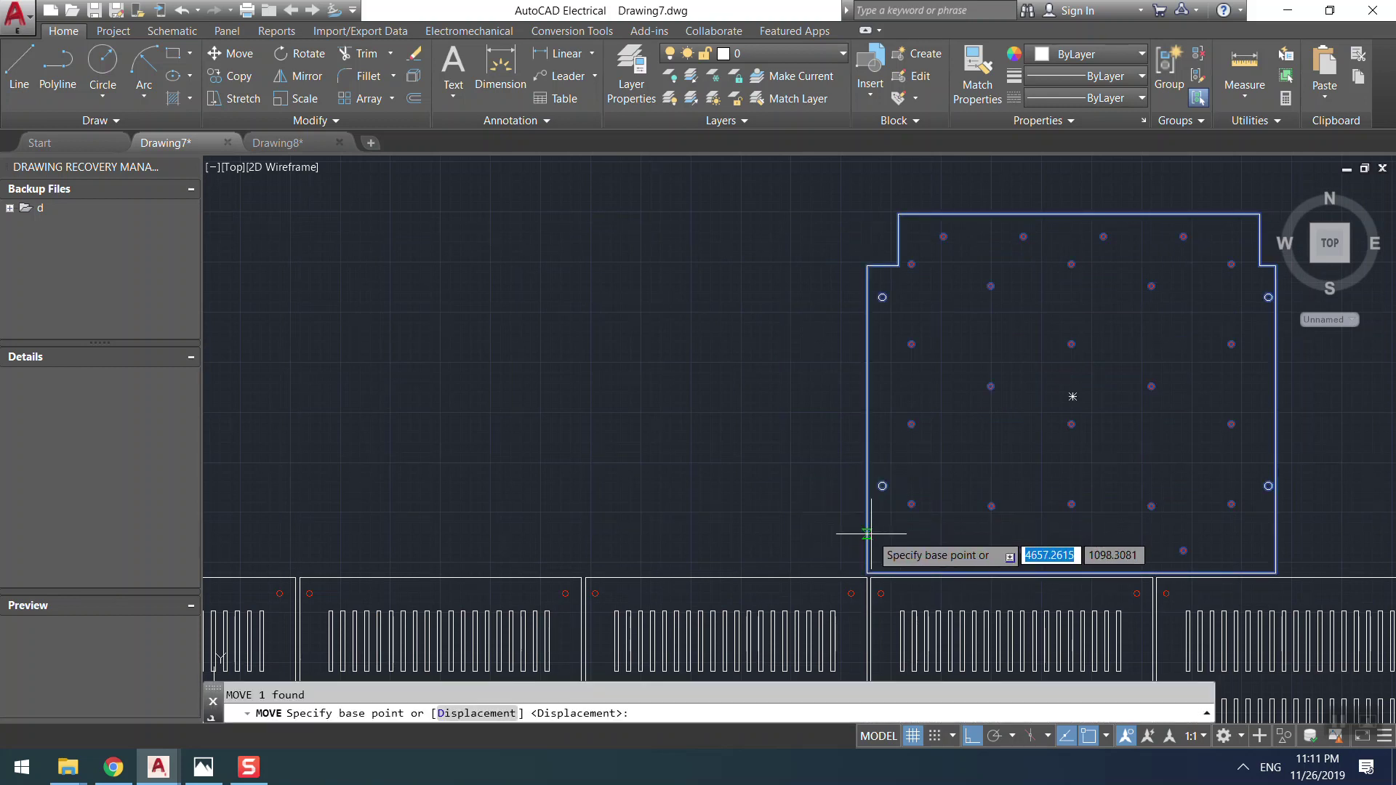
scroll(865, 571, "up", 6)
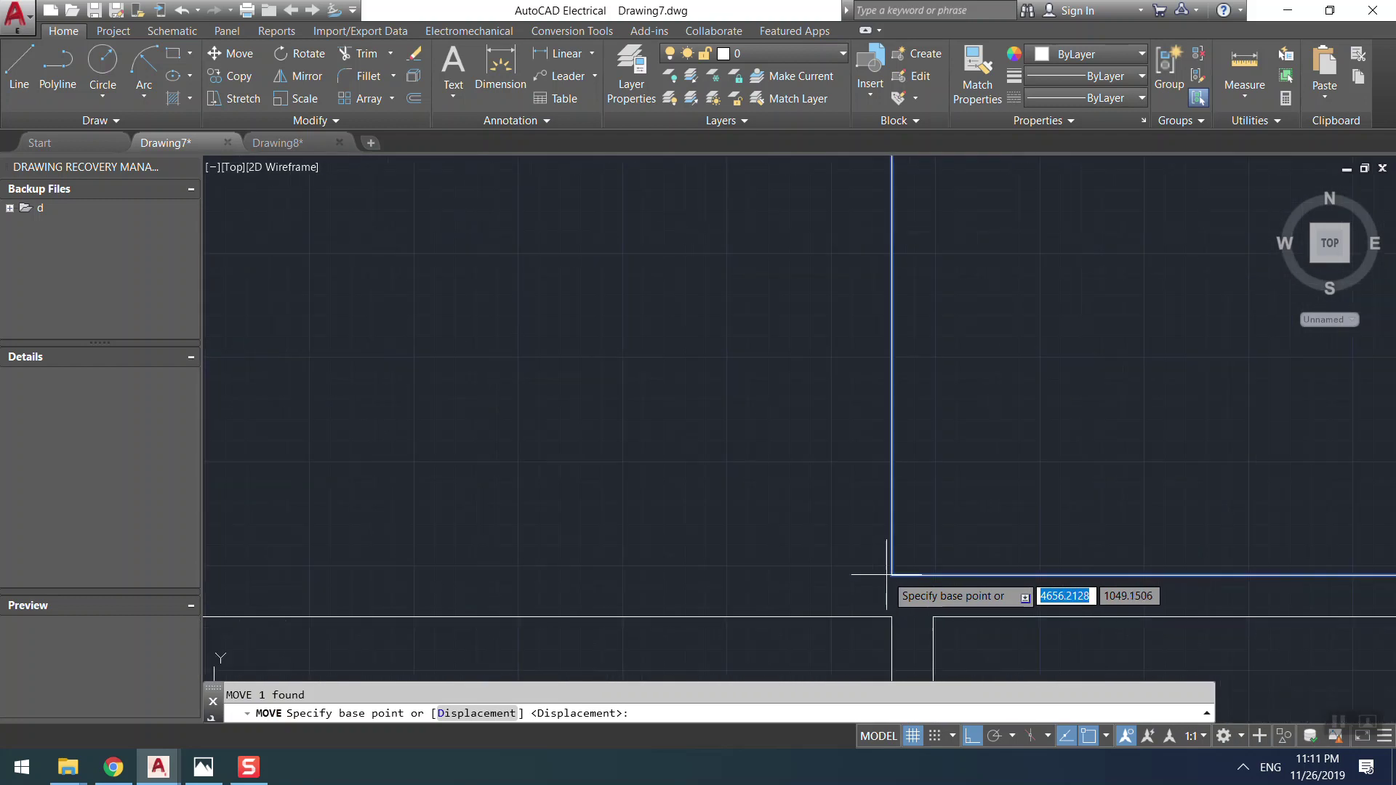
type("5")
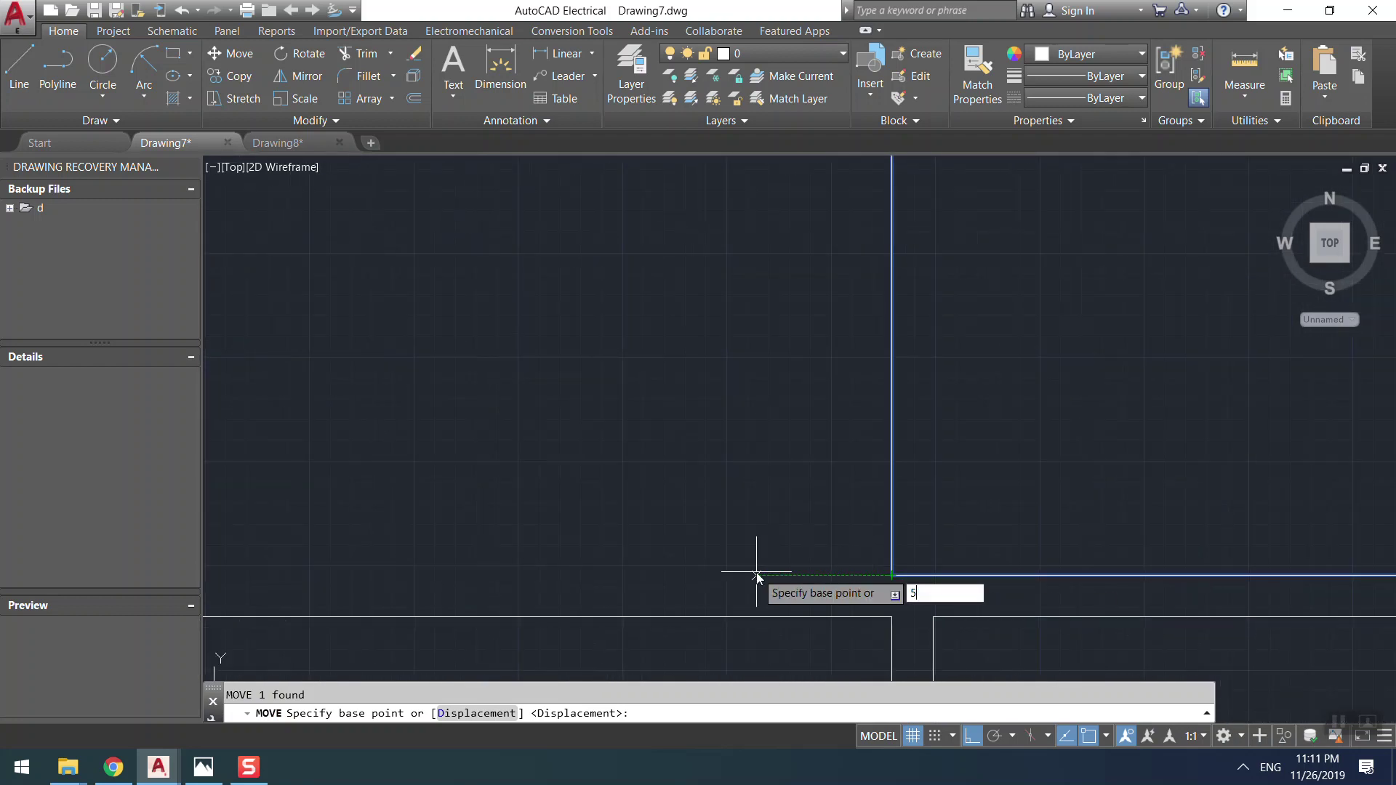
key("Return")
scroll(770, 558, "down", 6)
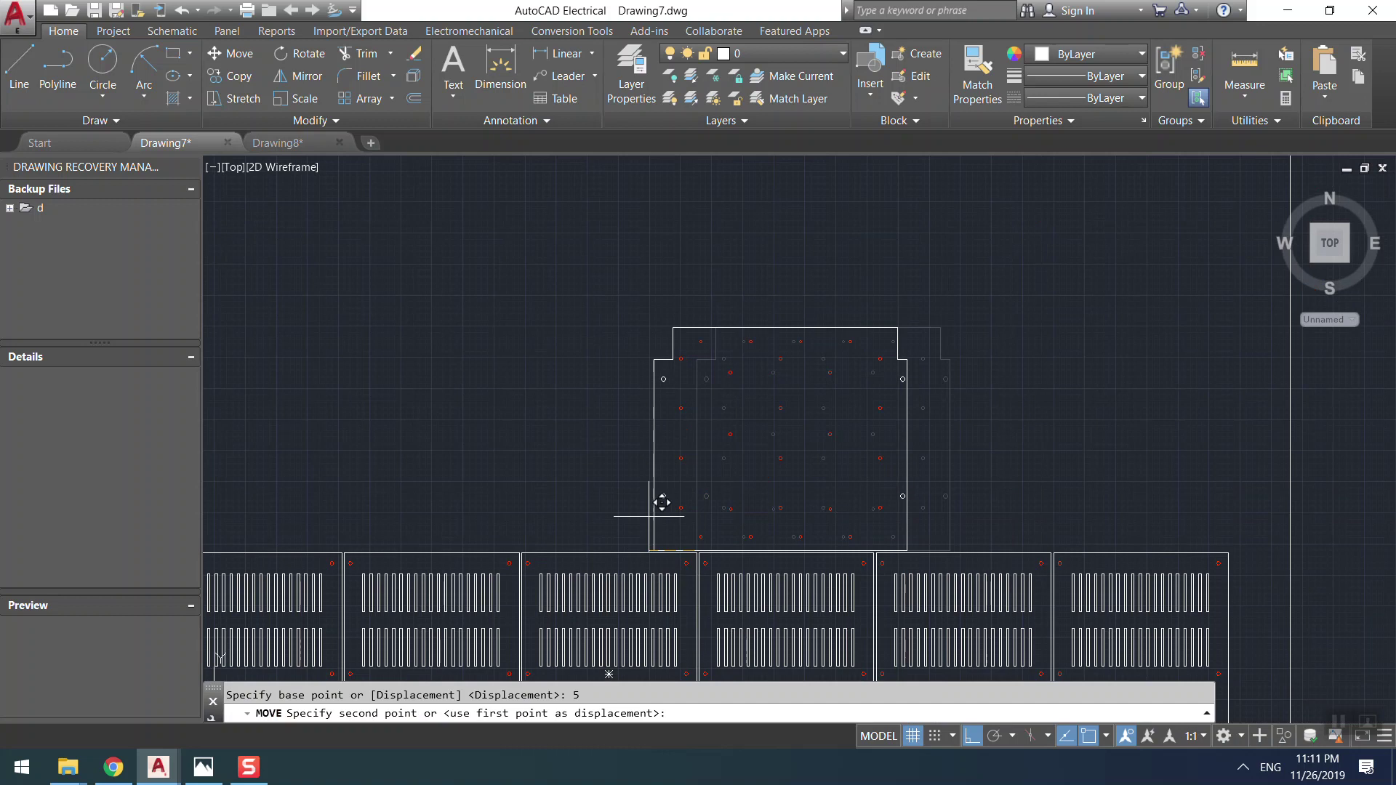
scroll(770, 555, "up", 1)
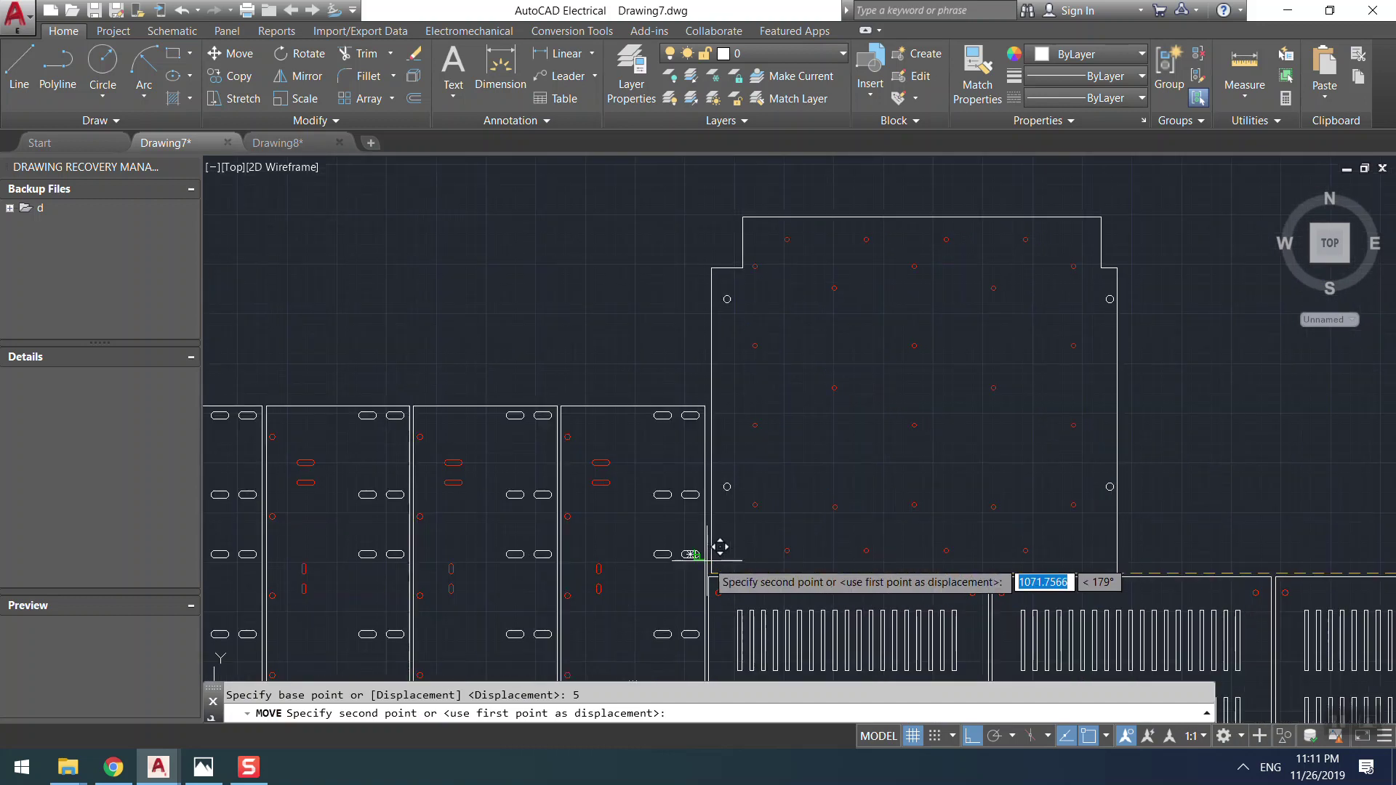
left_click(706, 559)
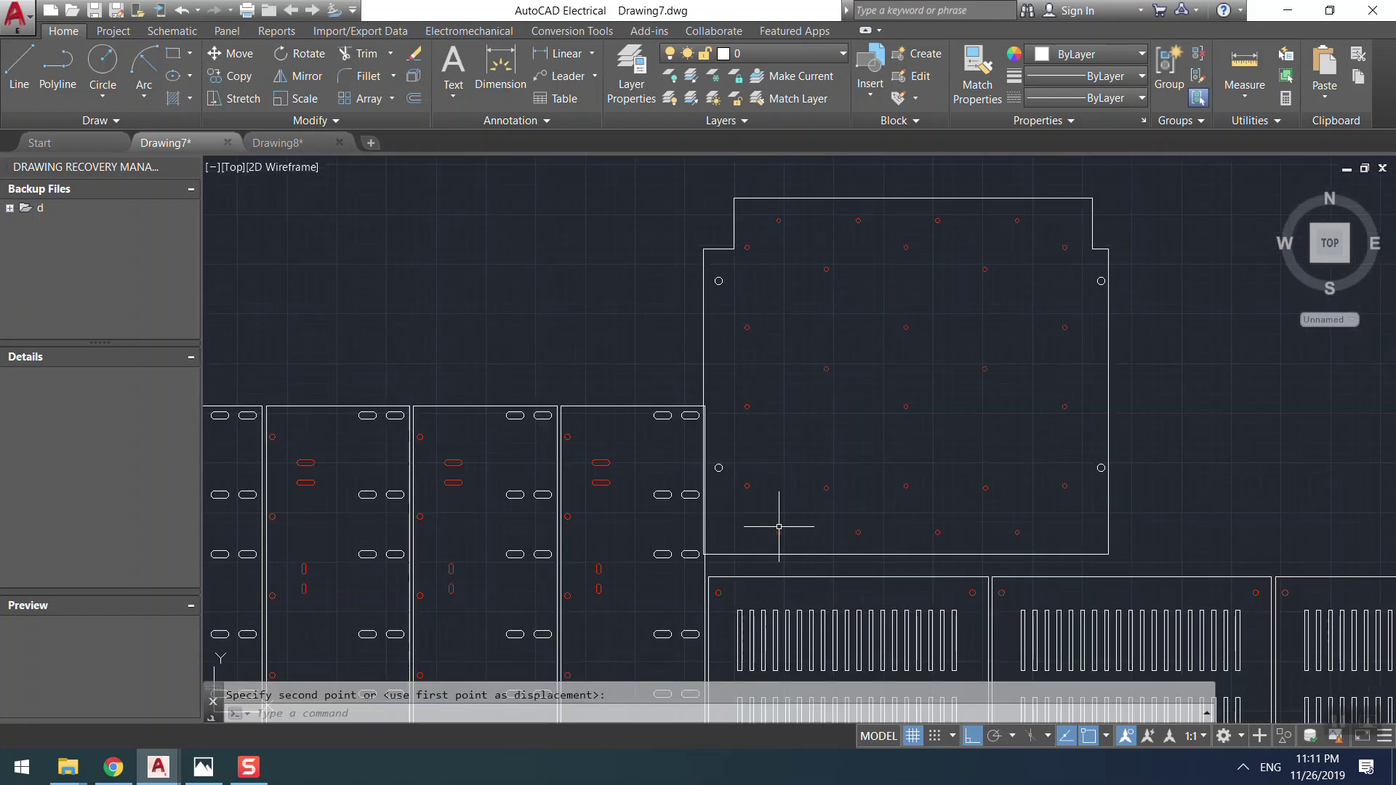
key("ctrl+z")
- Move the notched plate block straight left towards the narrow slotted panels, using a base point 5 units left of its lower-left corner
left_click(880, 484)
left_click(826, 502)
left_click(827, 502)
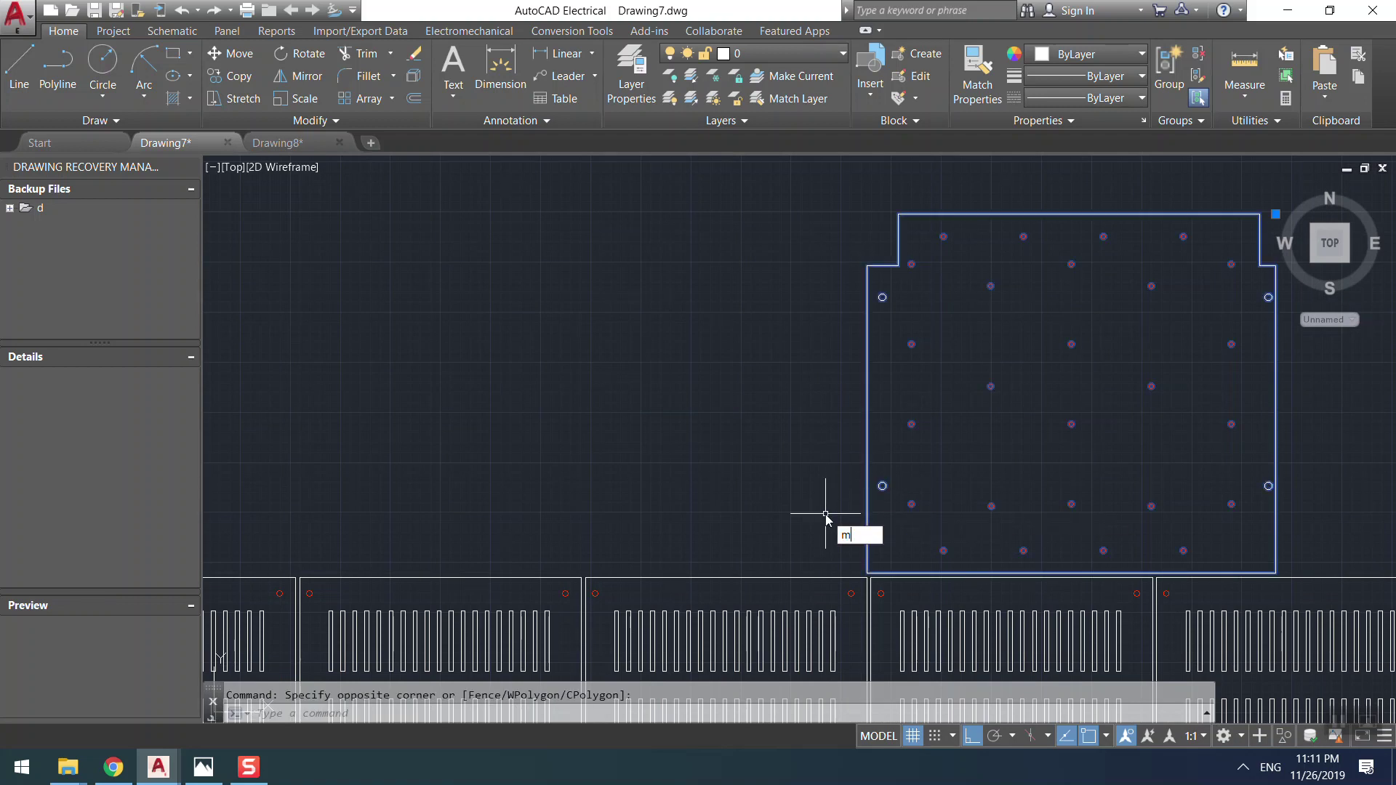
type("m")
key("Return")
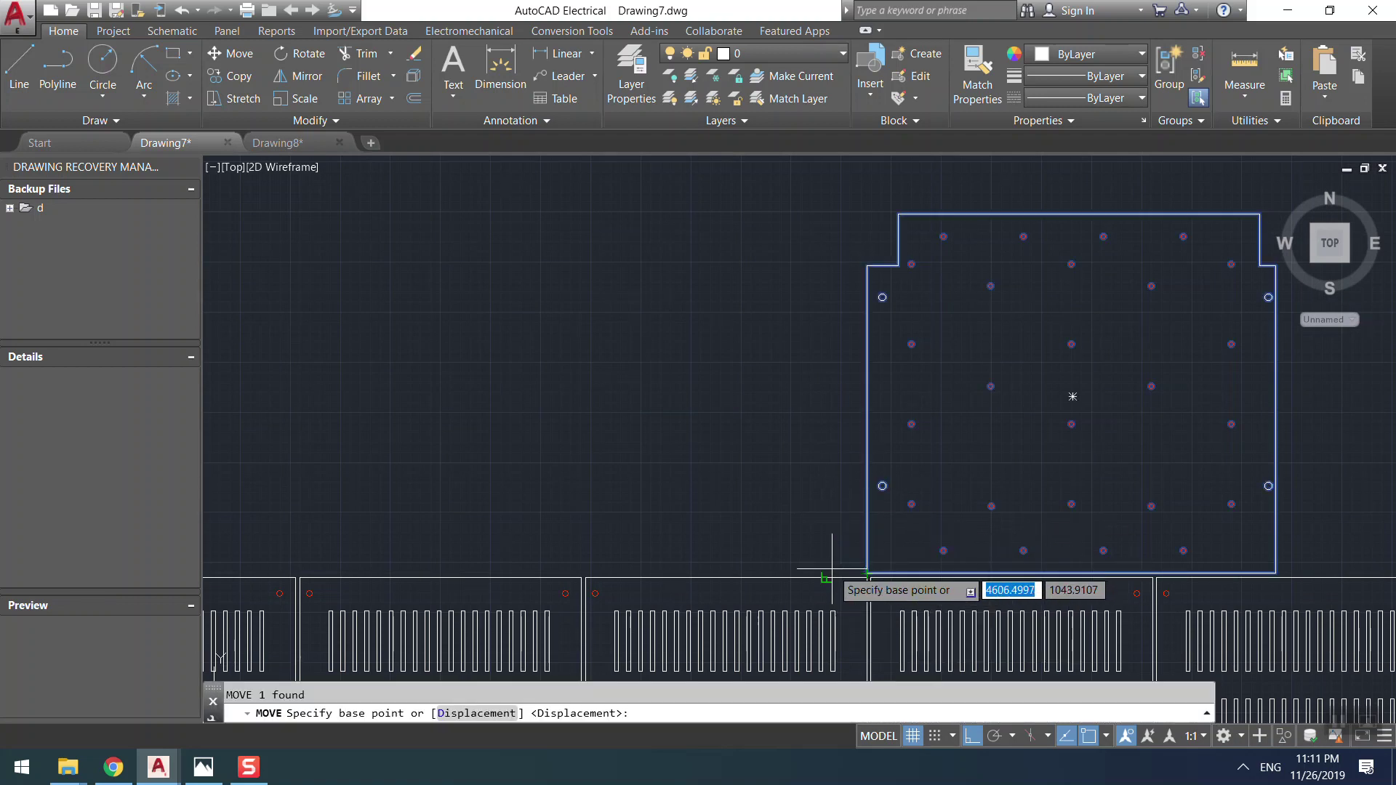
scroll(829, 570, "up", 2)
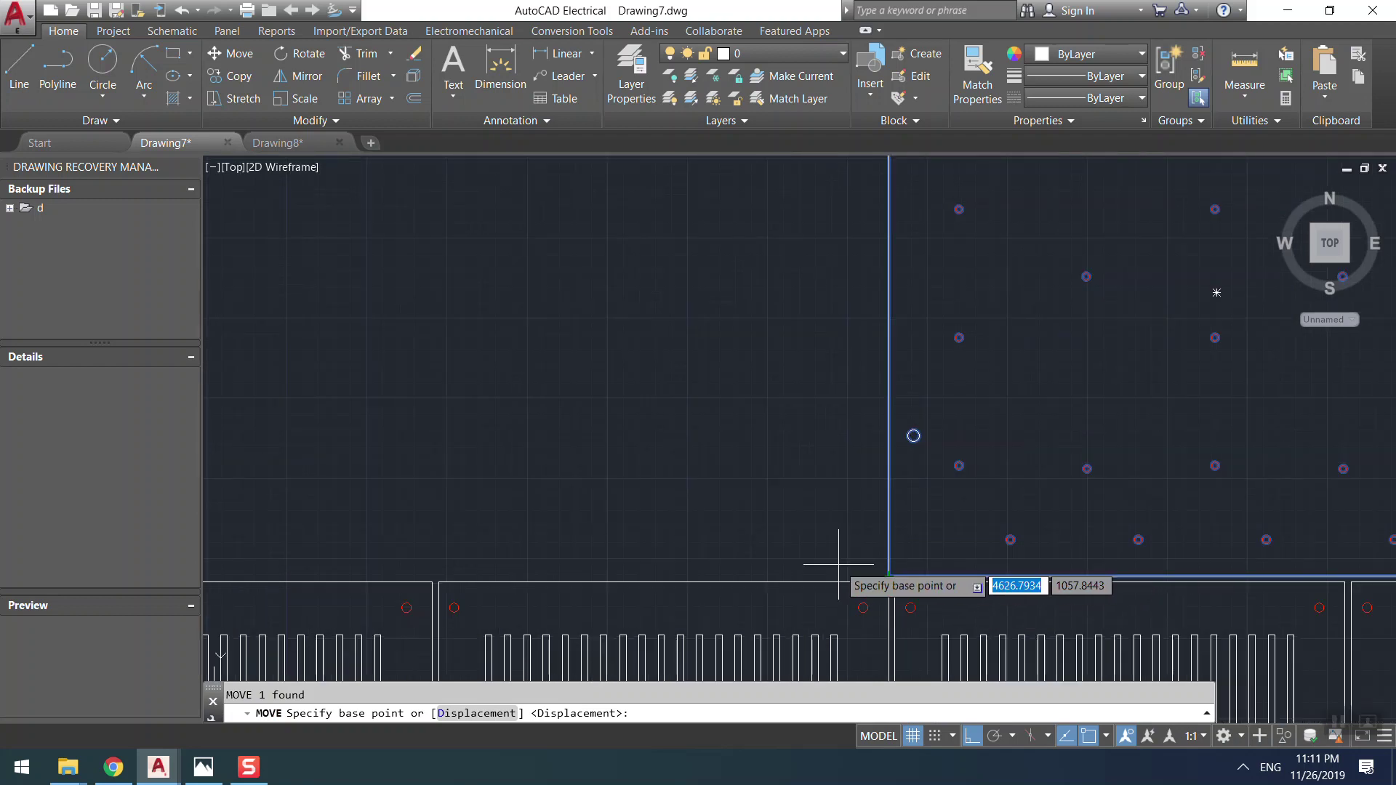
scroll(836, 564, "up", 4)
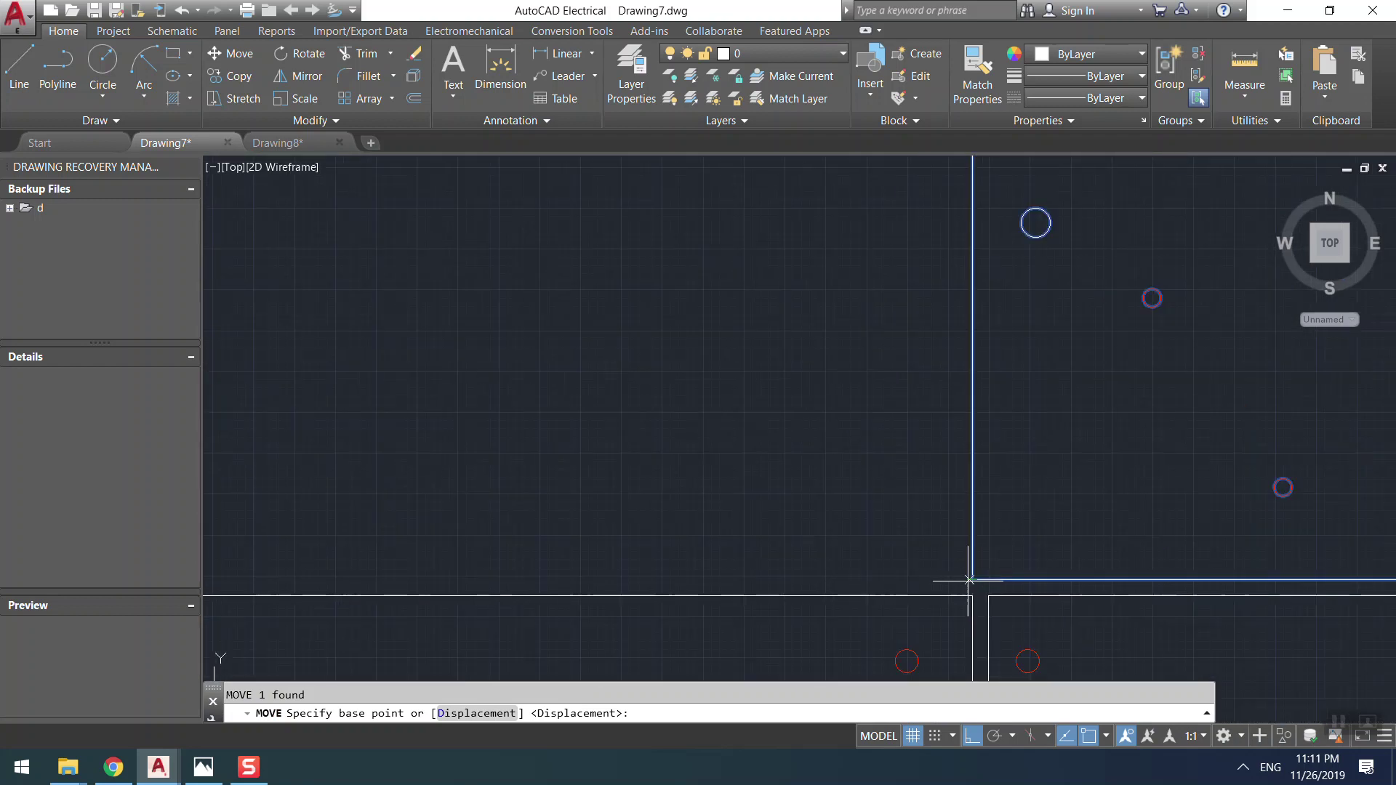
type("5")
key("Return")
scroll(848, 570, "down", 5)
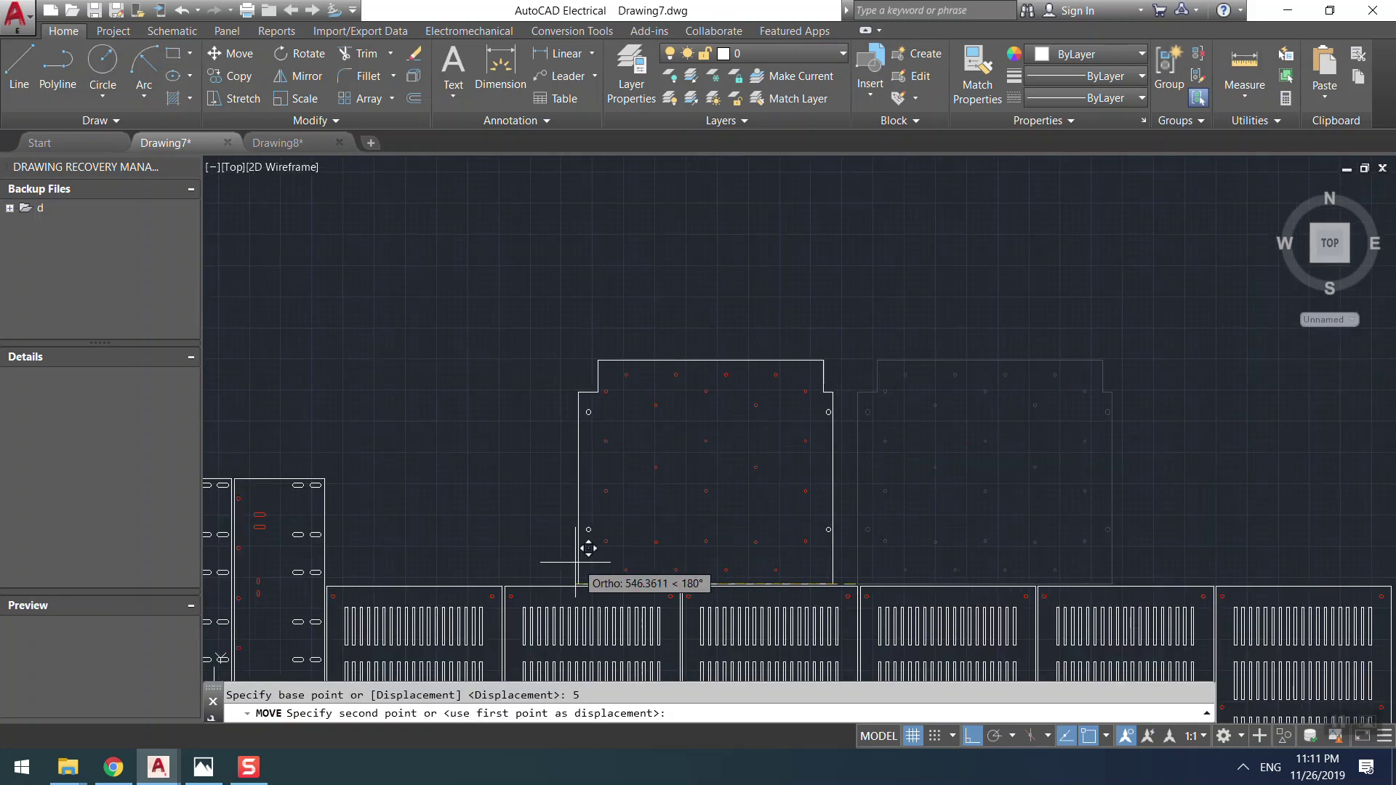